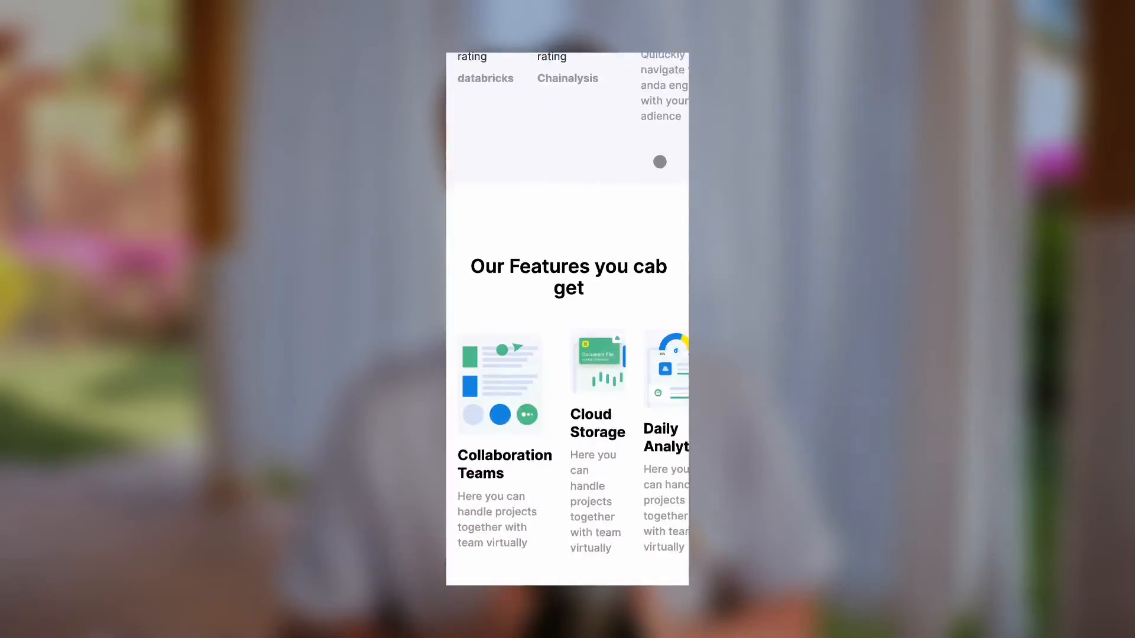
{"action": "scroll", "coordinate": [660, 153], "scroll_direction": "down", "scroll_amount": 15}
{"action": "scroll", "coordinate": [660, 154], "scroll_direction": "down", "scroll_amount": 10}
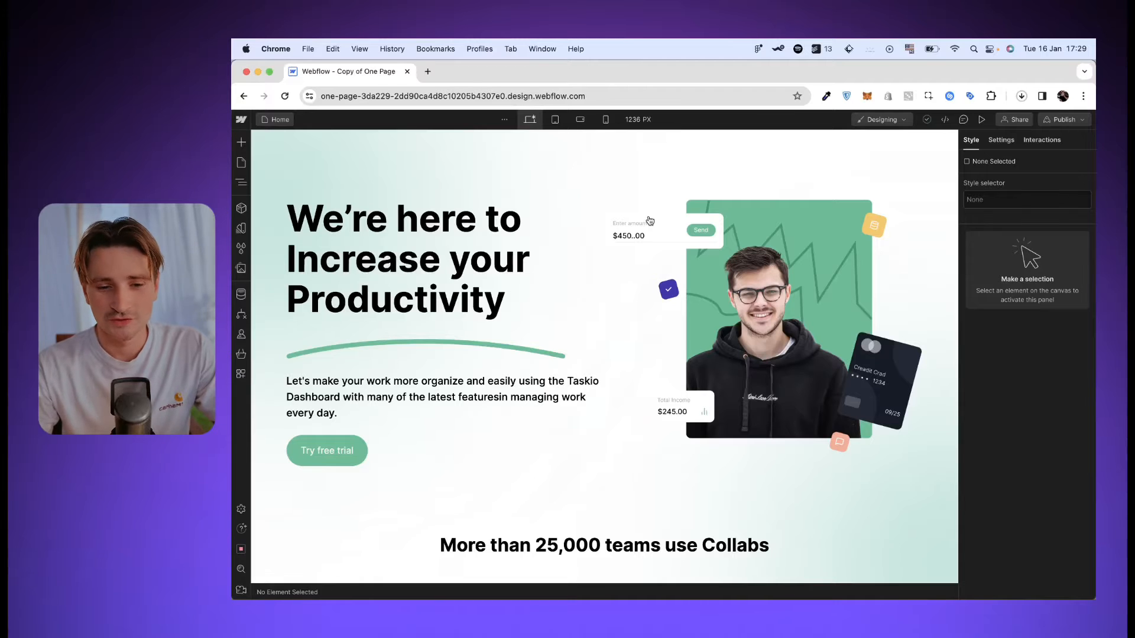
Preview the hero section at the tablet, mobile landscape, mobile portrait and desktop breakpoints
{"action": "left_click", "coordinate": [554, 120]}
{"action": "left_click", "coordinate": [580, 120]}
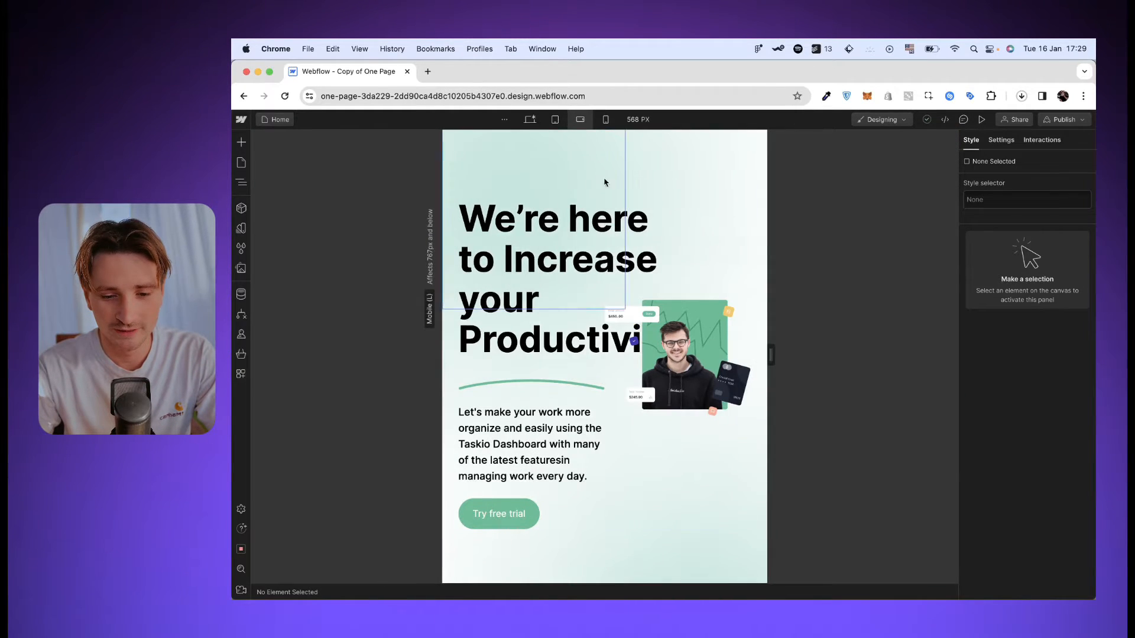
{"action": "left_click", "coordinate": [605, 120]}
{"action": "left_click", "coordinate": [580, 119]}
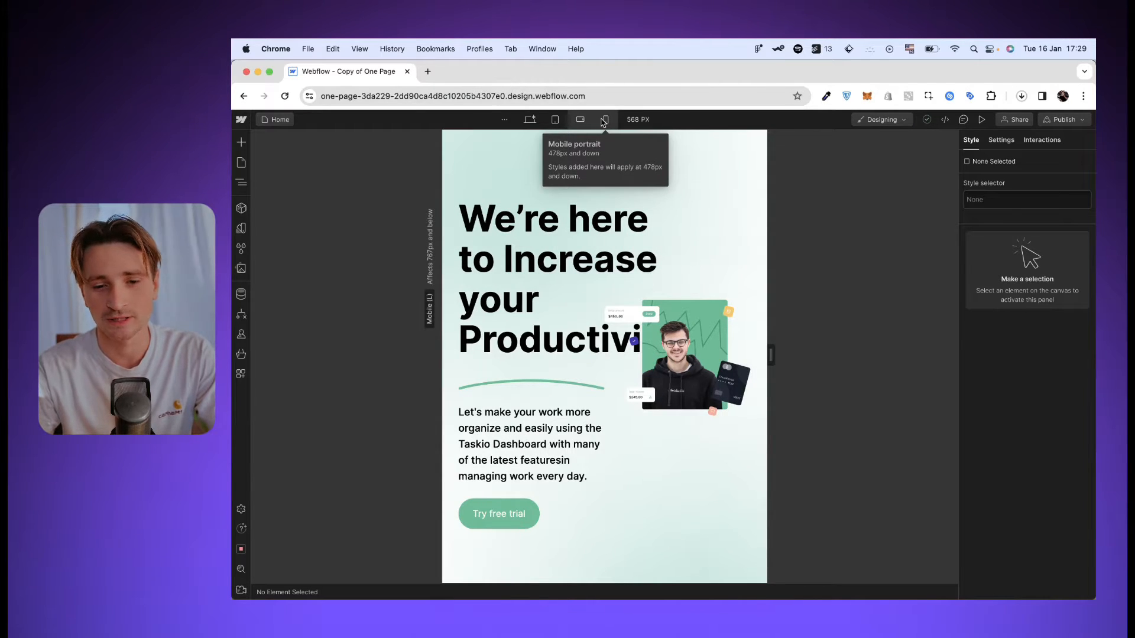
{"action": "left_click", "coordinate": [530, 121]}
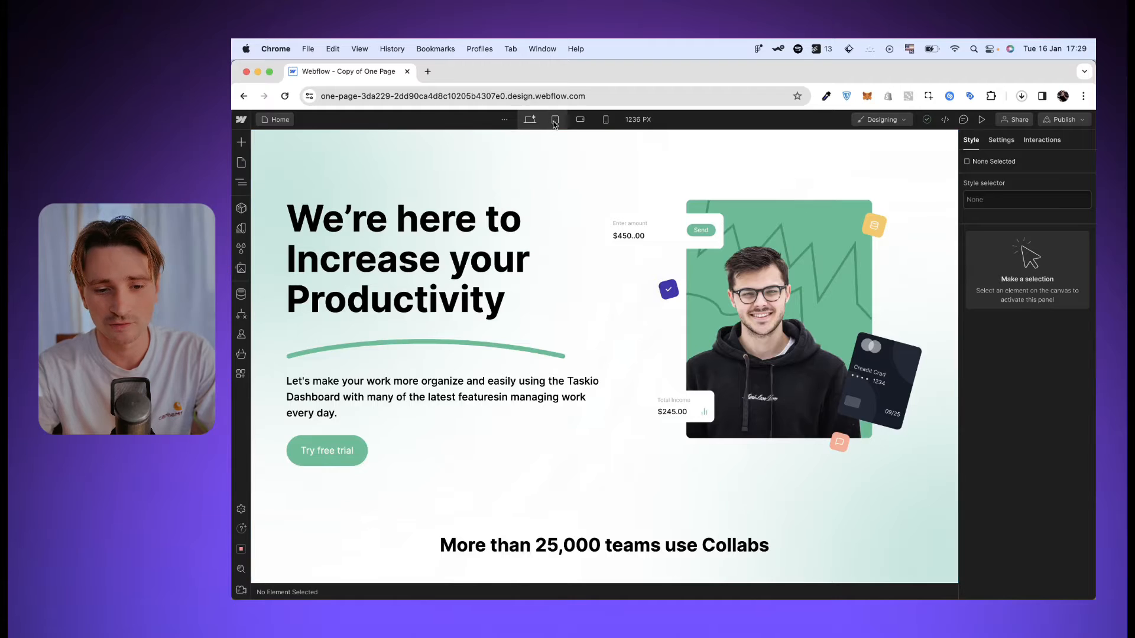
At the tablet breakpoint, set the hero's Flex block direction to vertical and reverse its order so the image comes first
{"action": "left_click", "coordinate": [555, 121]}
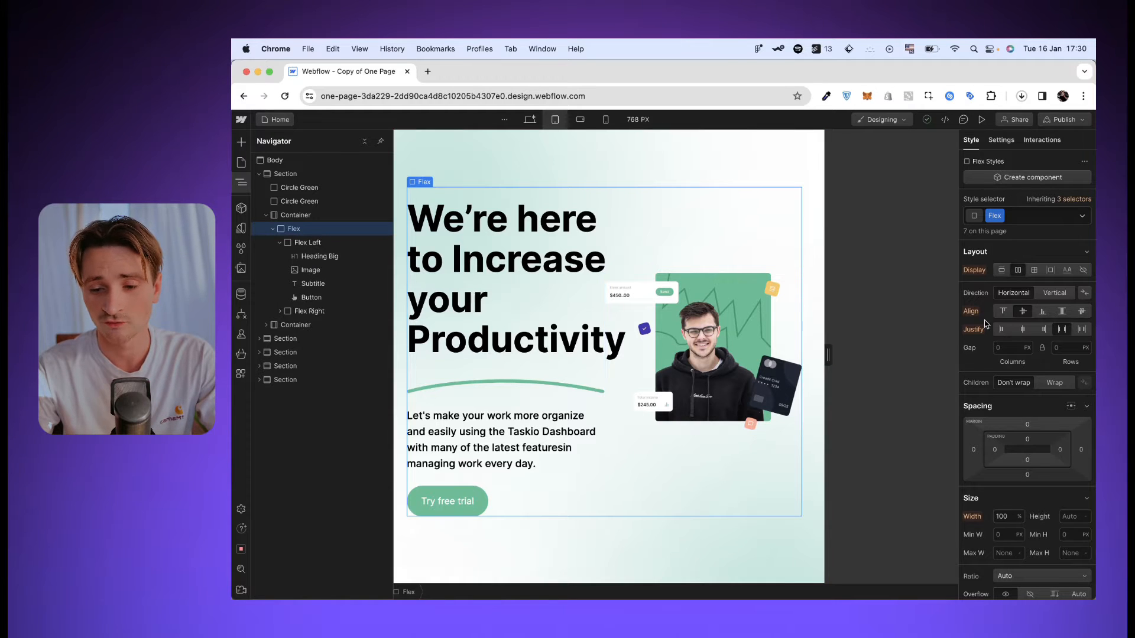
{"action": "left_click", "coordinate": [1051, 293]}
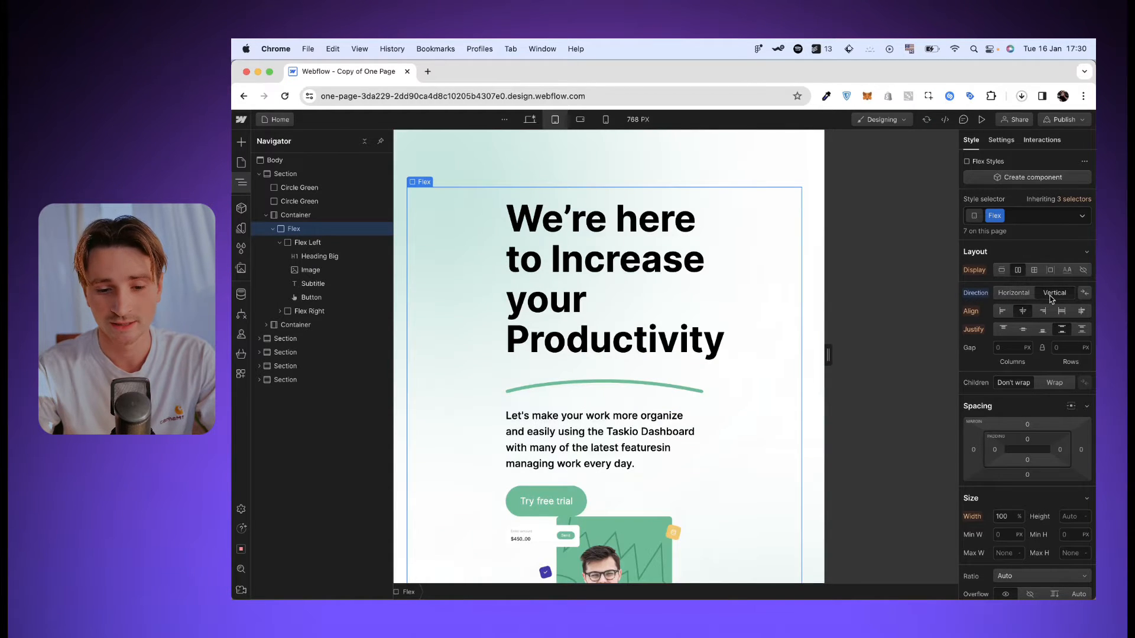
{"action": "left_click", "coordinate": [1085, 293]}
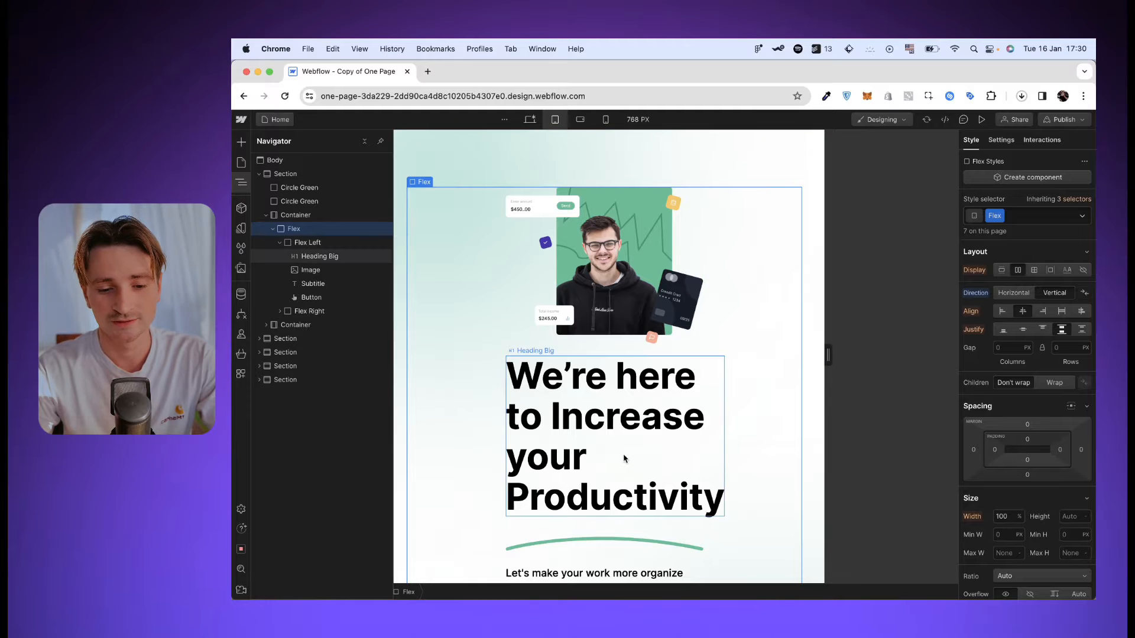
Set the width of the hero's Flex Left block to 100% at the tablet breakpoint
{"action": "left_click", "coordinate": [306, 247]}
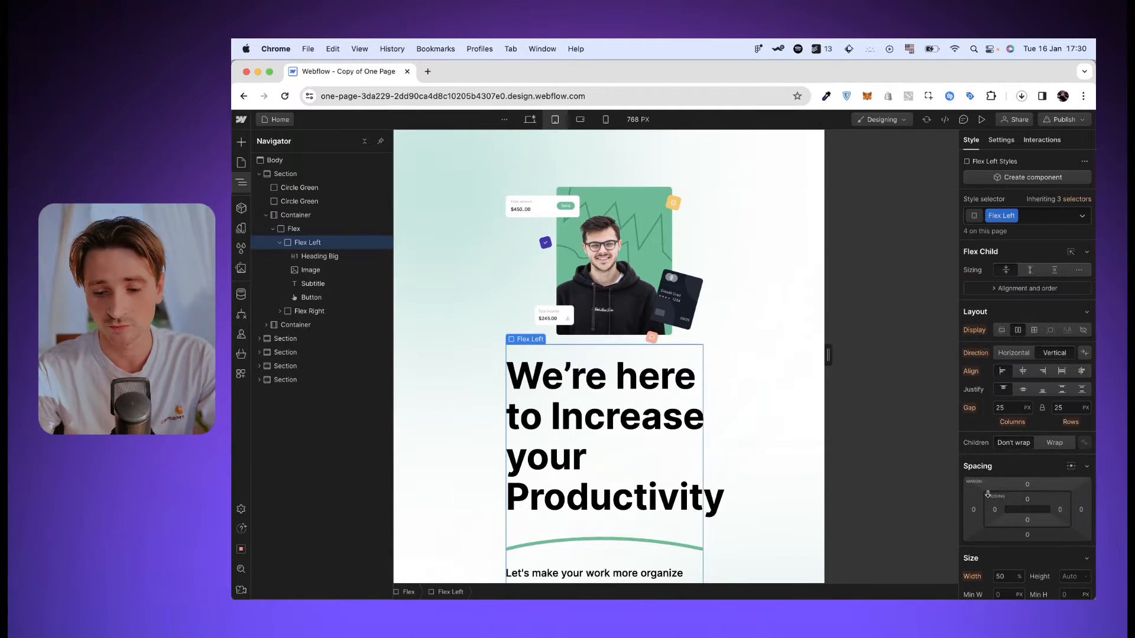
{"action": "left_click", "coordinate": [1008, 534]}
{"action": "type", "text": "100"}
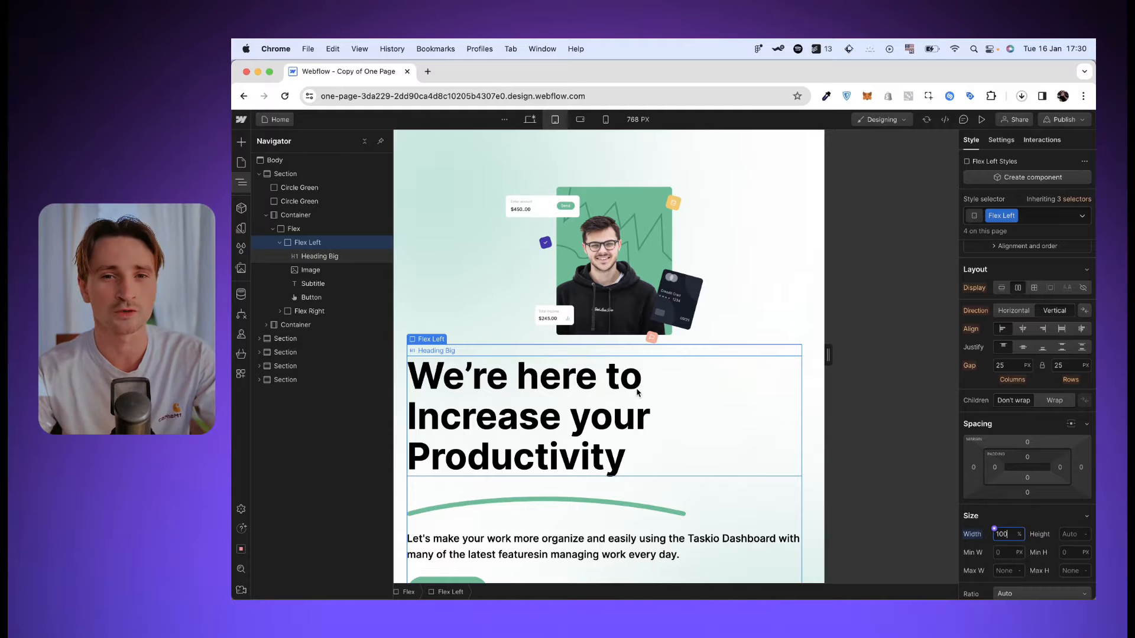
Center-align the text of the hero's Heading Big element at the tablet breakpoint
{"action": "left_click", "coordinate": [611, 397]}
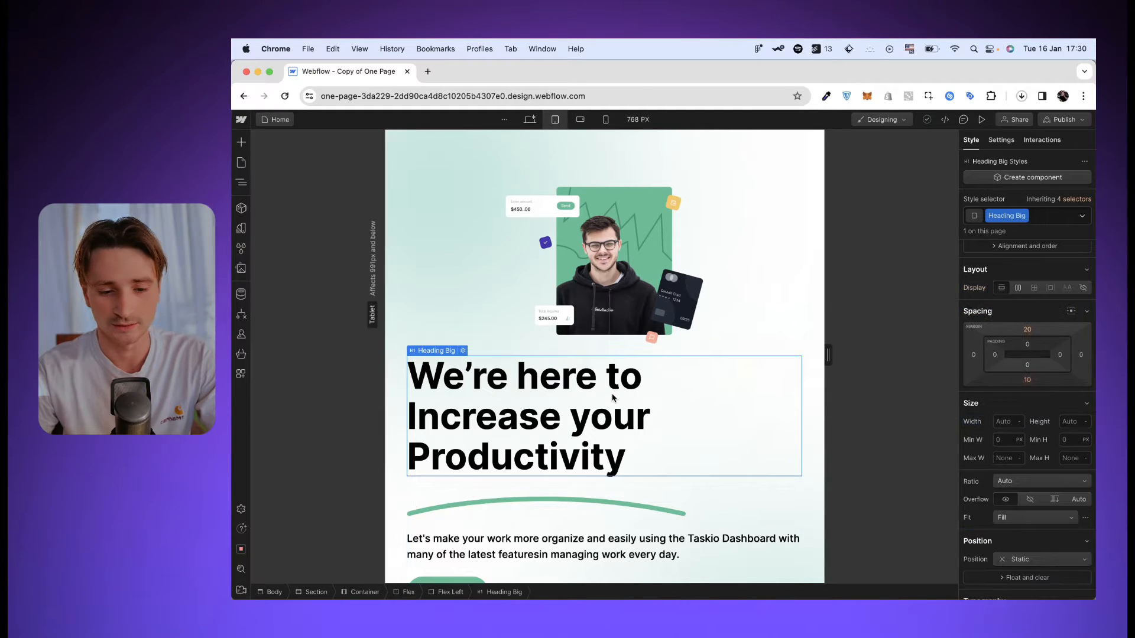
{"action": "double_click", "coordinate": [442, 418]}
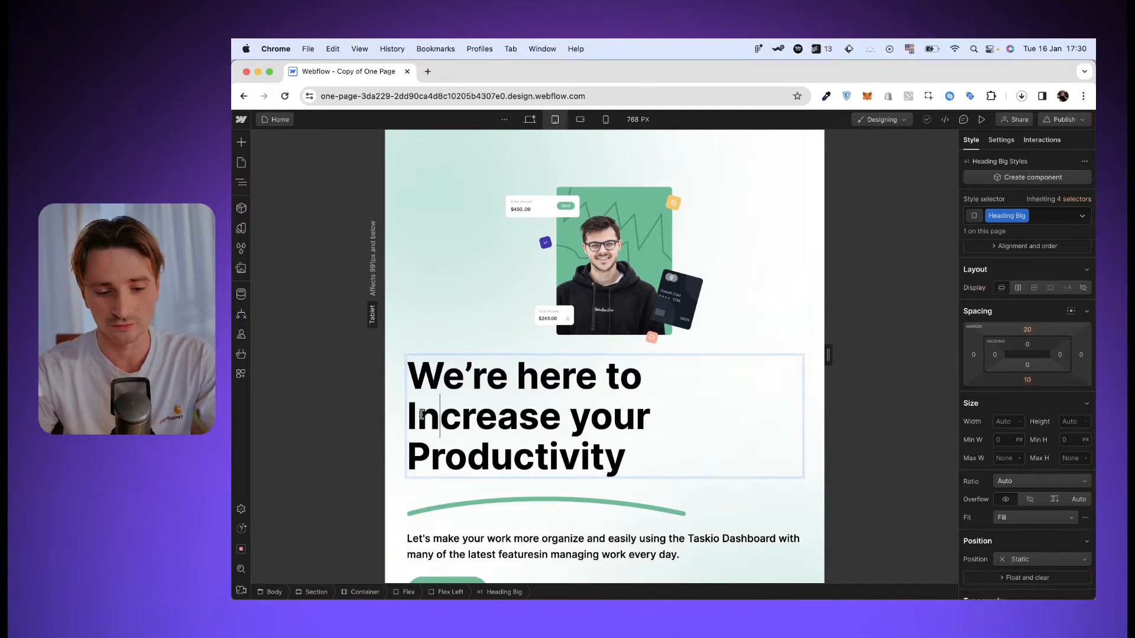
{"action": "key", "text": "Escape"}
{"action": "scroll", "coordinate": [1021, 484], "scroll_direction": "down", "scroll_amount": 5}
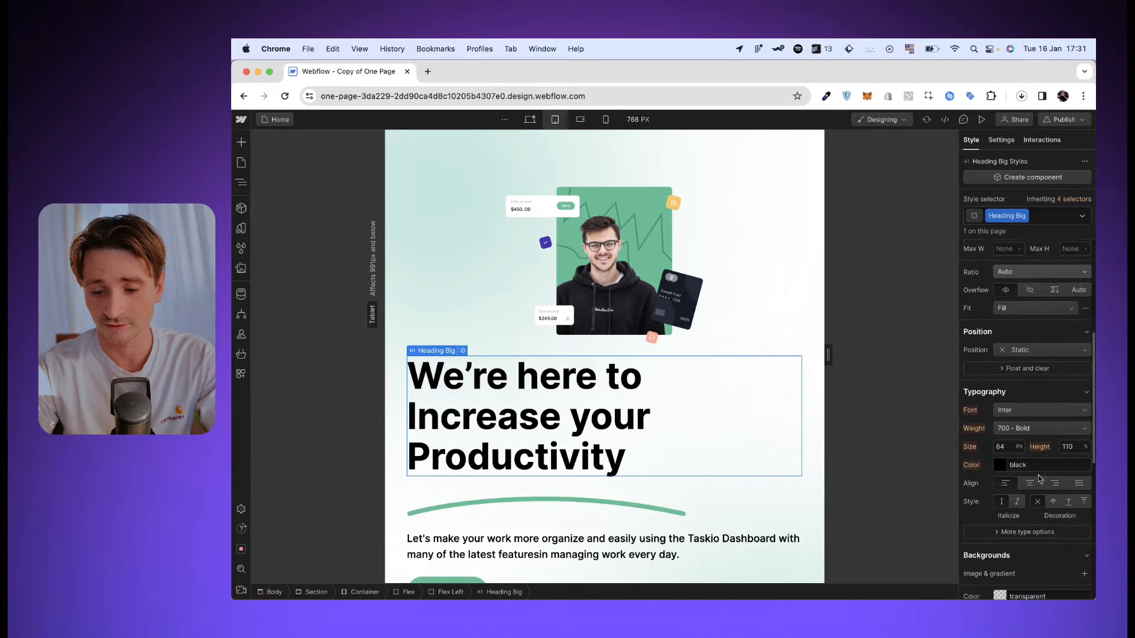
{"action": "left_click", "coordinate": [1029, 479]}
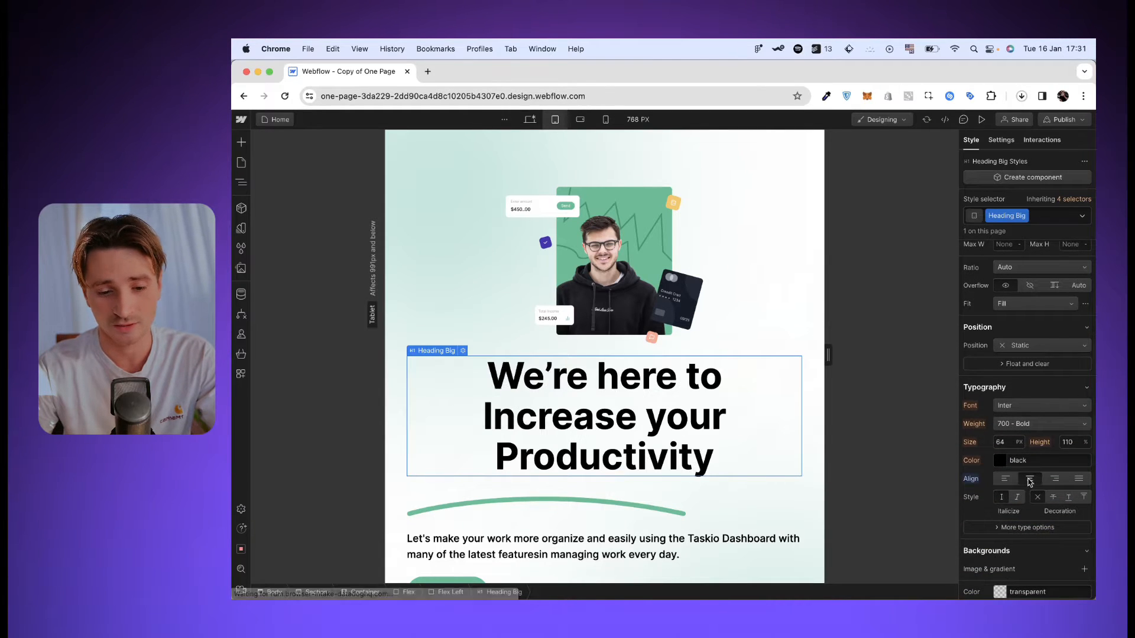
Set the Flex Left block's alignment to center so the underline image and button are centered under the heading
{"action": "left_click", "coordinate": [730, 490]}
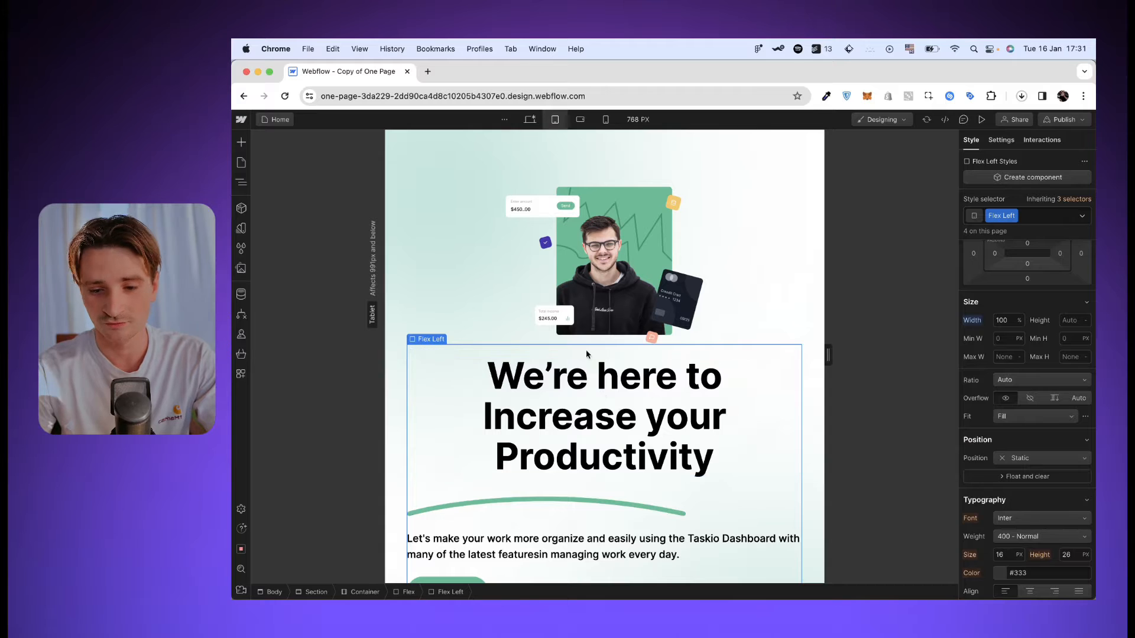
{"action": "scroll", "coordinate": [995, 376], "scroll_direction": "up", "scroll_amount": 3}
{"action": "scroll", "coordinate": [995, 376], "scroll_direction": "up", "scroll_amount": 2}
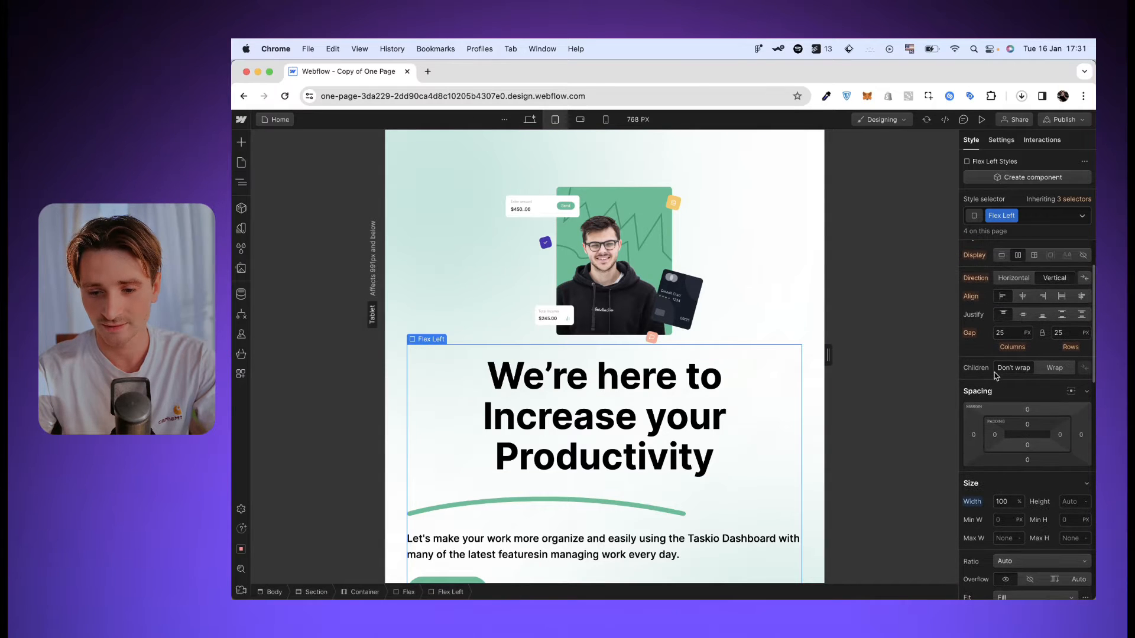
{"action": "left_click", "coordinate": [1022, 297]}
{"action": "scroll", "coordinate": [774, 385], "scroll_direction": "down", "scroll_amount": 4}
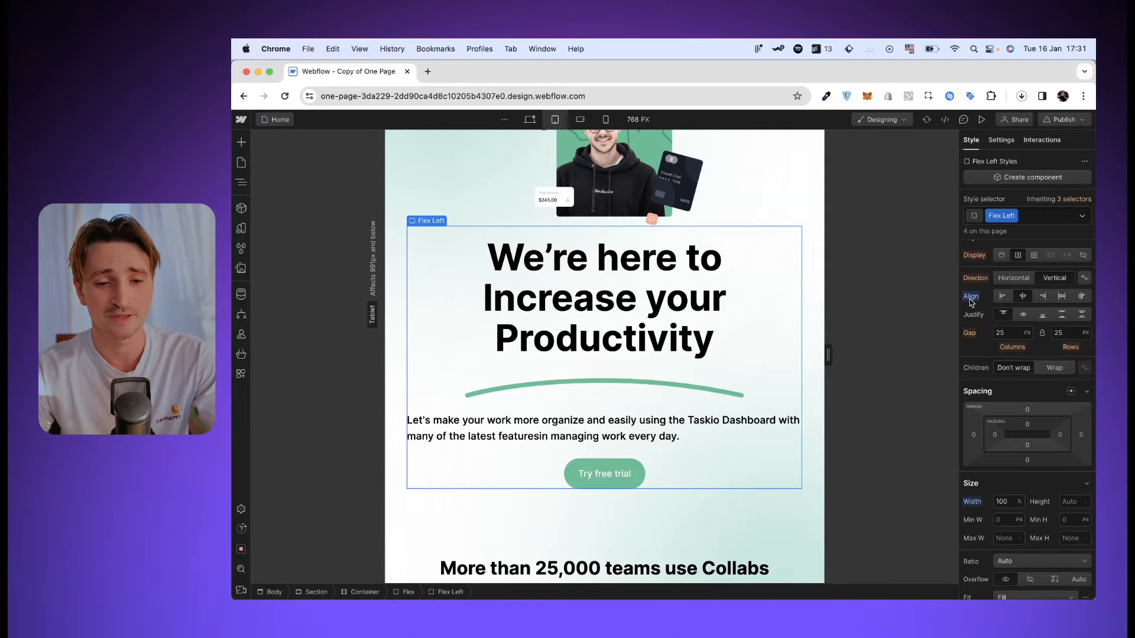
Compare the hero section across the mobile landscape, mobile portrait, tablet and desktop breakpoints
{"action": "left_click", "coordinate": [581, 120]}
{"action": "left_click", "coordinate": [605, 120]}
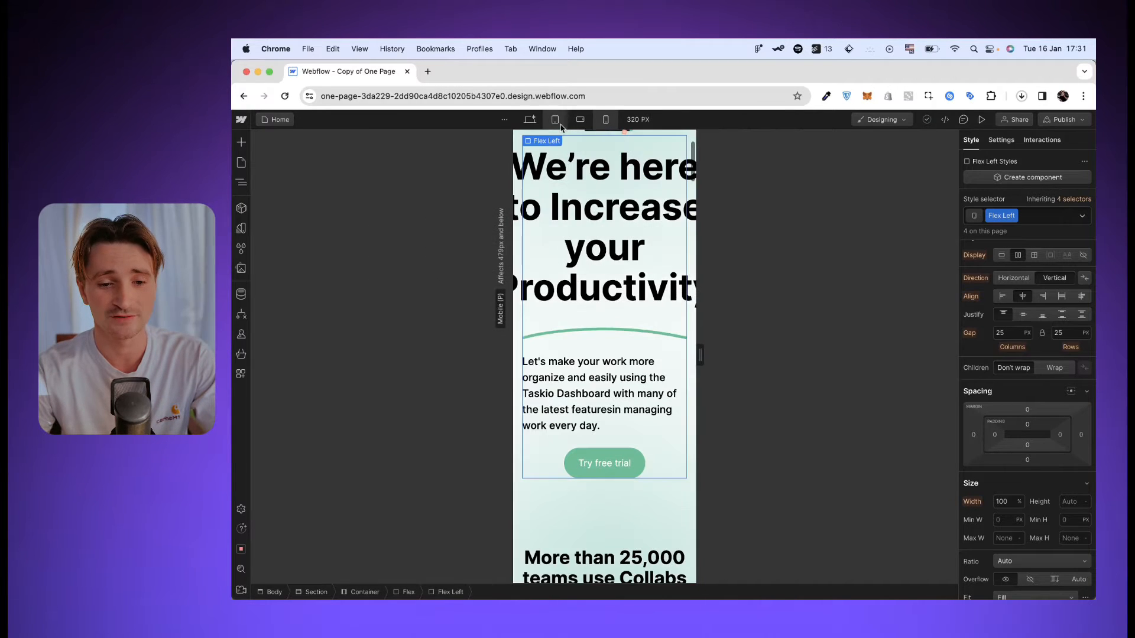
{"action": "left_click", "coordinate": [556, 121]}
{"action": "left_click", "coordinate": [530, 120]}
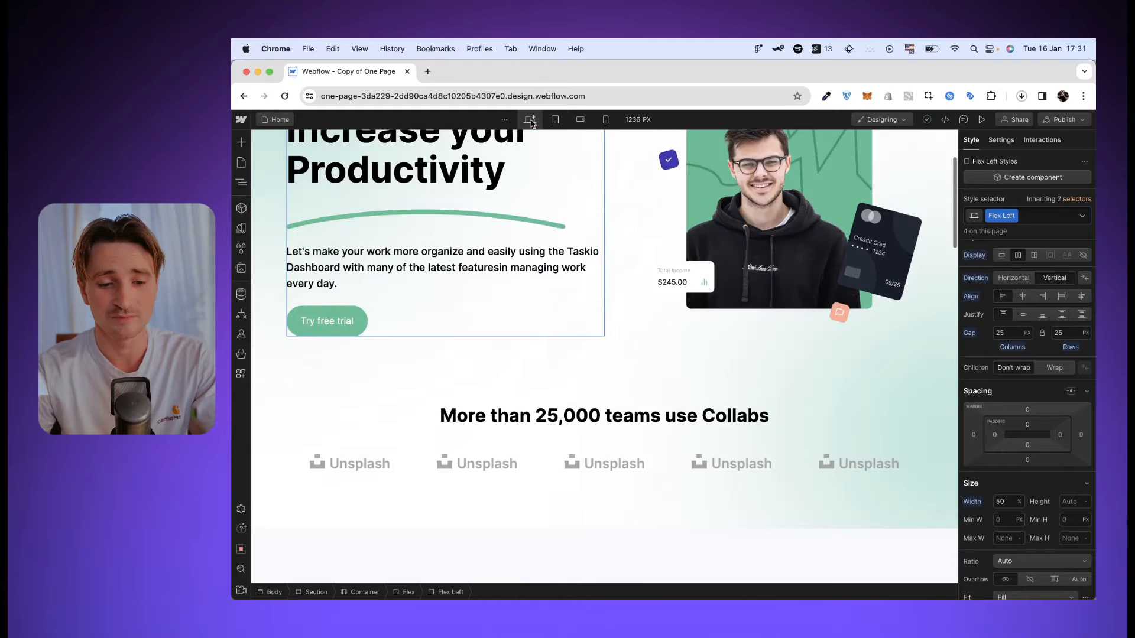
{"action": "scroll", "coordinate": [499, 327], "scroll_direction": "up", "scroll_amount": 3}
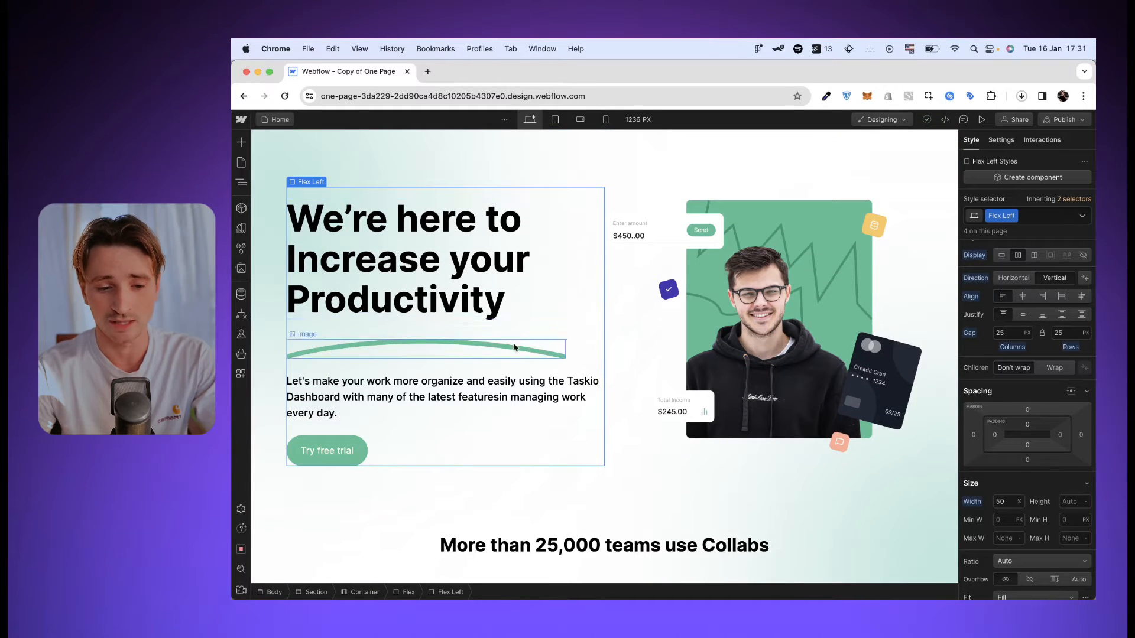
Center-align the hero's Subtitle text at the tablet breakpoint
{"action": "left_click", "coordinate": [555, 120]}
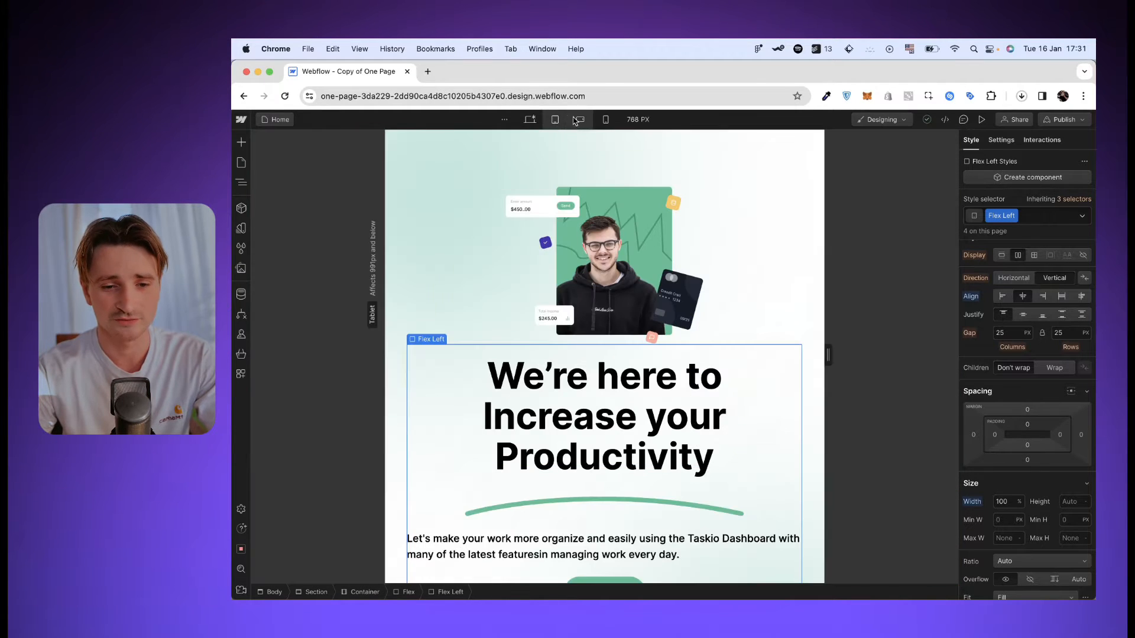
{"action": "scroll", "coordinate": [648, 463], "scroll_direction": "down", "scroll_amount": 2}
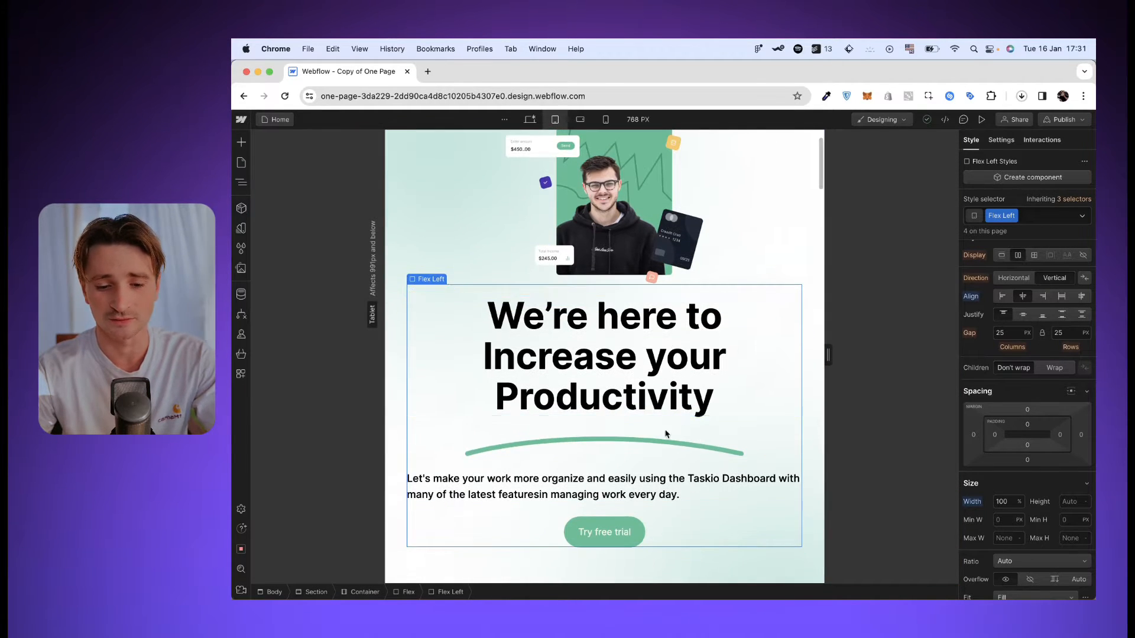
{"action": "left_click", "coordinate": [589, 488]}
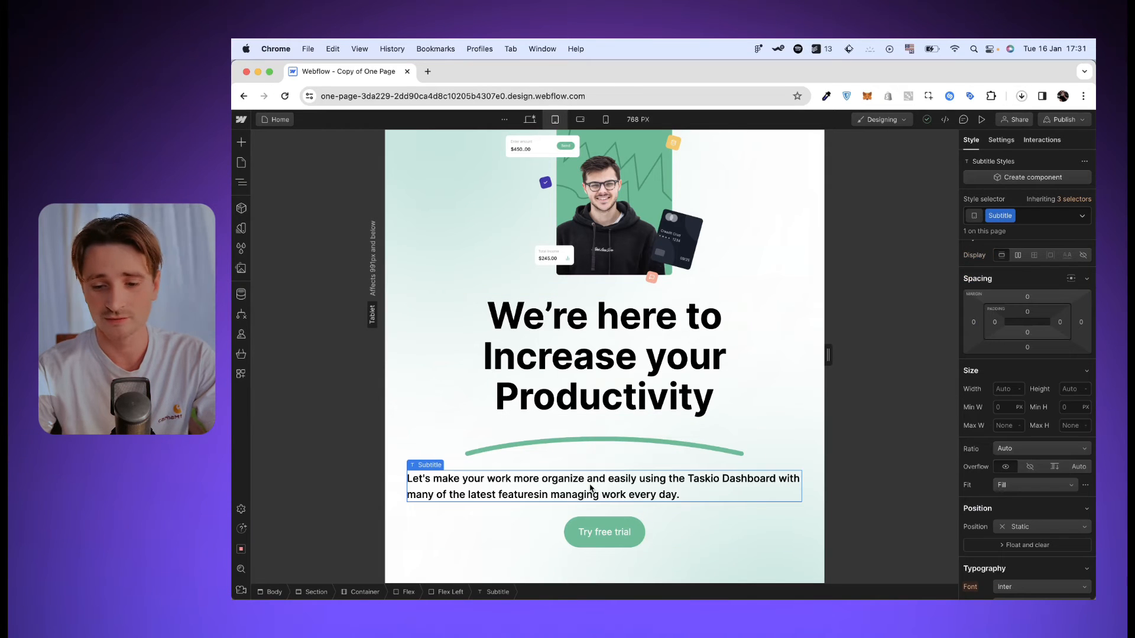
{"action": "scroll", "coordinate": [1031, 385], "scroll_direction": "down", "scroll_amount": 5}
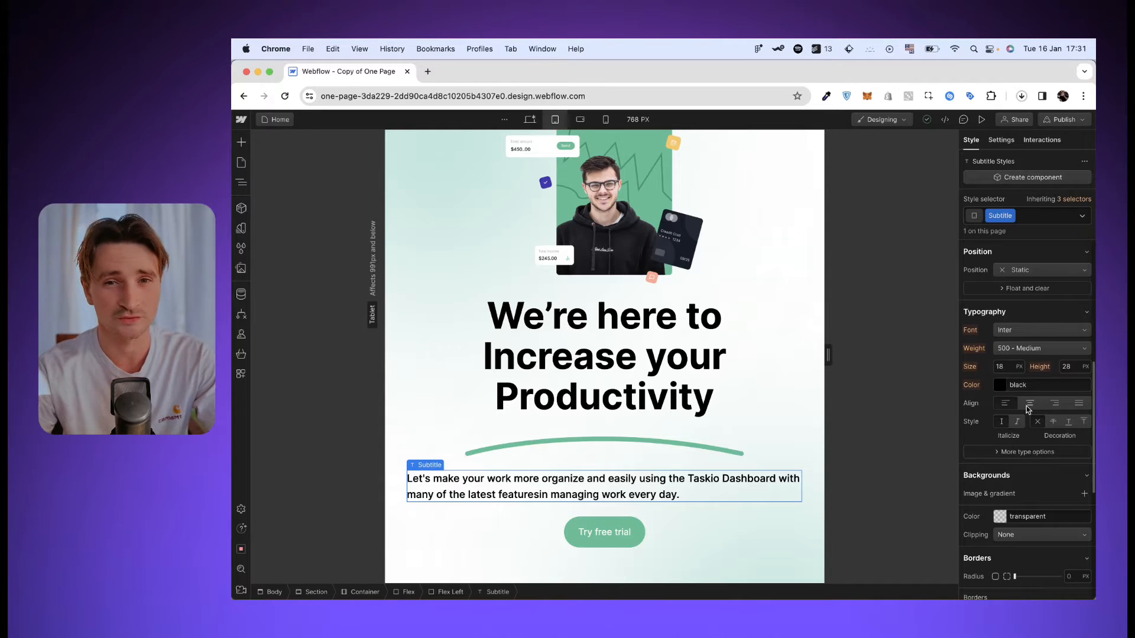
{"action": "left_click", "coordinate": [1027, 407]}
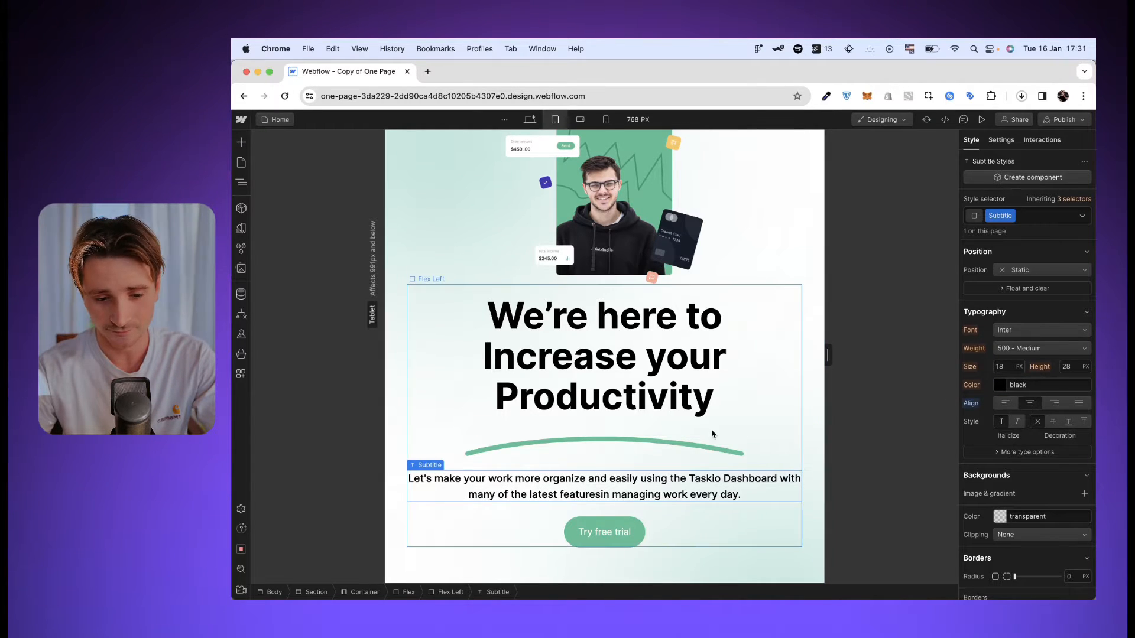
Set the width of the Flex Right block that holds the hero banner image to 80%
{"action": "scroll", "coordinate": [602, 467], "scroll_direction": "down", "scroll_amount": 2}
{"action": "scroll", "coordinate": [707, 438], "scroll_direction": "down", "scroll_amount": 1}
{"action": "scroll", "coordinate": [707, 439], "scroll_direction": "up", "scroll_amount": 4}
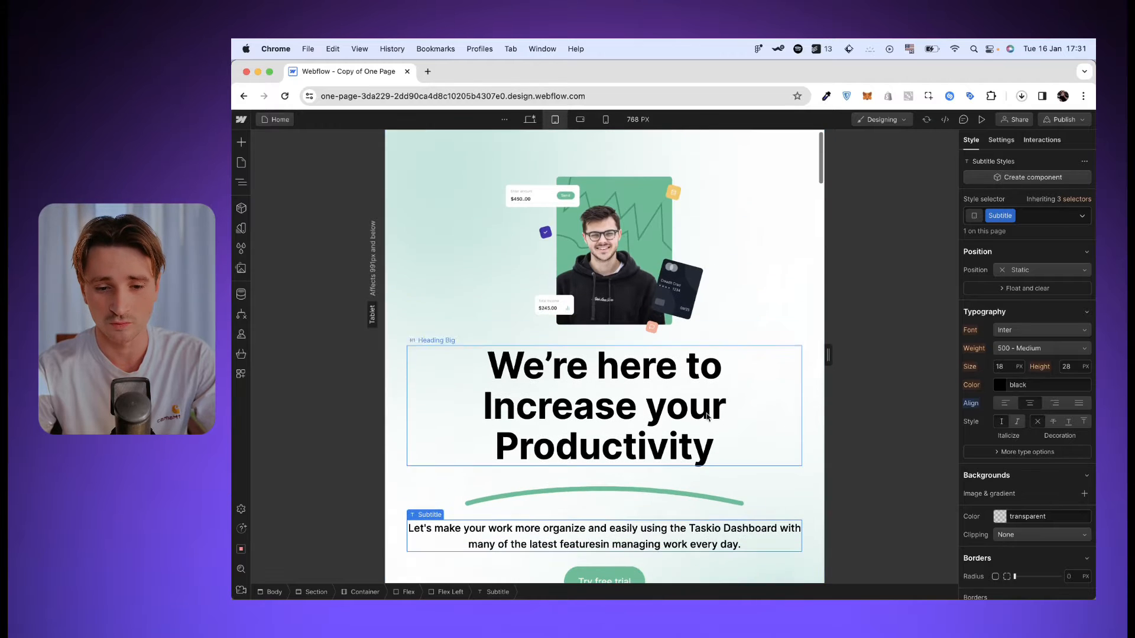
{"action": "left_click", "coordinate": [547, 268]}
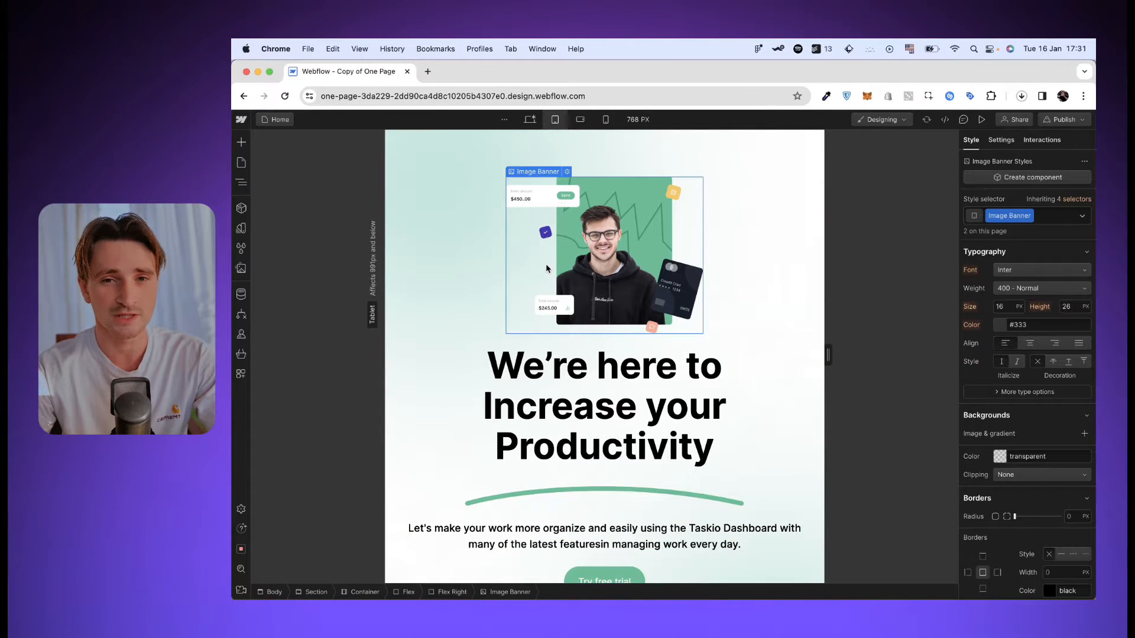
{"action": "scroll", "coordinate": [978, 361], "scroll_direction": "up", "scroll_amount": 6}
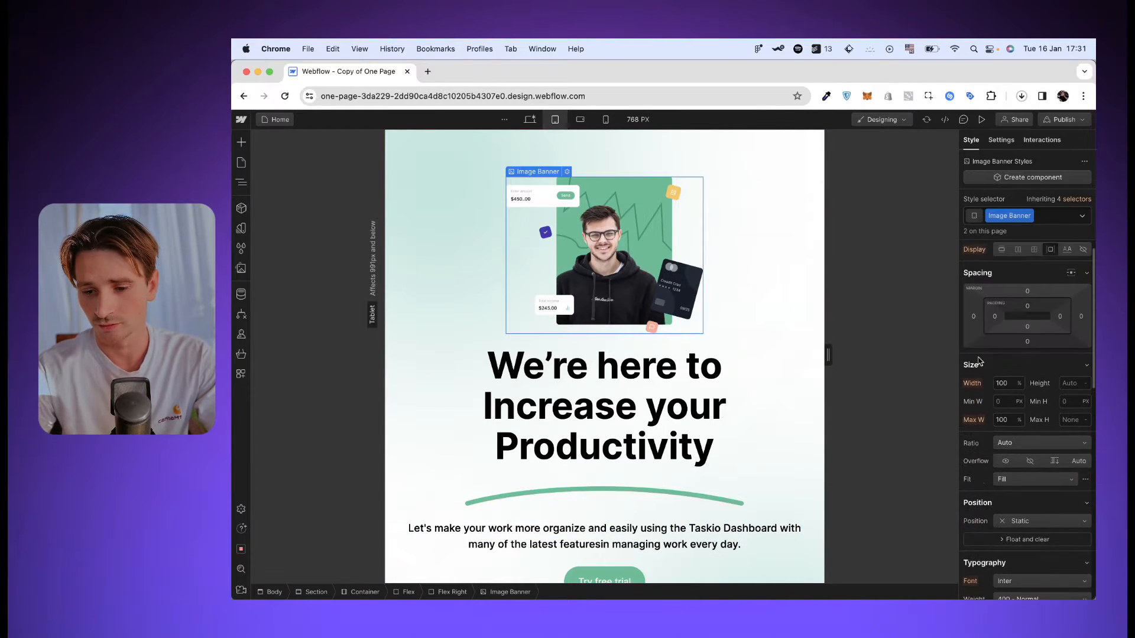
{"action": "key", "text": "Up"}
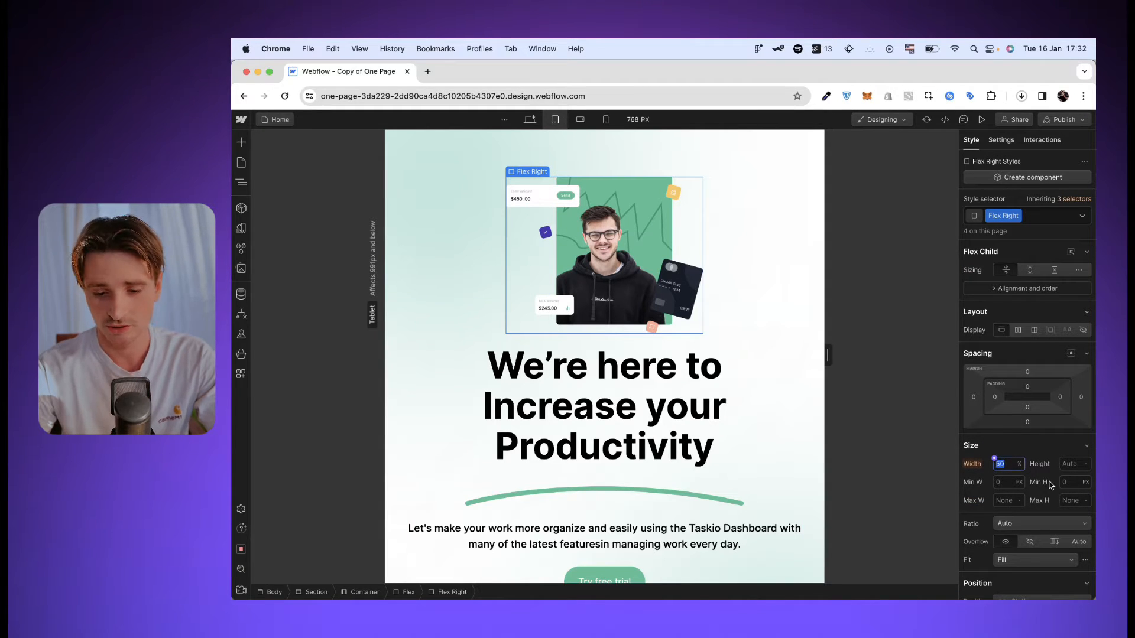
{"action": "type", "text": "80"}
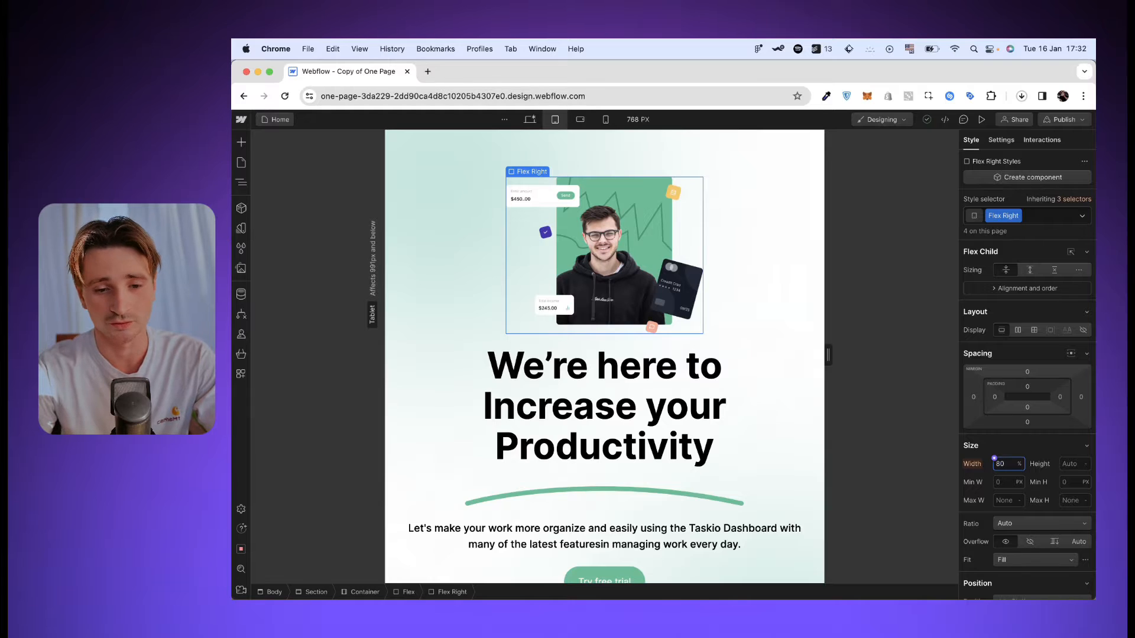
{"action": "key", "text": "Return"}
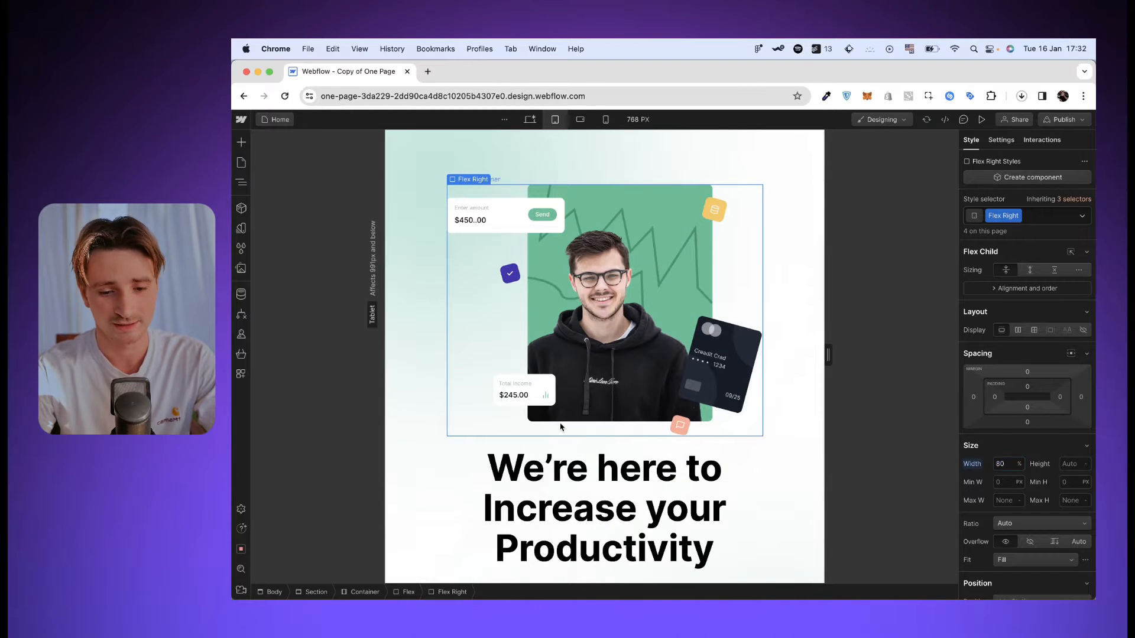
Remove the reversed order from the hero's Flex block, set its column and row gaps to 50 px, and compare with the desktop layout
{"action": "left_click", "coordinate": [429, 460]}
{"action": "left_click", "coordinate": [415, 418]}
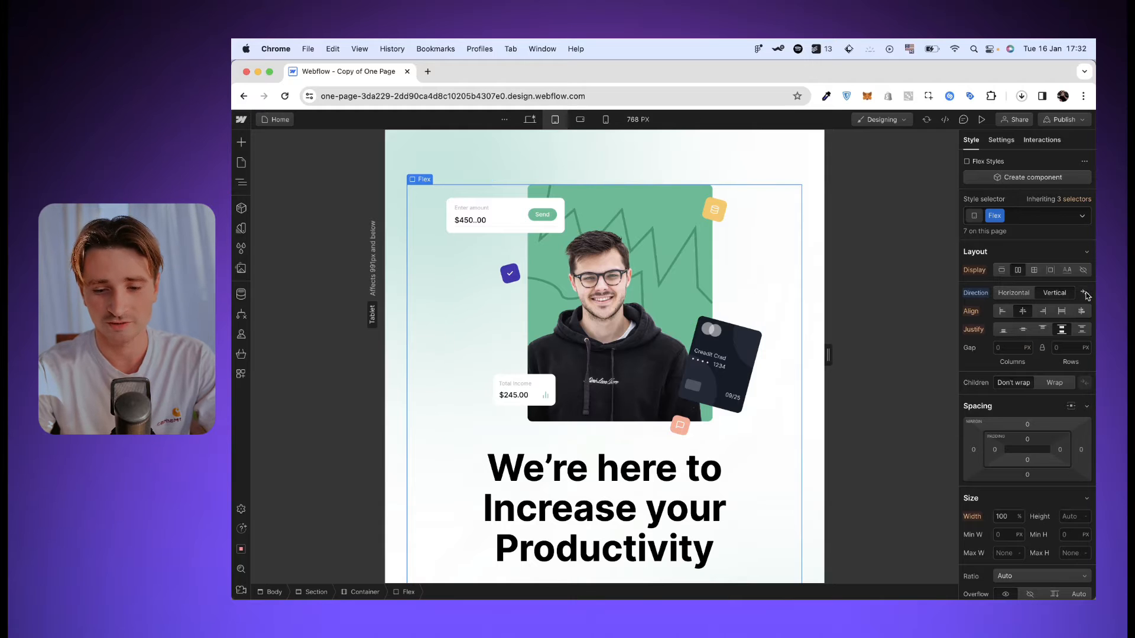
{"action": "left_click", "coordinate": [1085, 293]}
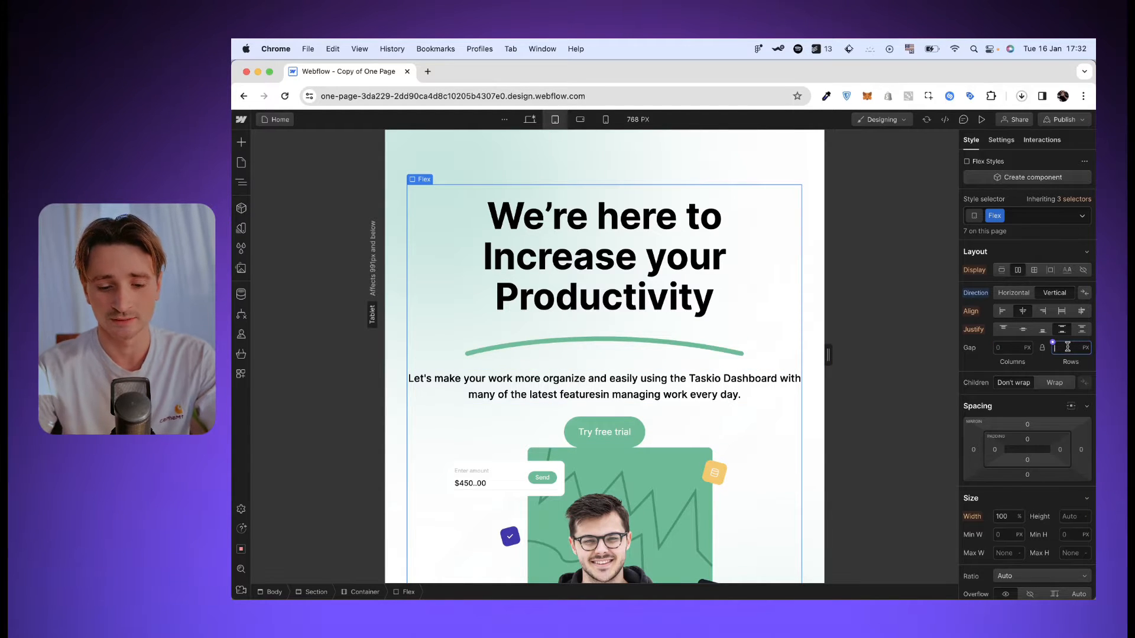
{"action": "key", "text": "Return"}
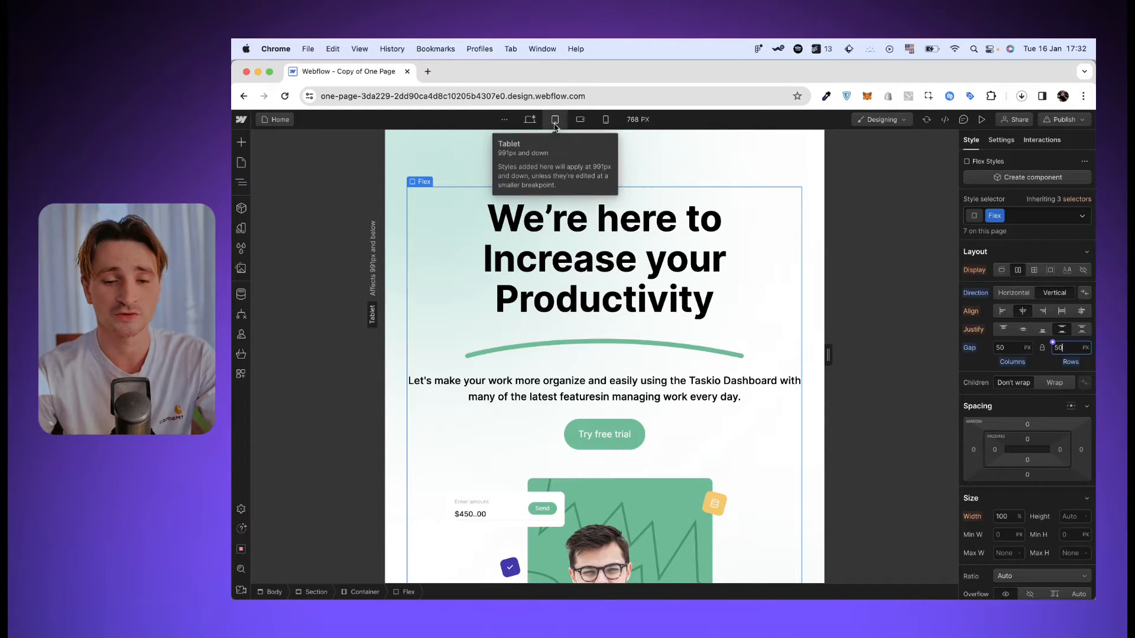
{"action": "left_click", "coordinate": [525, 125]}
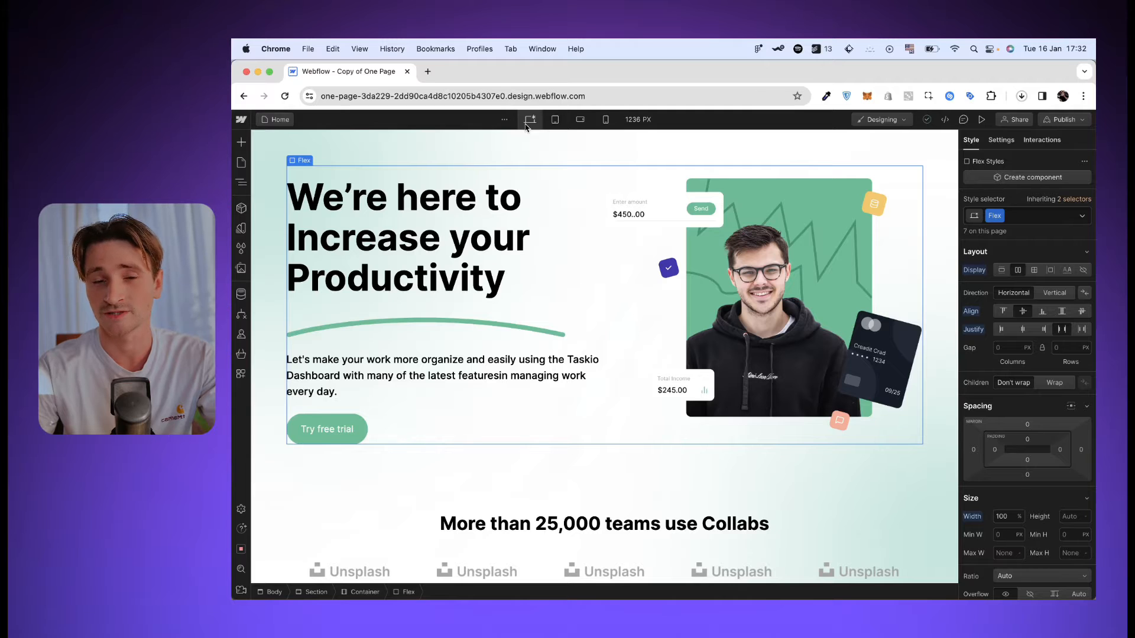
{"action": "left_click", "coordinate": [554, 120]}
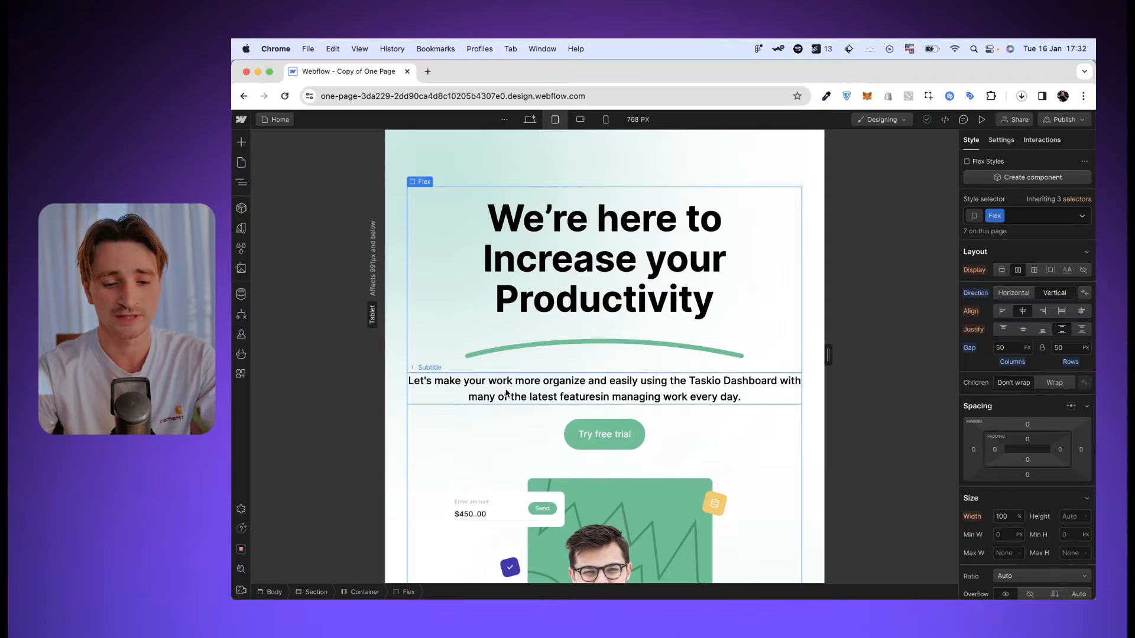
Set the width of the hero's Subtitle text to 80% at the tablet breakpoint
{"action": "left_click", "coordinate": [507, 393]}
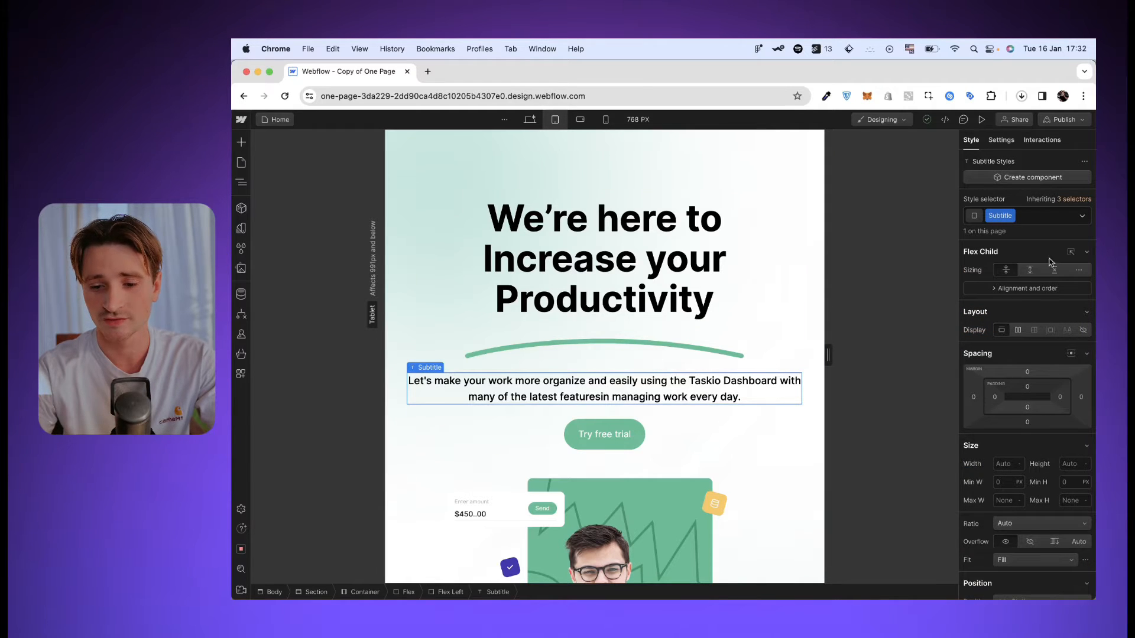
{"action": "left_click", "coordinate": [1009, 464]}
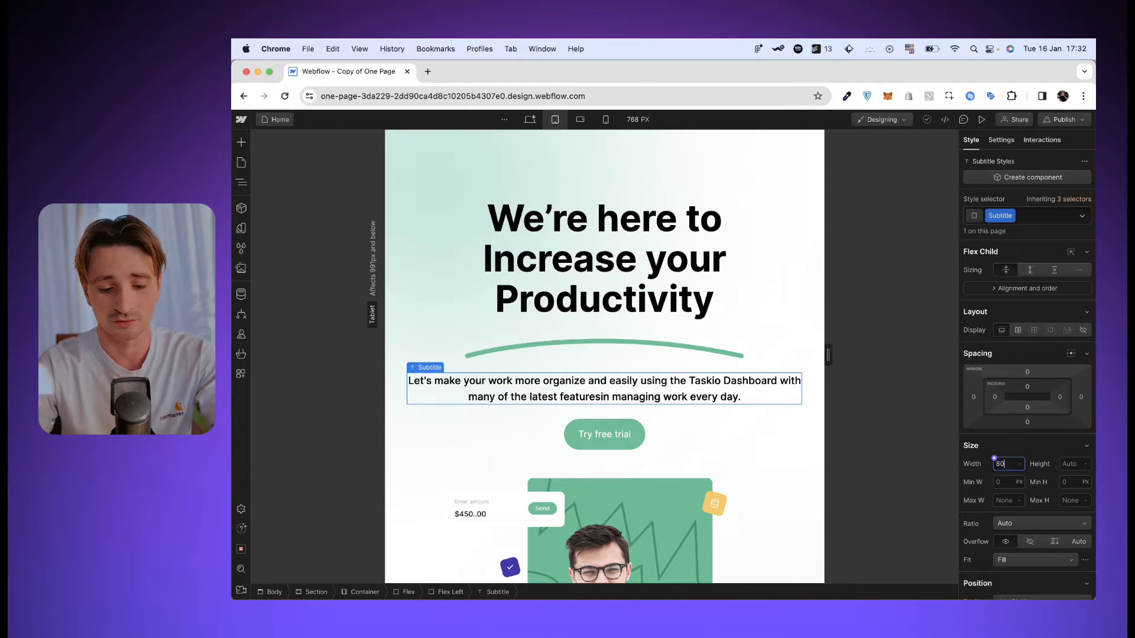
{"action": "key", "text": "Return"}
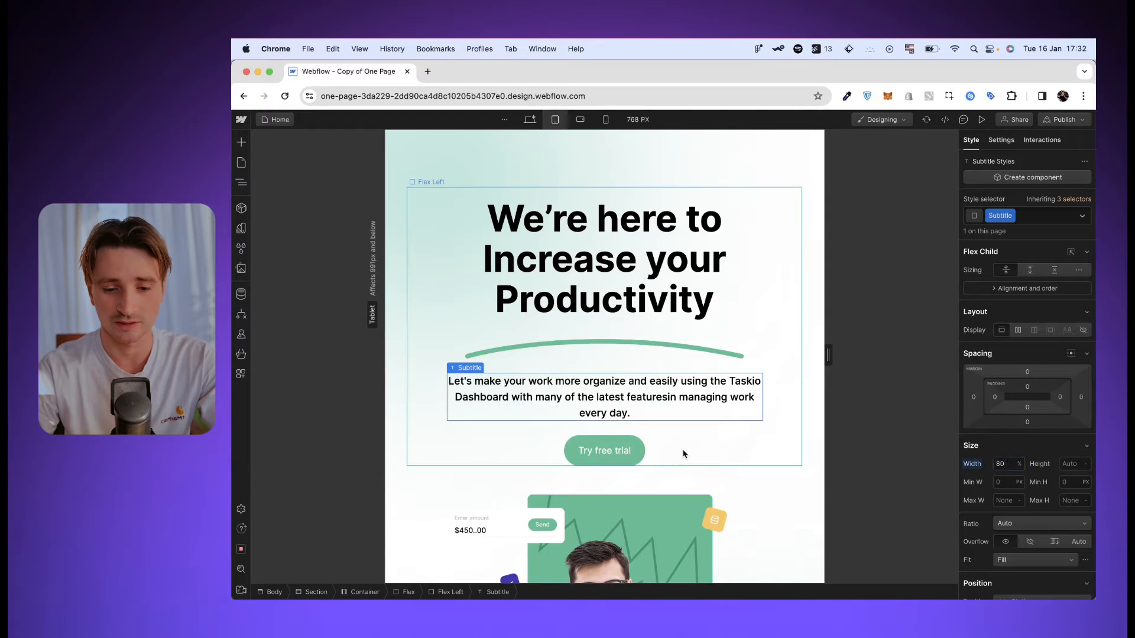
{"action": "left_click", "coordinate": [685, 454]}
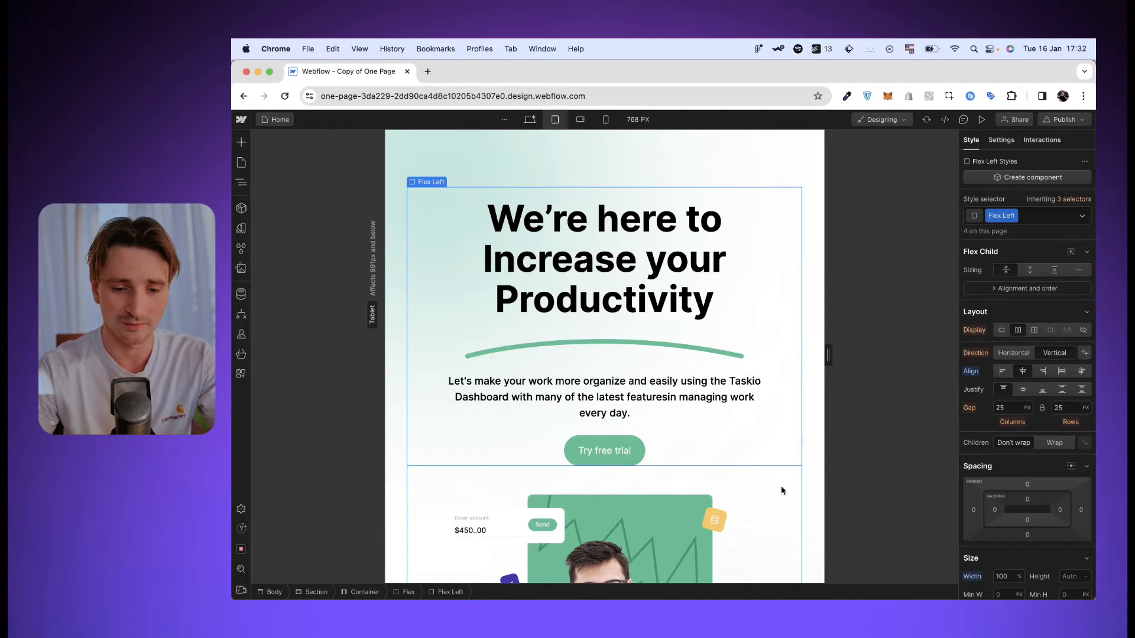
Let the logos in the Flex Logo block under "More than 25,000 teams use Collabs" wrap onto multiple rows
{"action": "scroll", "coordinate": [781, 490], "scroll_direction": "down", "scroll_amount": 10}
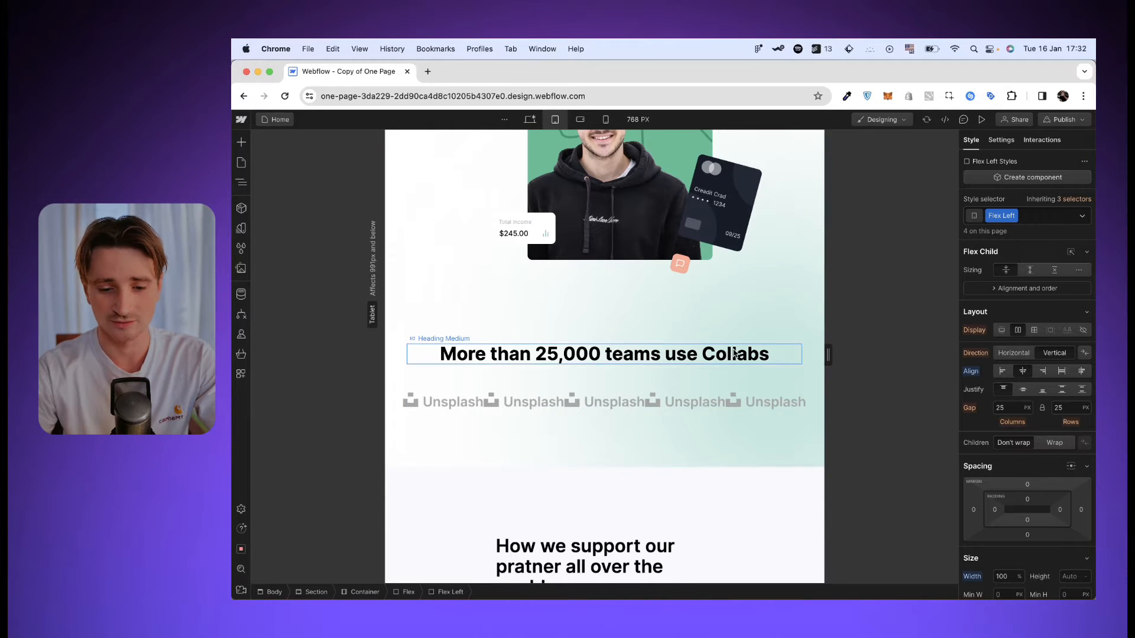
{"action": "left_click", "coordinate": [571, 405]}
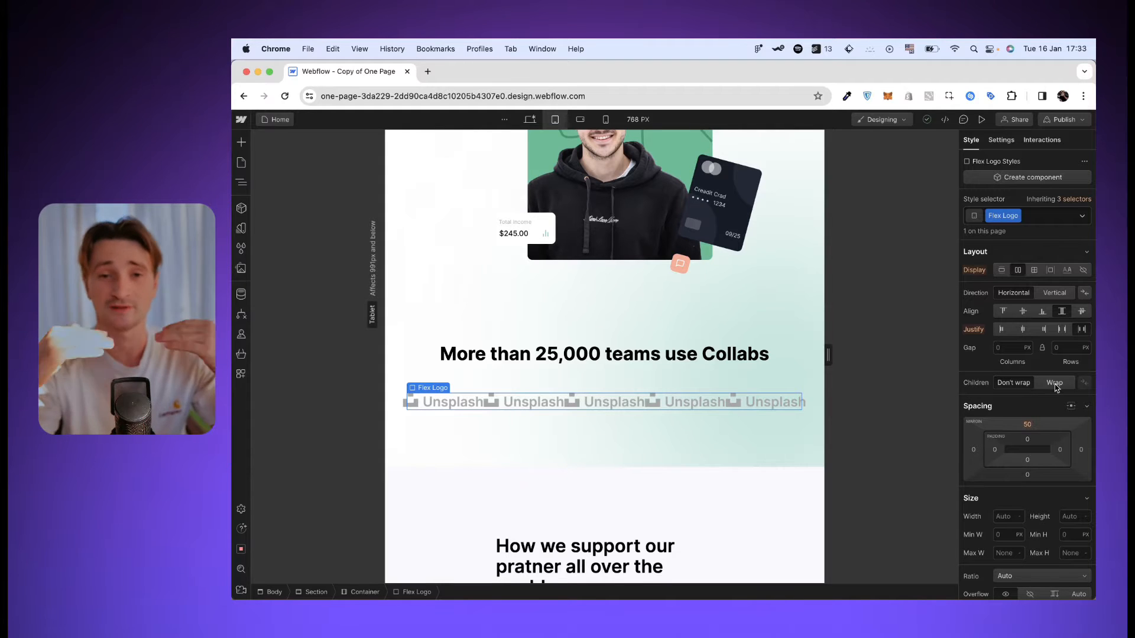
{"action": "left_click", "coordinate": [1054, 384]}
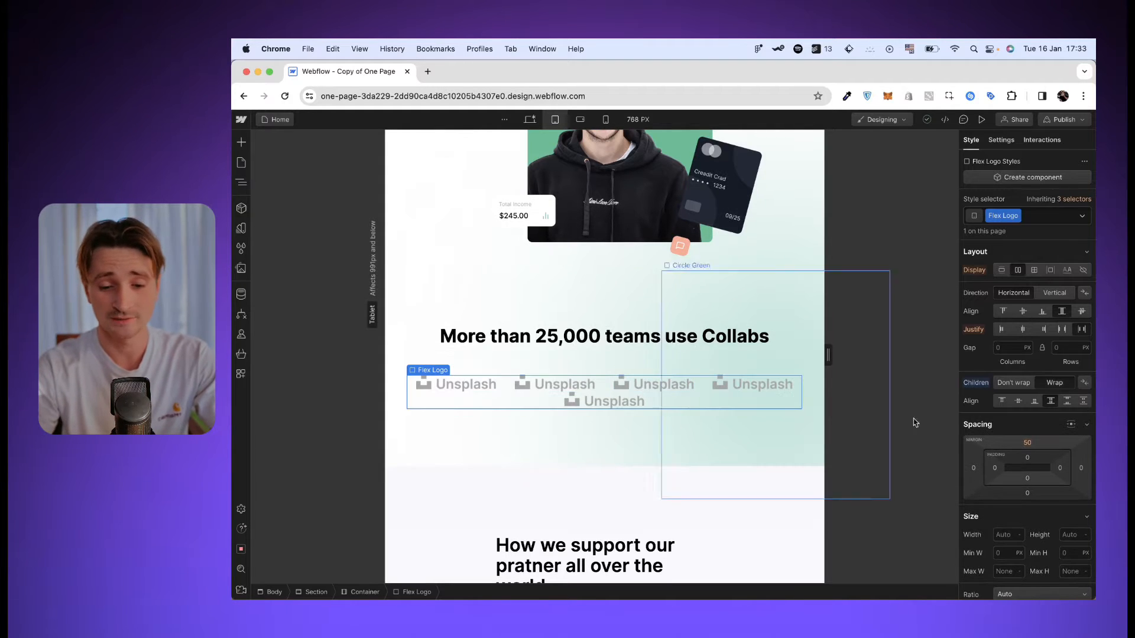
Set the width of the Img logo class to 27% for the Unsplash logos
{"action": "left_click", "coordinate": [462, 389]}
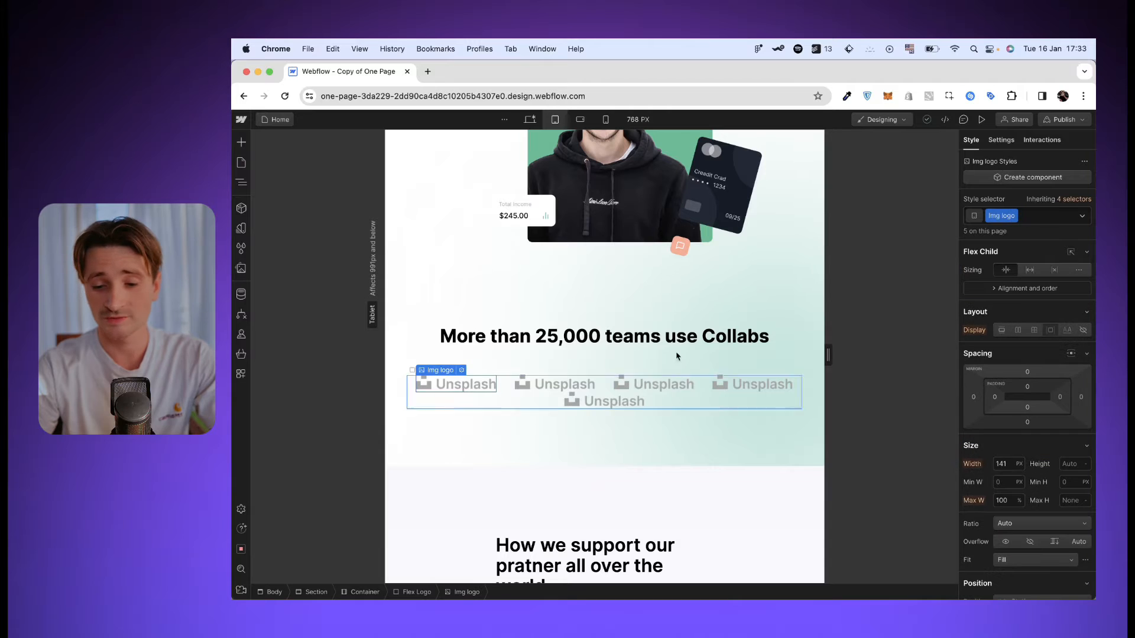
{"action": "left_click", "coordinate": [1008, 463]}
{"action": "key", "text": "BackSpace"}
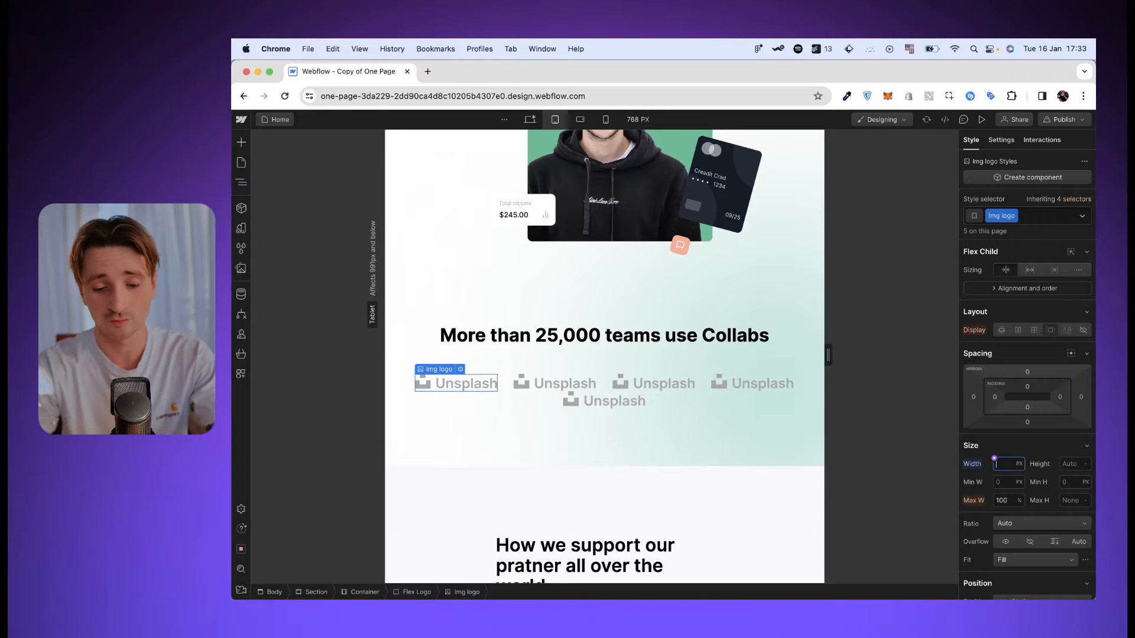
{"action": "type", "text": "25%"}
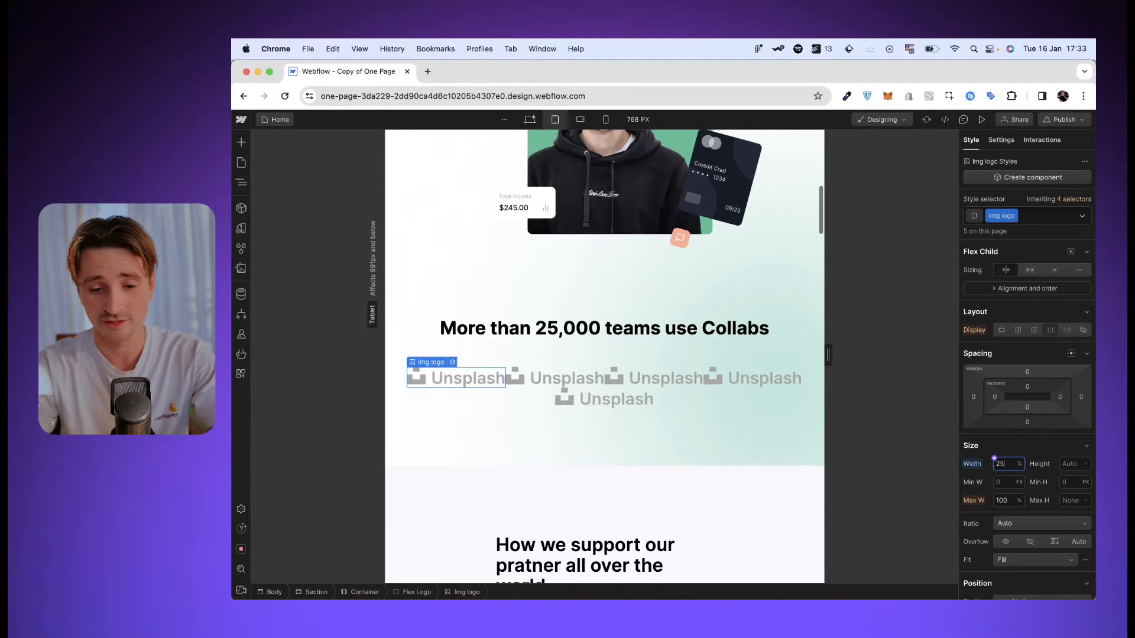
{"action": "key", "text": "Up"}
{"action": "key", "text": "Up"}
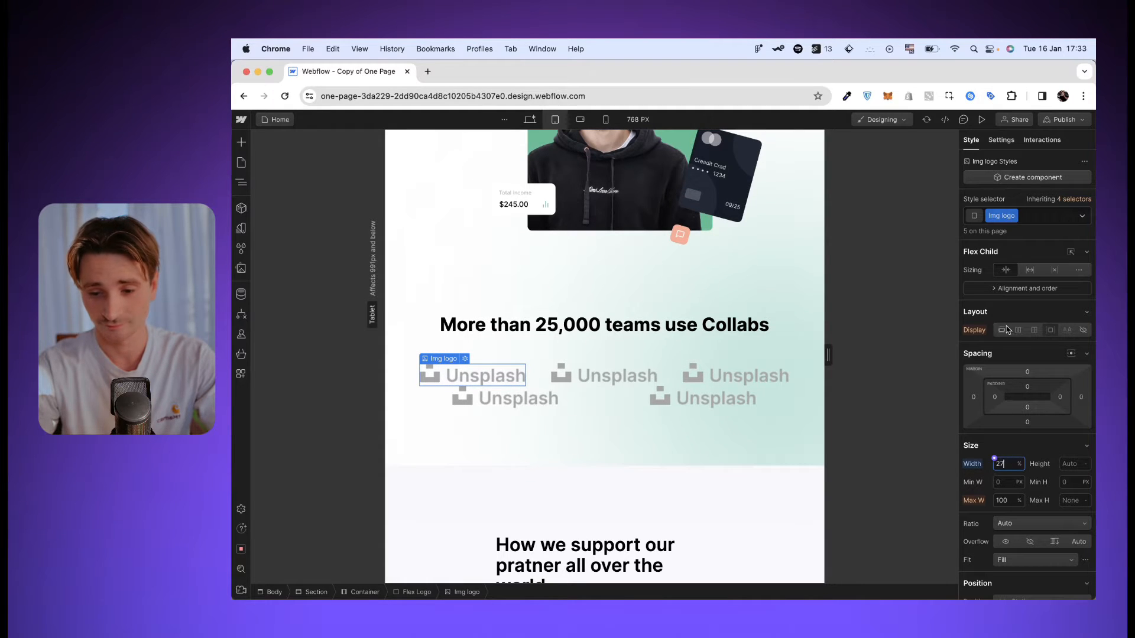
Set the Flex Logo block's column and row gaps to 30 px and justify its logos to the center
{"action": "left_click", "coordinate": [612, 397]}
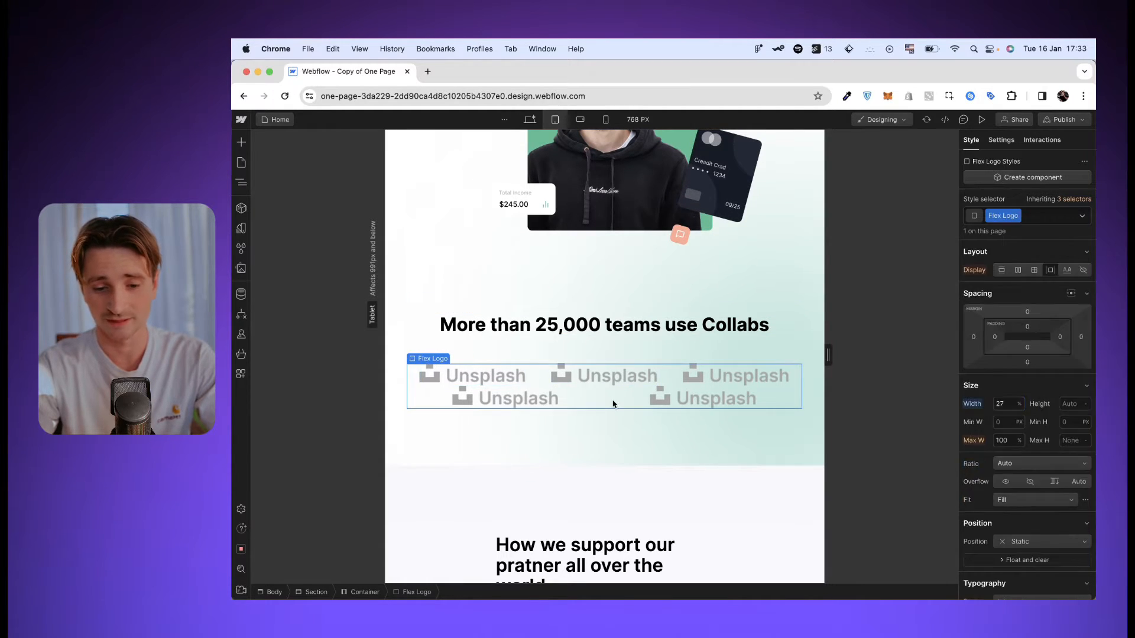
{"action": "left_click", "coordinate": [1011, 346]}
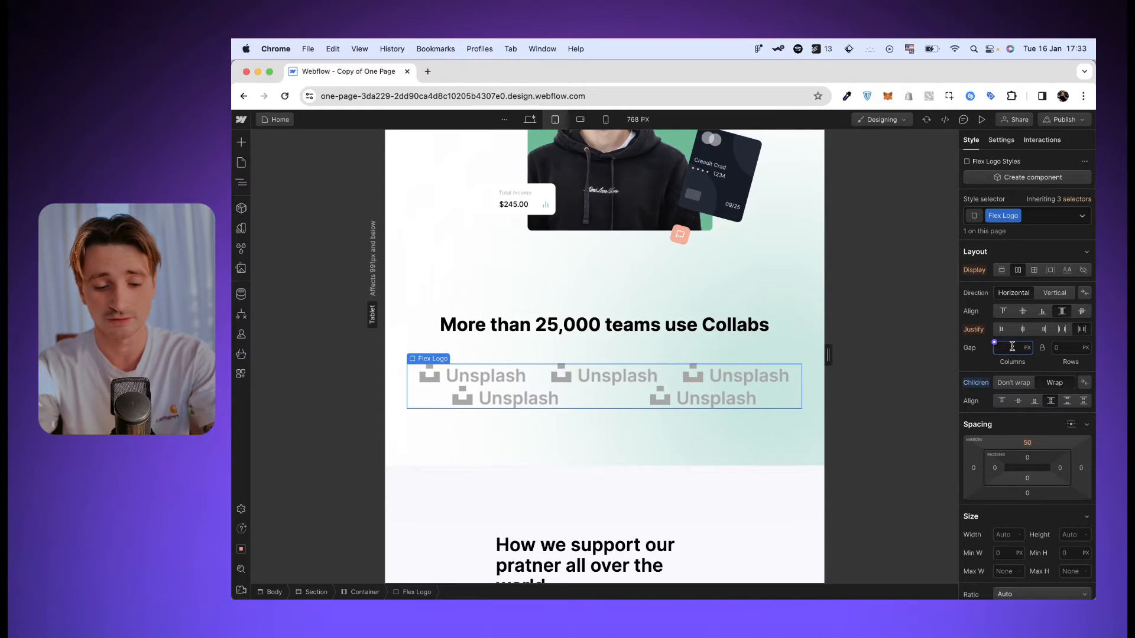
{"action": "type", "text": "30"}
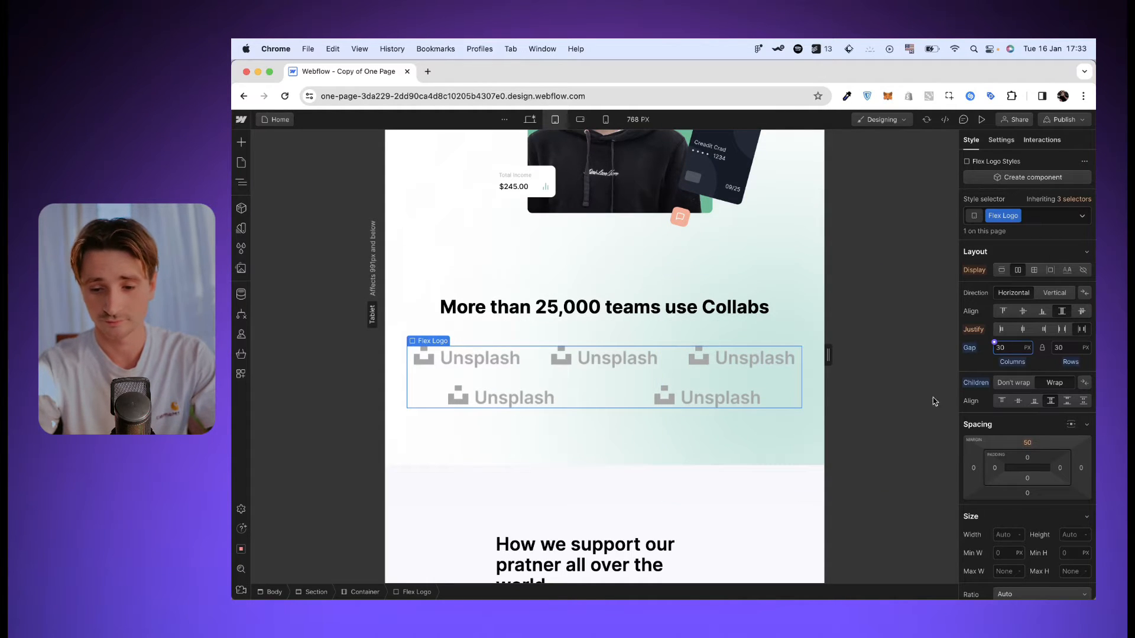
{"action": "left_click", "coordinate": [1025, 330]}
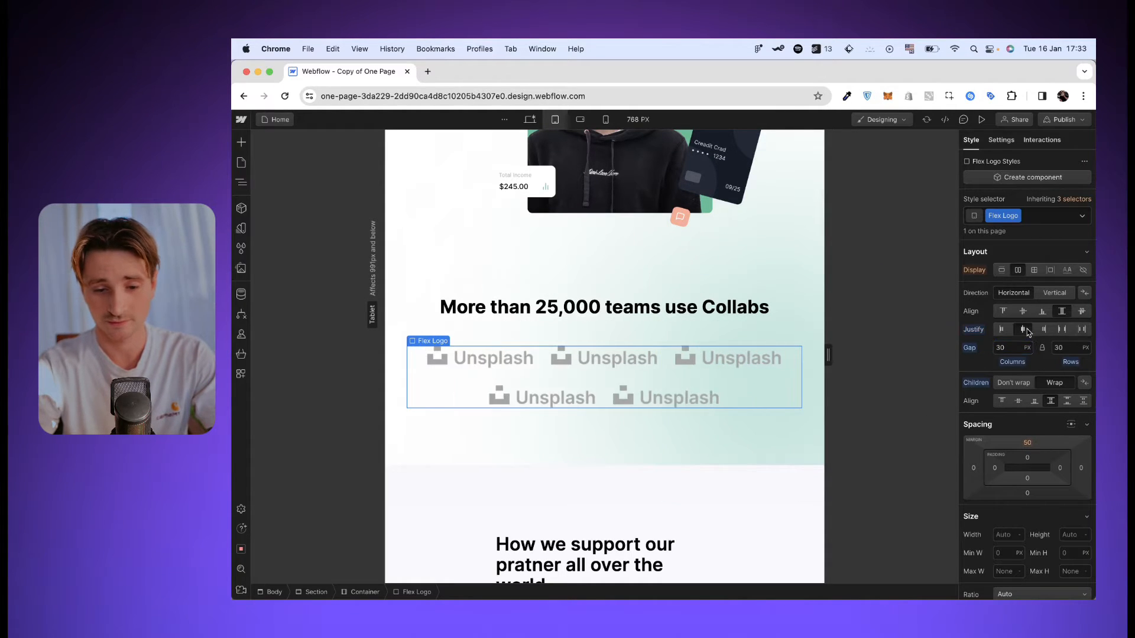
{"action": "left_click", "coordinate": [679, 415]}
{"action": "scroll", "coordinate": [620, 431], "scroll_direction": "up", "scroll_amount": 3}
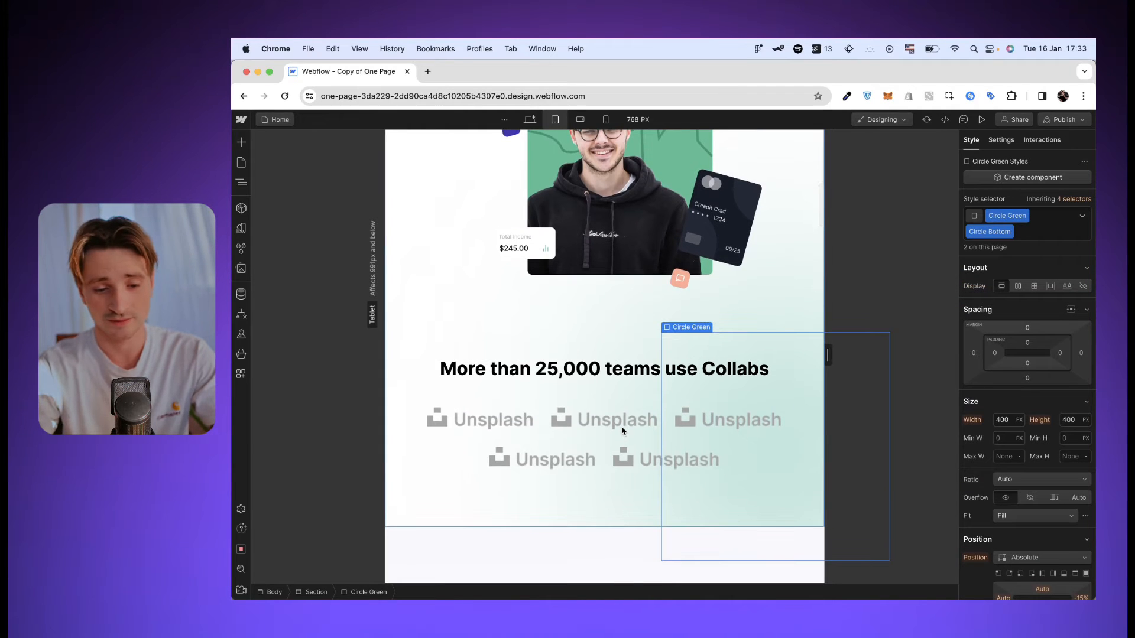
Set the Flex Logo block's width to 80% and center it with auto left and right margins
{"action": "left_click", "coordinate": [572, 446]}
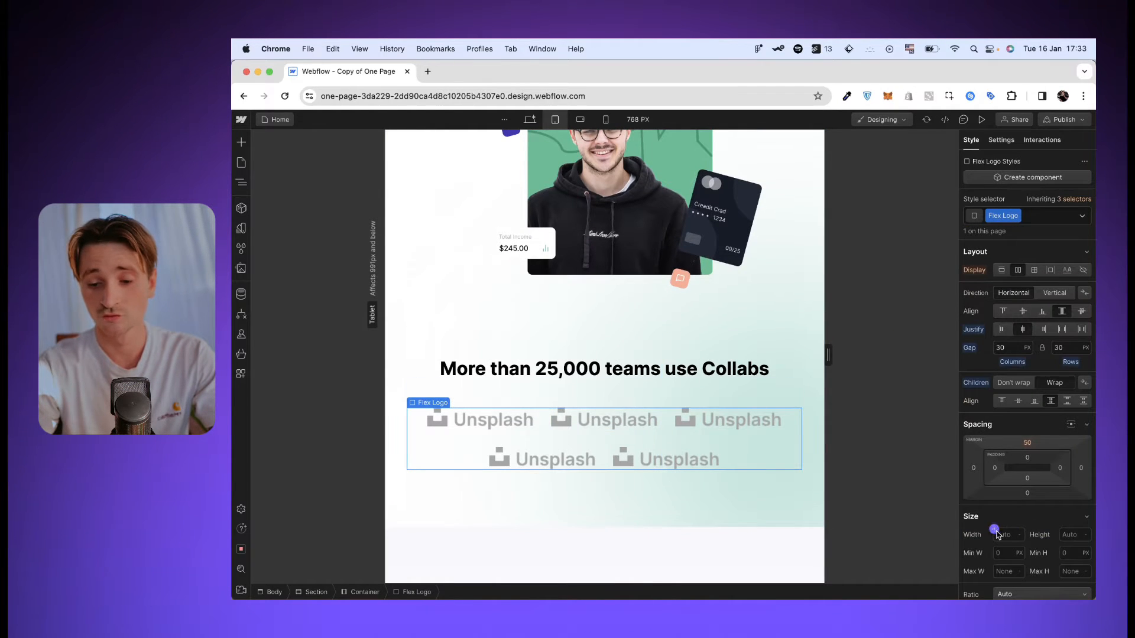
{"action": "type", "text": "80%"}
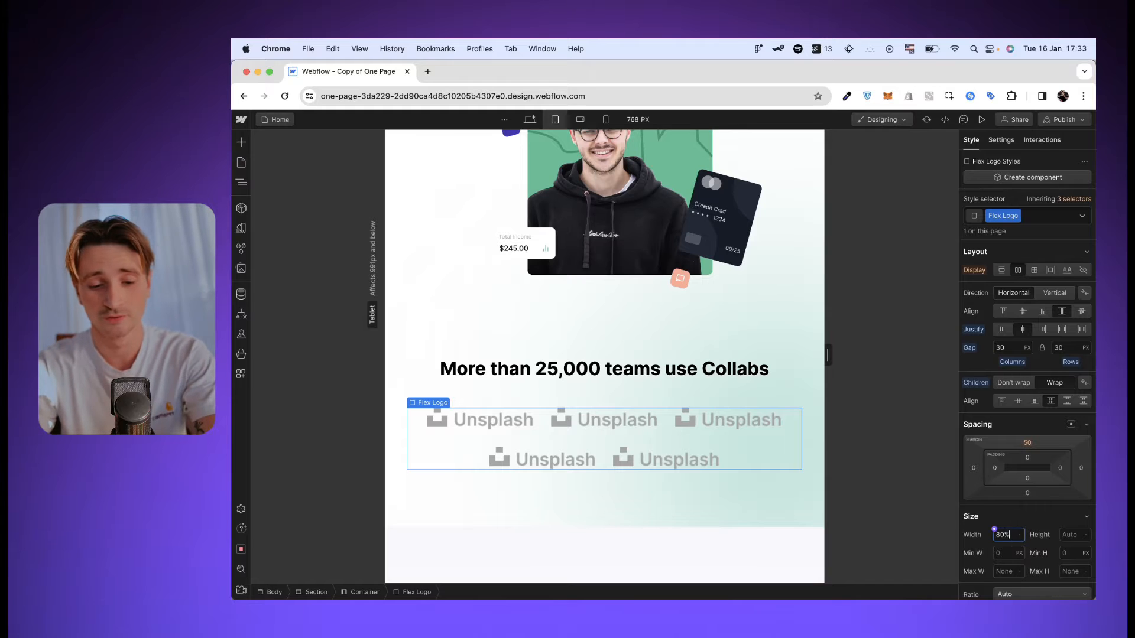
{"action": "key", "text": "Return"}
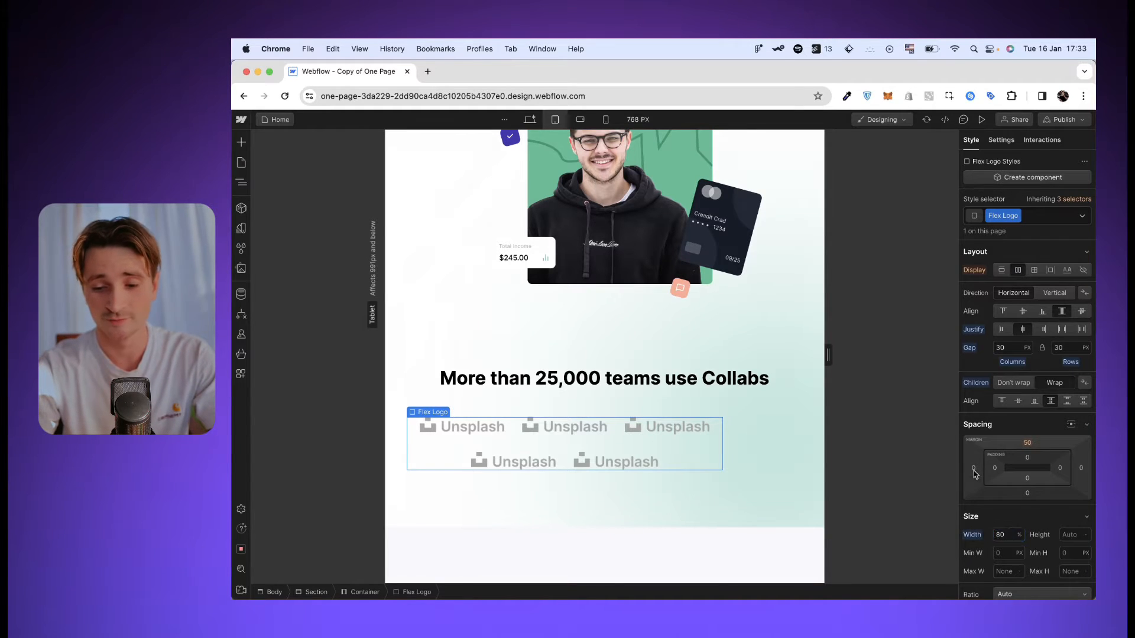
{"action": "left_click", "coordinate": [973, 470]}
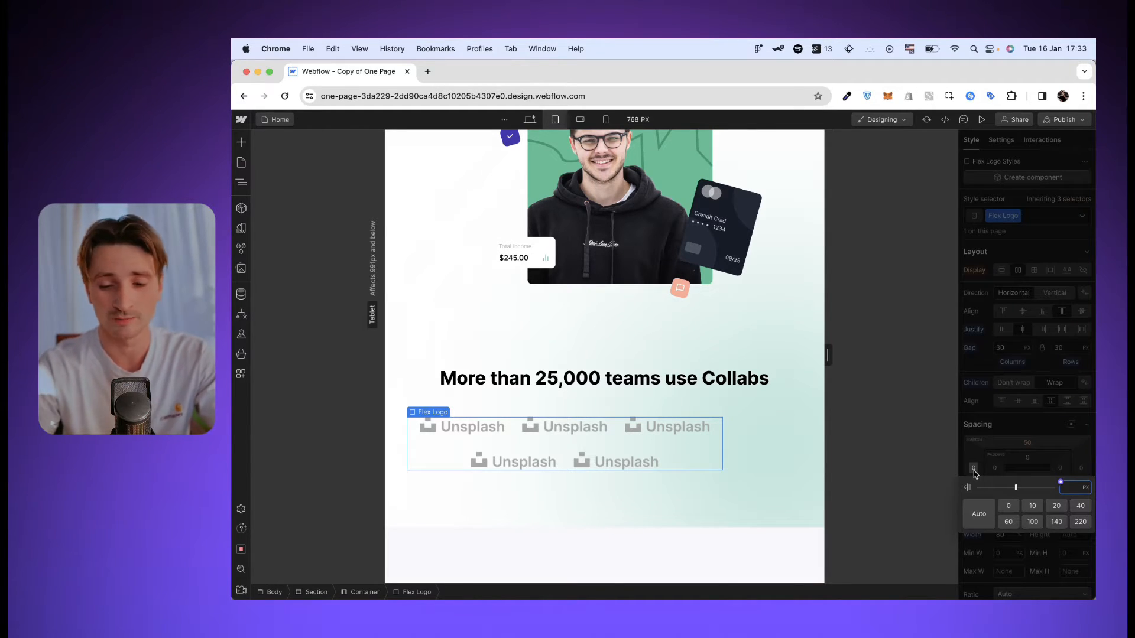
{"action": "left_click", "coordinate": [978, 514]}
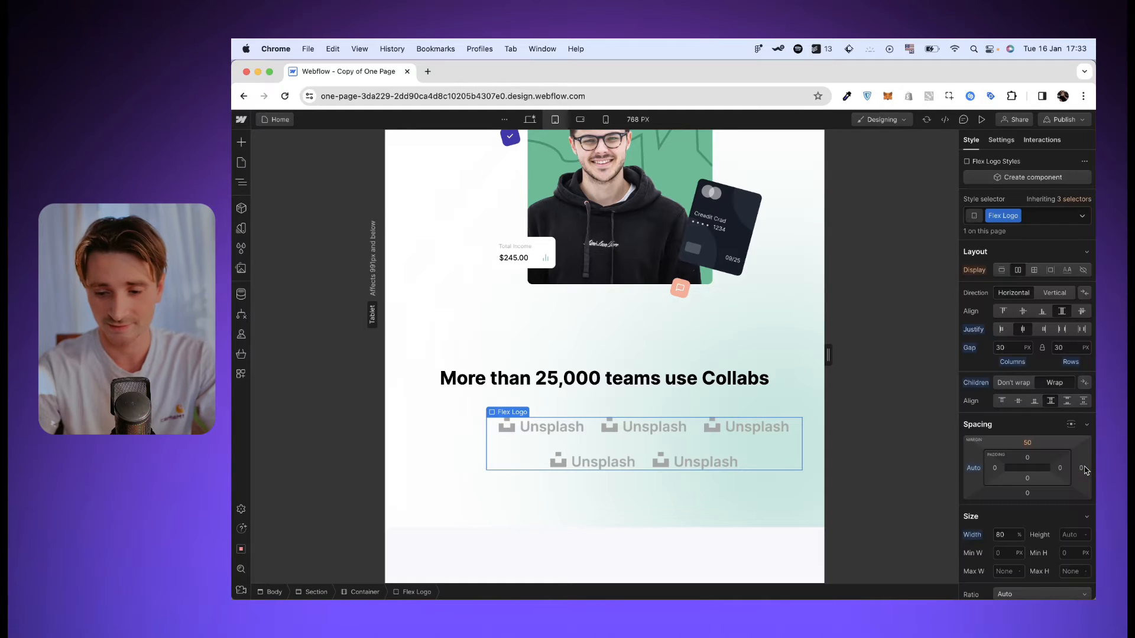
{"action": "left_click", "coordinate": [1084, 469]}
{"action": "left_click", "coordinate": [980, 514]}
{"action": "left_click", "coordinate": [679, 492]}
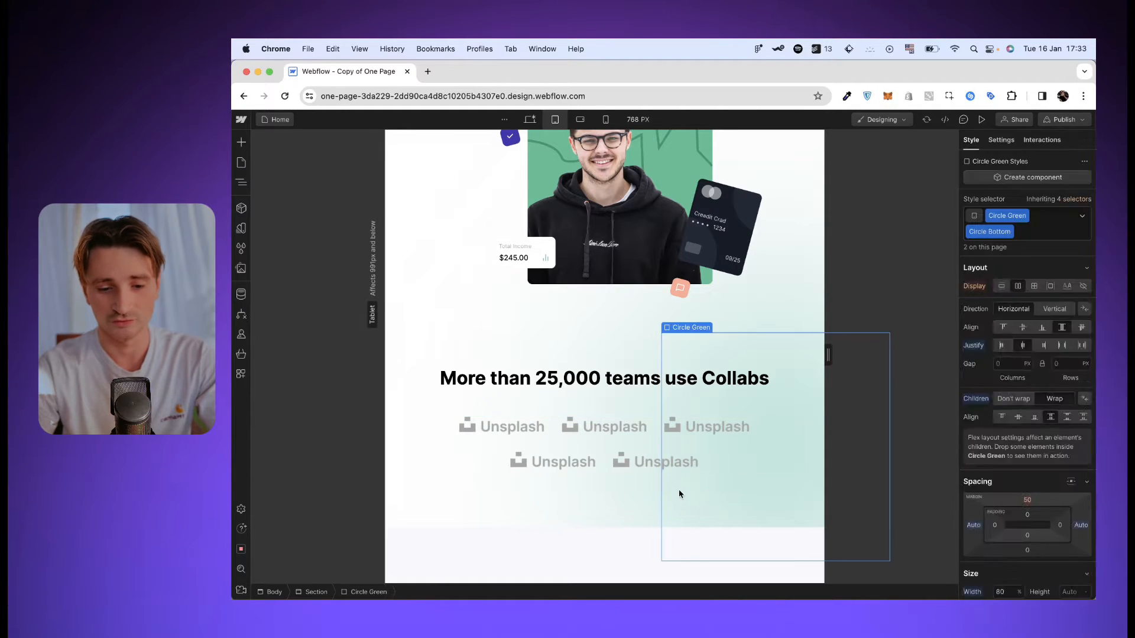
Review the hero at tablet size and compare the logo and "How we support our pratner" sections with their desktop layout
{"action": "scroll", "coordinate": [654, 400], "scroll_direction": "up", "scroll_amount": 5}
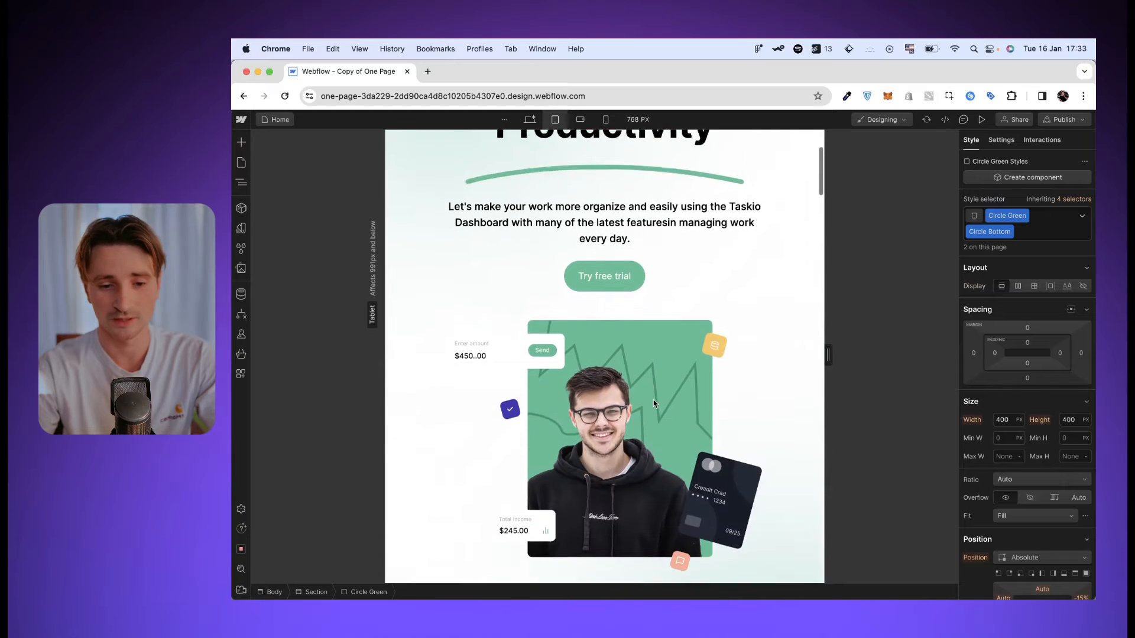
{"action": "scroll", "coordinate": [654, 403], "scroll_direction": "down", "scroll_amount": 1}
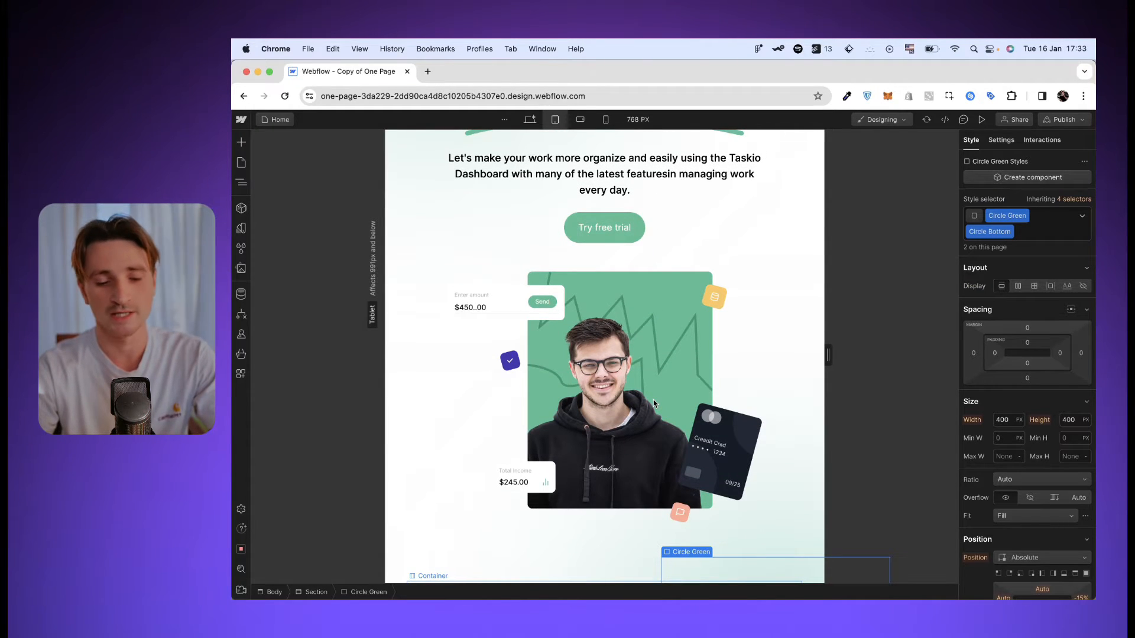
{"action": "scroll", "coordinate": [523, 471], "scroll_direction": "down", "scroll_amount": 1}
{"action": "scroll", "coordinate": [523, 471], "scroll_direction": "down", "scroll_amount": 8}
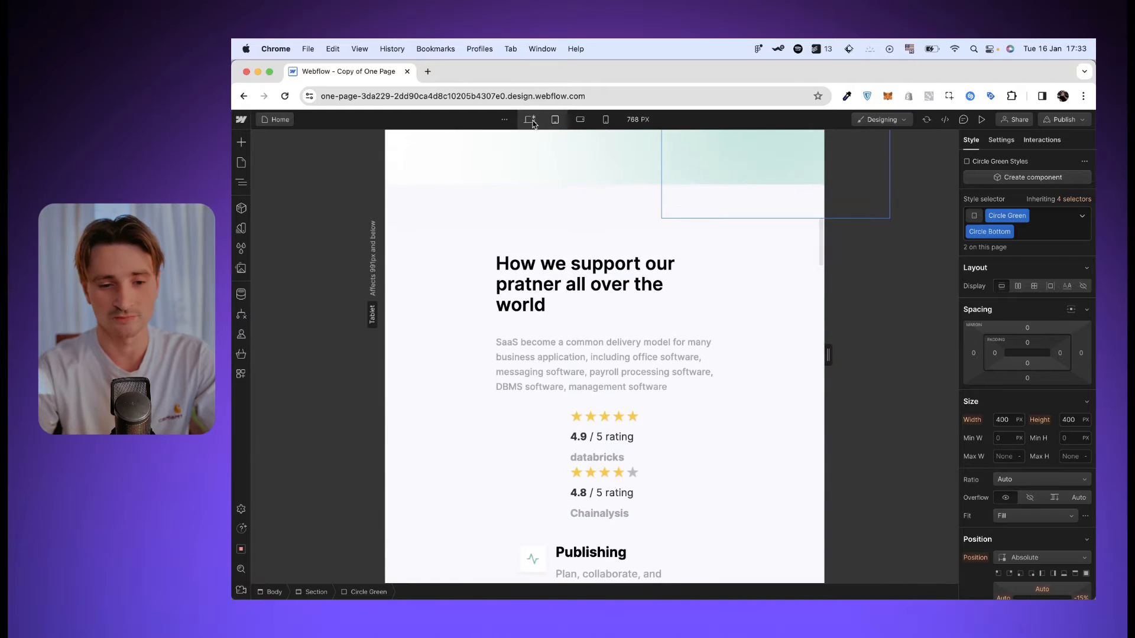
{"action": "left_click", "coordinate": [530, 120]}
{"action": "scroll", "coordinate": [561, 387], "scroll_direction": "up", "scroll_amount": 4}
{"action": "scroll", "coordinate": [565, 317], "scroll_direction": "down", "scroll_amount": 3}
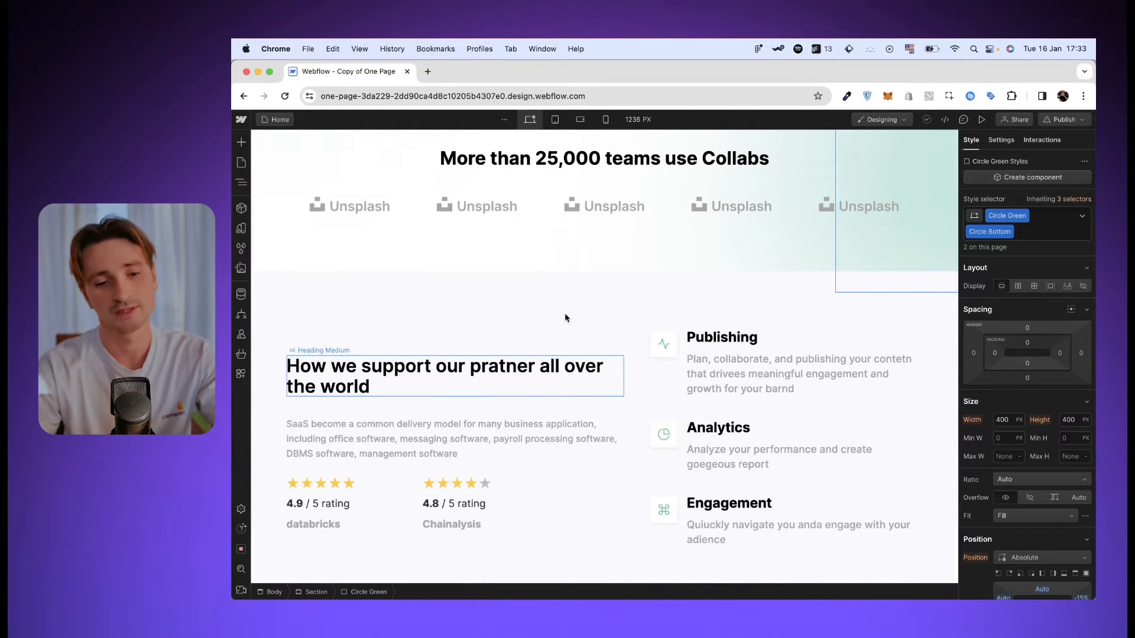
{"action": "left_click", "coordinate": [555, 119]}
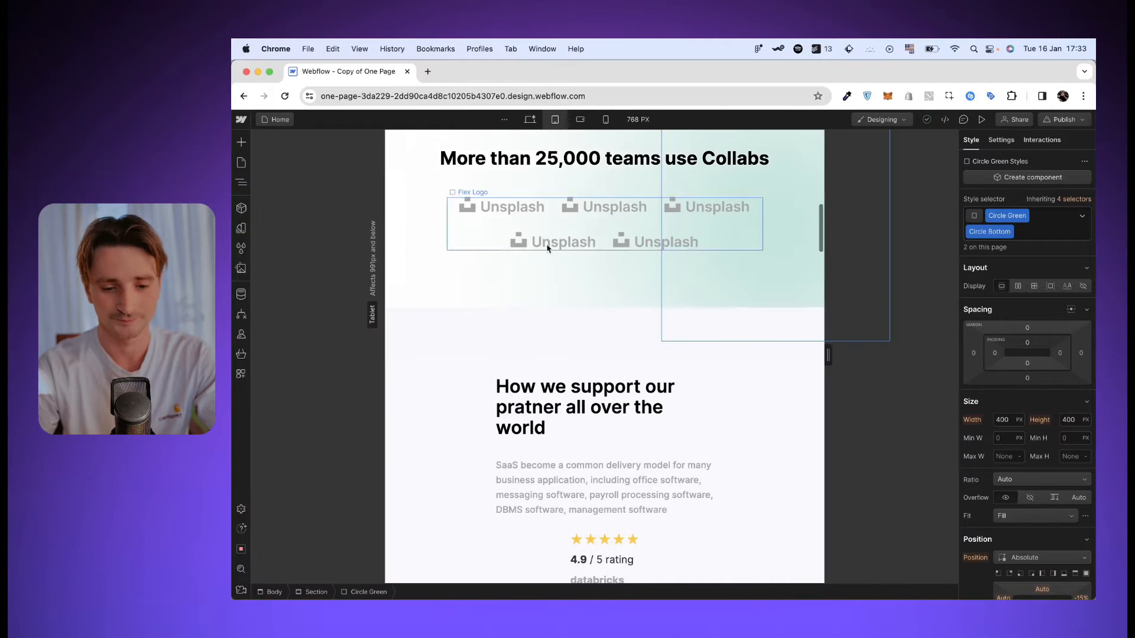
{"action": "scroll", "coordinate": [552, 318], "scroll_direction": "down", "scroll_amount": 6}
{"action": "scroll", "coordinate": [552, 318], "scroll_direction": "up", "scroll_amount": 3}
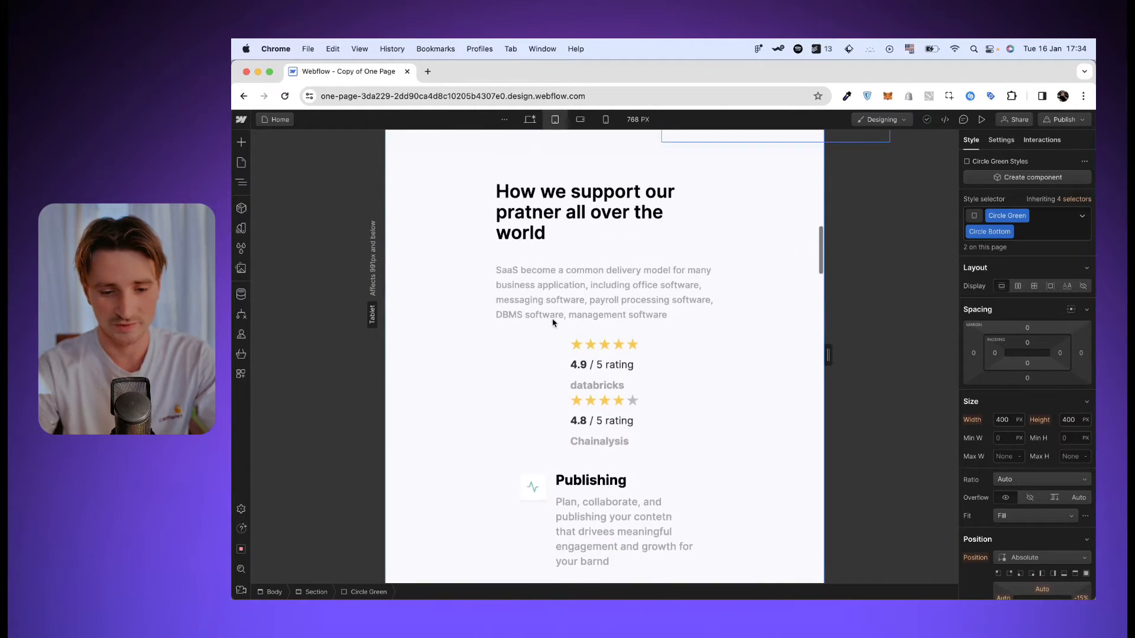
{"action": "scroll", "coordinate": [553, 320], "scroll_direction": "up", "scroll_amount": 2}
Set the width of the Flex Left block in the "How we support our pratner" section to 100%
{"action": "left_click", "coordinate": [530, 407]}
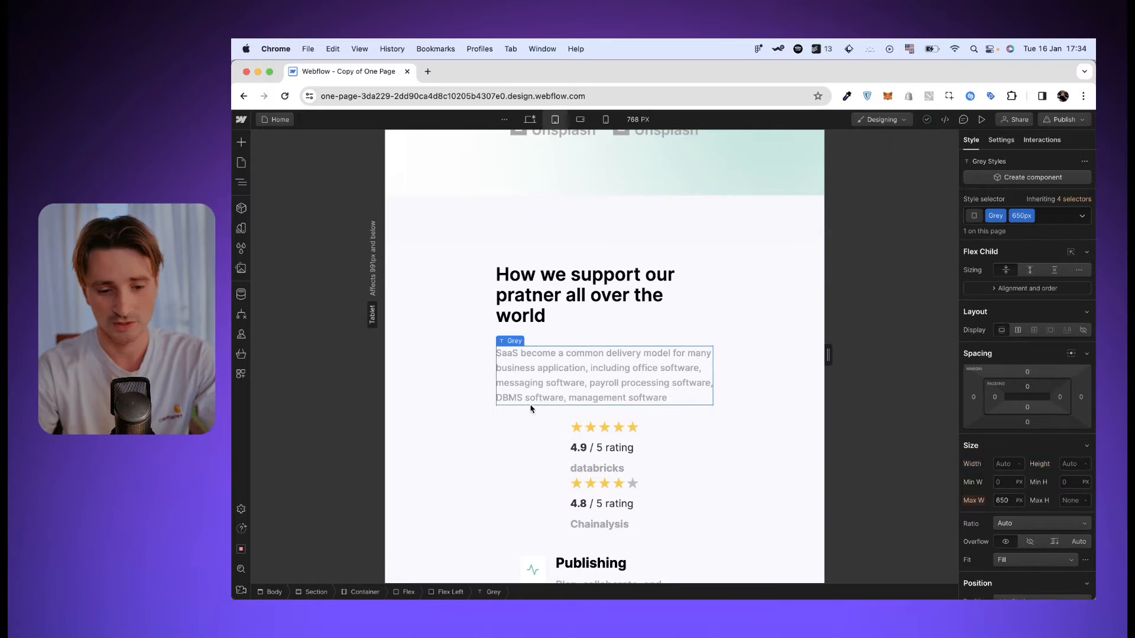
{"action": "left_click", "coordinate": [534, 422]}
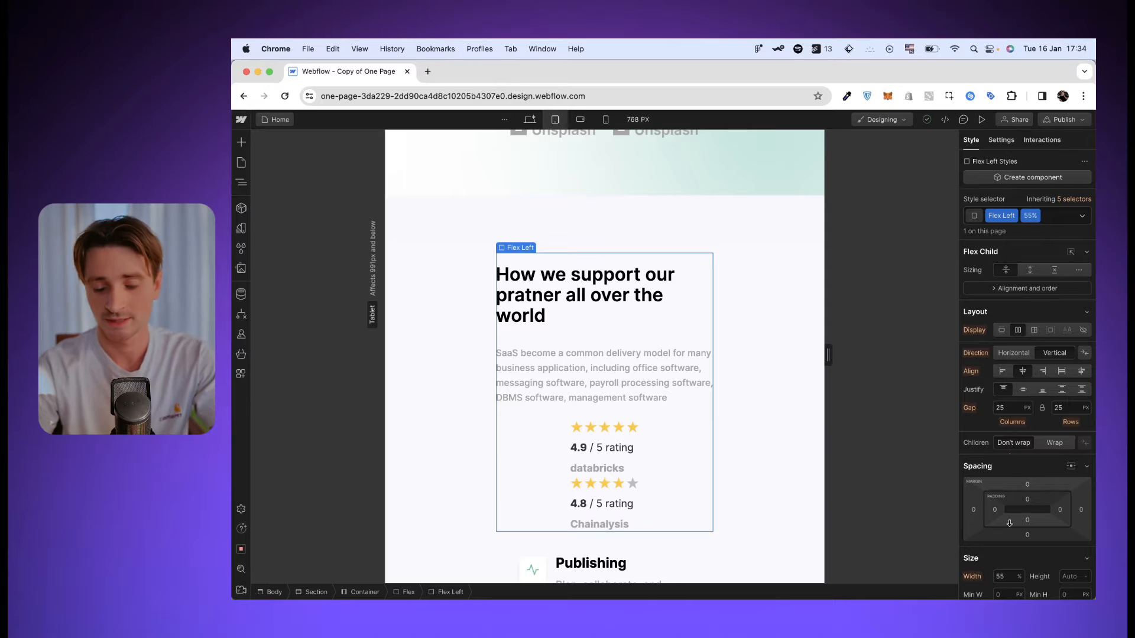
{"action": "left_click", "coordinate": [998, 576]}
{"action": "type", "text": "100"}
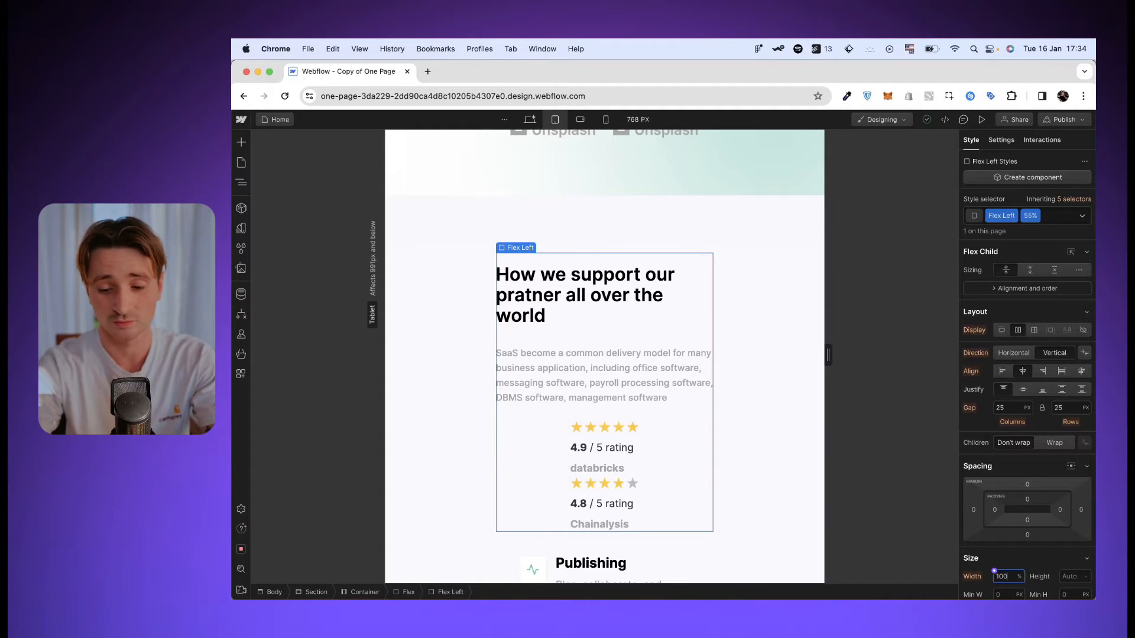
{"action": "key", "text": "Return"}
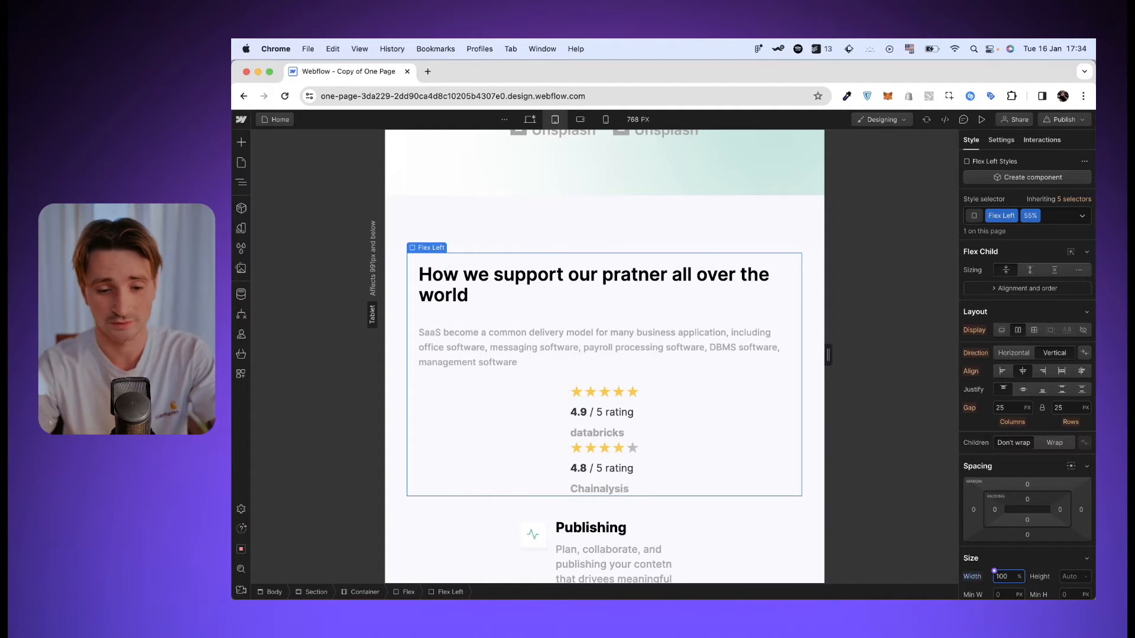
Change the direction of the Flex Star Box holding the two star ratings to horizontal
{"action": "left_click", "coordinate": [593, 437]}
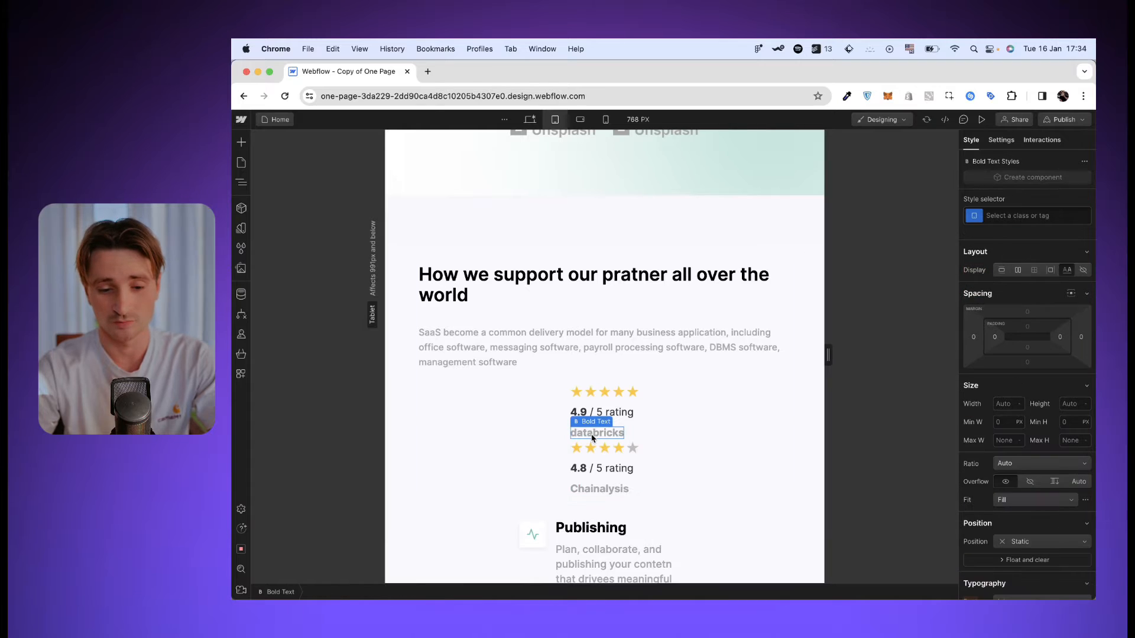
{"action": "left_click", "coordinate": [634, 418]}
{"action": "left_click", "coordinate": [668, 436]}
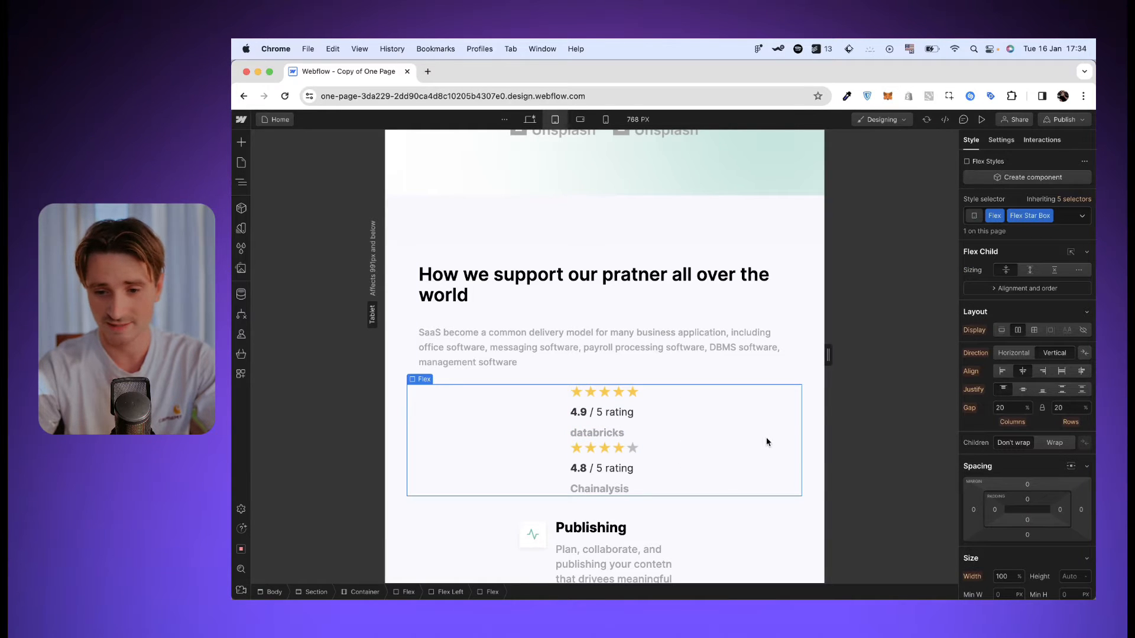
{"action": "left_click", "coordinate": [1016, 356]}
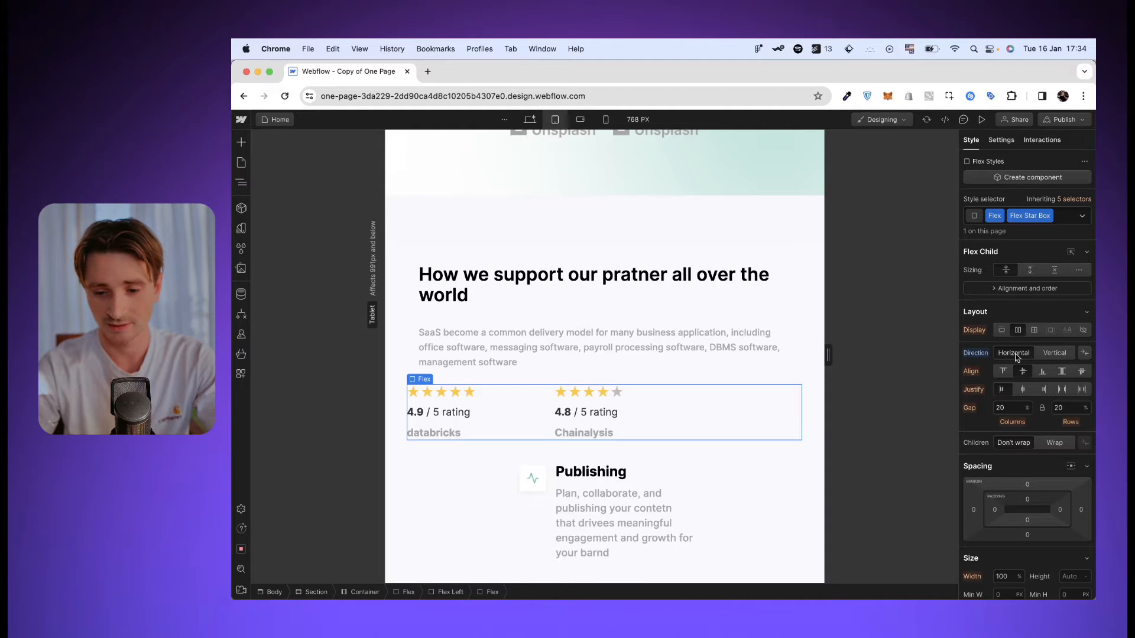
Set the column and row gap of the Flex Star Box holding the two star ratings to 12%
{"action": "key", "text": "Down"}
{"action": "key", "text": "Down"}
{"action": "key", "text": "Down"}
{"action": "key", "text": "Down"}
{"action": "key", "text": "Down"}
{"action": "key", "text": "Down"}
{"action": "key", "text": "Down"}
{"action": "key", "text": "Down"}
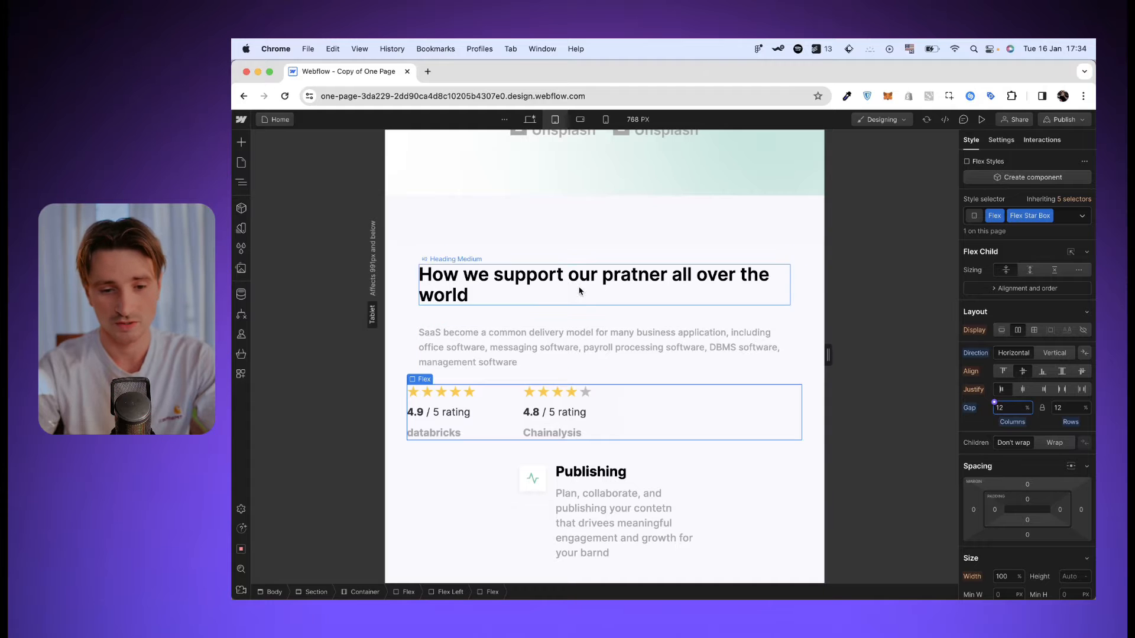
{"action": "scroll", "coordinate": [580, 290], "scroll_direction": "up", "scroll_amount": 10}
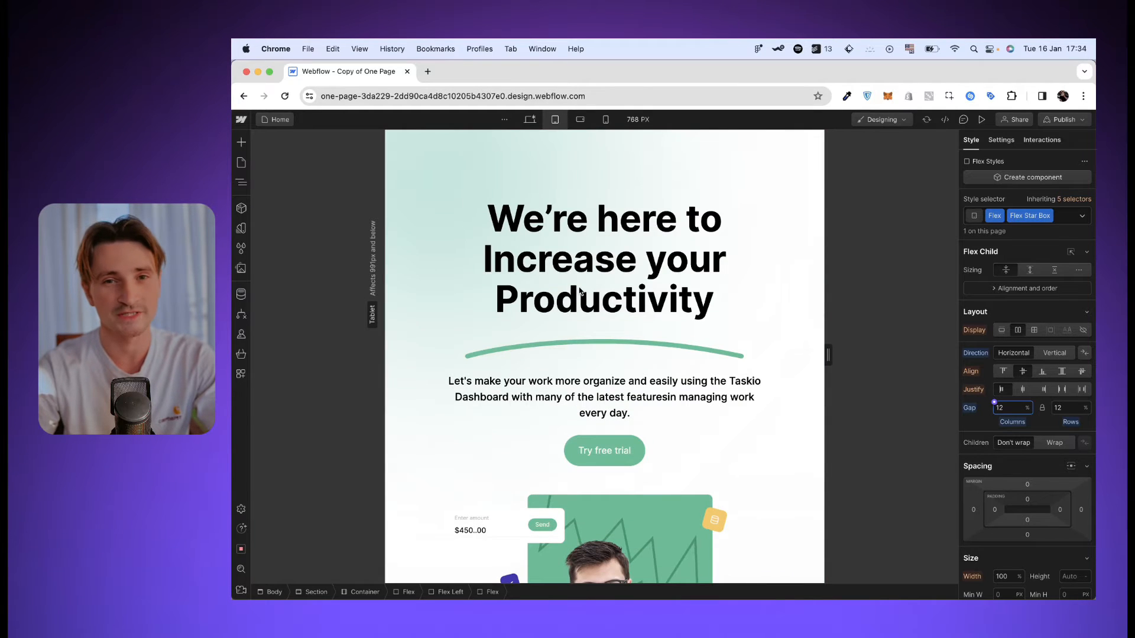
{"action": "scroll", "coordinate": [580, 289], "scroll_direction": "down", "scroll_amount": 10}
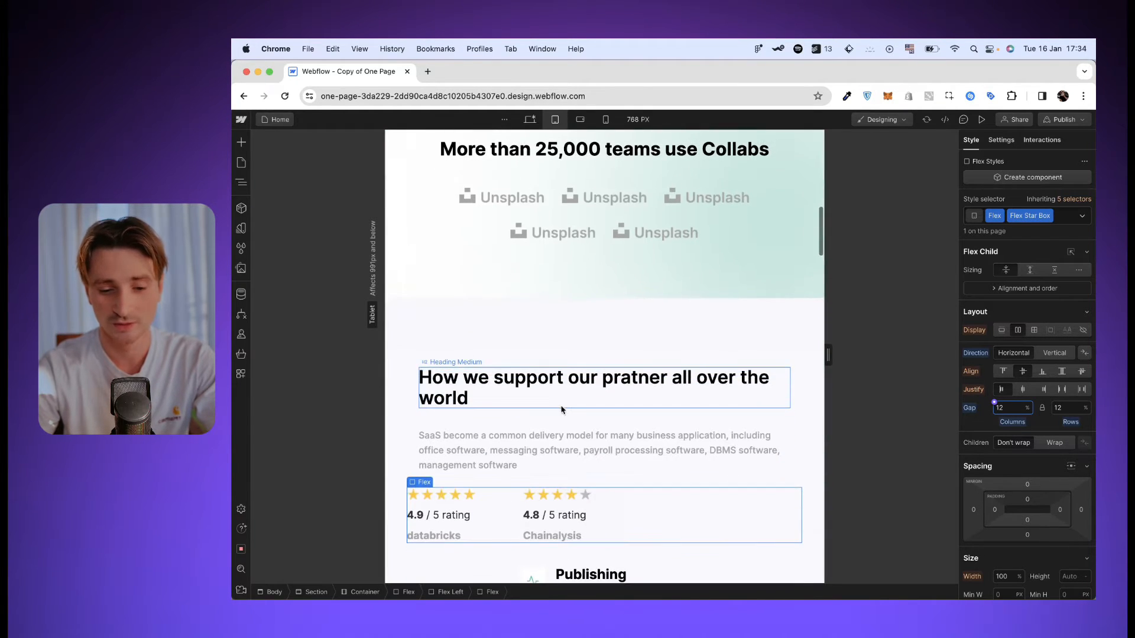
Center-align the text of the Flex Left block in the "How we support our pratner" section
{"action": "left_click", "coordinate": [564, 416]}
{"action": "scroll", "coordinate": [1069, 355], "scroll_direction": "down", "scroll_amount": 8}
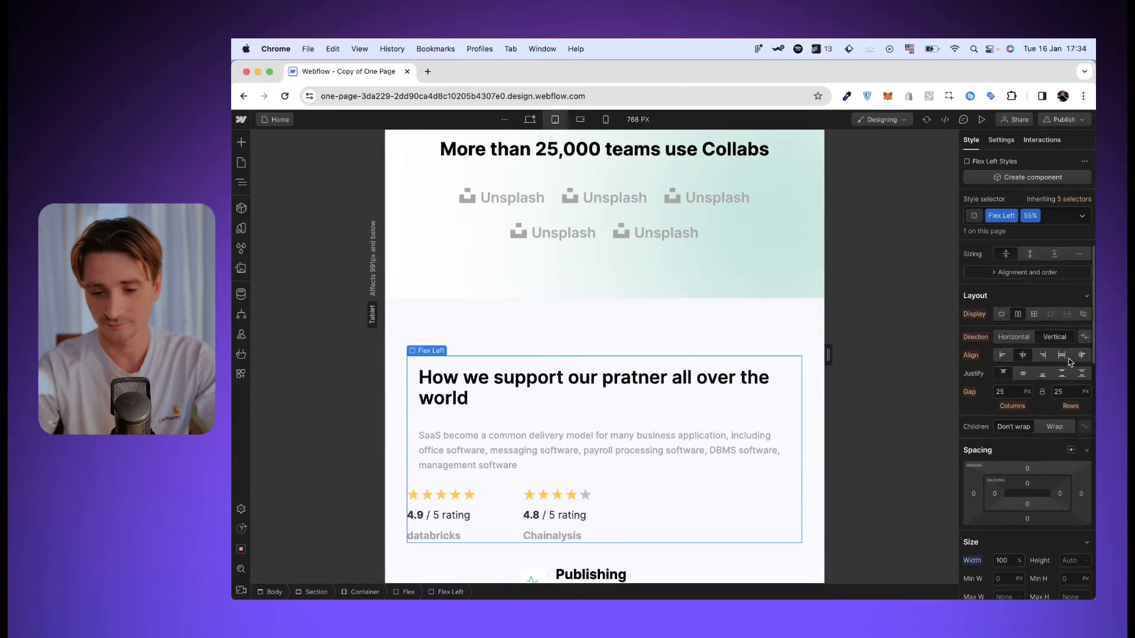
{"action": "scroll", "coordinate": [1070, 361], "scroll_direction": "down", "scroll_amount": 2}
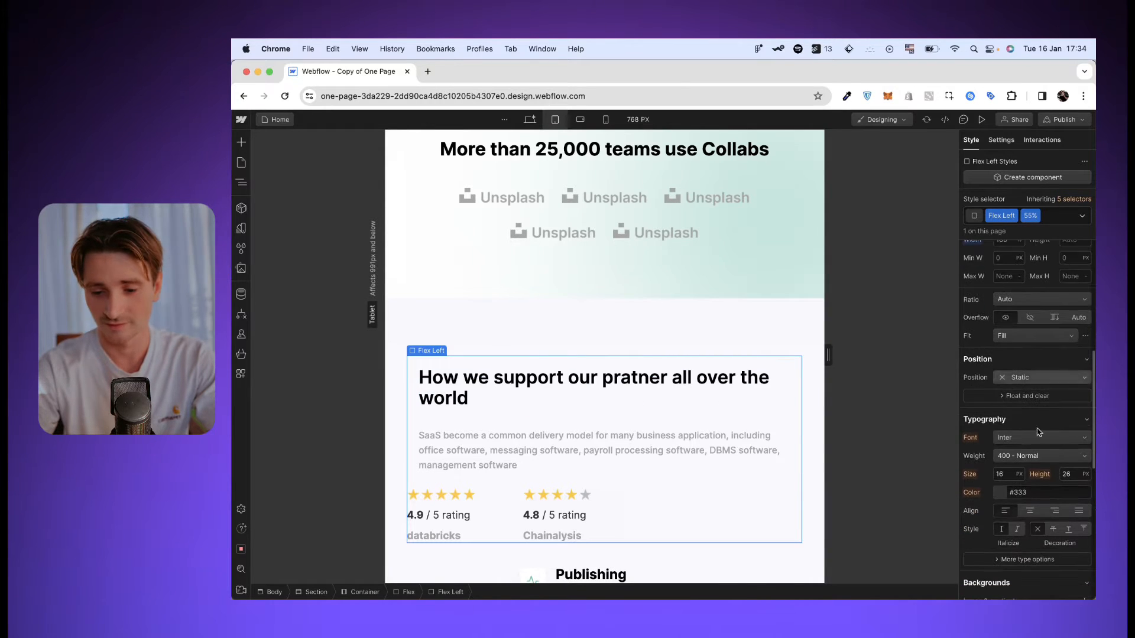
{"action": "left_click", "coordinate": [1030, 511]}
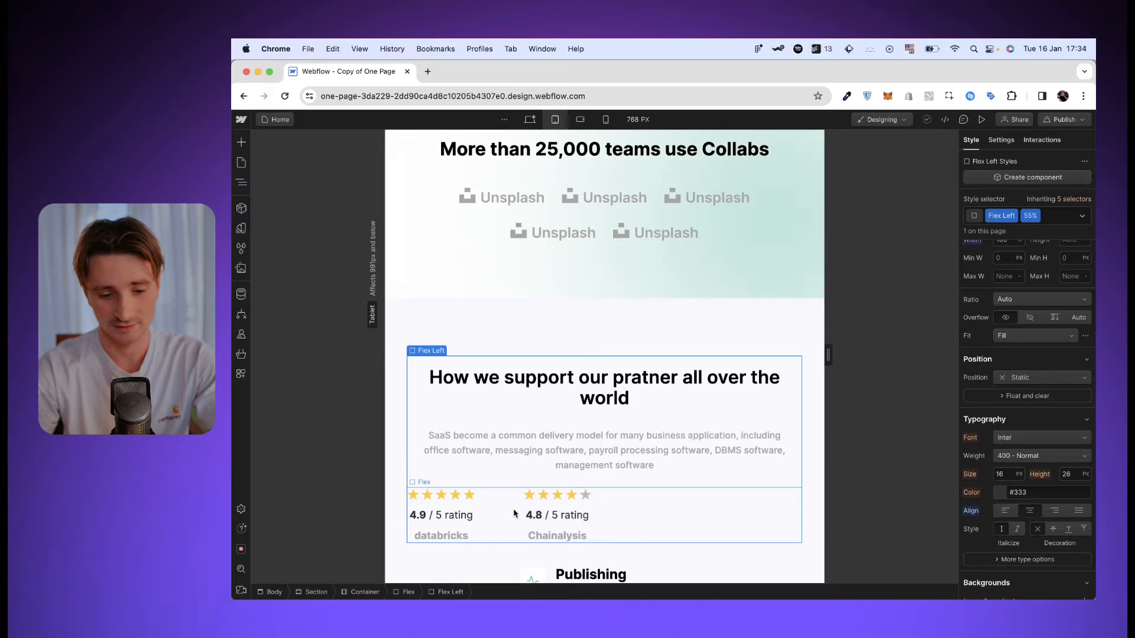
Justify the contents of the Flex Star Box to the center so both star ratings sit mid-page
{"action": "left_click", "coordinate": [612, 520]}
{"action": "scroll", "coordinate": [1001, 270], "scroll_direction": "up", "scroll_amount": 6}
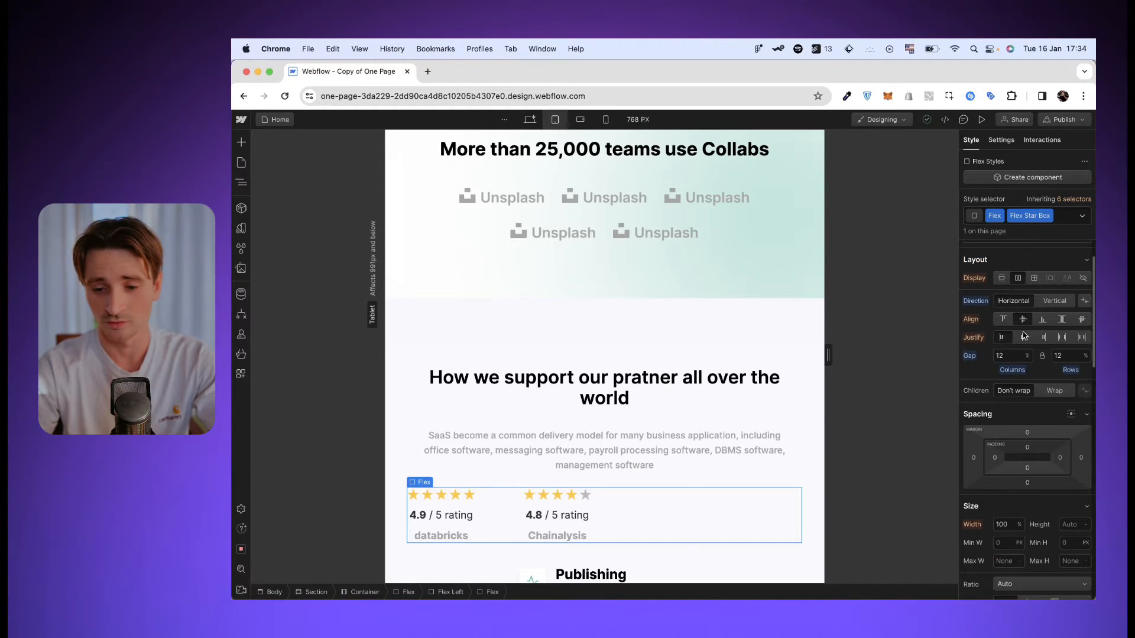
{"action": "left_click", "coordinate": [1023, 336]}
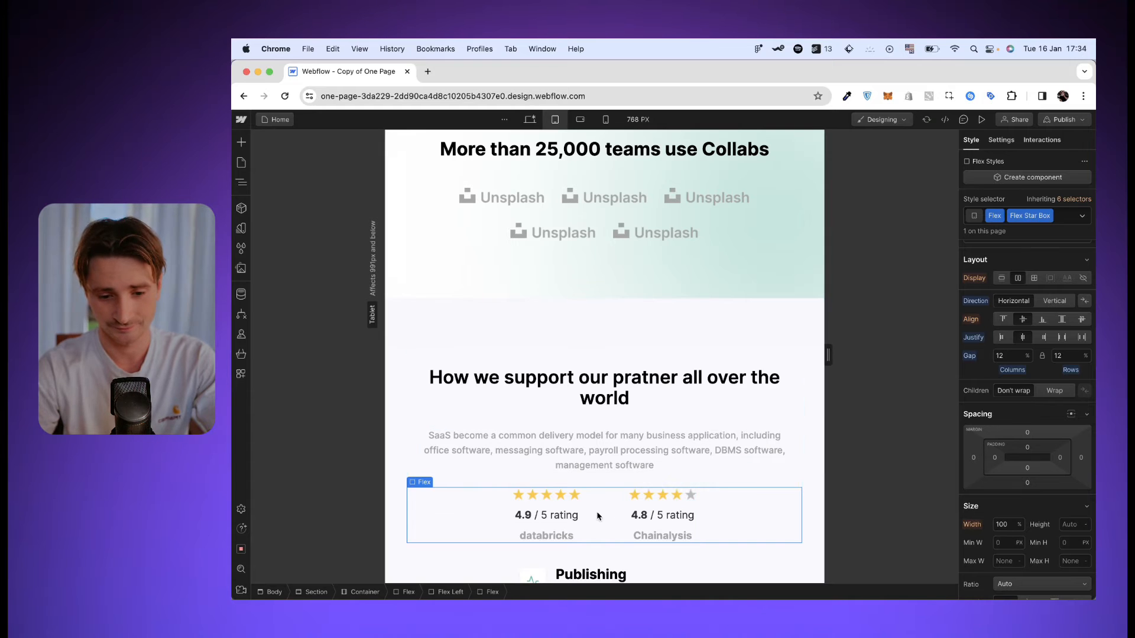
Set the width of the Flex Right block with the Publishing, Analytics and Engagement features to 100%
{"action": "scroll", "coordinate": [597, 516], "scroll_direction": "down", "scroll_amount": 5}
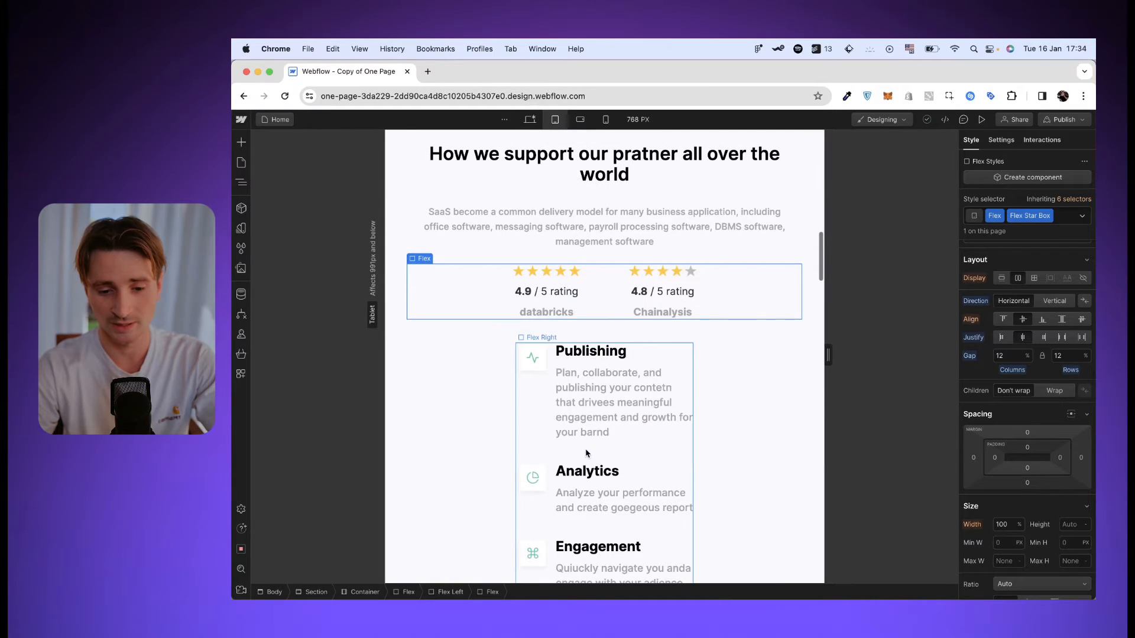
{"action": "left_click", "coordinate": [586, 453]}
{"action": "scroll", "coordinate": [655, 387], "scroll_direction": "down", "scroll_amount": 3}
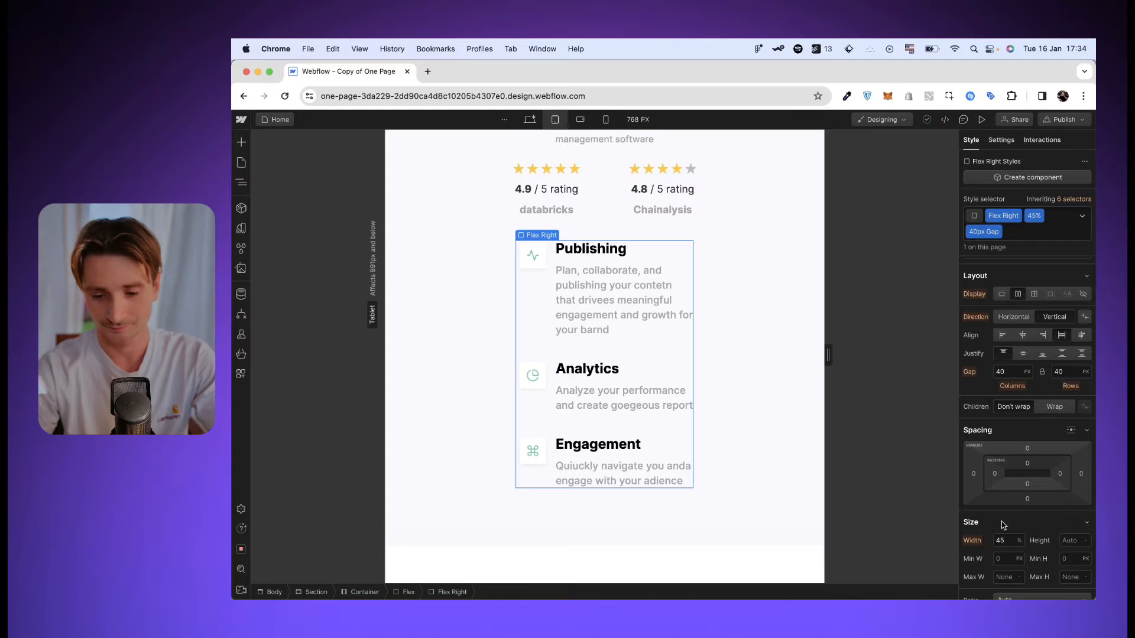
{"action": "type", "text": "100"}
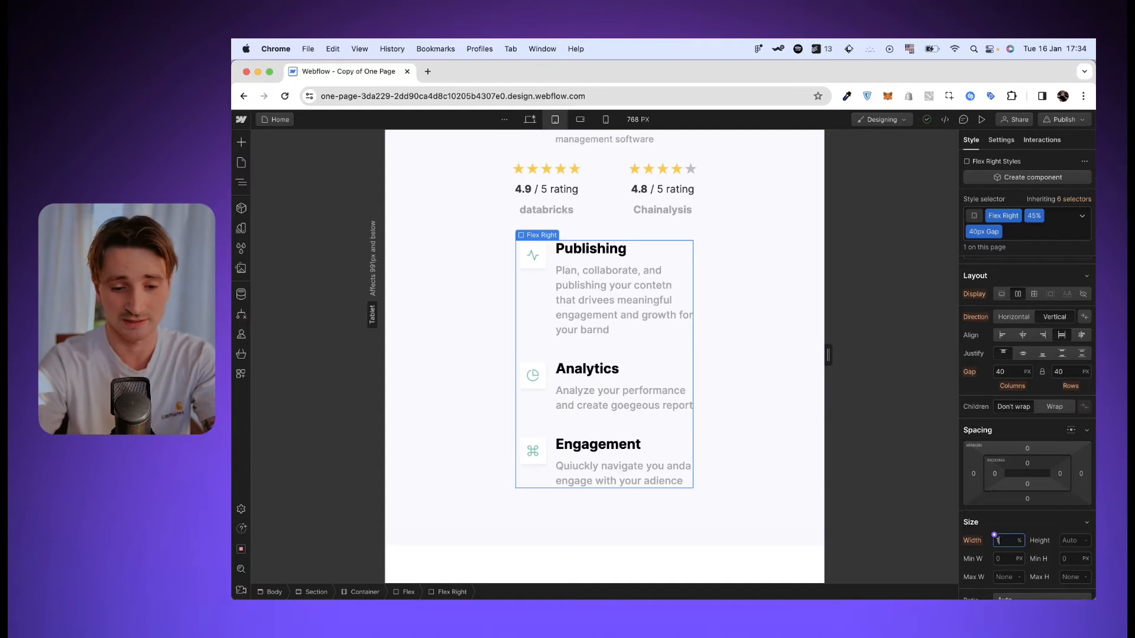
{"action": "key", "text": "Return"}
{"action": "scroll", "coordinate": [739, 481], "scroll_direction": "up", "scroll_amount": 8}
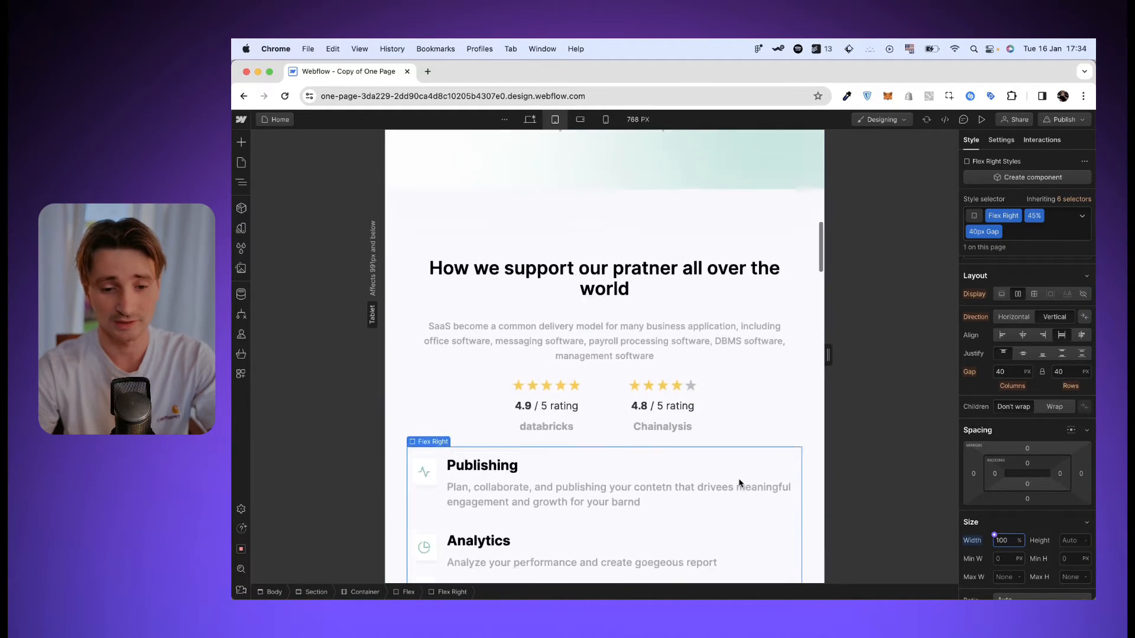
Change the Flex Right block's direction to horizontal and let its children wrap
{"action": "scroll", "coordinate": [739, 481], "scroll_direction": "down", "scroll_amount": 5}
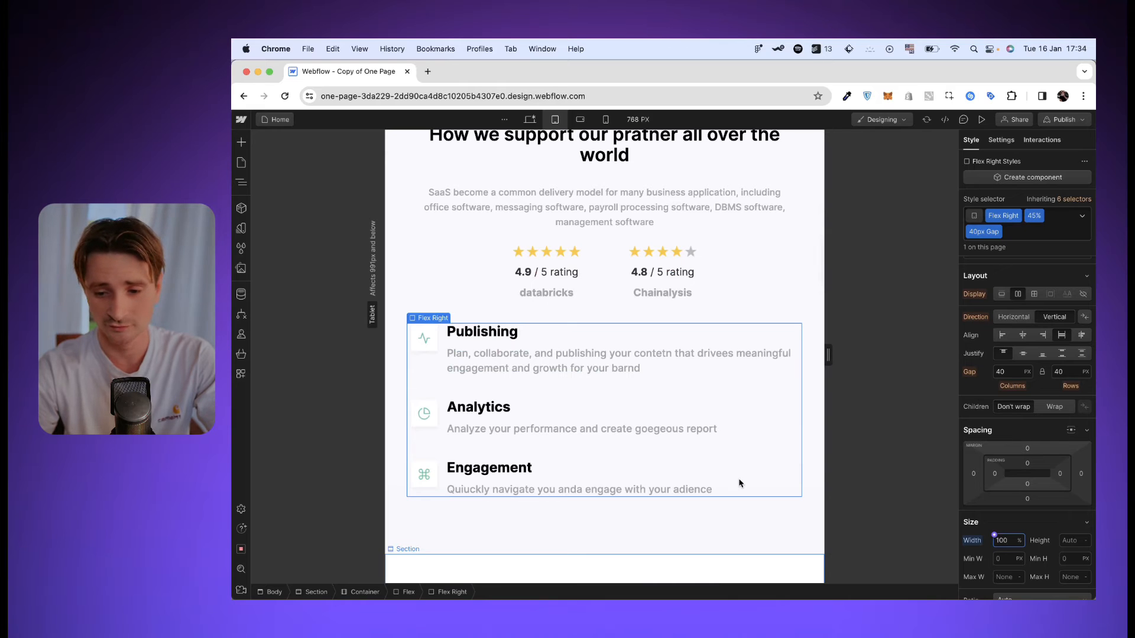
{"action": "left_click", "coordinate": [1013, 317]}
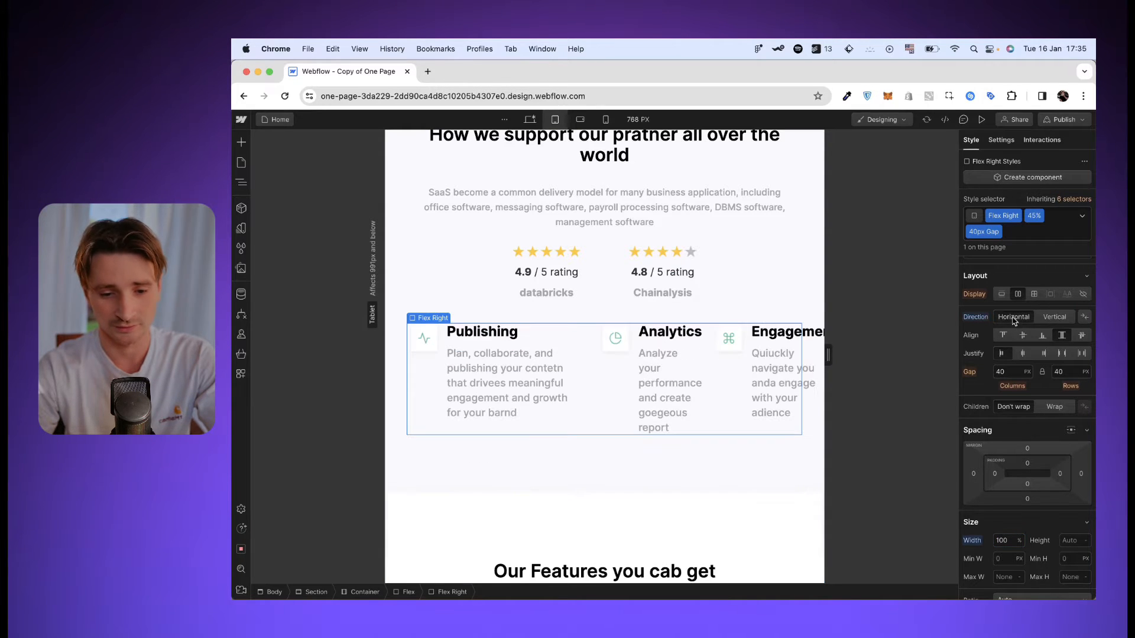
{"action": "left_click", "coordinate": [1056, 407]}
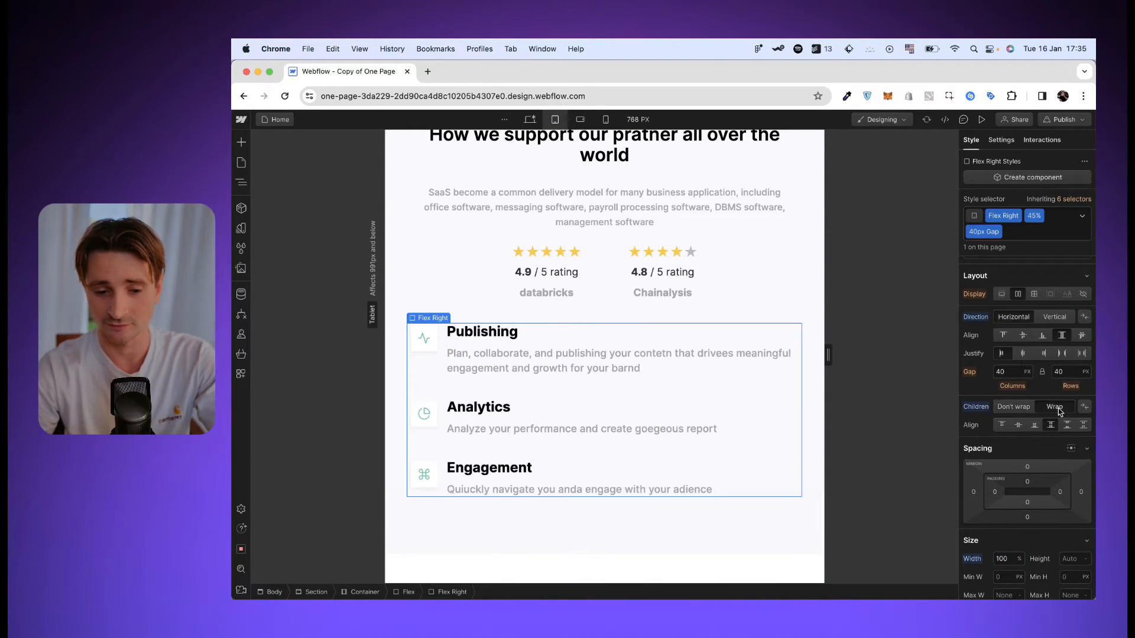
Set the width of the Feature Box class used by the Publishing, Analytics and Engagement items to 45%
{"action": "left_click", "coordinate": [437, 359]}
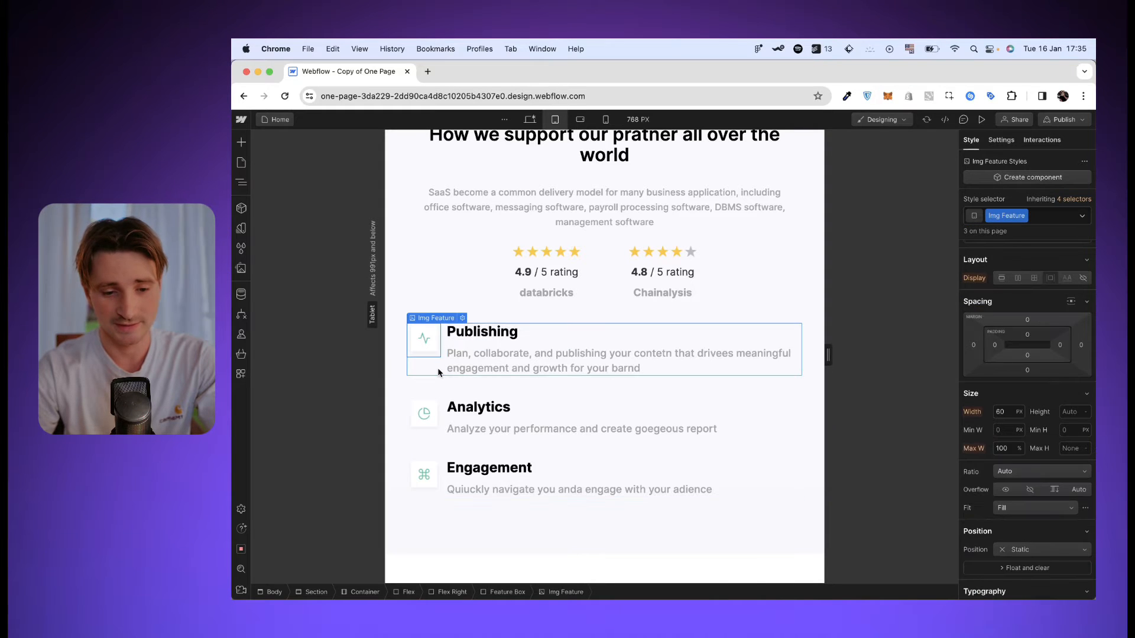
{"action": "left_click", "coordinate": [746, 405]}
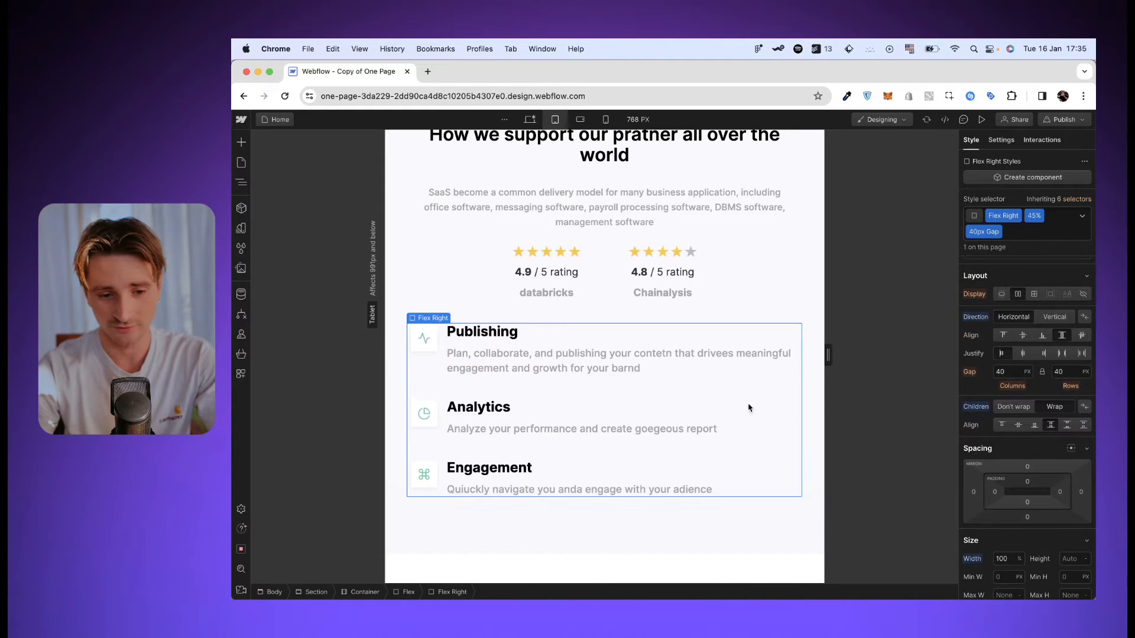
{"action": "left_click", "coordinate": [423, 351]}
{"action": "left_click", "coordinate": [429, 364]}
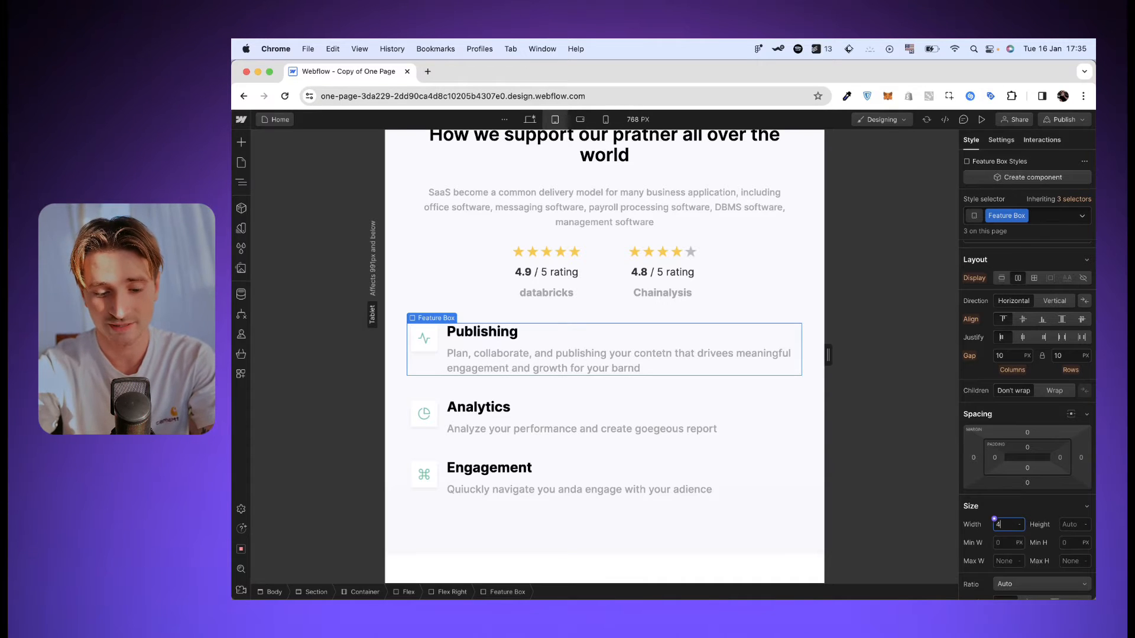
{"action": "type", "text": "45%"}
{"action": "key", "text": "Return"}
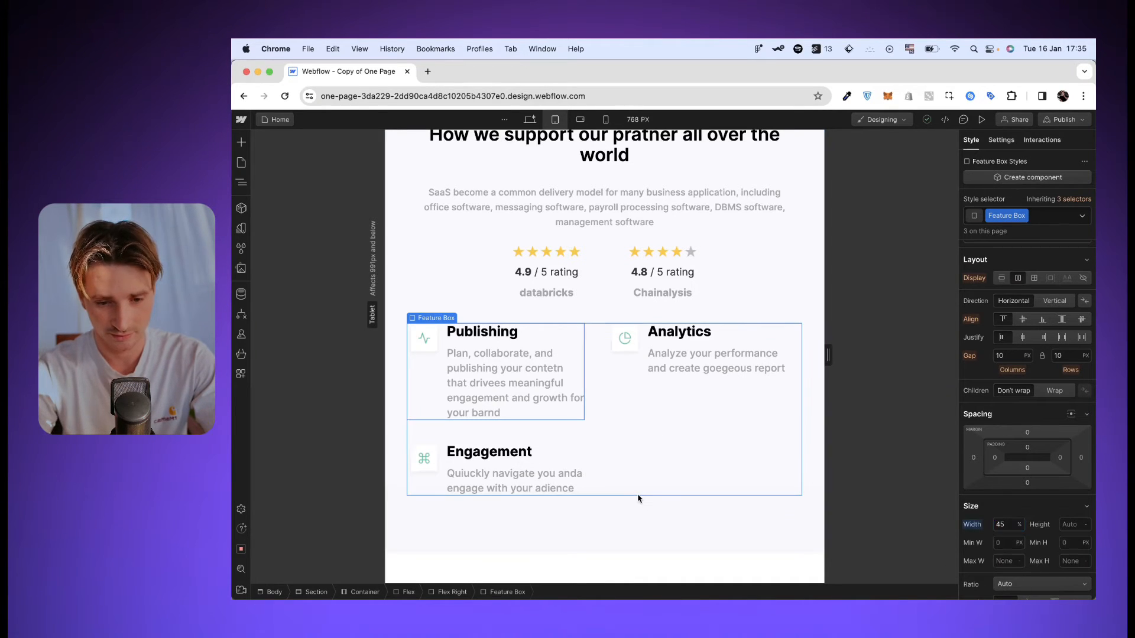
{"action": "left_click", "coordinate": [638, 498]}
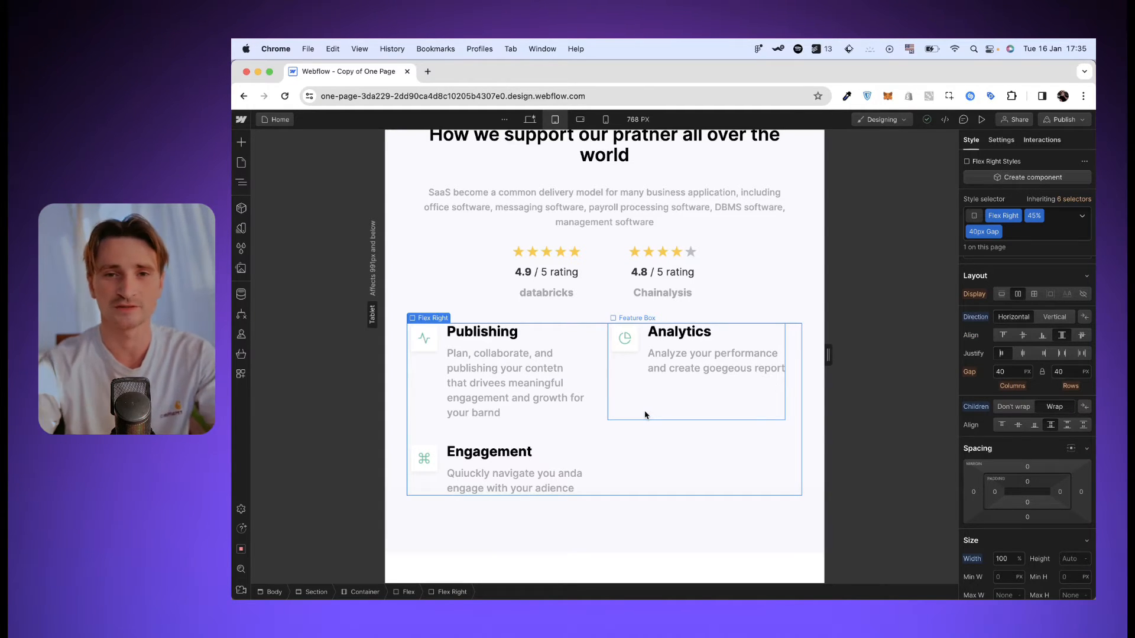
Compare the "Our Features you cab get" section at tablet size with its desktop layout
{"action": "scroll", "coordinate": [631, 475], "scroll_direction": "down", "scroll_amount": 3}
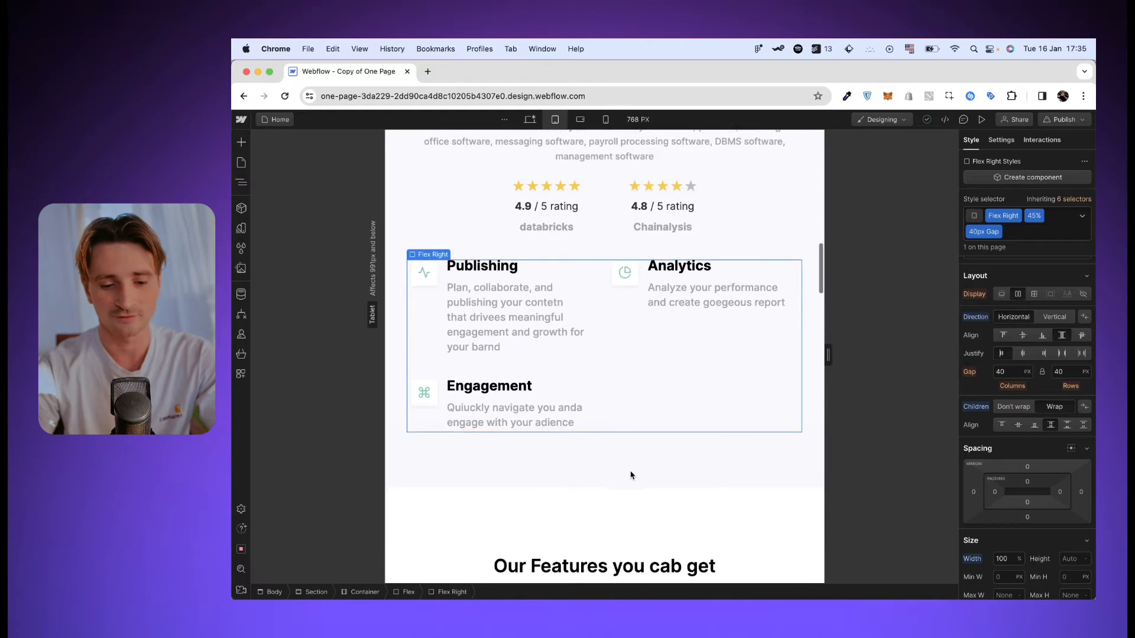
{"action": "scroll", "coordinate": [631, 475], "scroll_direction": "down", "scroll_amount": 5}
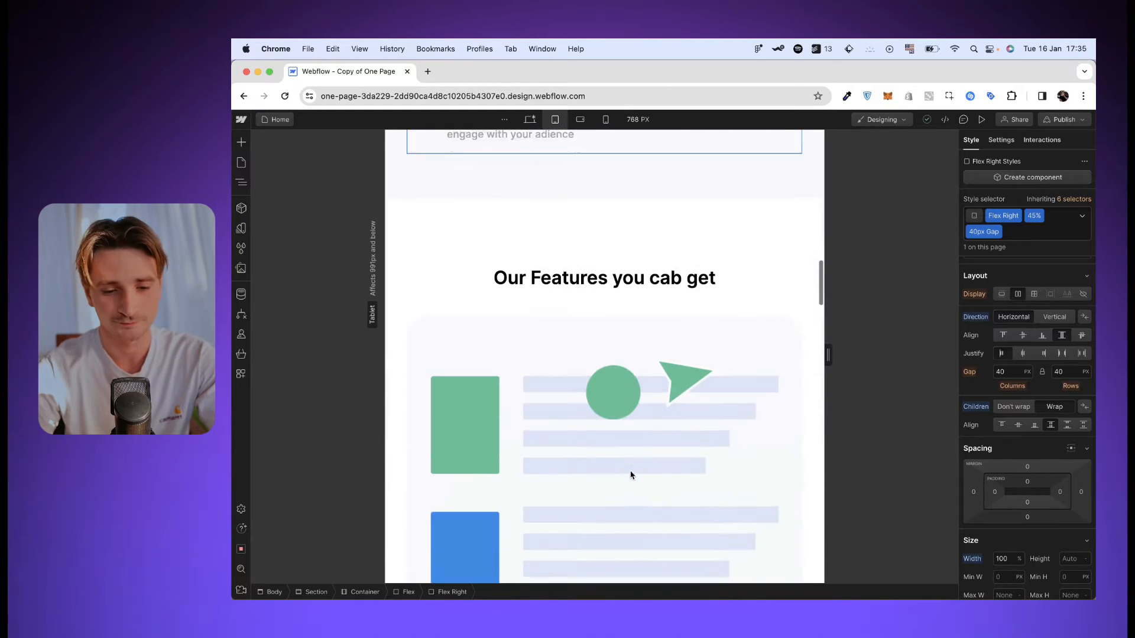
{"action": "left_click", "coordinate": [530, 121]}
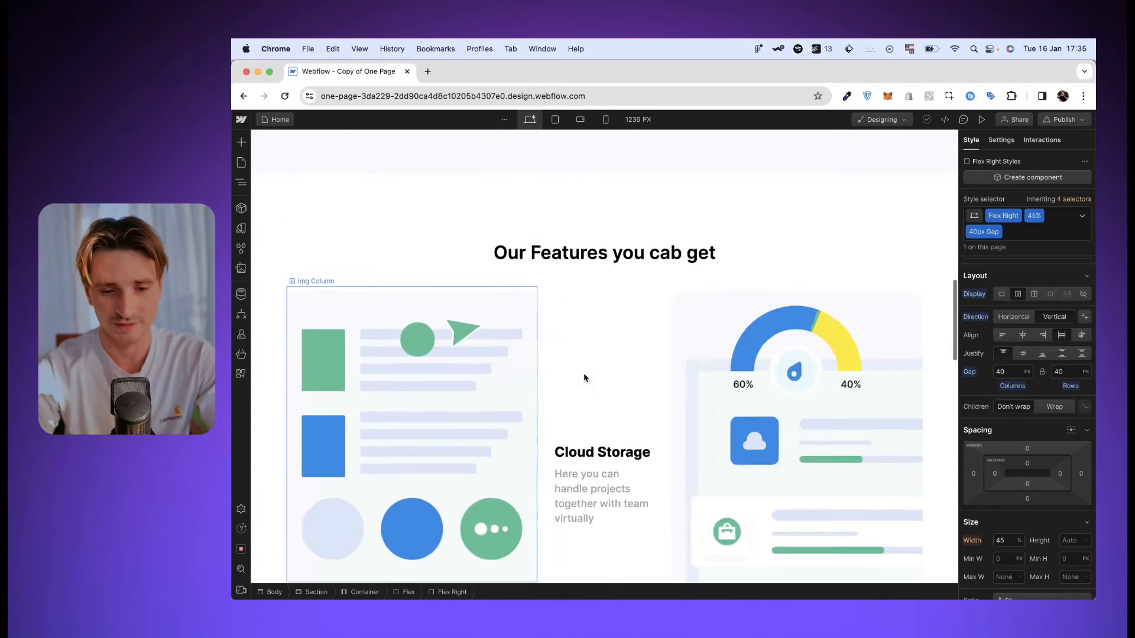
{"action": "scroll", "coordinate": [585, 366], "scroll_direction": "down", "scroll_amount": 3}
{"action": "scroll", "coordinate": [608, 336], "scroll_direction": "up", "scroll_amount": 1}
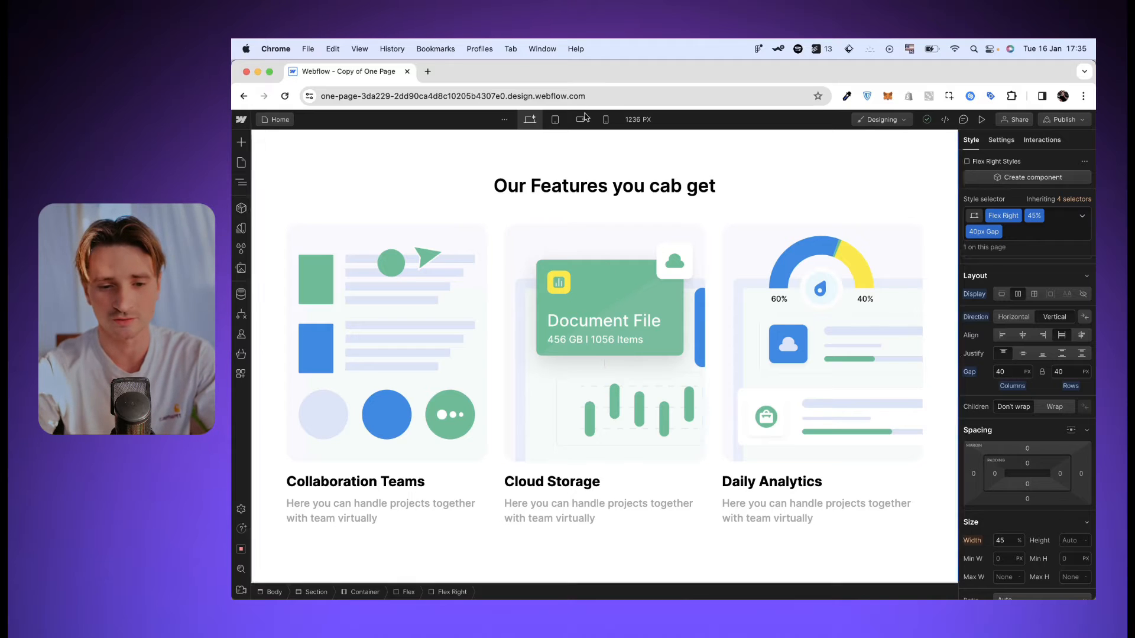
{"action": "left_click", "coordinate": [555, 119]}
{"action": "scroll", "coordinate": [576, 455], "scroll_direction": "down", "scroll_amount": 3}
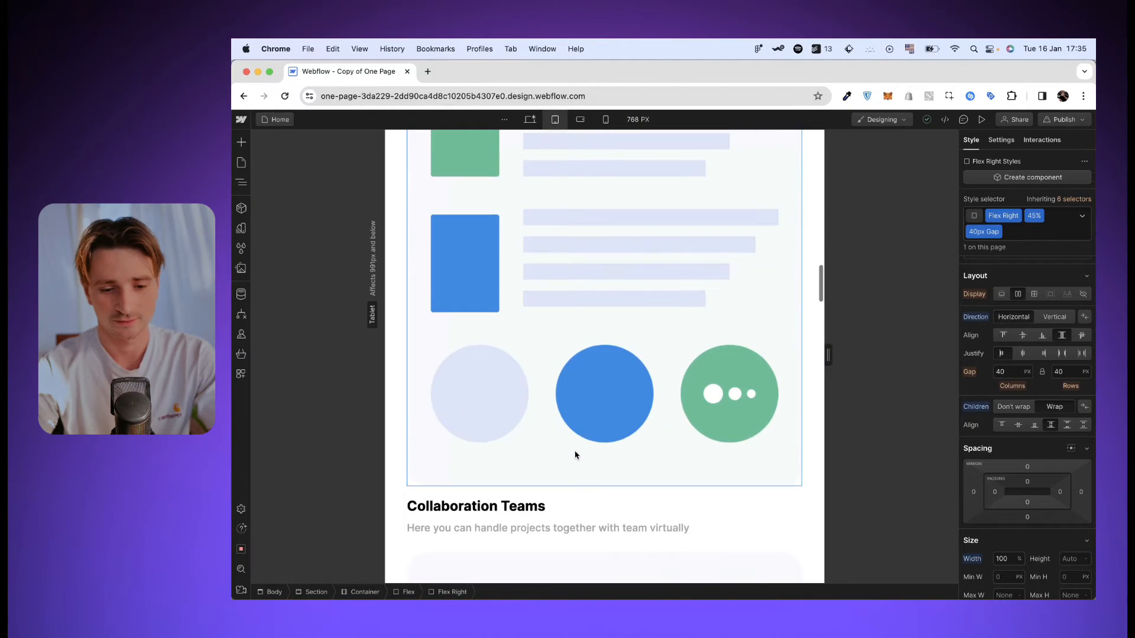
Try a width of 80% on the Column blocks in the "Our Features you cab get" section
{"action": "left_click", "coordinate": [586, 504]}
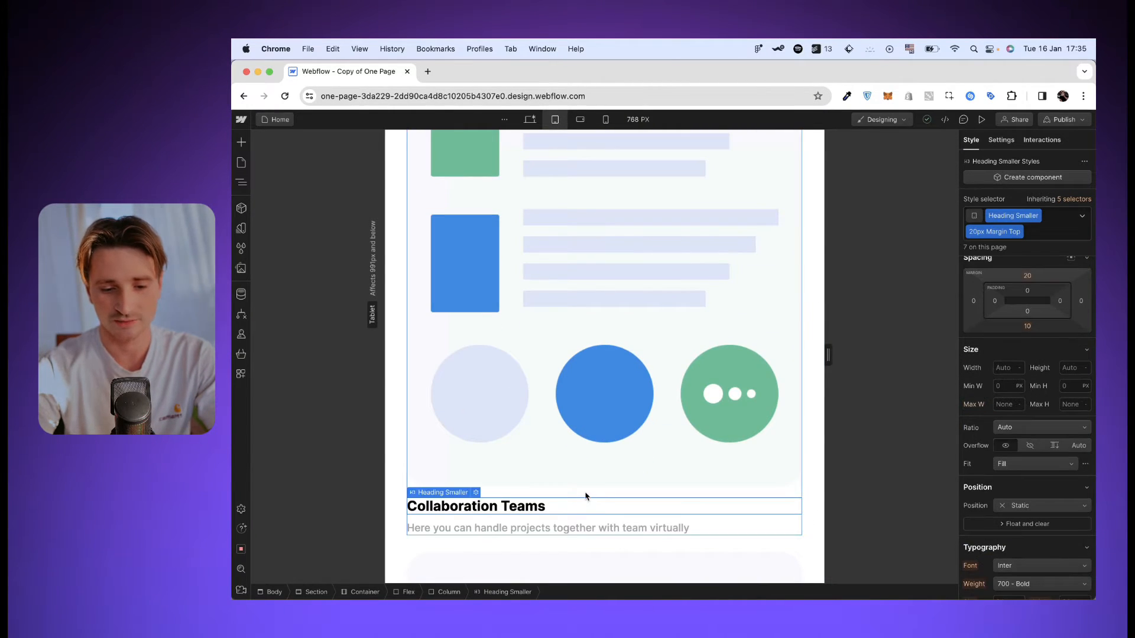
{"action": "left_click", "coordinate": [586, 496]}
{"action": "scroll", "coordinate": [661, 311], "scroll_direction": "up", "scroll_amount": 5}
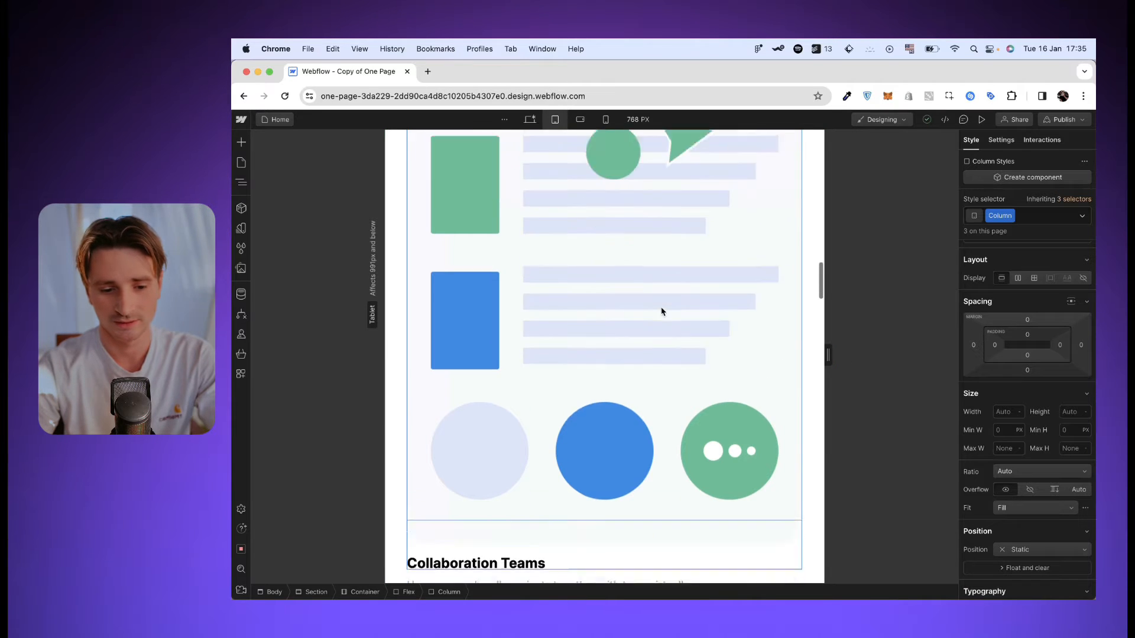
{"action": "scroll", "coordinate": [661, 311], "scroll_direction": "down", "scroll_amount": 2}
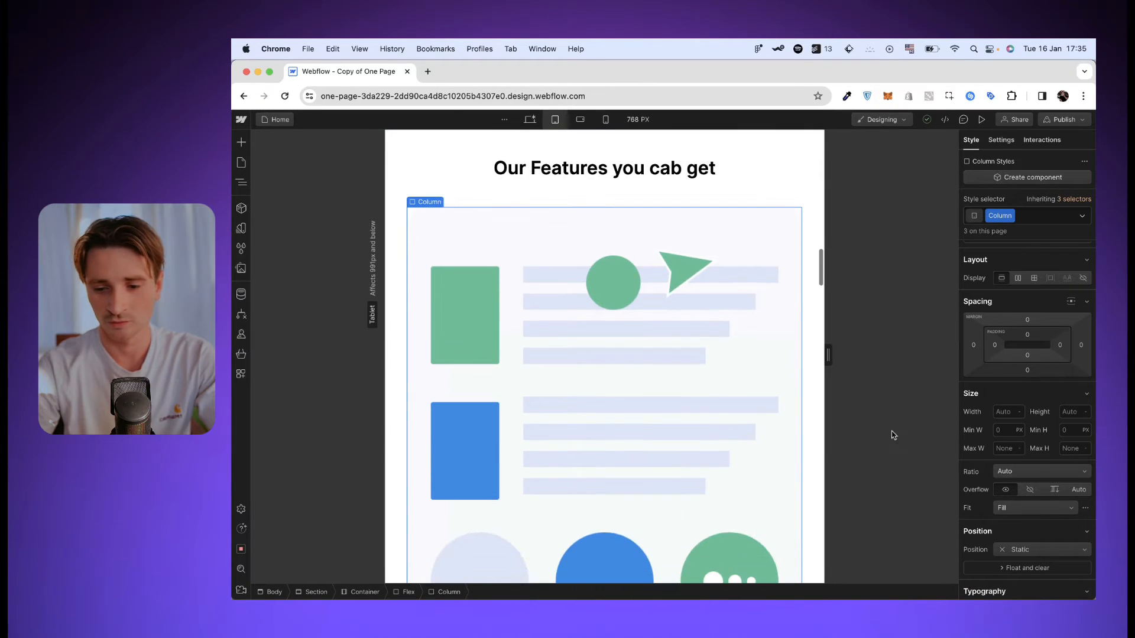
{"action": "left_click", "coordinate": [1005, 412]}
{"action": "type", "text": "80"}
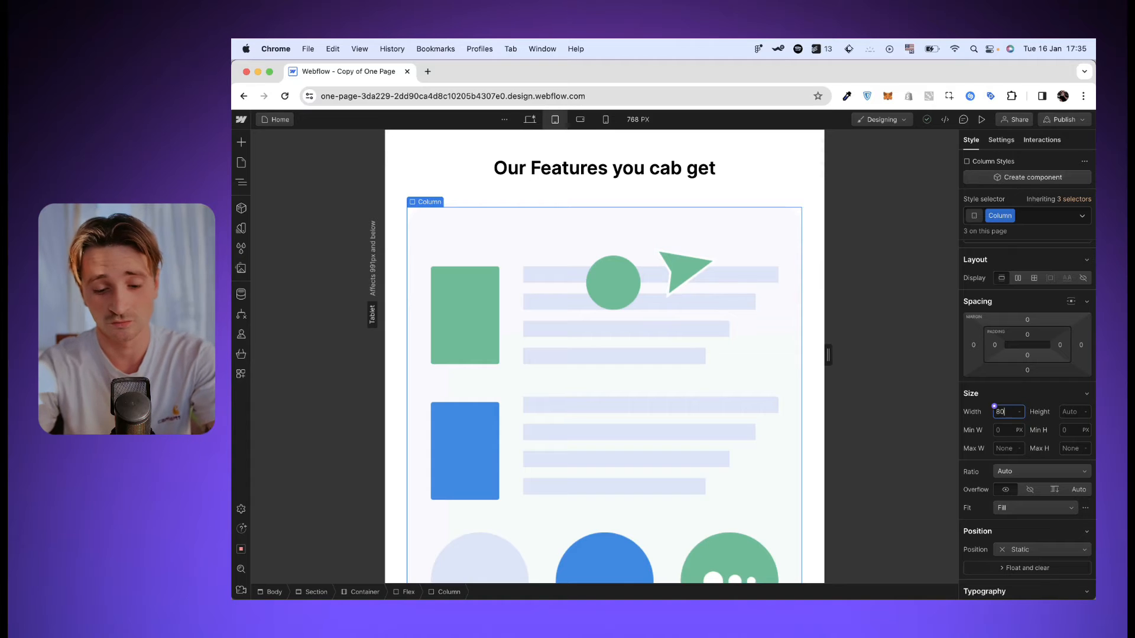
{"action": "type", "text": "%"}
{"action": "scroll", "coordinate": [665, 380], "scroll_direction": "up", "scroll_amount": 2}
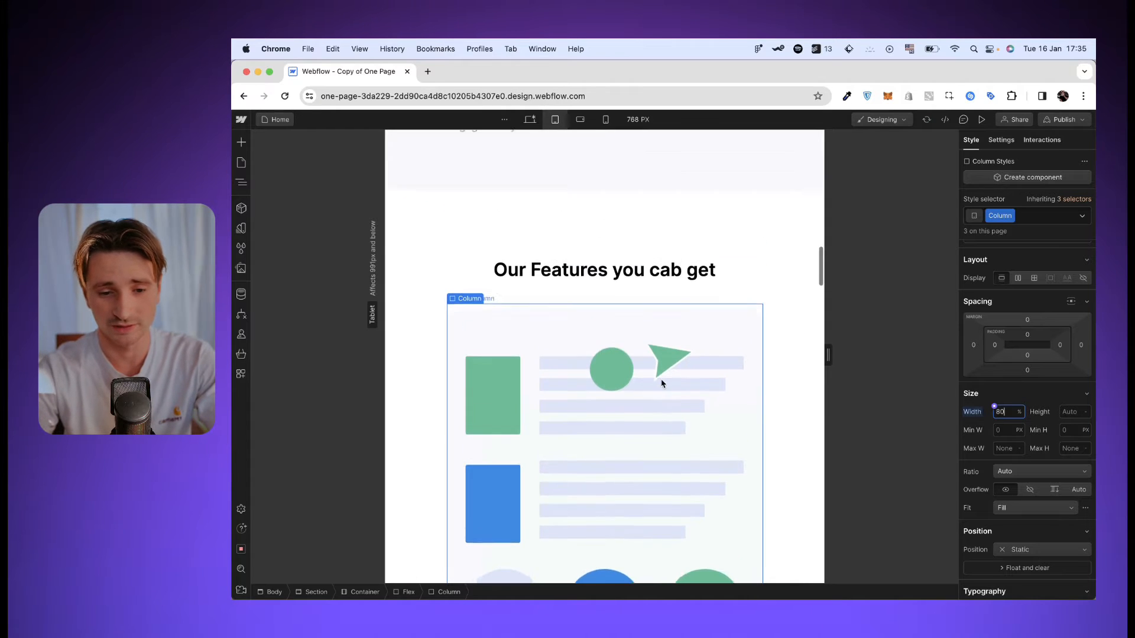
Review the narrowed feature columns and reset the Column class's width to its initial value
{"action": "scroll", "coordinate": [664, 381], "scroll_direction": "down", "scroll_amount": 10}
{"action": "scroll", "coordinate": [661, 383], "scroll_direction": "down", "scroll_amount": 12}
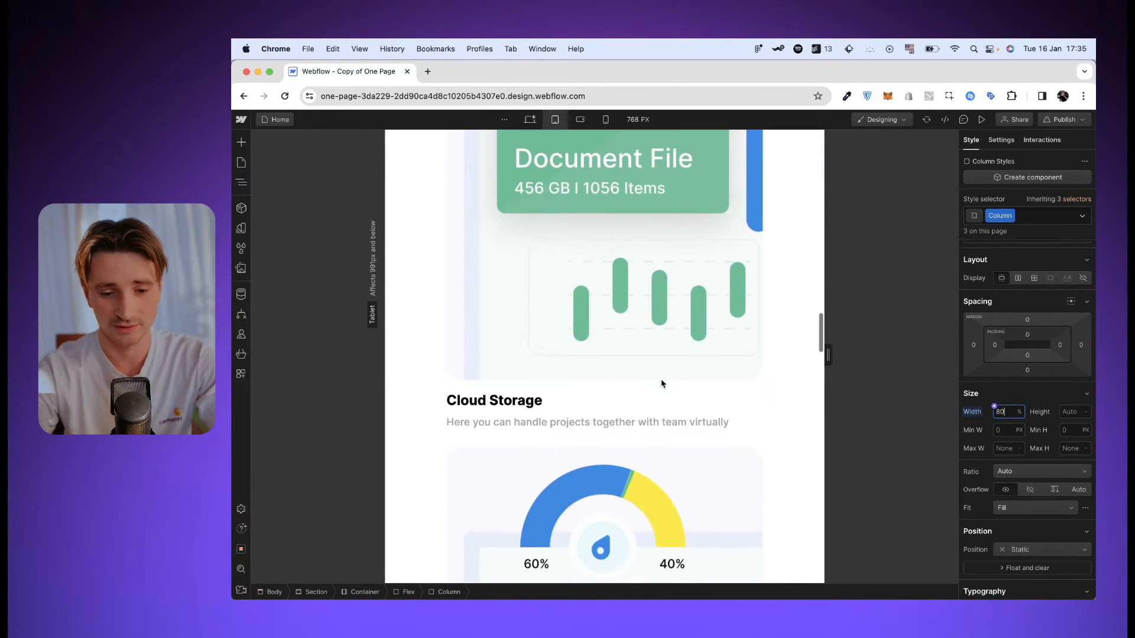
{"action": "scroll", "coordinate": [661, 383], "scroll_direction": "up", "scroll_amount": 15}
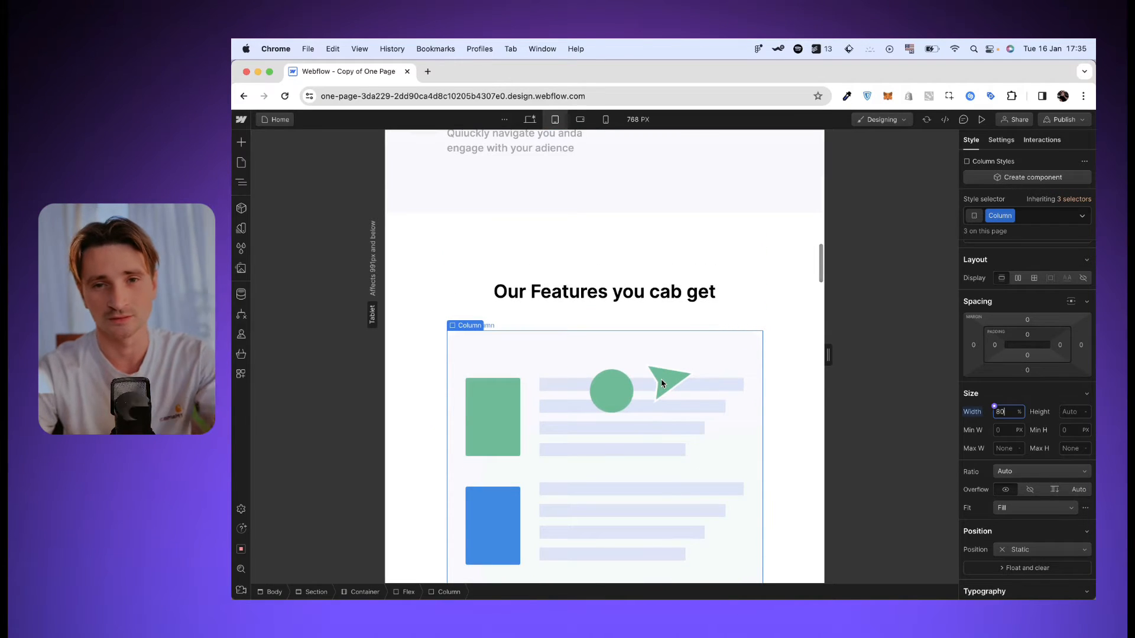
{"action": "scroll", "coordinate": [661, 383], "scroll_direction": "down", "scroll_amount": 2}
{"action": "key", "text": "Up"}
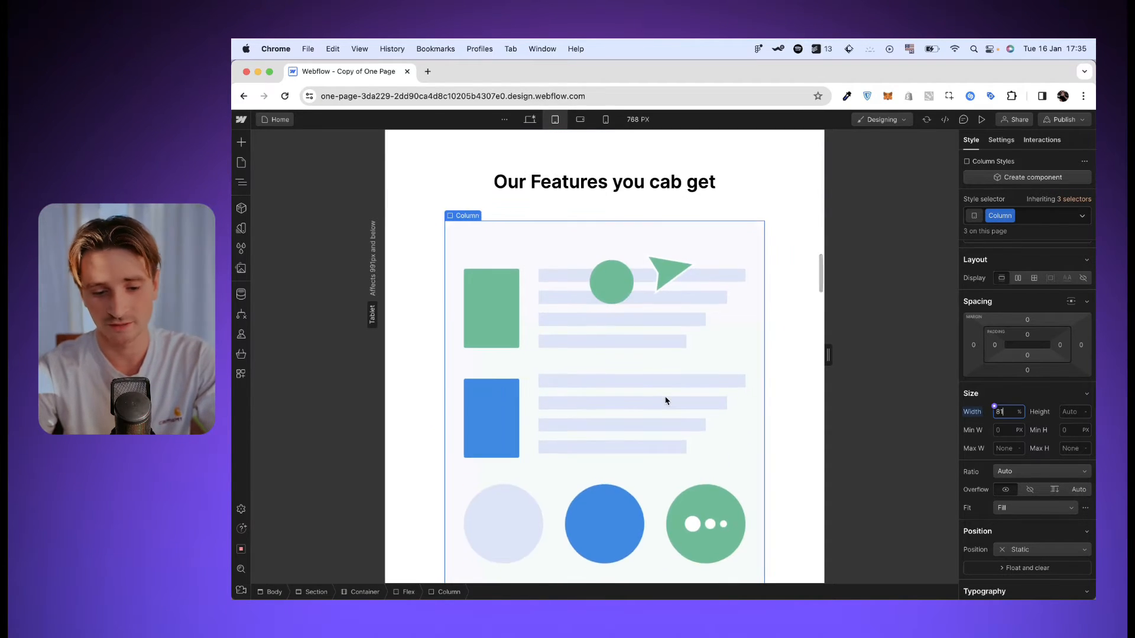
{"action": "left_click", "coordinate": [973, 412]}
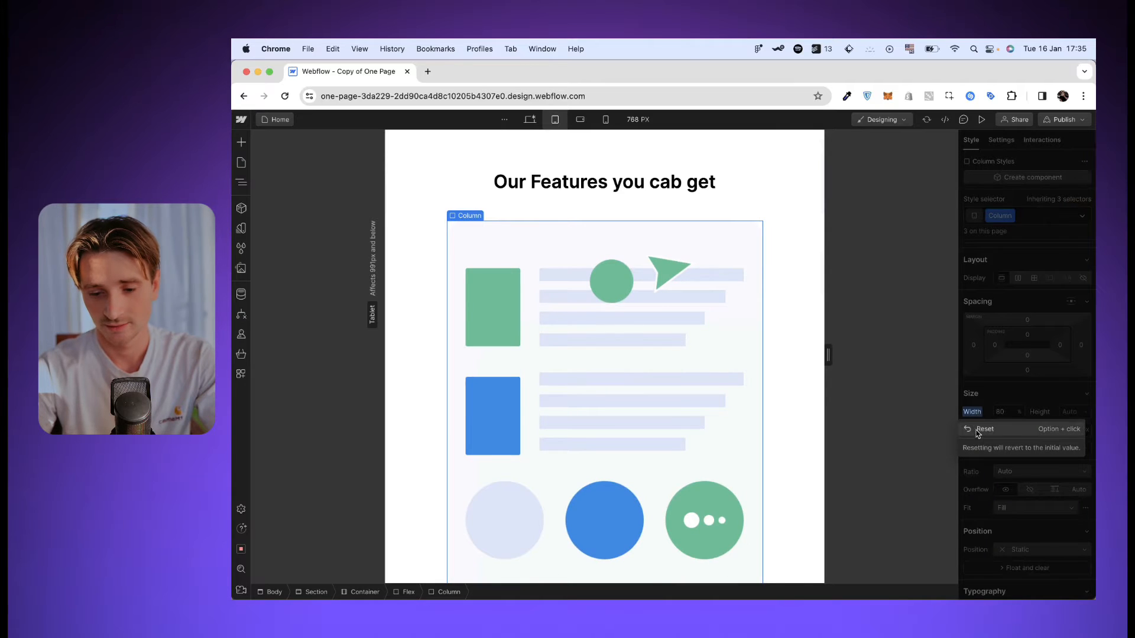
{"action": "left_click", "coordinate": [976, 432]}
Set the Flex block wrapping the "Our Features you cab get" columns to a horizontal direction at the tablet breakpoint
{"action": "scroll", "coordinate": [697, 466], "scroll_direction": "down", "scroll_amount": 4}
{"action": "left_click", "coordinate": [697, 465]}
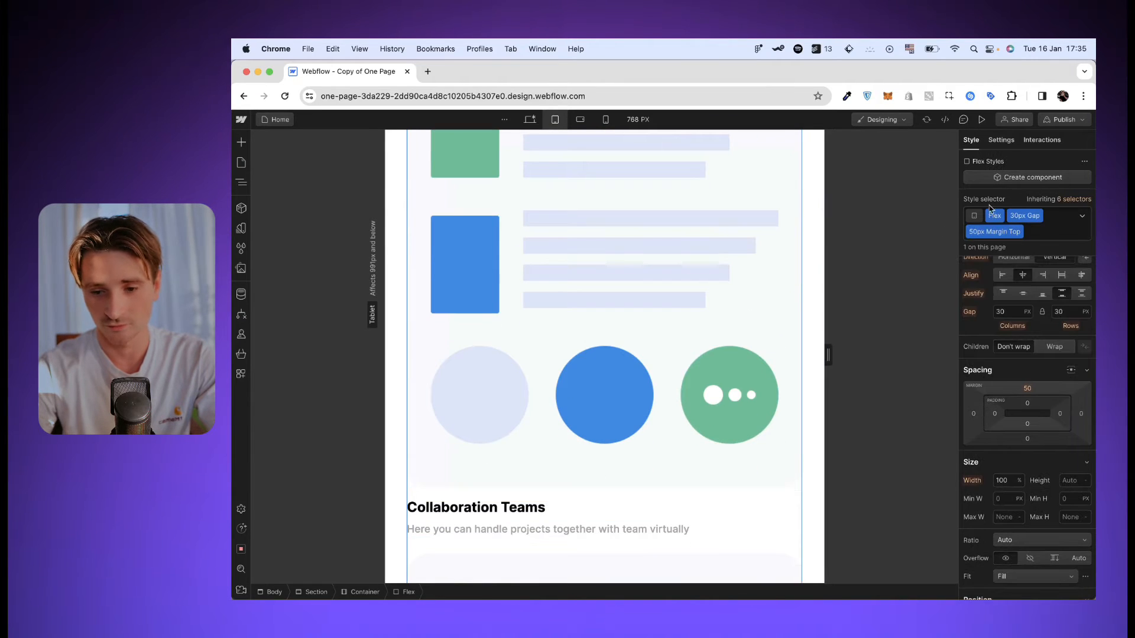
{"action": "scroll", "coordinate": [1028, 319], "scroll_direction": "up", "scroll_amount": 1}
{"action": "left_click", "coordinate": [1012, 296]}
{"action": "scroll", "coordinate": [671, 338], "scroll_direction": "up", "scroll_amount": 4}
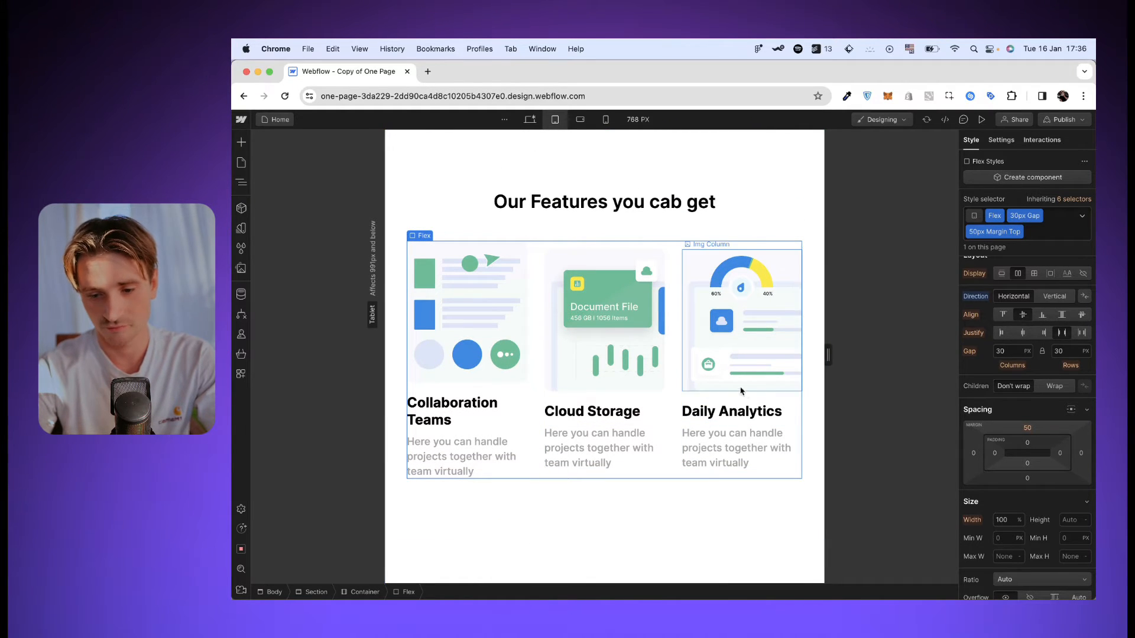
Set the font size of the "Collaboration Teams" heading in the features section to 20 px
{"action": "left_click", "coordinate": [479, 416]}
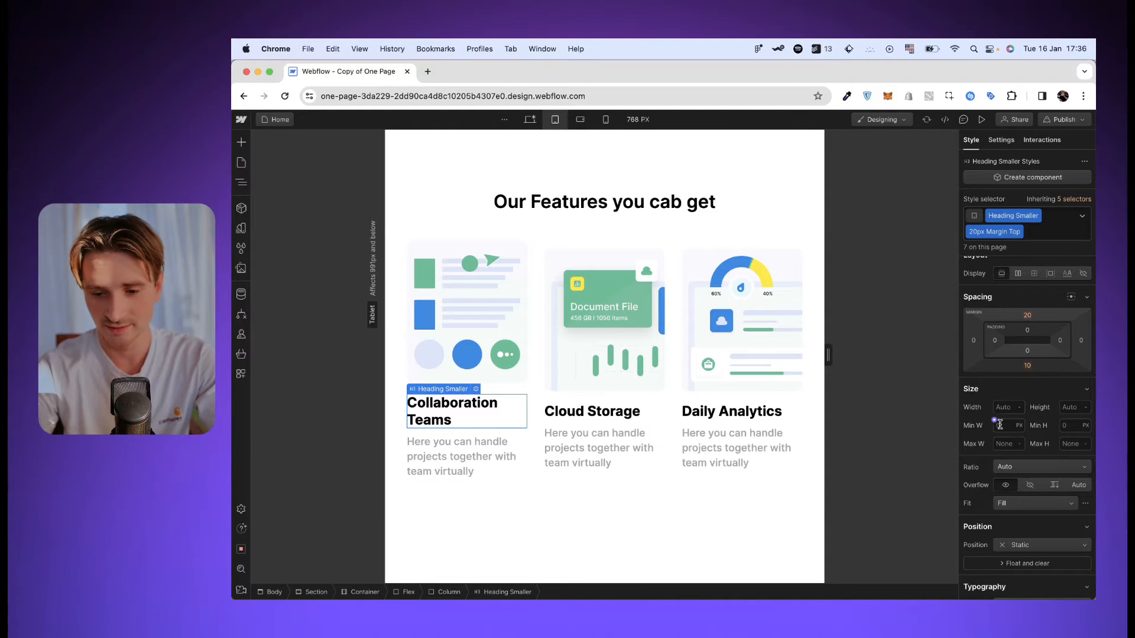
{"action": "scroll", "coordinate": [1027, 414], "scroll_direction": "down", "scroll_amount": 3}
{"action": "left_click", "coordinate": [1005, 467]}
{"action": "type", "text": "20"}
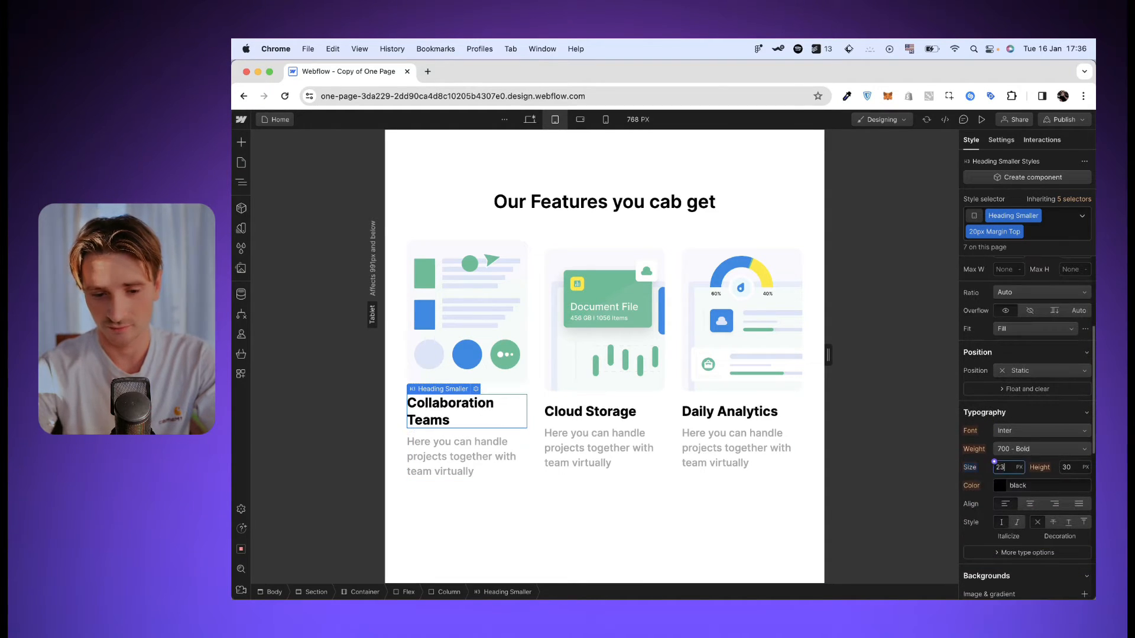
Set the font size of the grey description text under "Collaboration Teams" to 15 px
{"action": "left_click", "coordinate": [420, 430]}
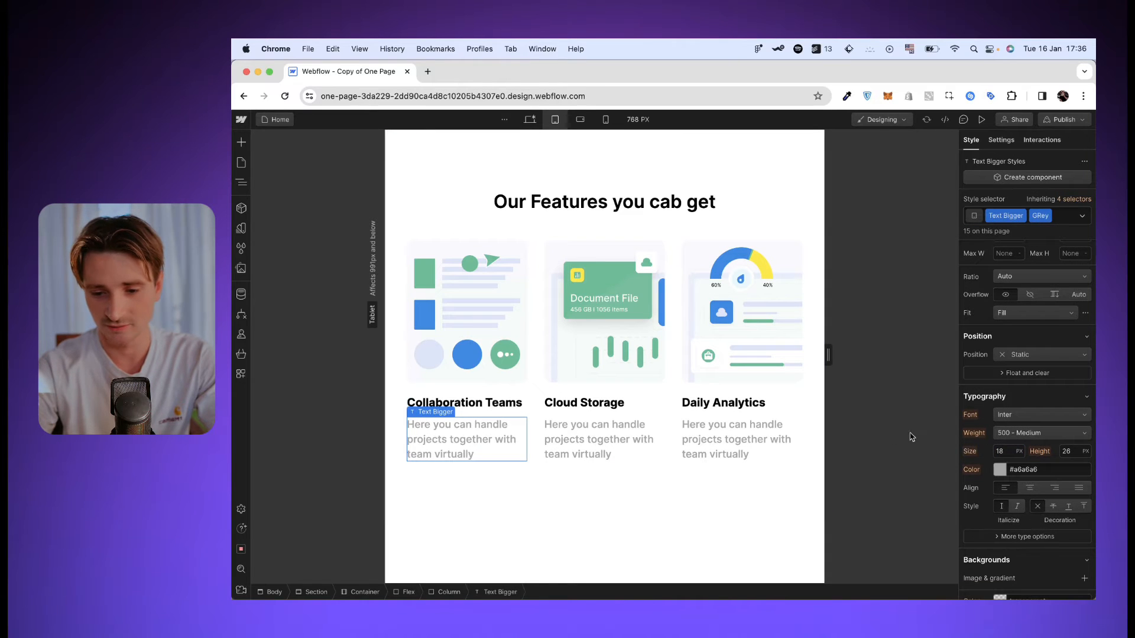
{"action": "type", "text": "16"}
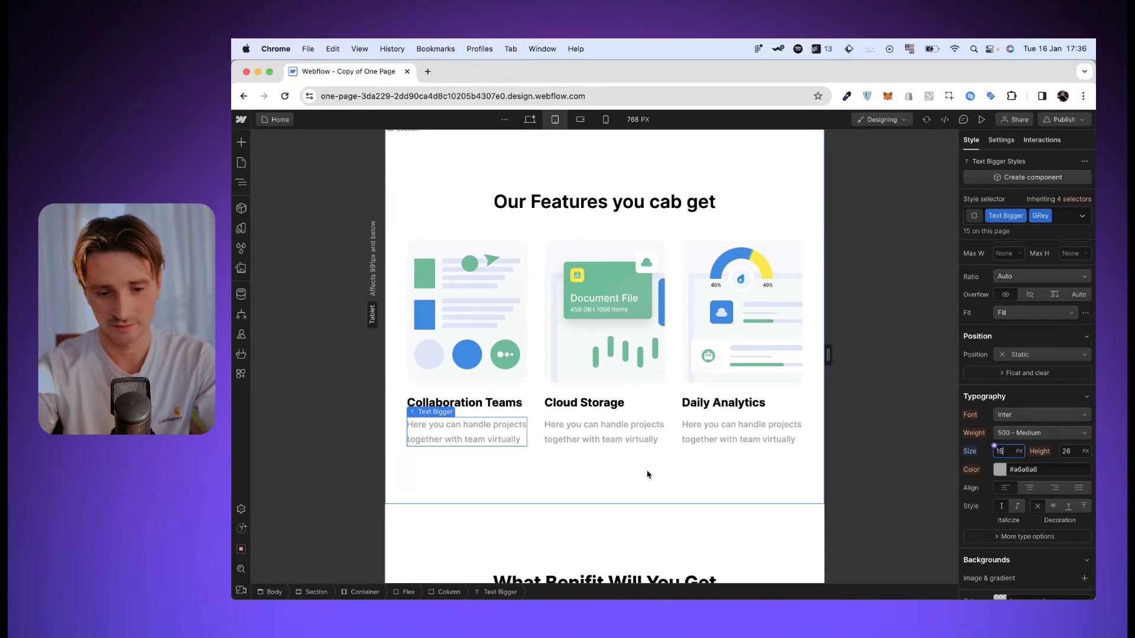
{"action": "left_click", "coordinate": [649, 482]}
Compare the "What Benifit Will You Get" section at tablet size with its desktop layout
{"action": "scroll", "coordinate": [649, 482], "scroll_direction": "down", "scroll_amount": 10}
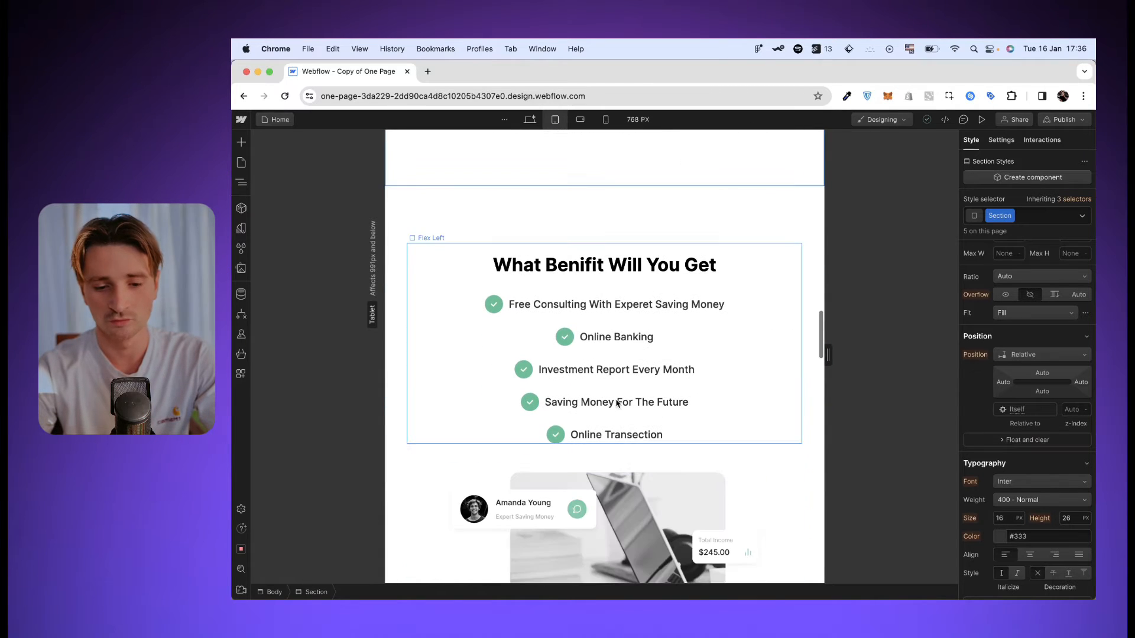
{"action": "left_click", "coordinate": [530, 120]}
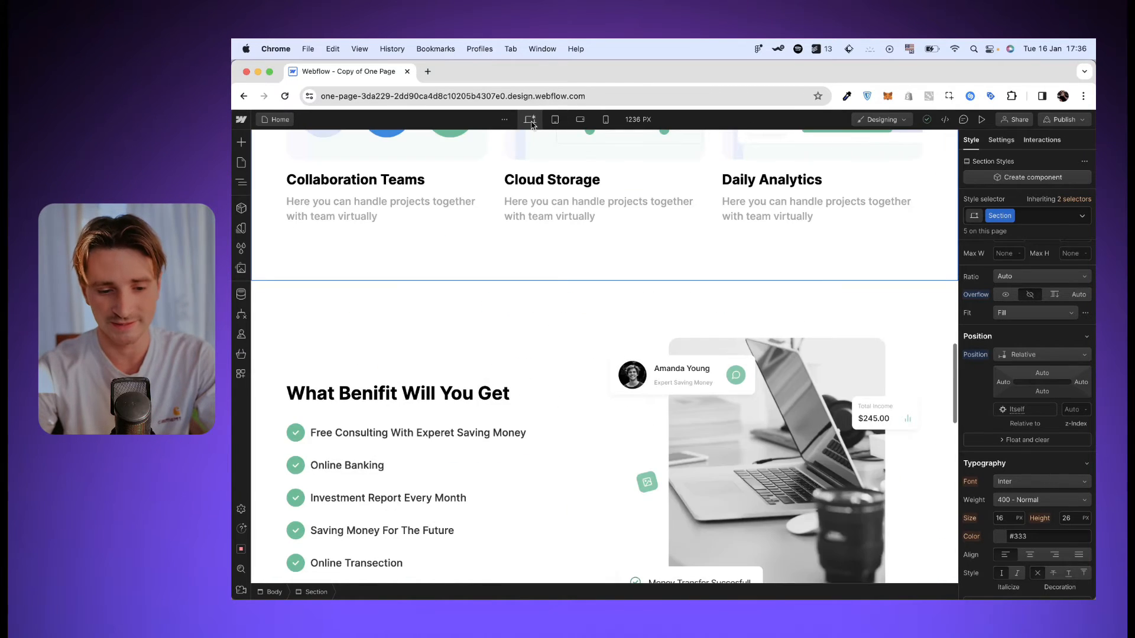
{"action": "scroll", "coordinate": [537, 398], "scroll_direction": "down", "scroll_amount": 1}
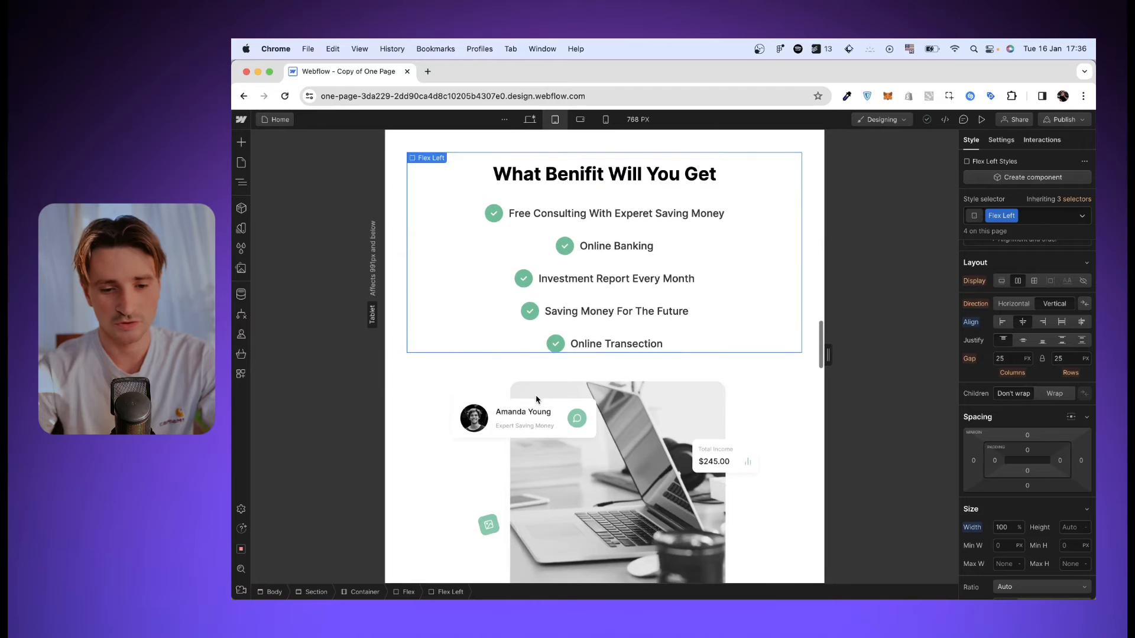
{"action": "scroll", "coordinate": [537, 399], "scroll_direction": "up", "scroll_amount": 2}
{"action": "scroll", "coordinate": [537, 400], "scroll_direction": "down", "scroll_amount": 5}
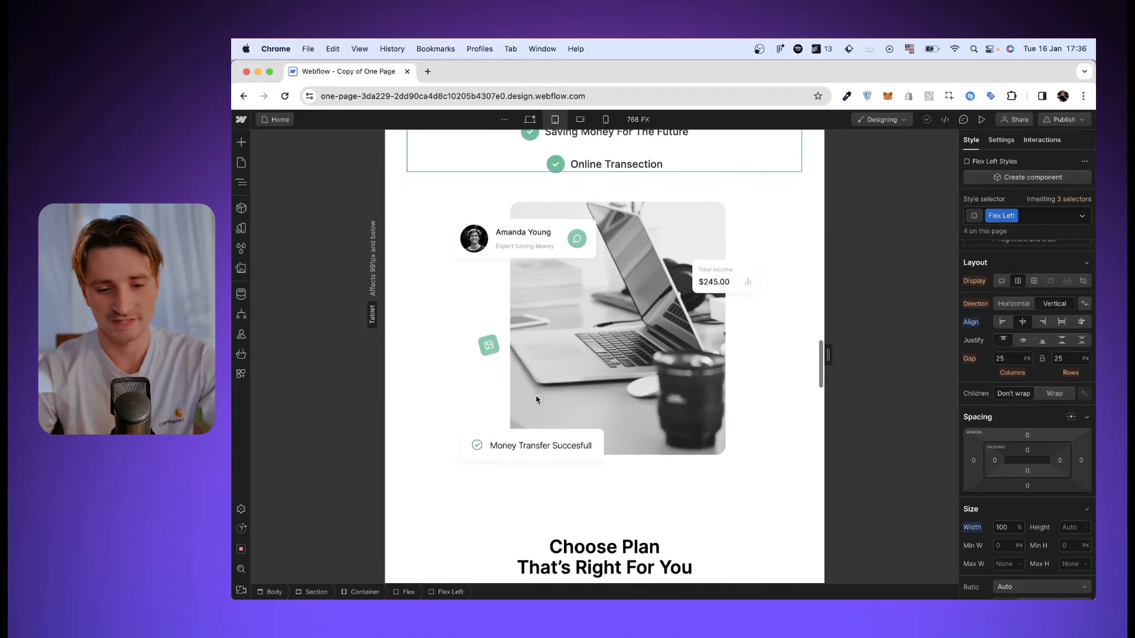
{"action": "scroll", "coordinate": [537, 399], "scroll_direction": "up", "scroll_amount": 3}
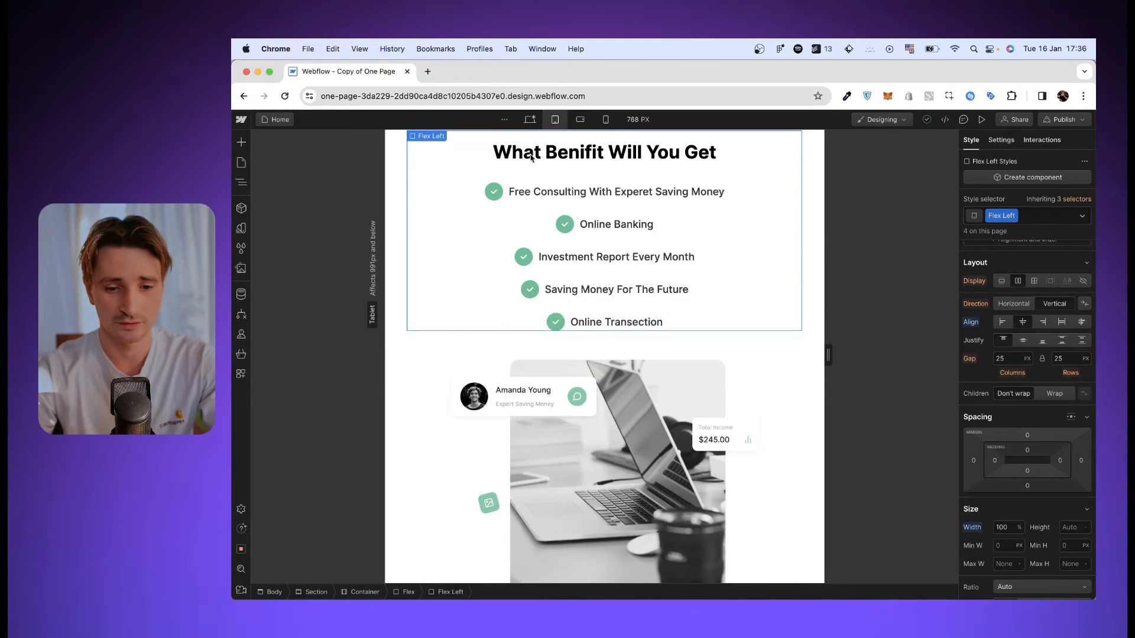
Create a combo class named mobile-reverse on the Flex block holding the benefits list and laptop image
{"action": "left_click", "coordinate": [536, 348]}
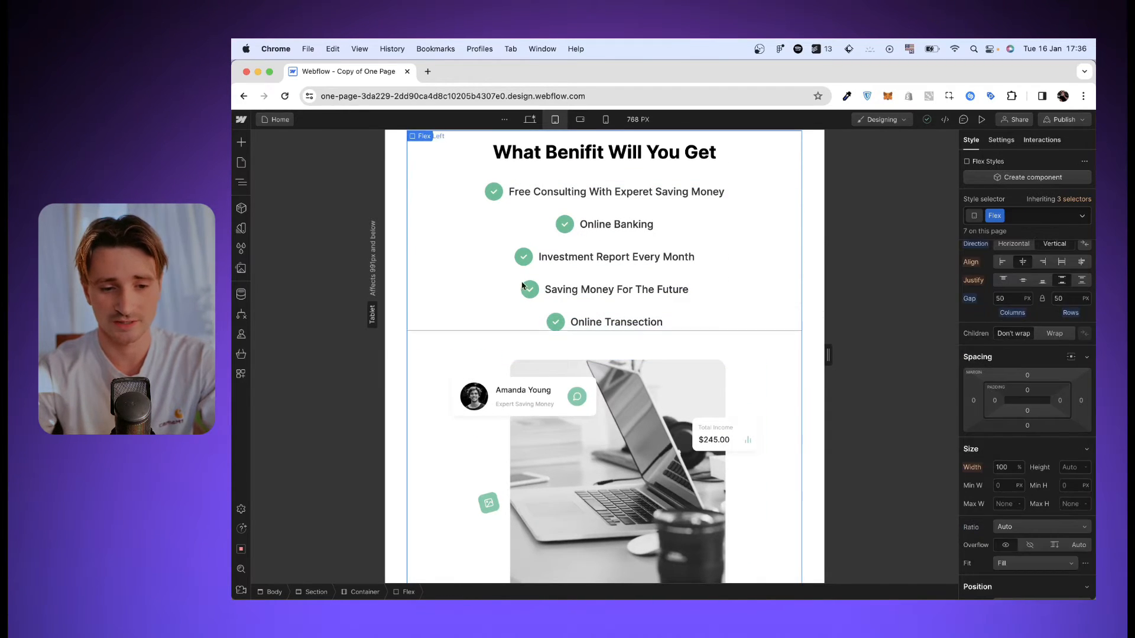
{"action": "left_click", "coordinate": [1035, 219]}
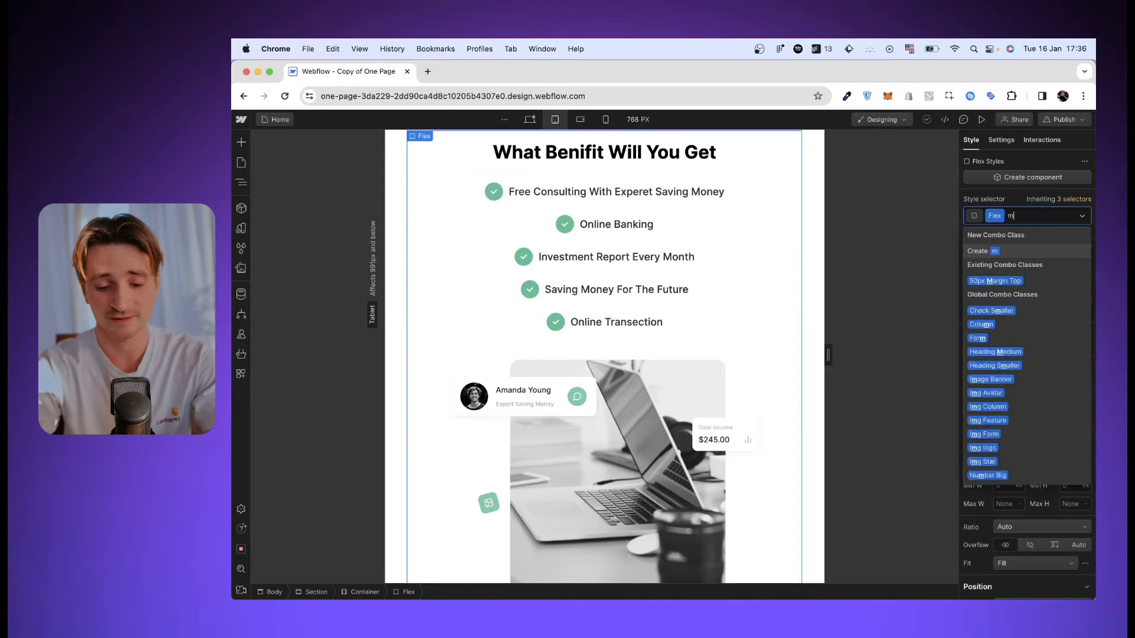
{"action": "type", "text": "mobile-reverse"}
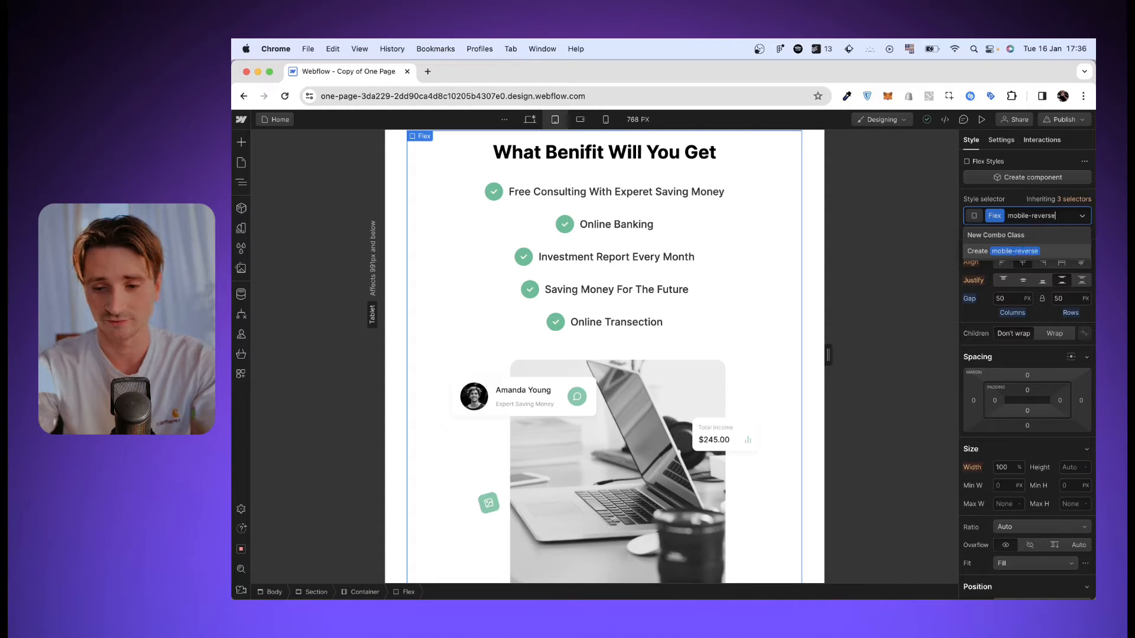
{"action": "key", "text": "Return"}
Reverse the vertical direction of the mobile-reverse Flex block to place the laptop image above the benefits list
{"action": "scroll", "coordinate": [1040, 264], "scroll_direction": "up", "scroll_amount": 1}
{"action": "left_click", "coordinate": [1086, 263]}
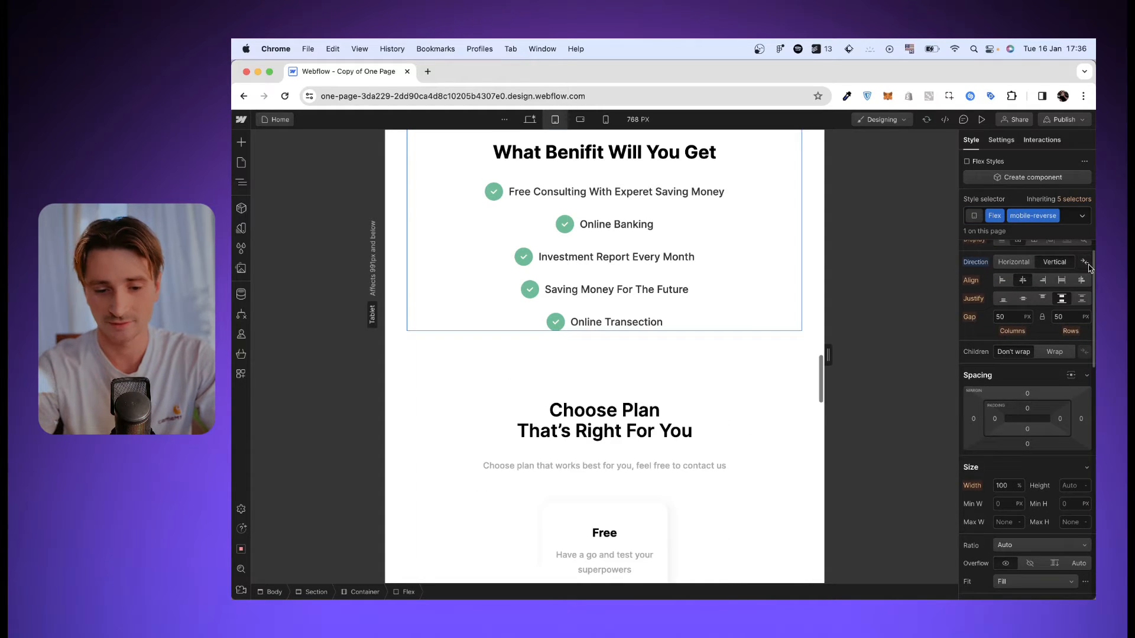
{"action": "scroll", "coordinate": [675, 339], "scroll_direction": "up", "scroll_amount": 10}
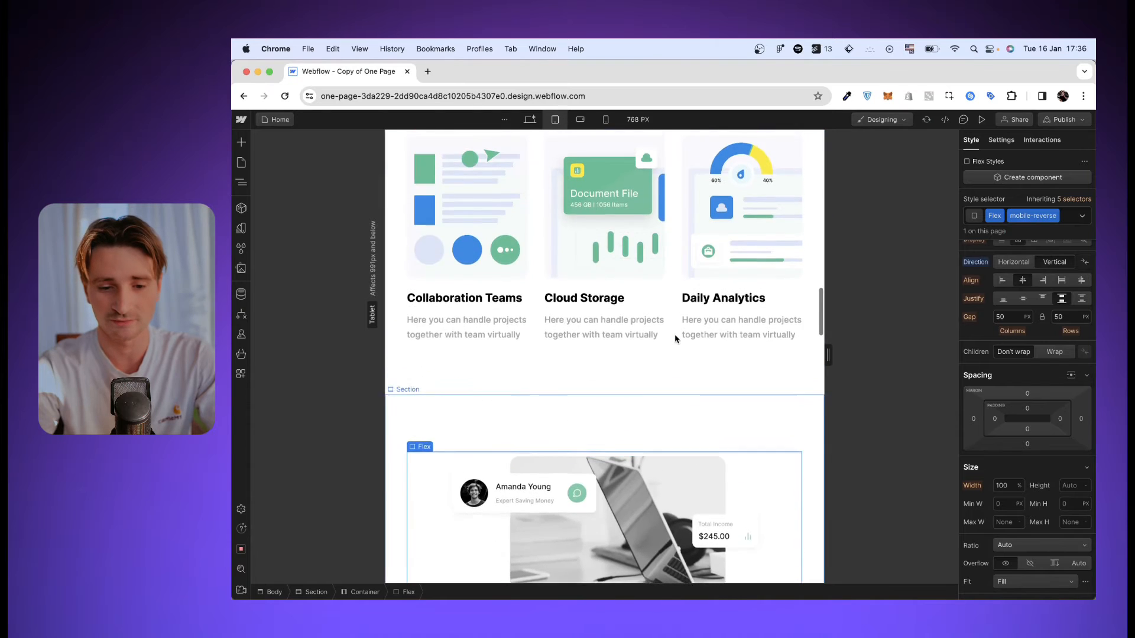
{"action": "scroll", "coordinate": [675, 339], "scroll_direction": "down", "scroll_amount": 3}
{"action": "scroll", "coordinate": [675, 339], "scroll_direction": "up", "scroll_amount": 1}
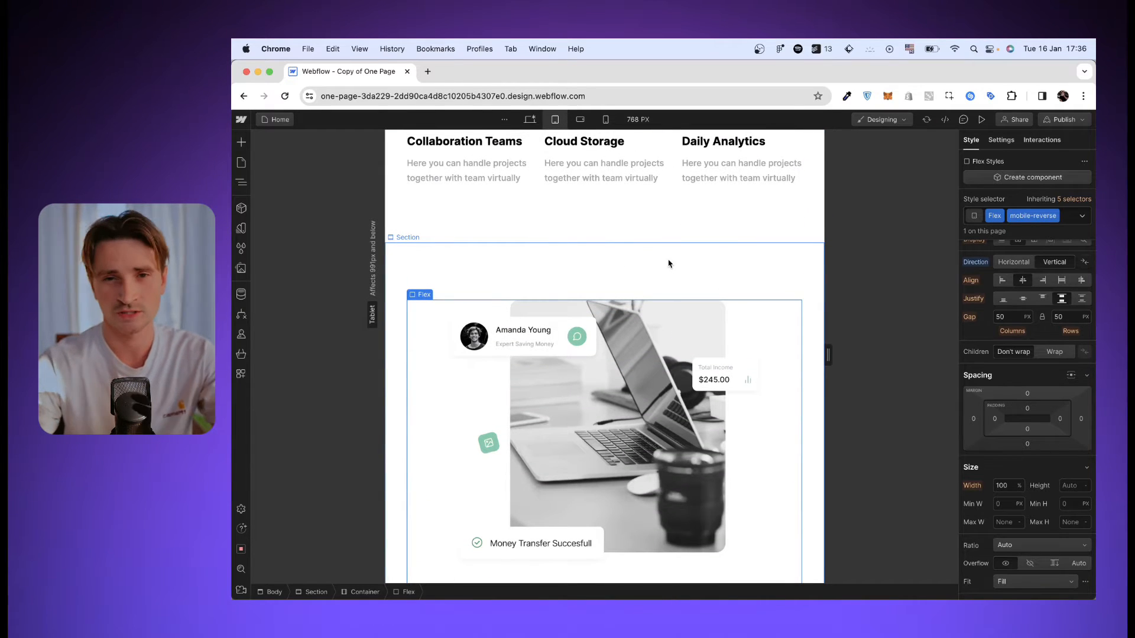
Set the width of the Price Box class in the "Choose Plan That's Right For You" section to 80%
{"action": "scroll", "coordinate": [668, 263], "scroll_direction": "down", "scroll_amount": 5}
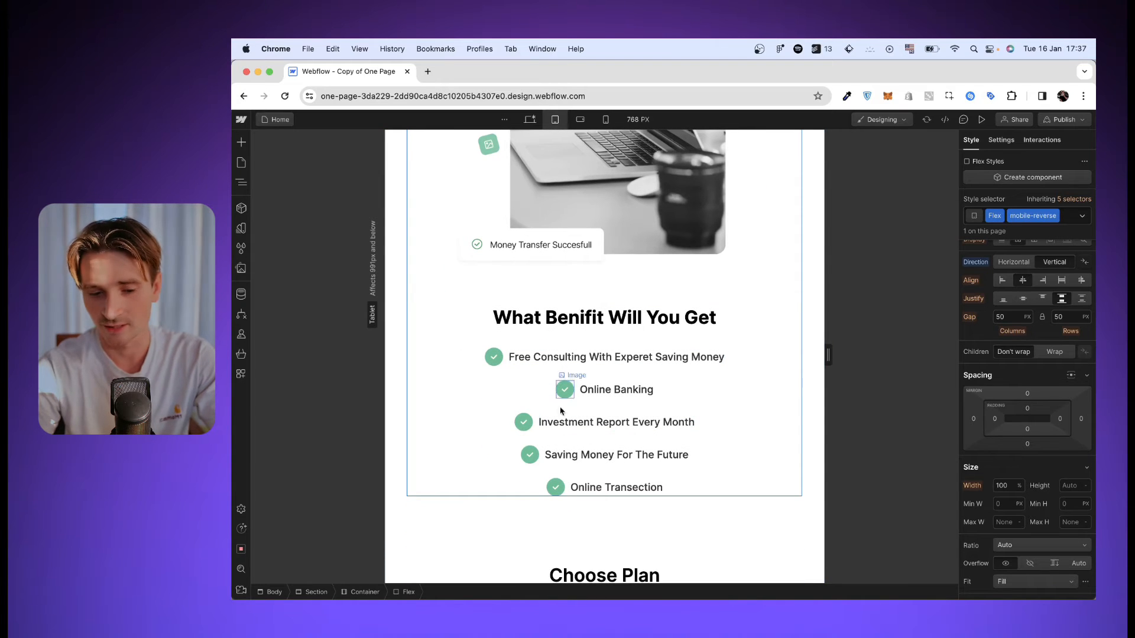
{"action": "scroll", "coordinate": [565, 381], "scroll_direction": "down", "scroll_amount": 2}
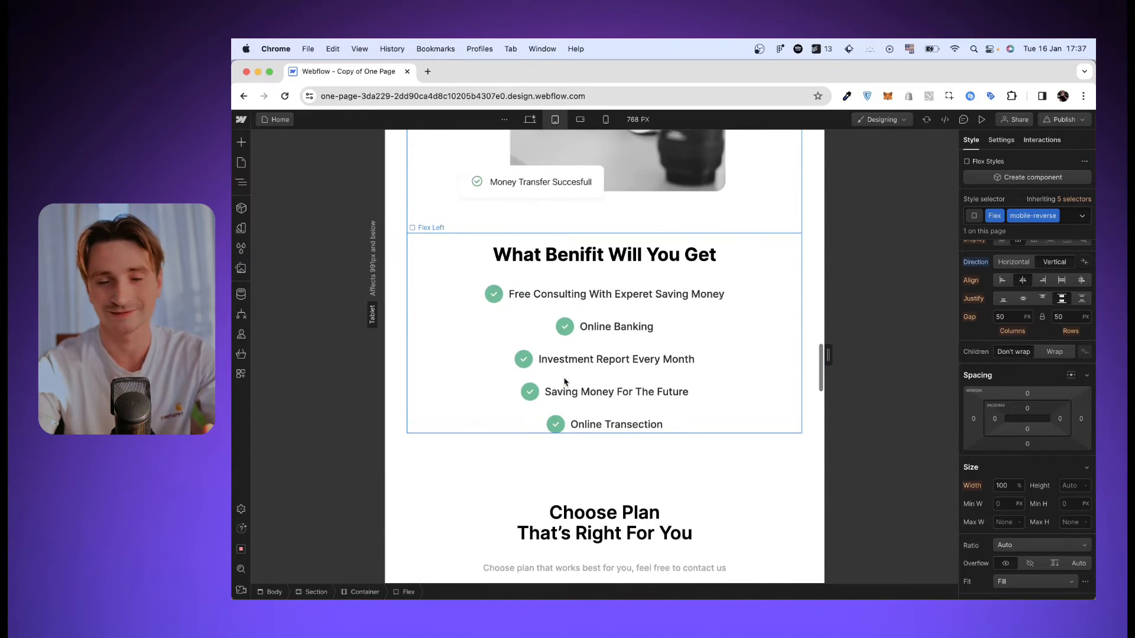
{"action": "scroll", "coordinate": [565, 382], "scroll_direction": "down", "scroll_amount": 5}
{"action": "scroll", "coordinate": [563, 376], "scroll_direction": "up", "scroll_amount": 1}
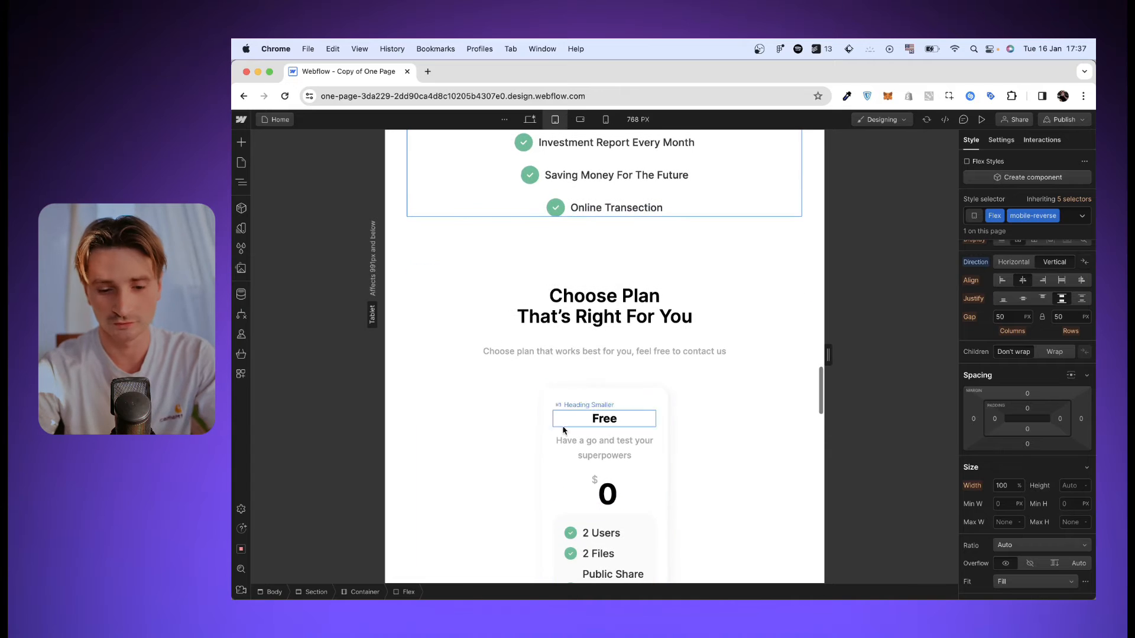
{"action": "left_click", "coordinate": [549, 414]}
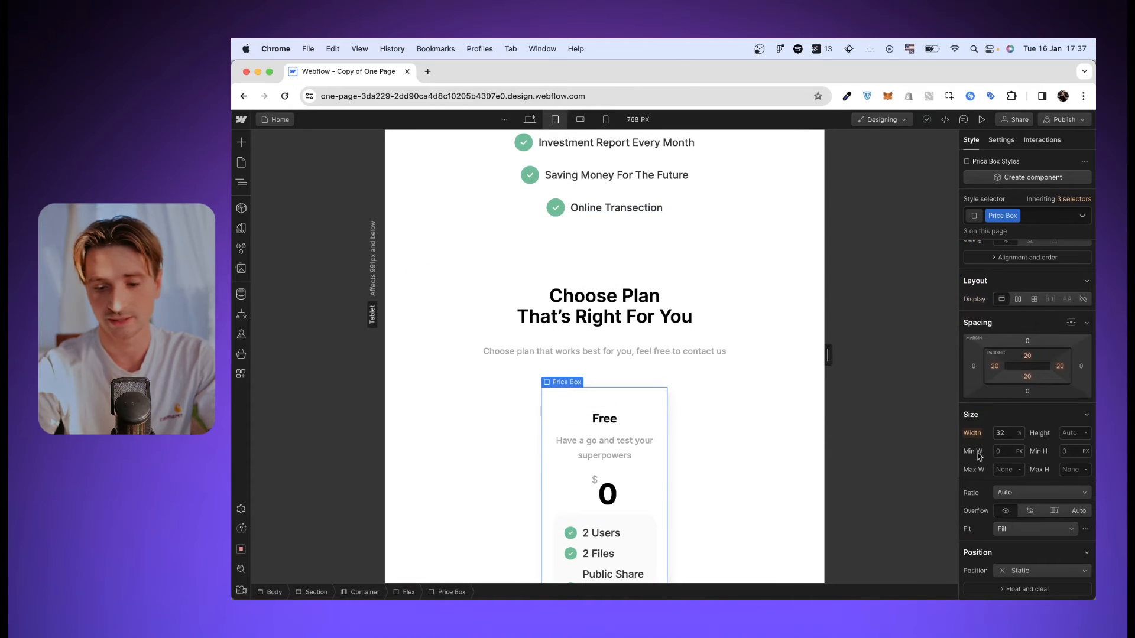
{"action": "left_click", "coordinate": [1005, 431]}
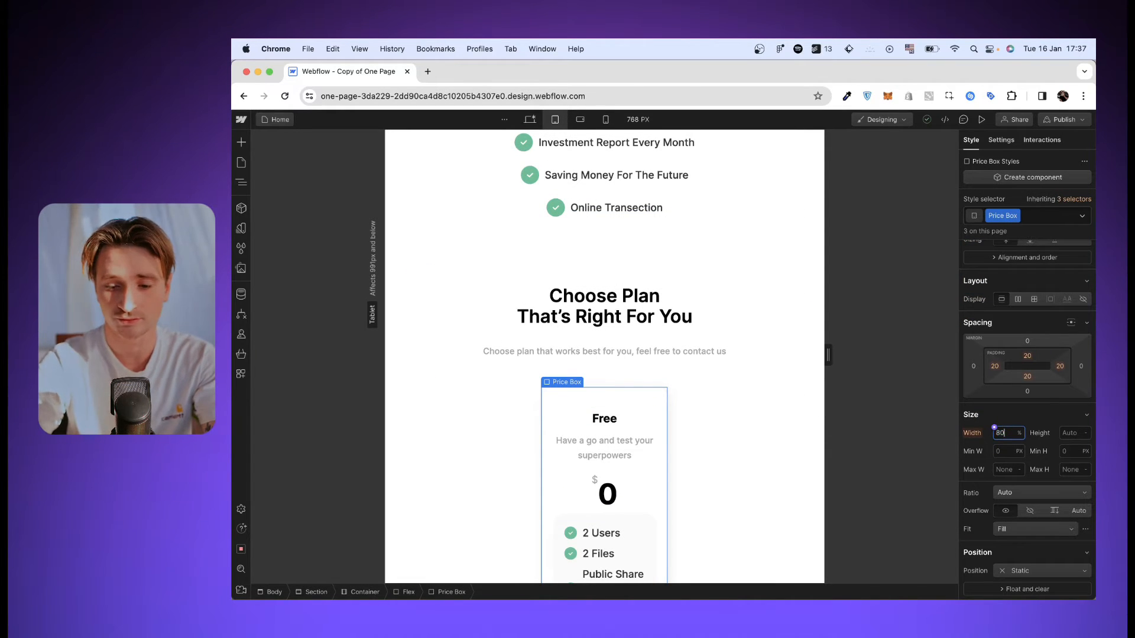
{"action": "key", "text": "Return"}
Review the pricing cards, the "People are Saying About DoWhith" testimonial and the Get Started form at tablet size
{"action": "scroll", "coordinate": [711, 406], "scroll_direction": "down", "scroll_amount": 10}
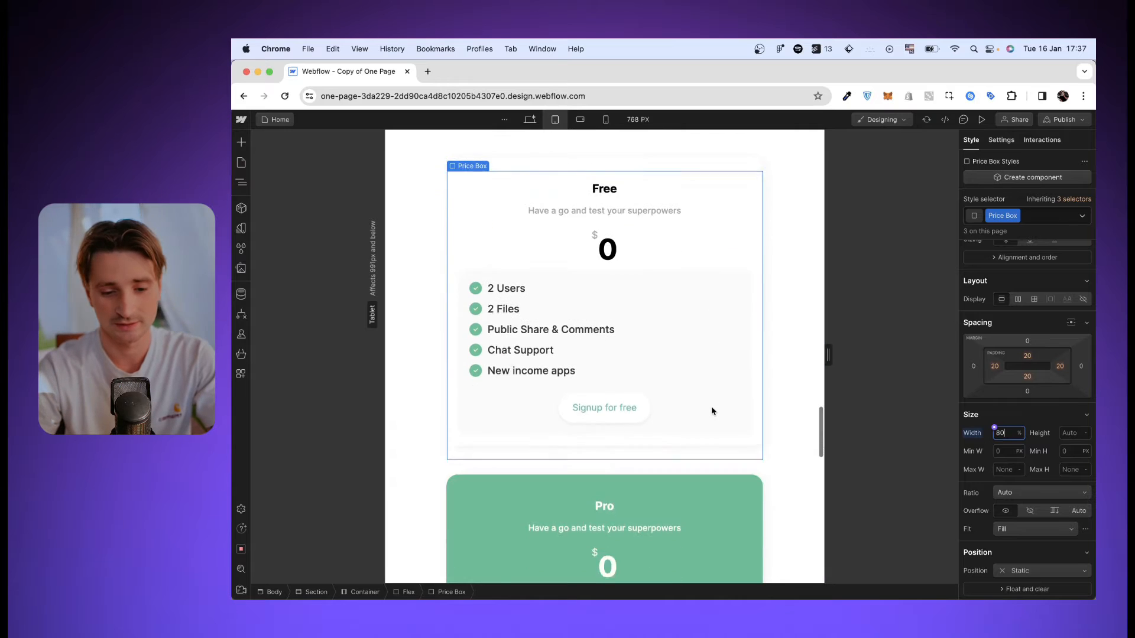
{"action": "scroll", "coordinate": [711, 406], "scroll_direction": "up", "scroll_amount": 7}
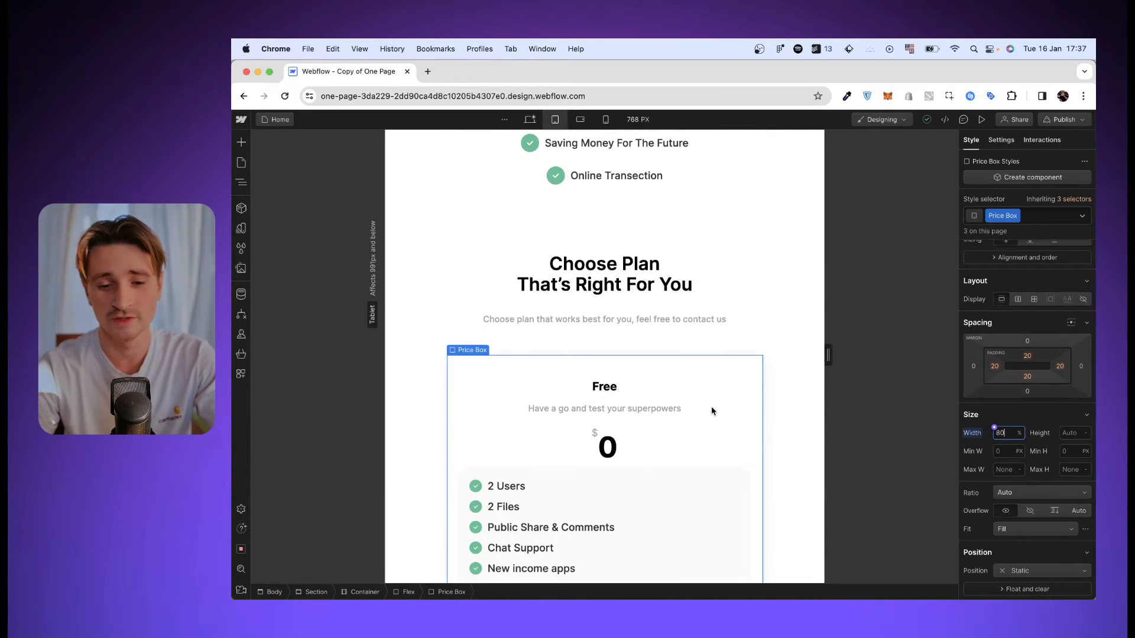
{"action": "scroll", "coordinate": [710, 407], "scroll_direction": "down", "scroll_amount": 5}
{"action": "scroll", "coordinate": [711, 406], "scroll_direction": "down", "scroll_amount": 10}
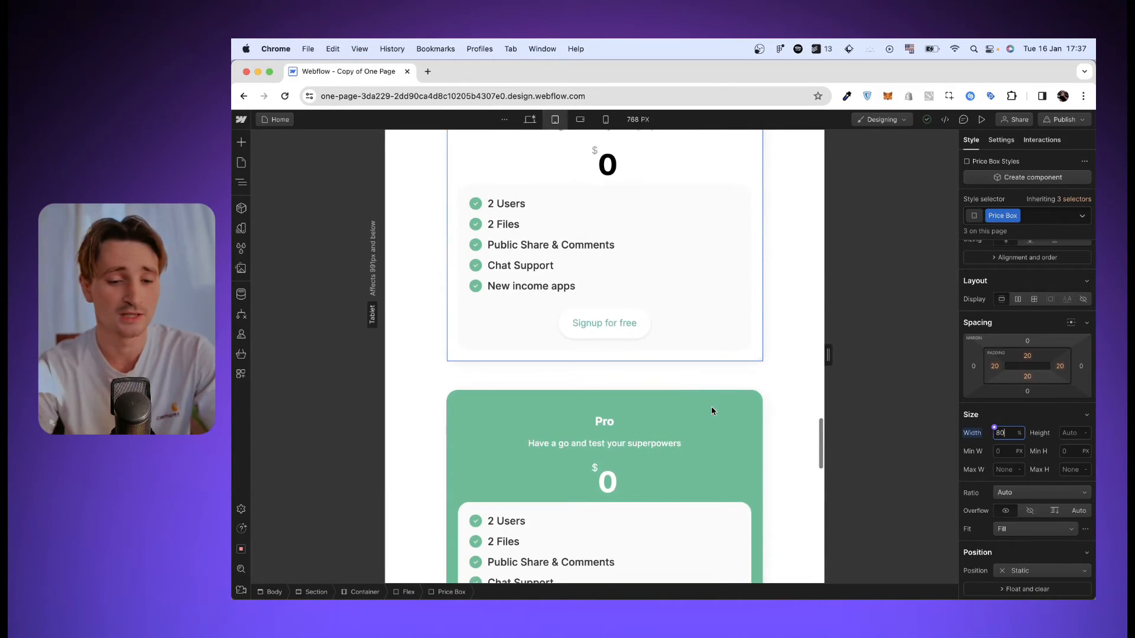
{"action": "scroll", "coordinate": [711, 406], "scroll_direction": "down", "scroll_amount": 9}
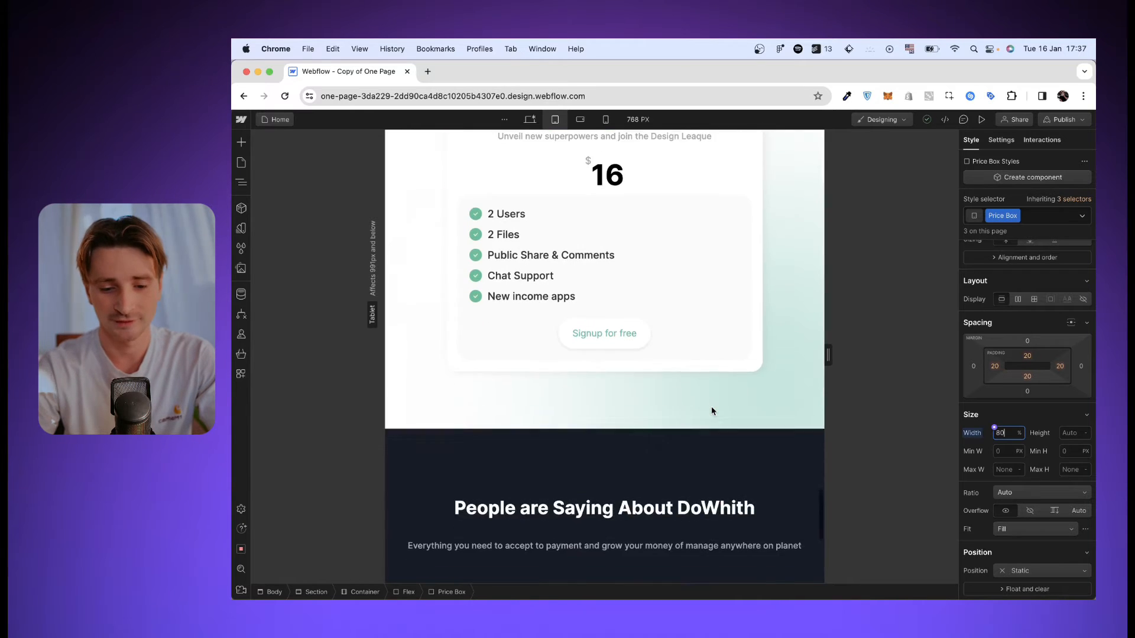
{"action": "scroll", "coordinate": [617, 296], "scroll_direction": "up", "scroll_amount": 2}
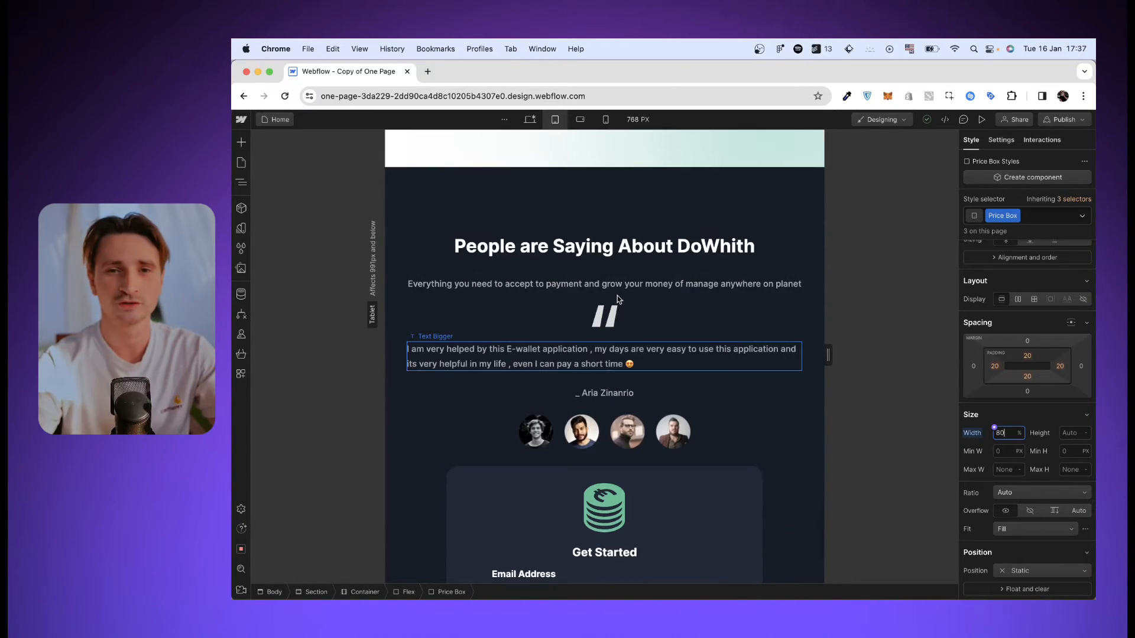
{"action": "scroll", "coordinate": [616, 296], "scroll_direction": "down", "scroll_amount": 2}
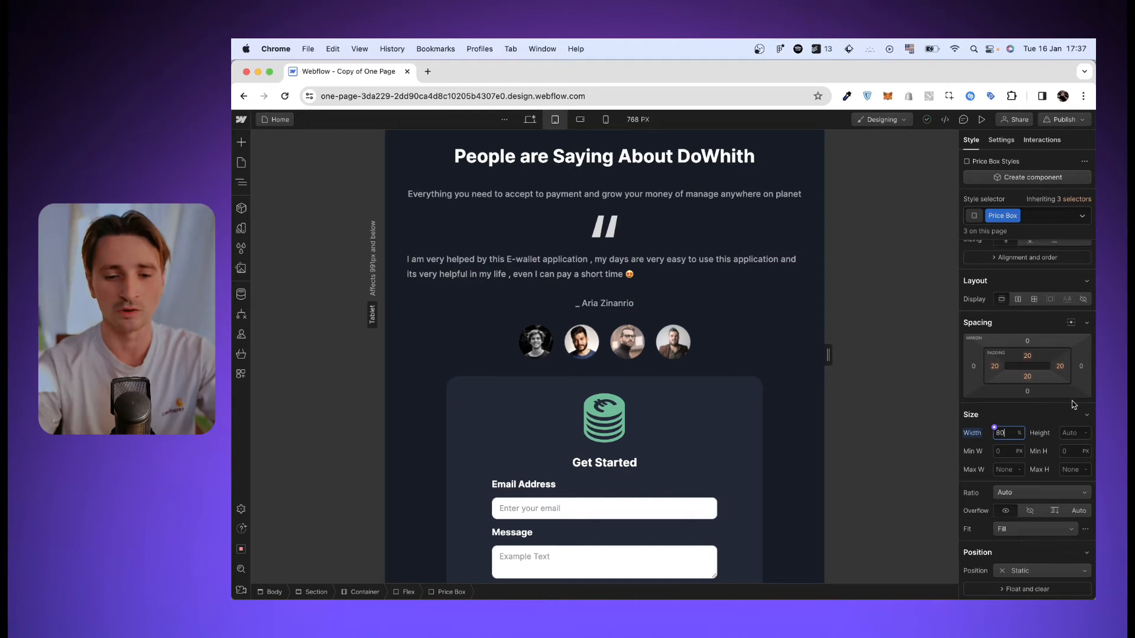
Create a combo class named bg-mobile on the Flex Left block holding the "What Benifit Will You Get" list
{"action": "scroll", "coordinate": [513, 436], "scroll_direction": "up", "scroll_amount": 15}
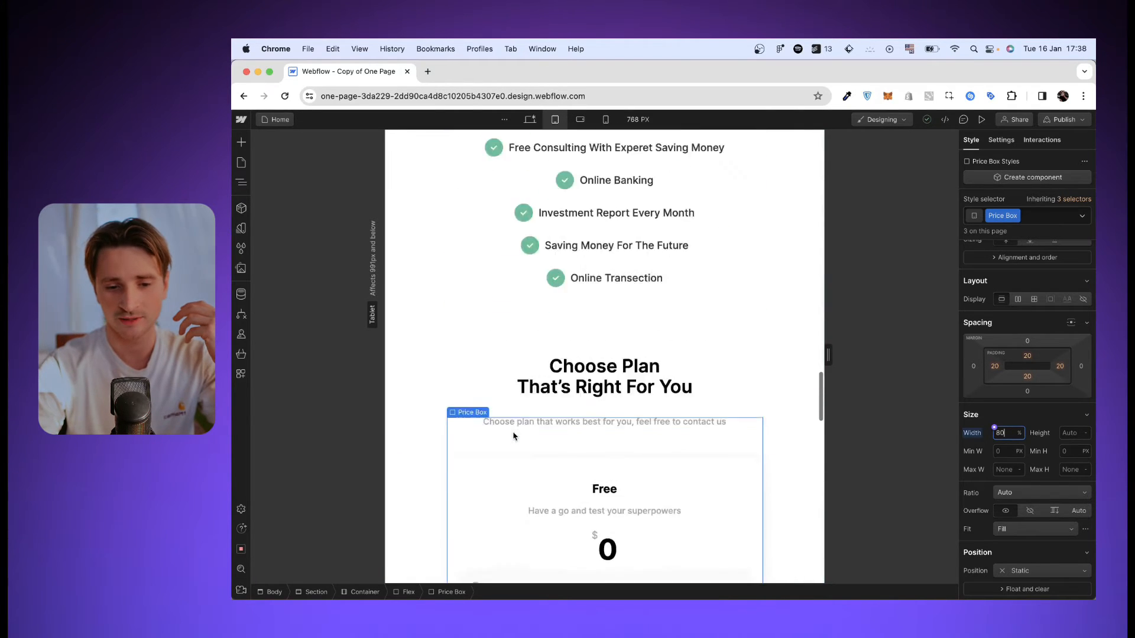
{"action": "scroll", "coordinate": [513, 436], "scroll_direction": "up", "scroll_amount": 15}
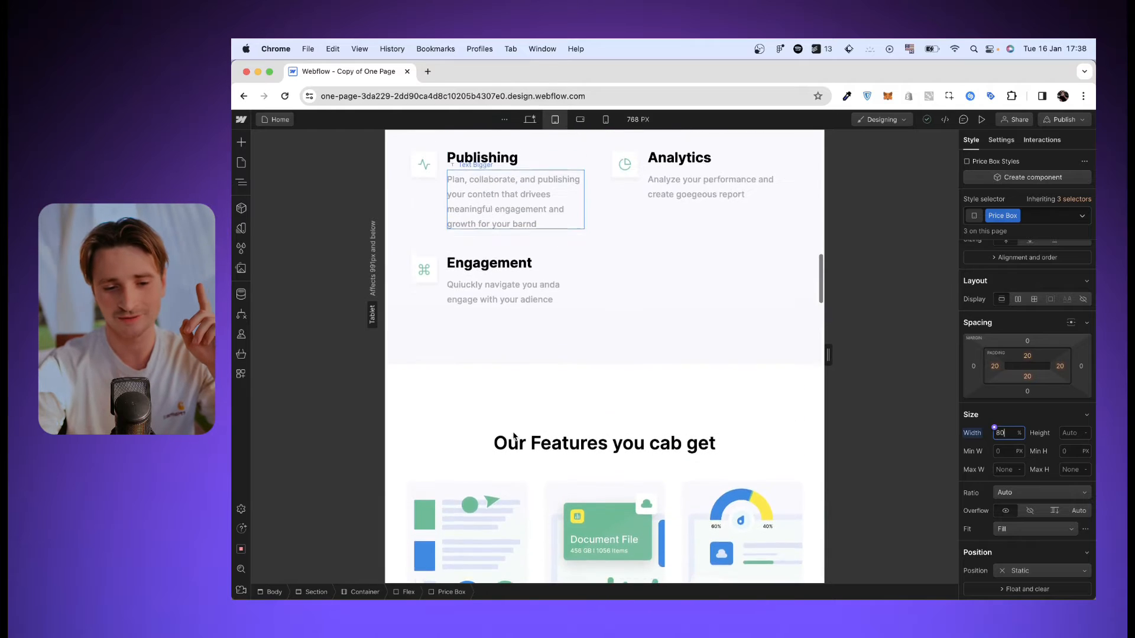
{"action": "scroll", "coordinate": [513, 436], "scroll_direction": "down", "scroll_amount": 10}
{"action": "scroll", "coordinate": [513, 436], "scroll_direction": "up", "scroll_amount": 3}
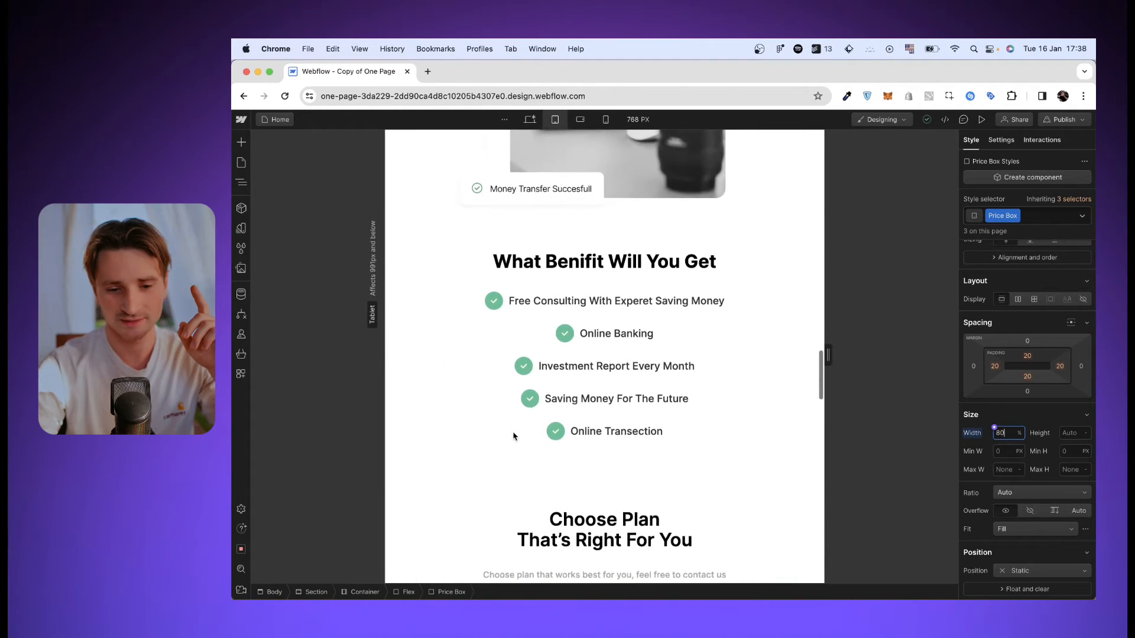
{"action": "left_click", "coordinate": [518, 342]}
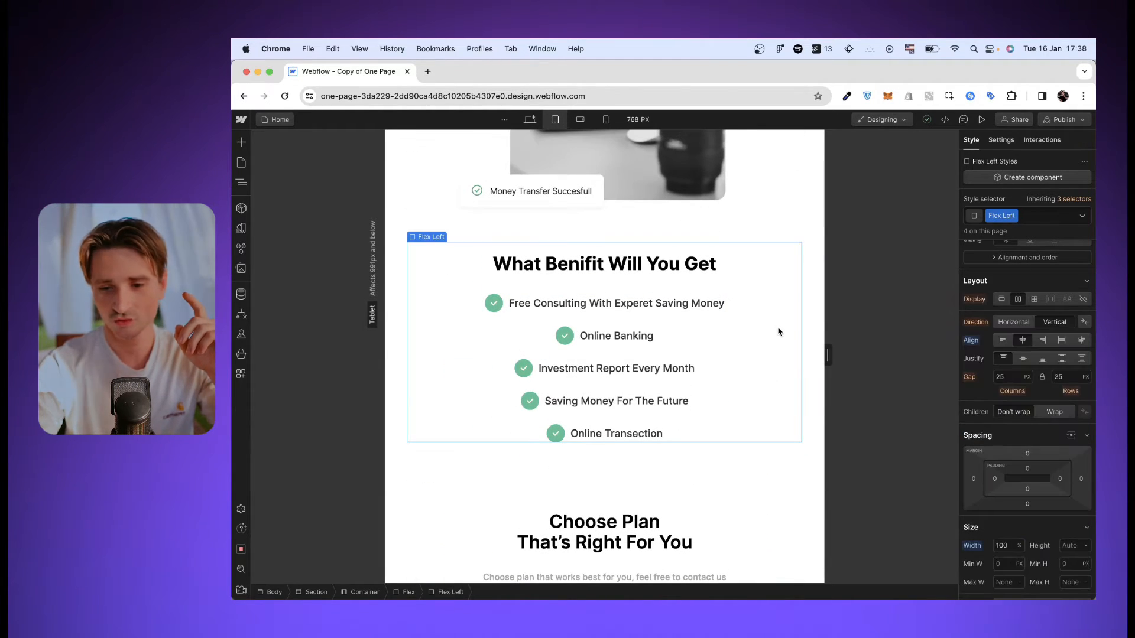
{"action": "left_click", "coordinate": [1041, 217]}
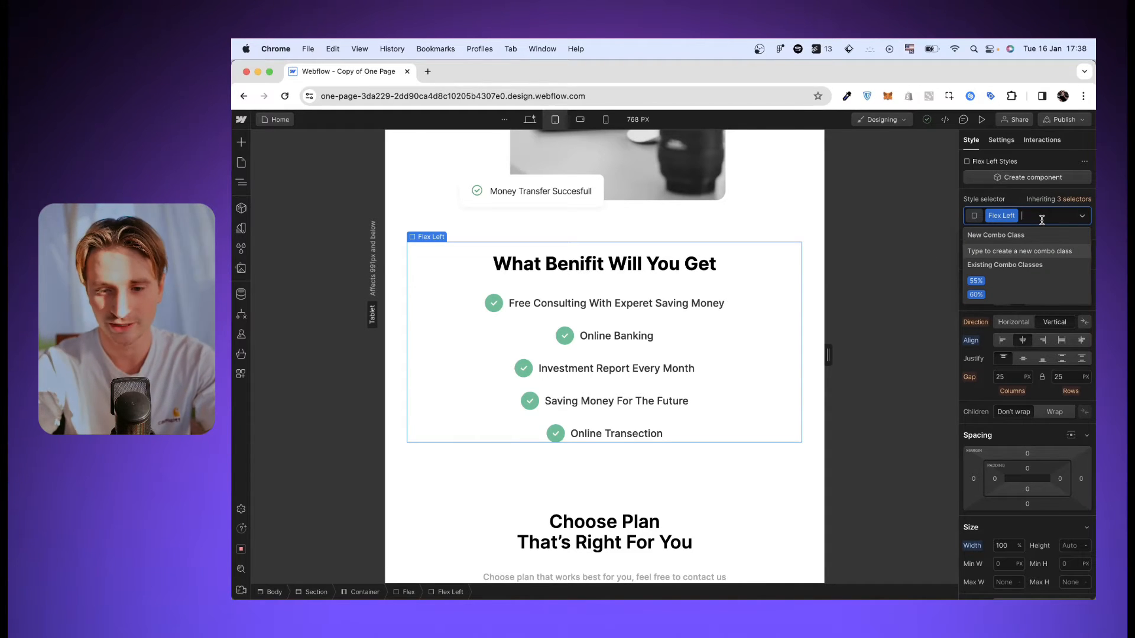
{"action": "type", "text": "bg-mov"}
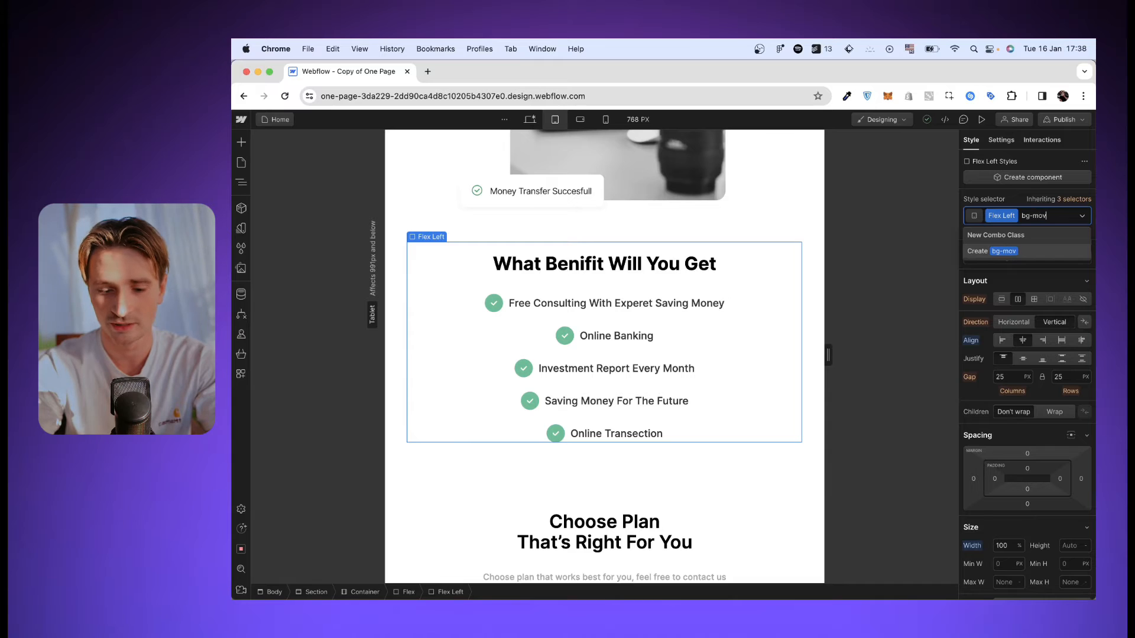
{"action": "key", "text": "BackSpace"}
{"action": "type", "text": "bile"}
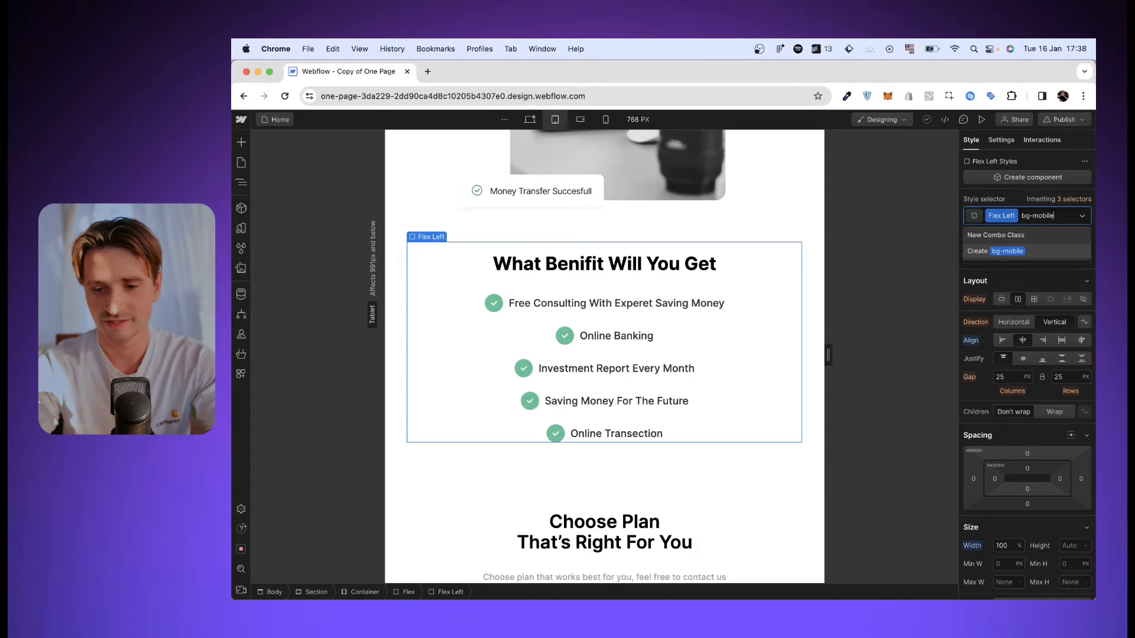
{"action": "key", "text": "Return"}
Give the bg-mobile benefits block a whitesmoke background and a 20 px corner radius
{"action": "scroll", "coordinate": [1037, 381], "scroll_direction": "down", "scroll_amount": 5}
{"action": "scroll", "coordinate": [1037, 382], "scroll_direction": "down", "scroll_amount": 5}
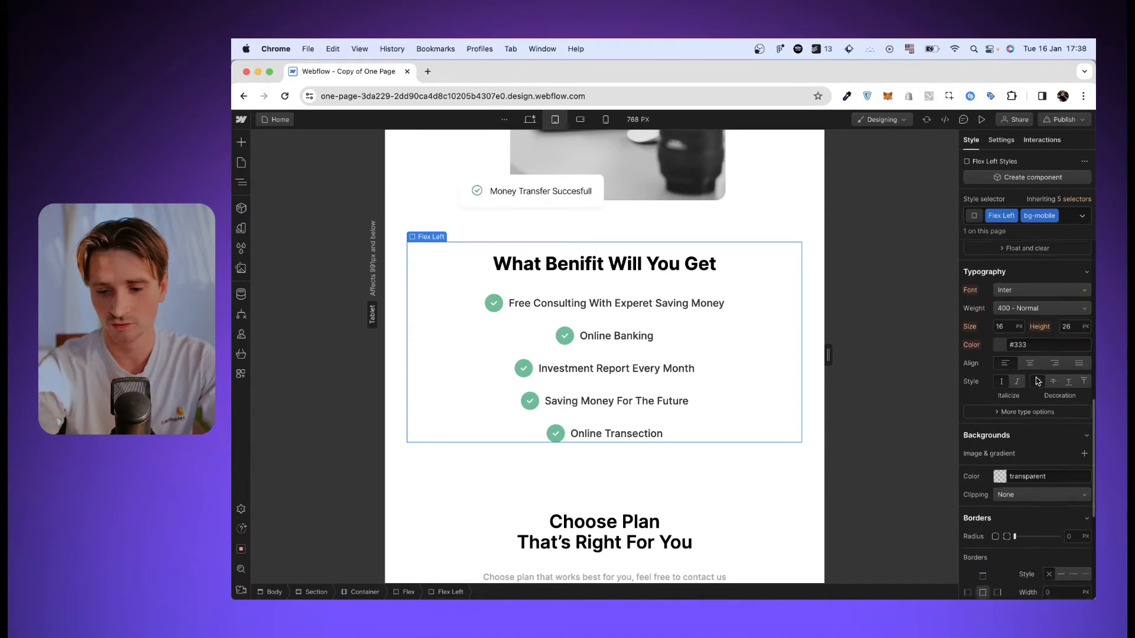
{"action": "left_click", "coordinate": [998, 447]}
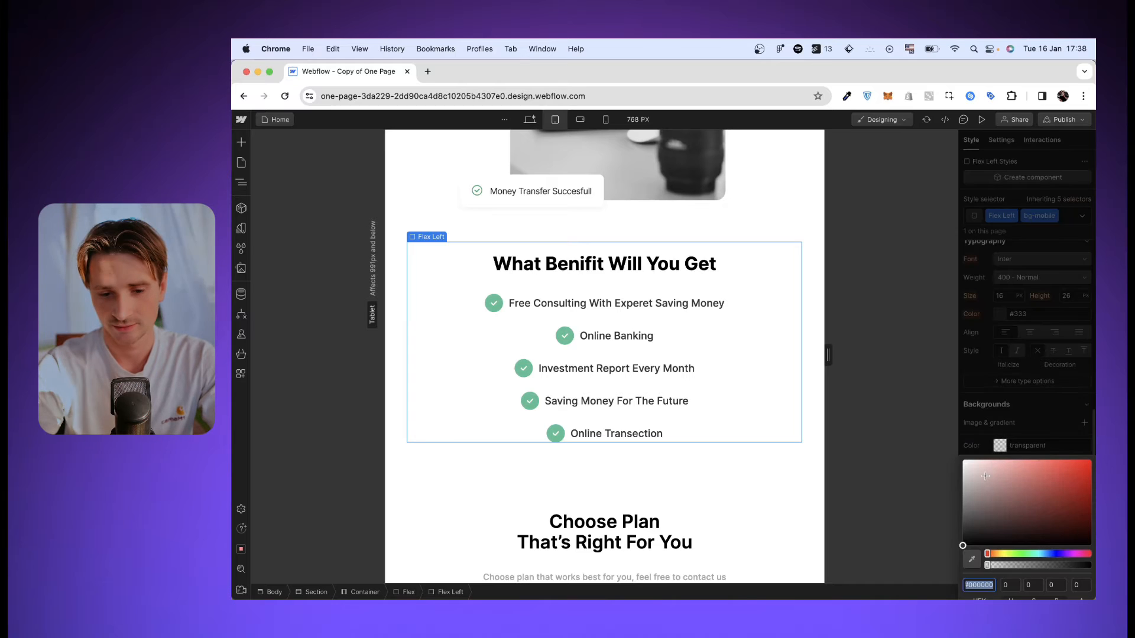
{"action": "mouse_move", "coordinate": [985, 476]}
{"action": "left_mouse_down"}
{"action": "mouse_move", "coordinate": [952, 463]}
{"action": "mouse_move", "coordinate": [953, 441]}
{"action": "mouse_move", "coordinate": [954, 463]}
{"action": "left_mouse_up"}
{"action": "left_click", "coordinate": [1002, 392]}
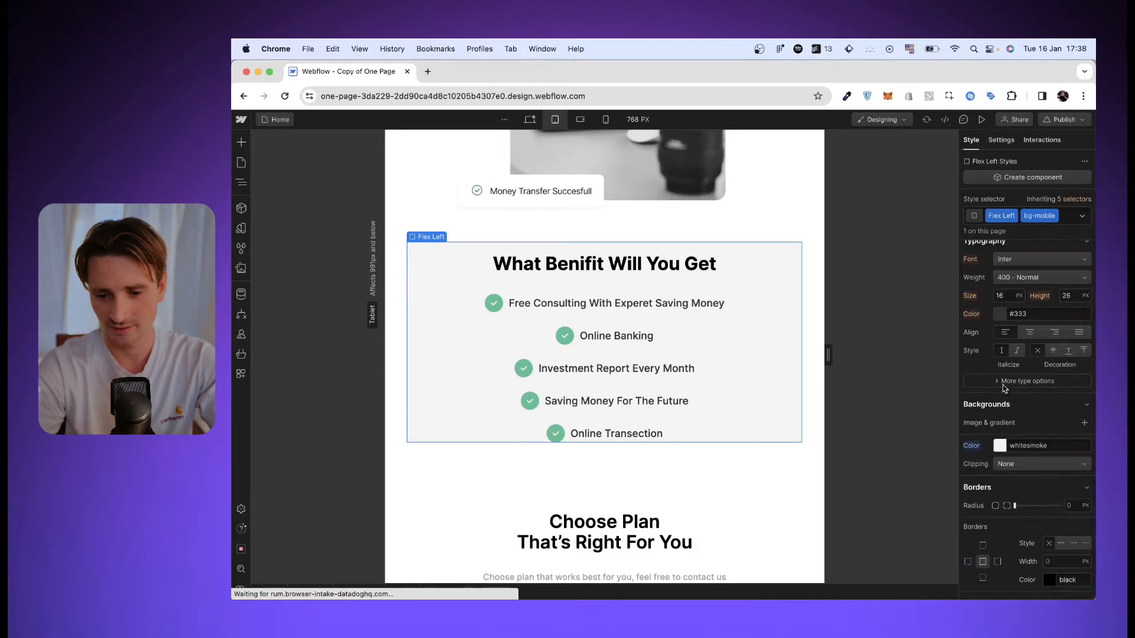
{"action": "scroll", "coordinate": [1003, 388], "scroll_direction": "down", "scroll_amount": 3}
{"action": "left_click_drag", "start_coordinate": [1027, 423], "coordinate": [1061, 422]}
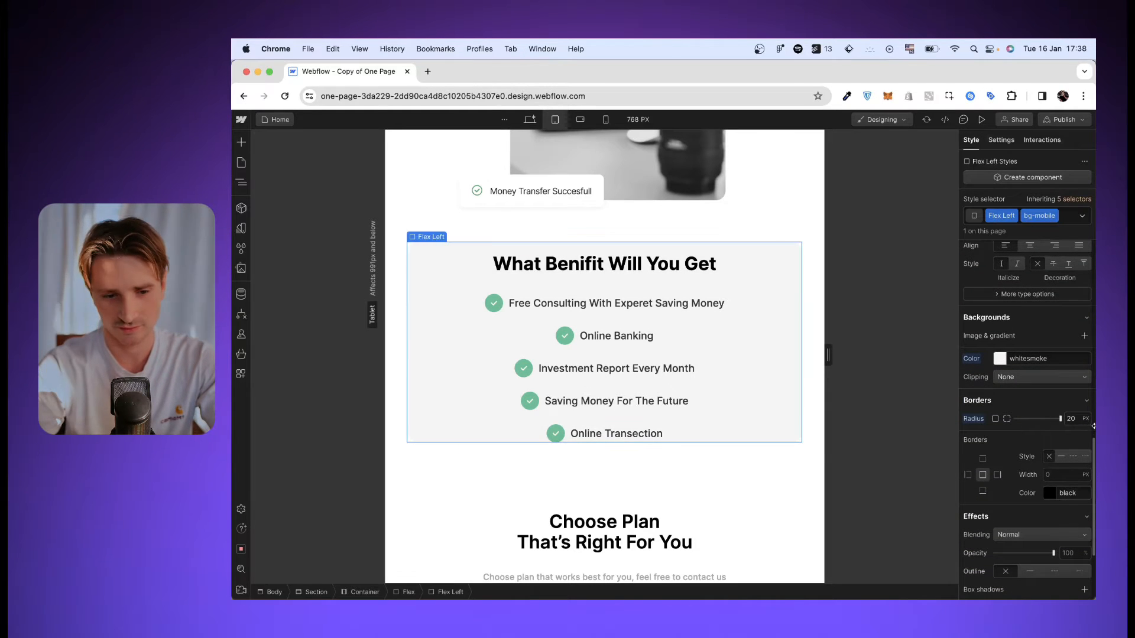
Set the top and bottom padding of the bg-mobile benefits block to 40 px
{"action": "scroll", "coordinate": [1005, 396], "scroll_direction": "up", "scroll_amount": 10}
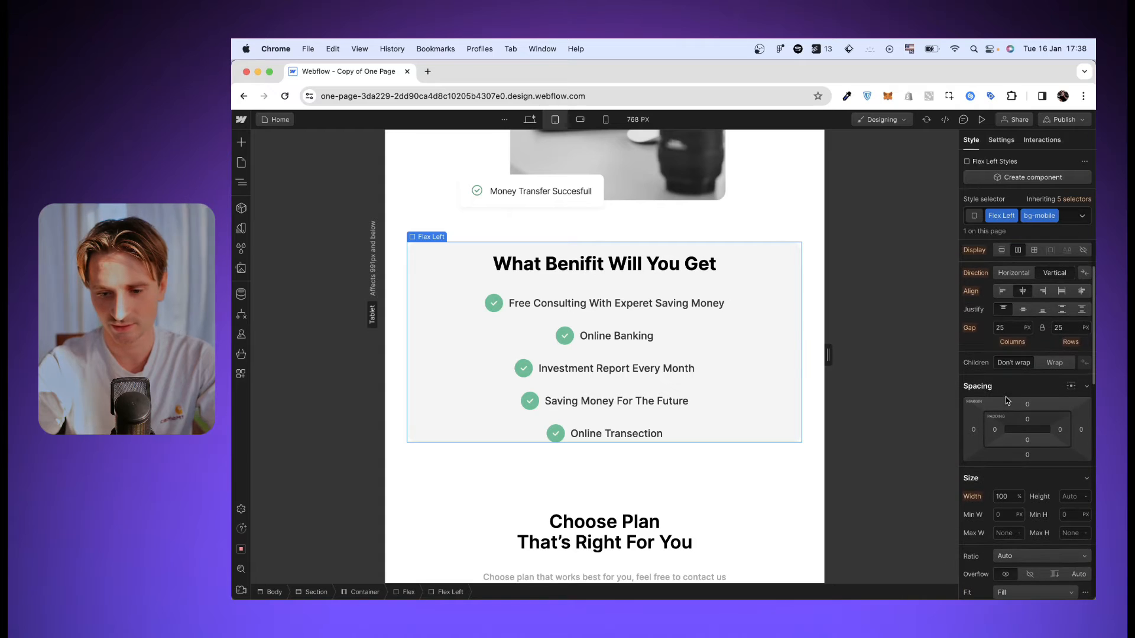
{"action": "left_click", "coordinate": [1029, 440]}
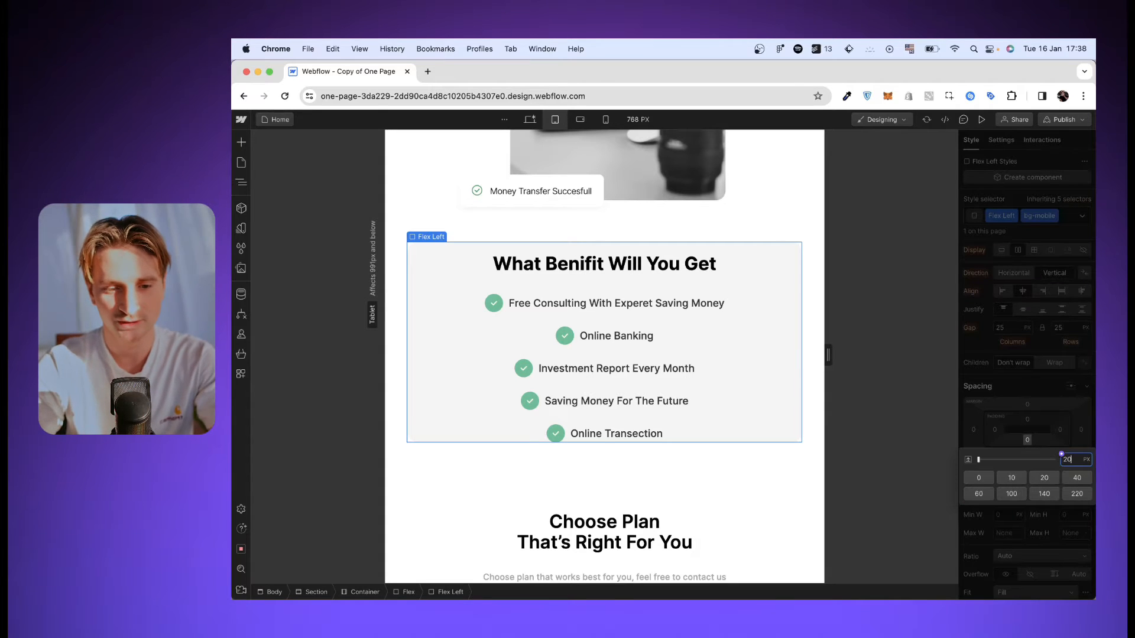
{"action": "type", "text": "20"}
{"action": "key", "text": "Return"}
{"action": "left_click", "coordinate": [1027, 441]}
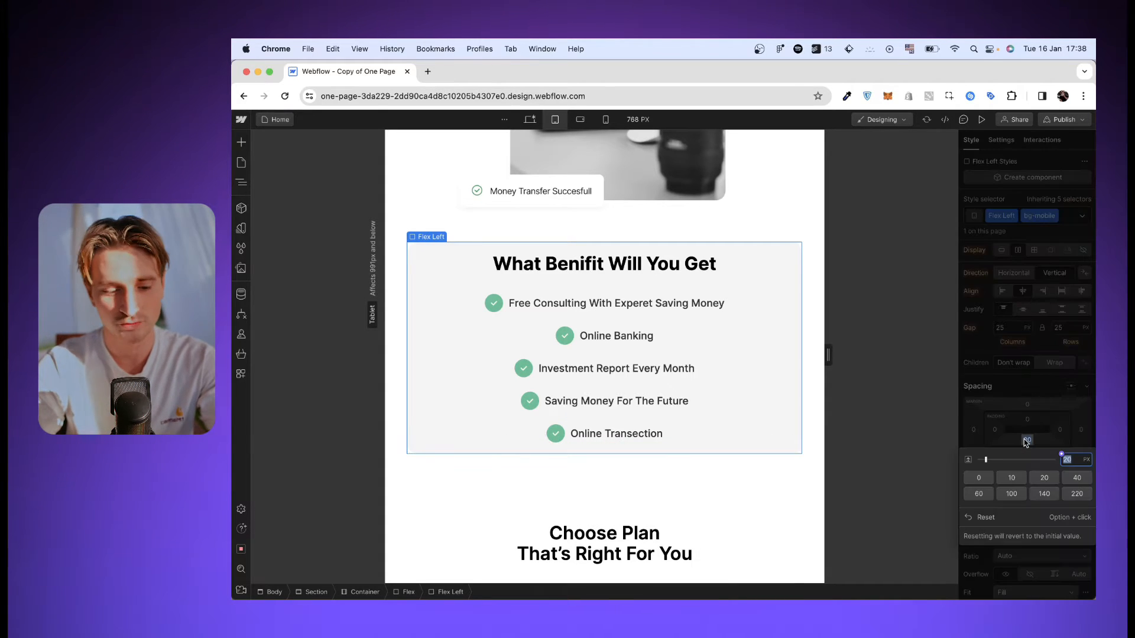
{"action": "type", "text": "40"}
{"action": "key", "text": "Return"}
{"action": "left_click", "coordinate": [1028, 420]}
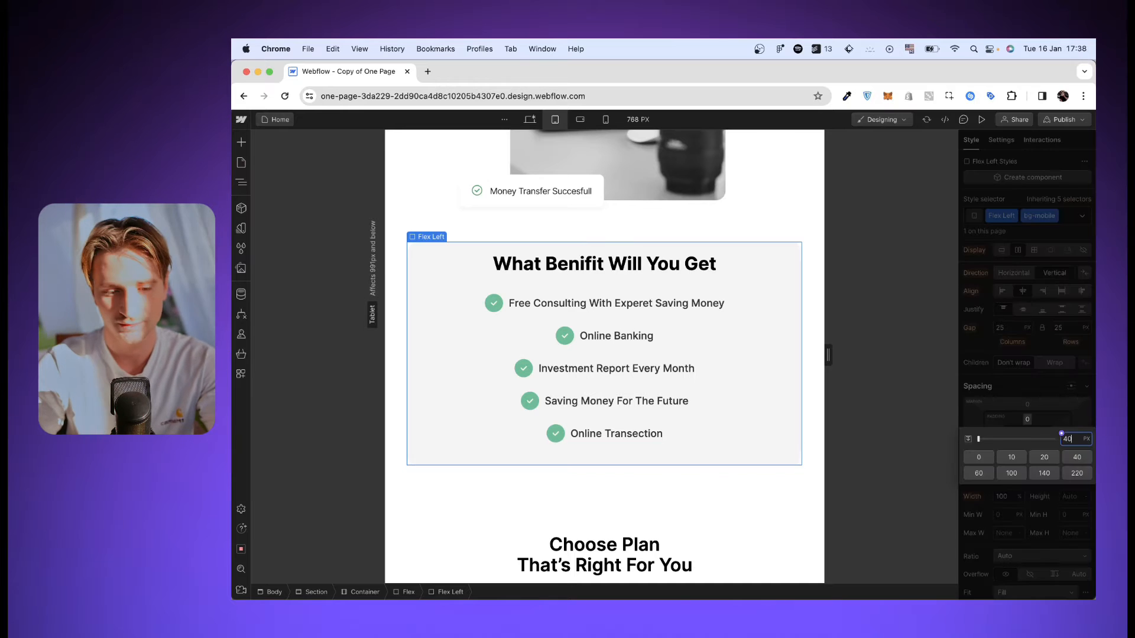
{"action": "key", "text": "Return"}
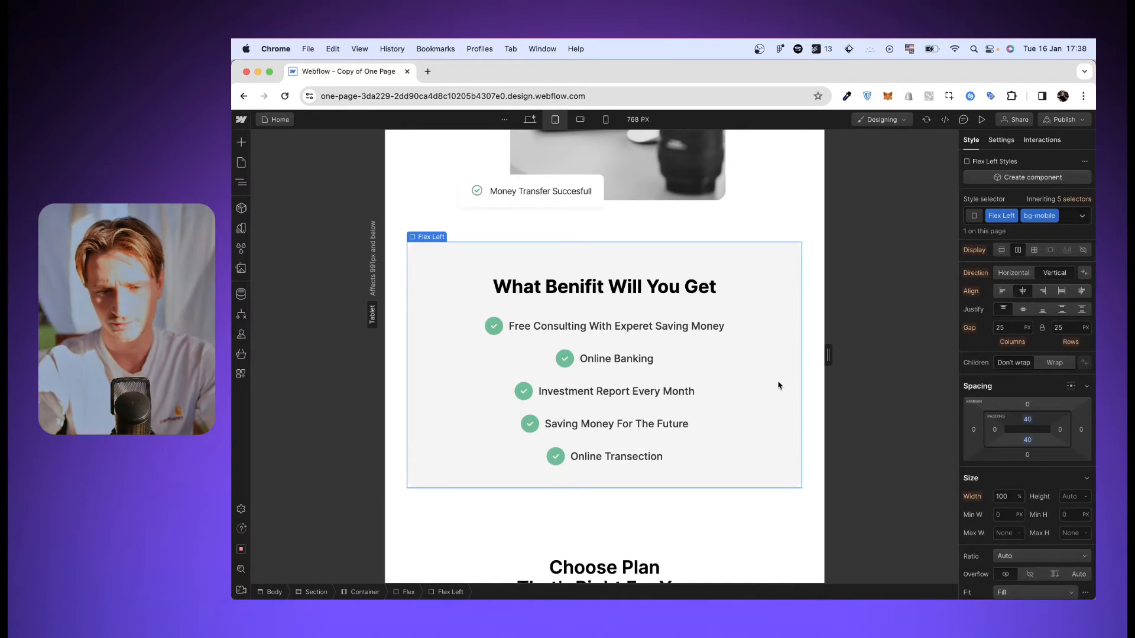
{"action": "left_click", "coordinate": [783, 518]}
Reset the tablet direction and children wrap overrides on the Flex Right block holding the Publishing, Analytics and Engagement items
{"action": "scroll", "coordinate": [782, 518], "scroll_direction": "down", "scroll_amount": 3}
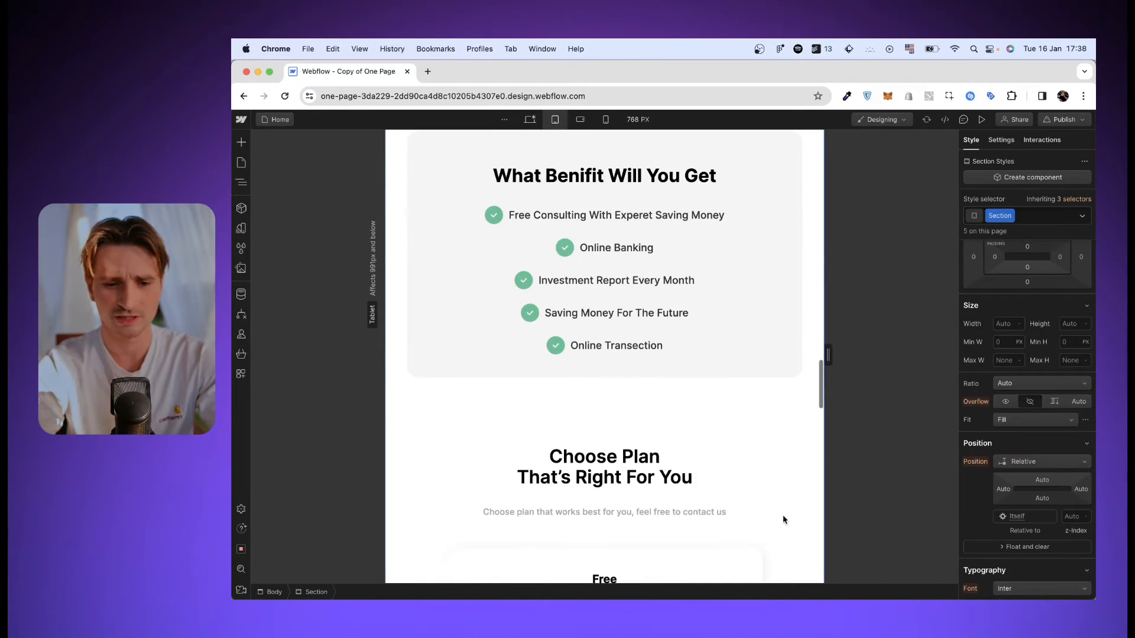
{"action": "scroll", "coordinate": [784, 520], "scroll_direction": "up", "scroll_amount": 1}
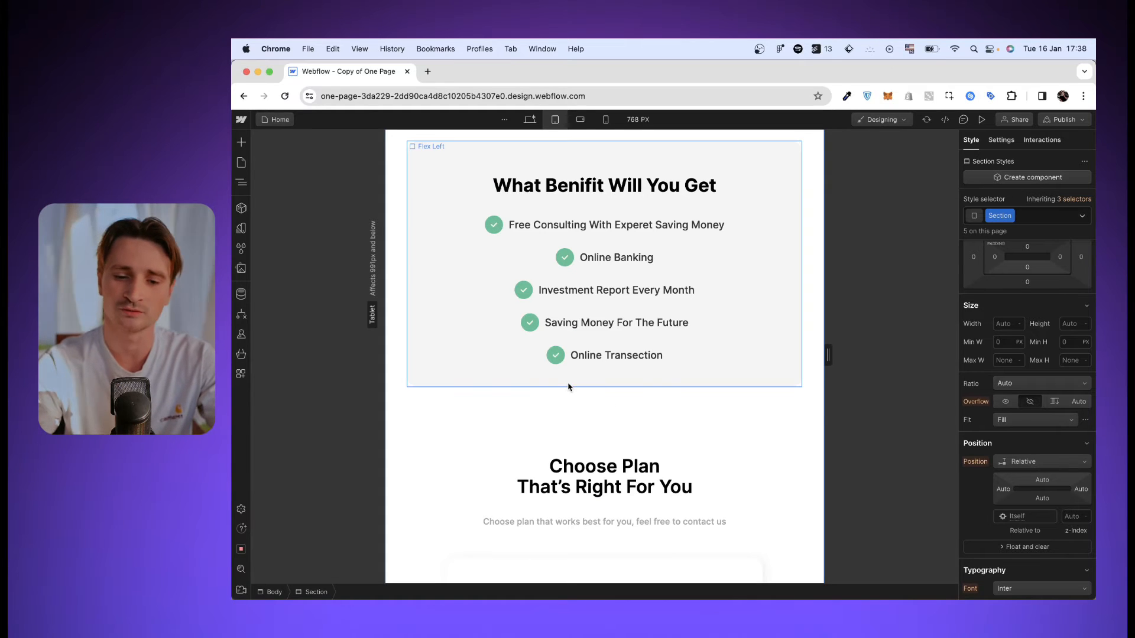
{"action": "scroll", "coordinate": [567, 387], "scroll_direction": "up", "scroll_amount": 1}
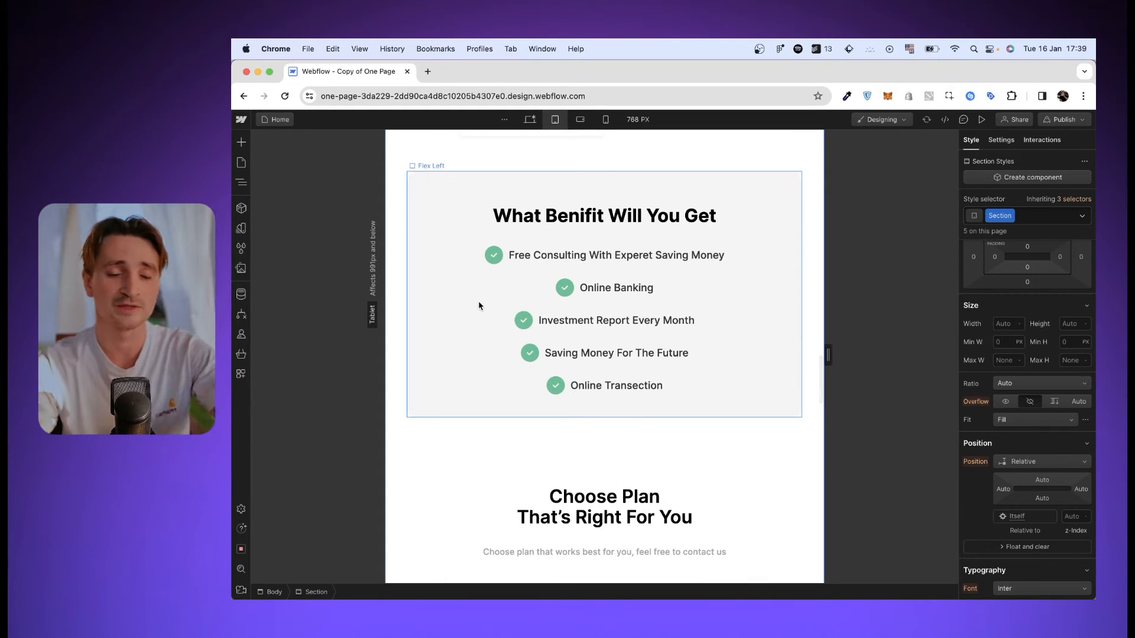
{"action": "scroll", "coordinate": [479, 306], "scroll_direction": "up", "scroll_amount": 15}
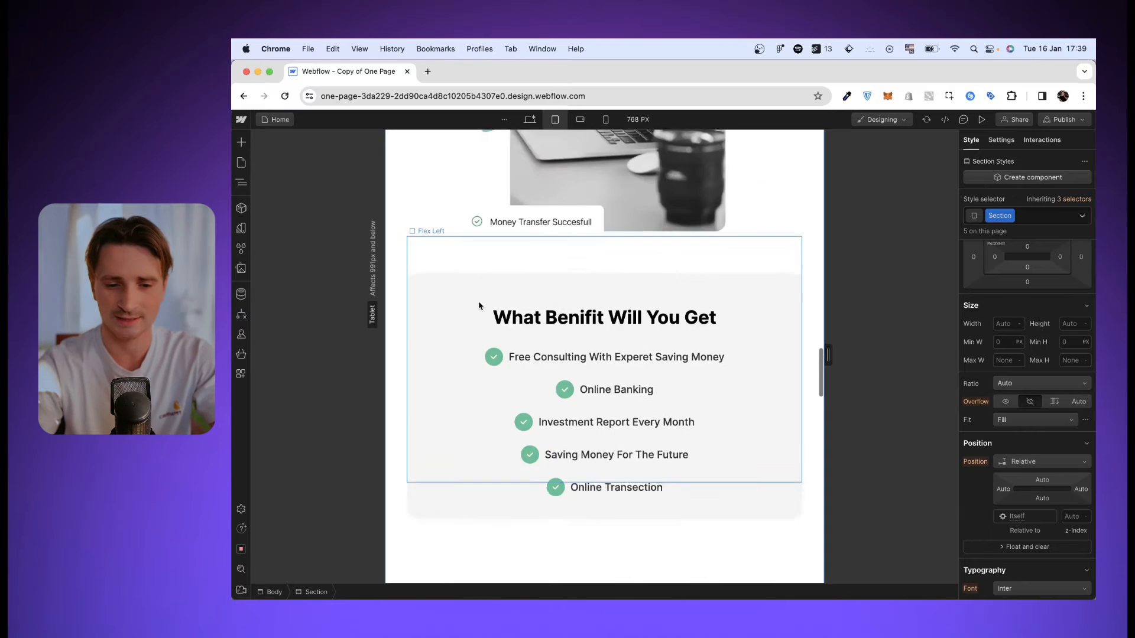
{"action": "scroll", "coordinate": [479, 305], "scroll_direction": "up", "scroll_amount": 1}
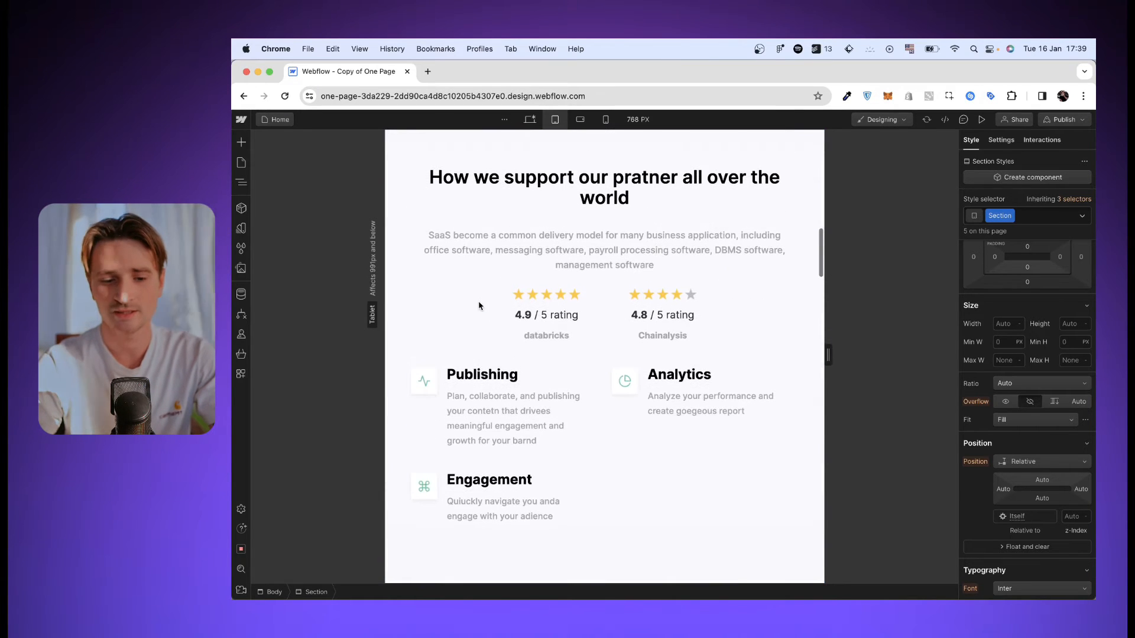
{"action": "left_click", "coordinate": [579, 463]}
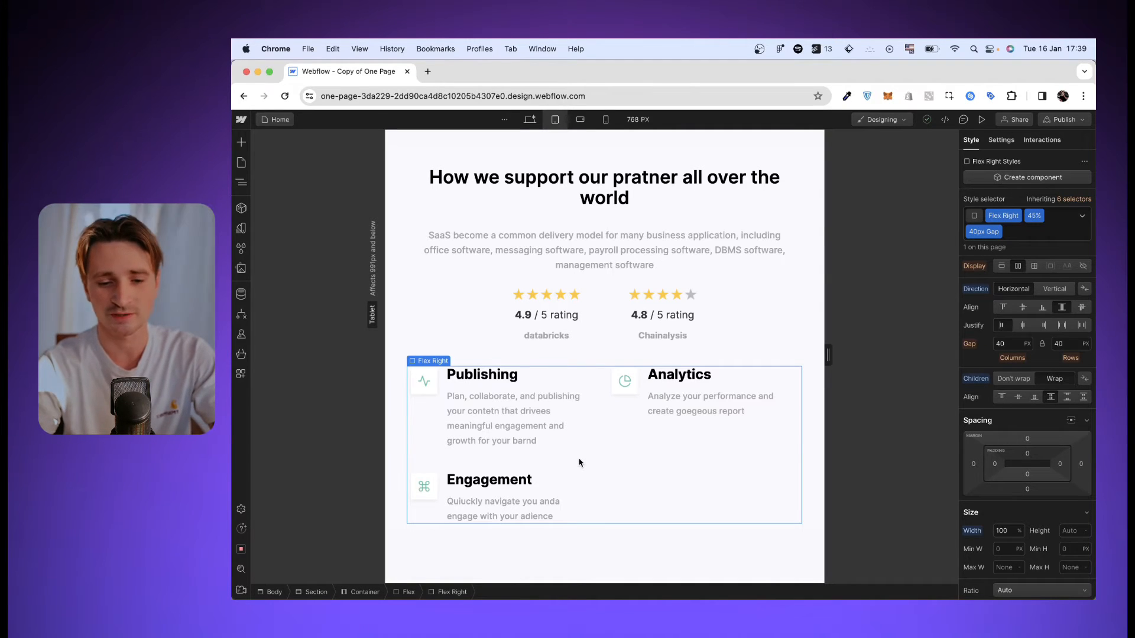
{"action": "left_click", "coordinate": [976, 289]}
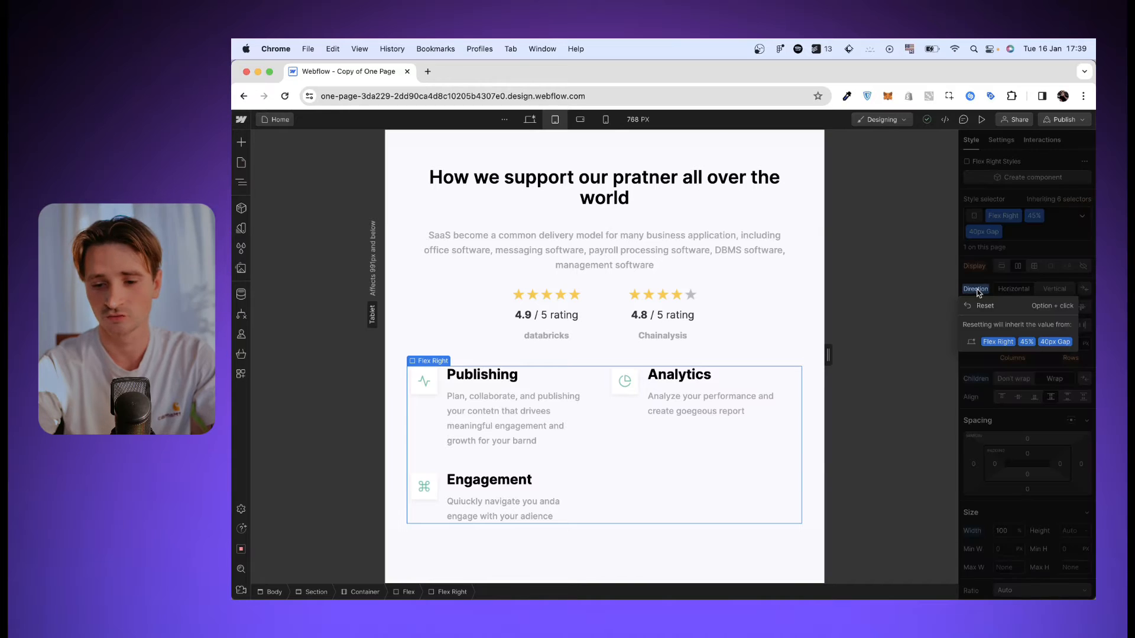
{"action": "left_click", "coordinate": [986, 307]}
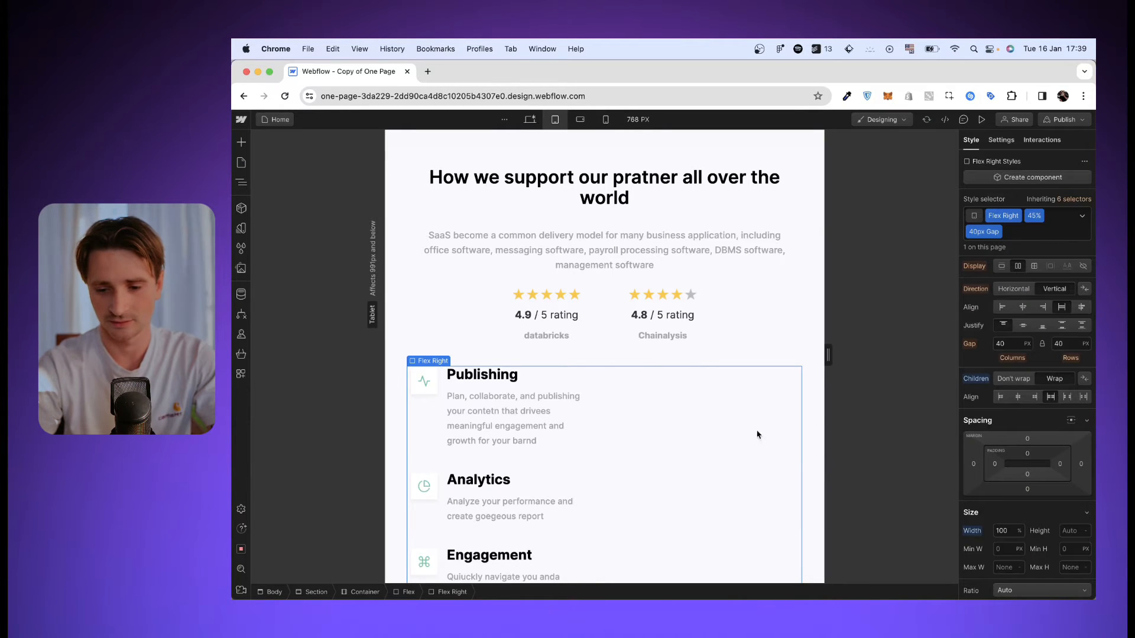
{"action": "left_click", "coordinate": [975, 379]}
{"action": "left_click", "coordinate": [986, 395]}
Reset the tablet width override on the Feature Box class used by the Publishing item
{"action": "left_click", "coordinate": [424, 436]}
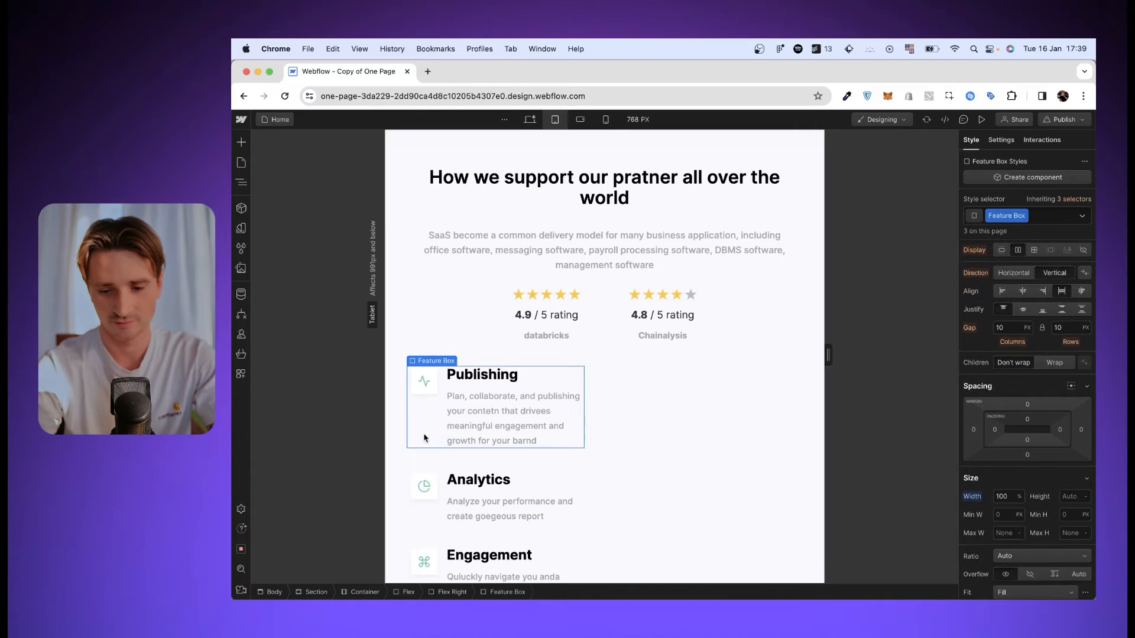
{"action": "left_click", "coordinate": [973, 497]}
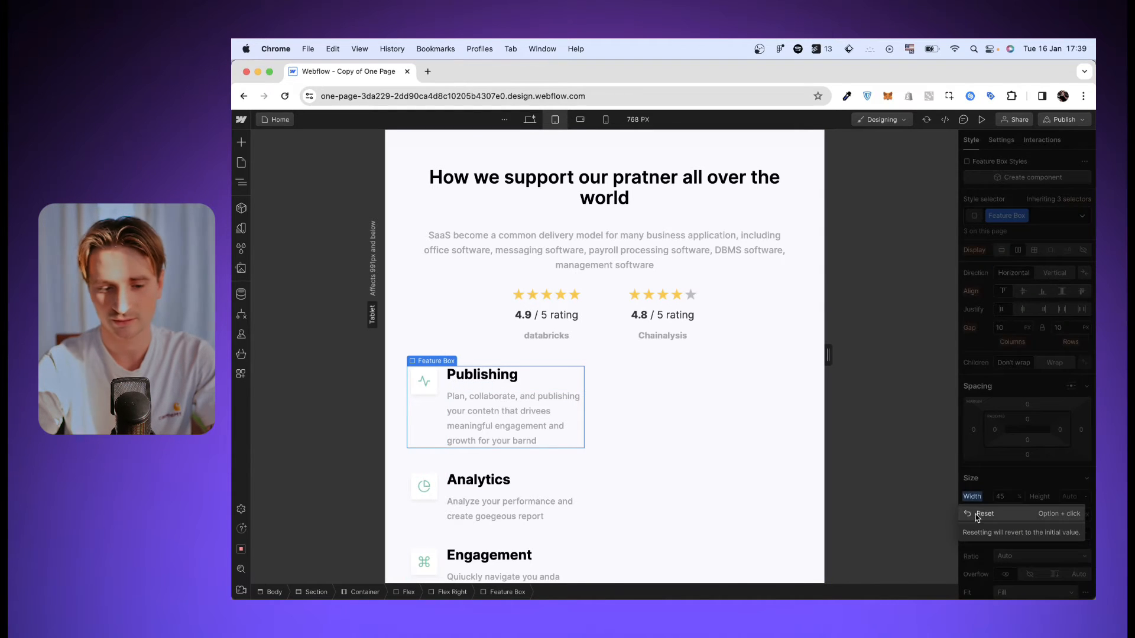
{"action": "left_click", "coordinate": [978, 514]}
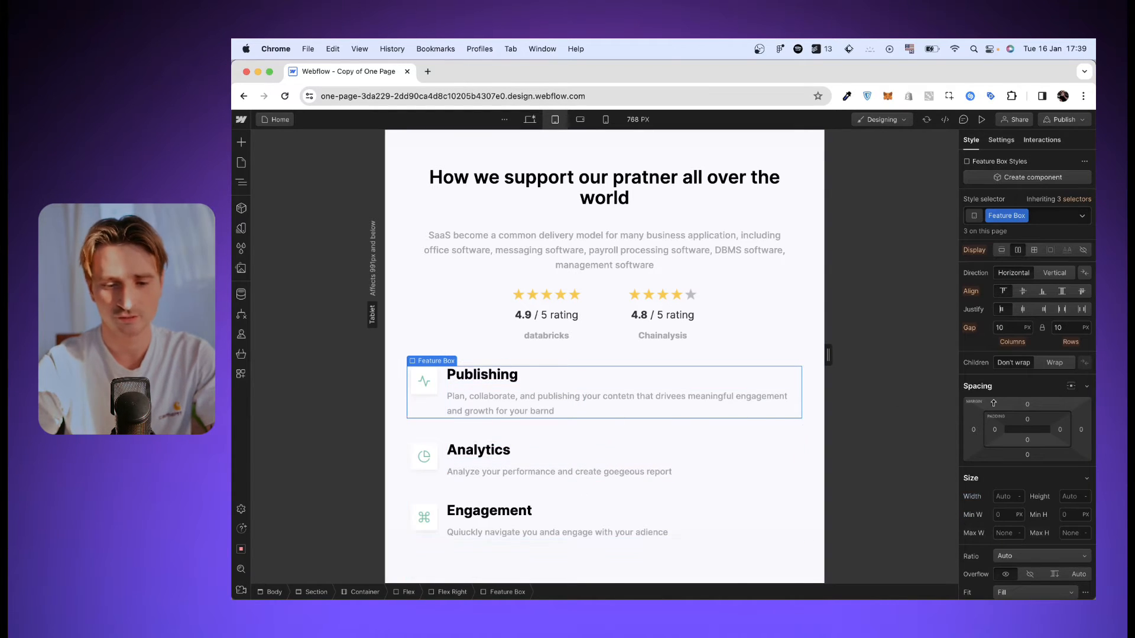
Set the background color of the Feature Box class to white
{"action": "scroll", "coordinate": [1048, 456], "scroll_direction": "down", "scroll_amount": 3}
{"action": "scroll", "coordinate": [1049, 456], "scroll_direction": "down", "scroll_amount": 10}
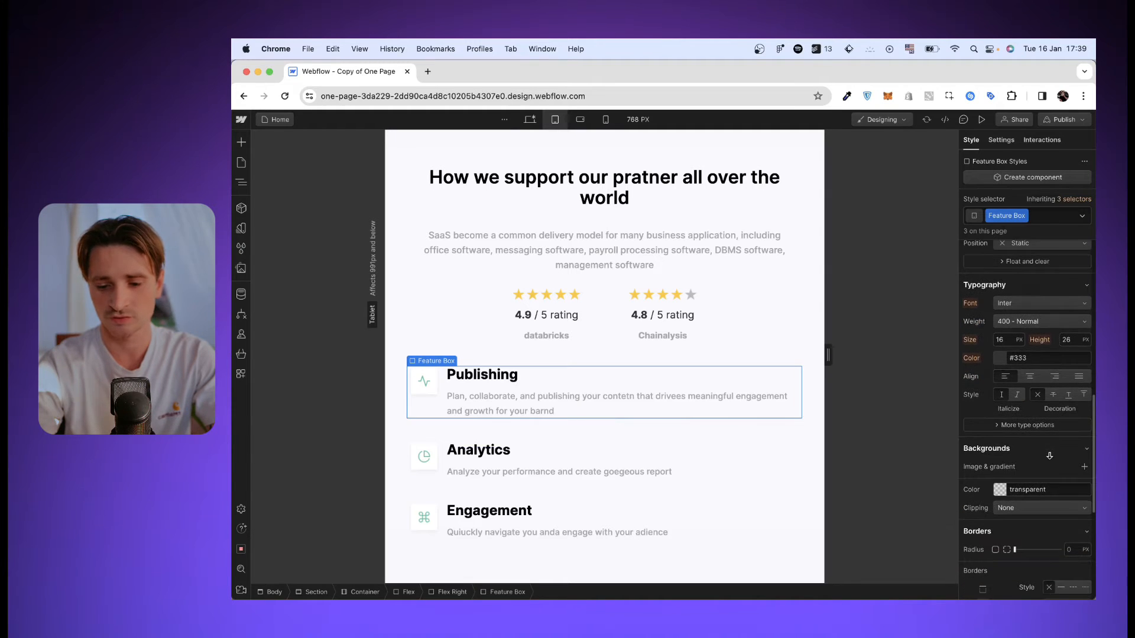
{"action": "scroll", "coordinate": [1049, 456], "scroll_direction": "down", "scroll_amount": 3}
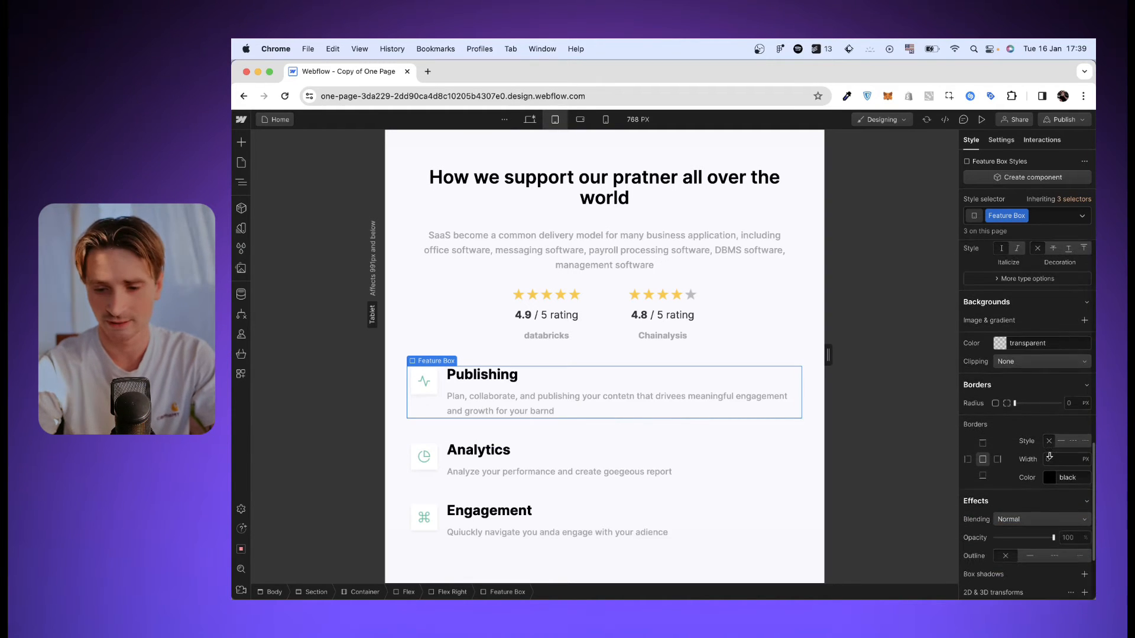
{"action": "left_click", "coordinate": [999, 343]}
{"action": "left_click_drag", "start_coordinate": [981, 361], "coordinate": [904, 324]}
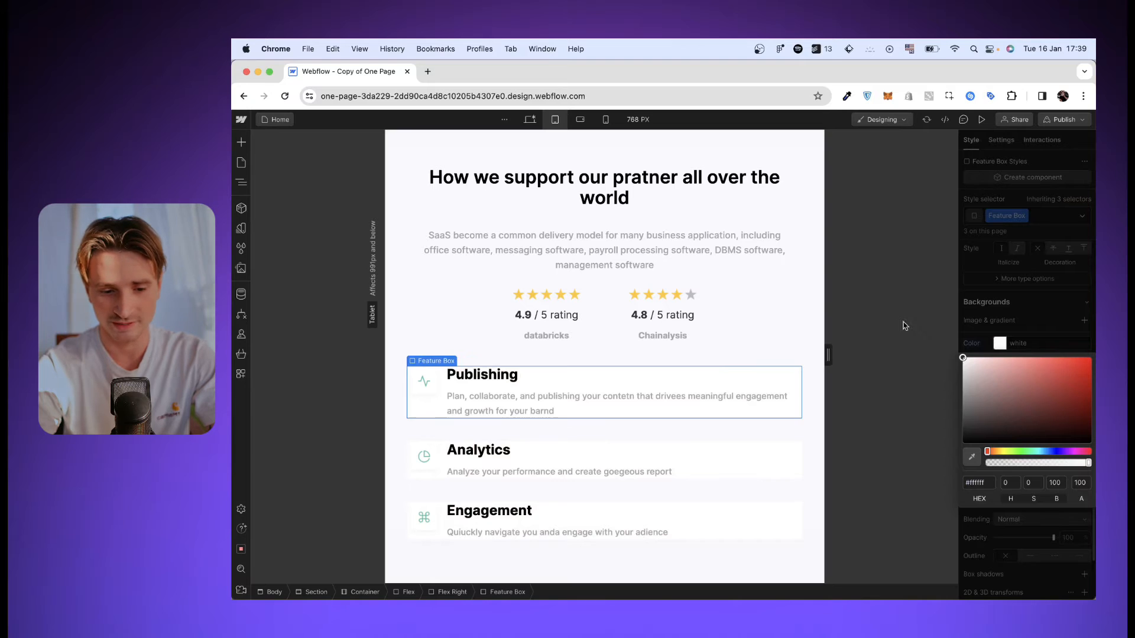
{"action": "left_click", "coordinate": [1063, 323]}
Set the top and bottom padding of the Feature Box class to 10 px
{"action": "scroll", "coordinate": [1047, 371], "scroll_direction": "down", "scroll_amount": 2}
{"action": "scroll", "coordinate": [1048, 372], "scroll_direction": "up", "scroll_amount": 12}
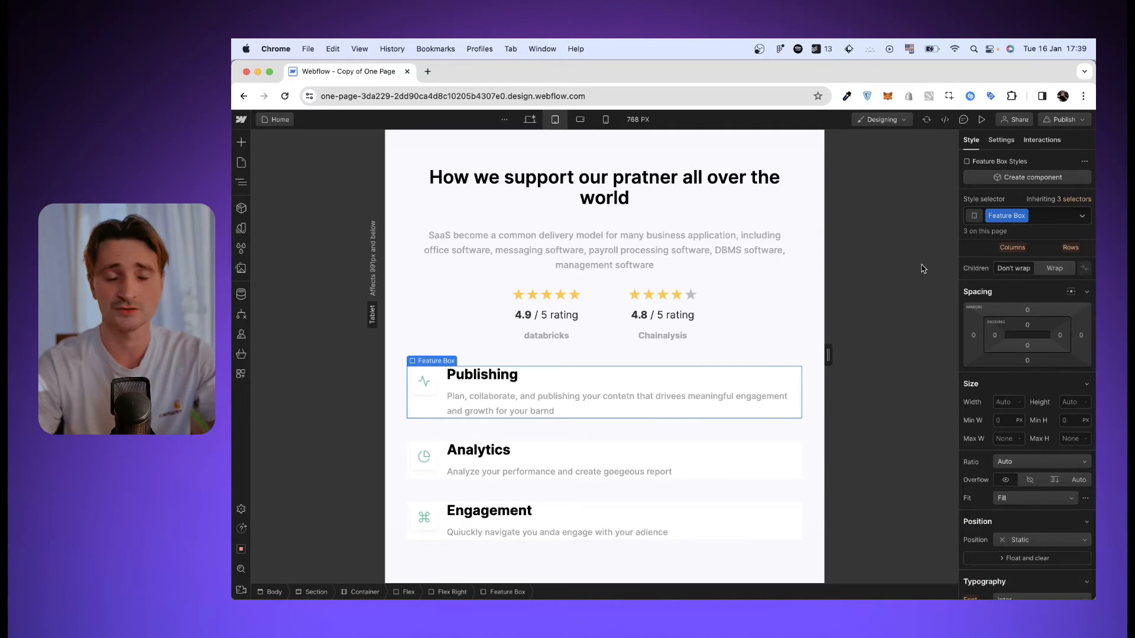
{"action": "left_click", "coordinate": [1027, 324]}
{"action": "type", "text": "10p"}
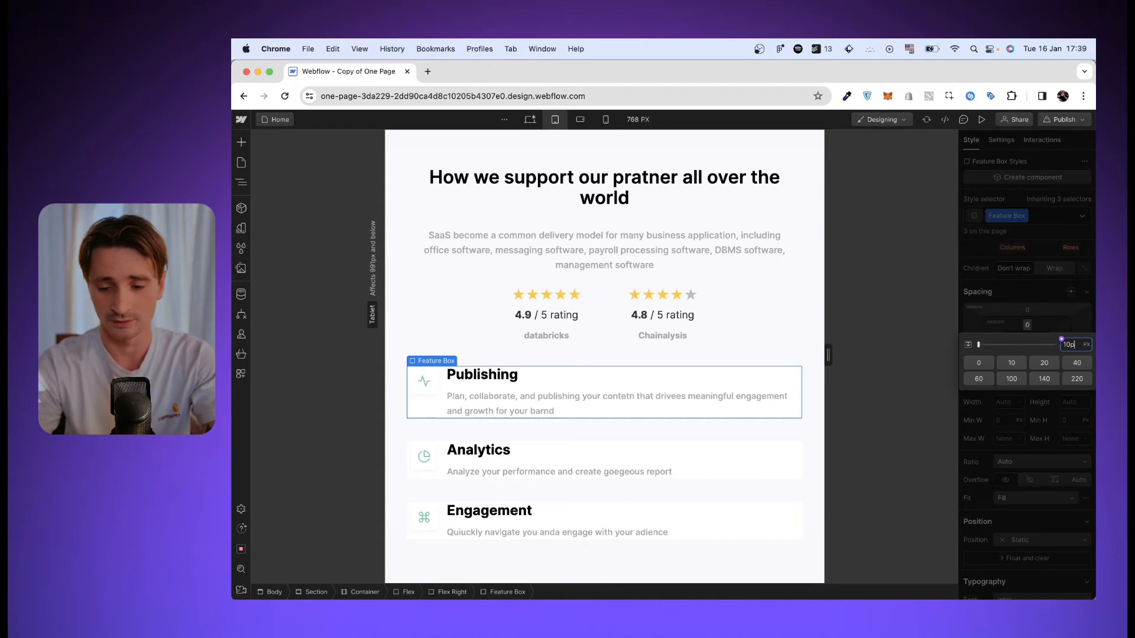
{"action": "type", "text": "x"}
{"action": "key", "text": "Return"}
{"action": "left_click", "coordinate": [1027, 345]}
{"action": "type", "text": "10"}
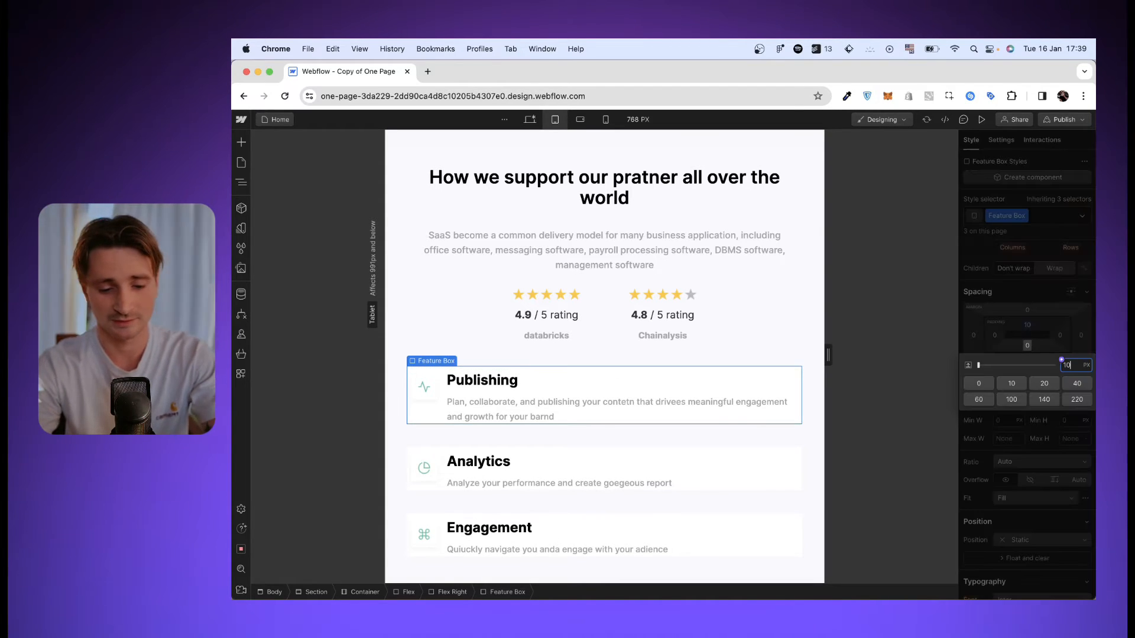
{"action": "key", "text": "Return"}
Set the left and right padding of the Feature Box class to 10 px
{"action": "left_click", "coordinate": [995, 335]}
{"action": "type", "text": "10p"}
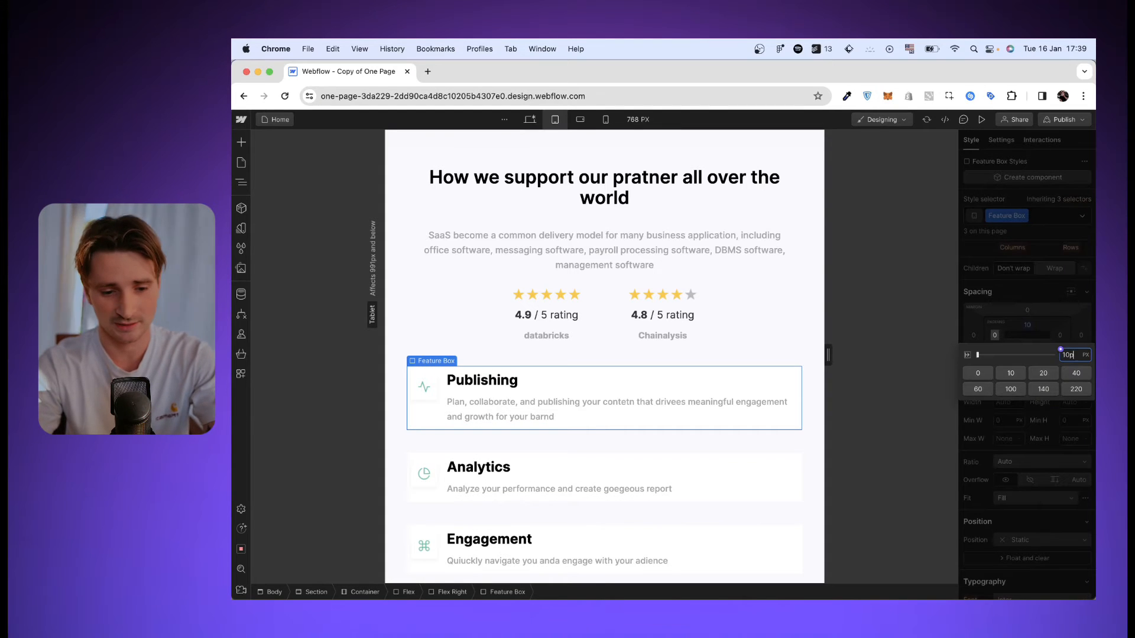
{"action": "type", "text": "x"}
{"action": "key", "text": "Return"}
{"action": "left_click", "coordinate": [1060, 335]}
{"action": "type", "text": "10p"}
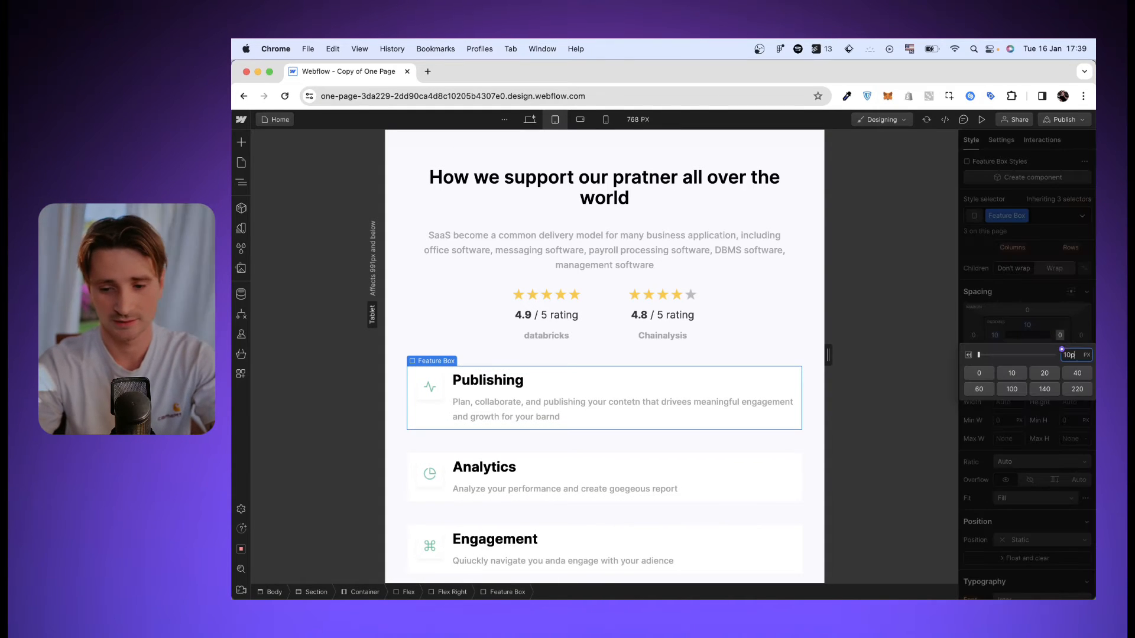
{"action": "type", "text": "x"}
{"action": "key", "text": "Return"}
Round the corners of the Feature Box class with a 20 px border radius
{"action": "scroll", "coordinate": [1016, 426], "scroll_direction": "down", "scroll_amount": 5}
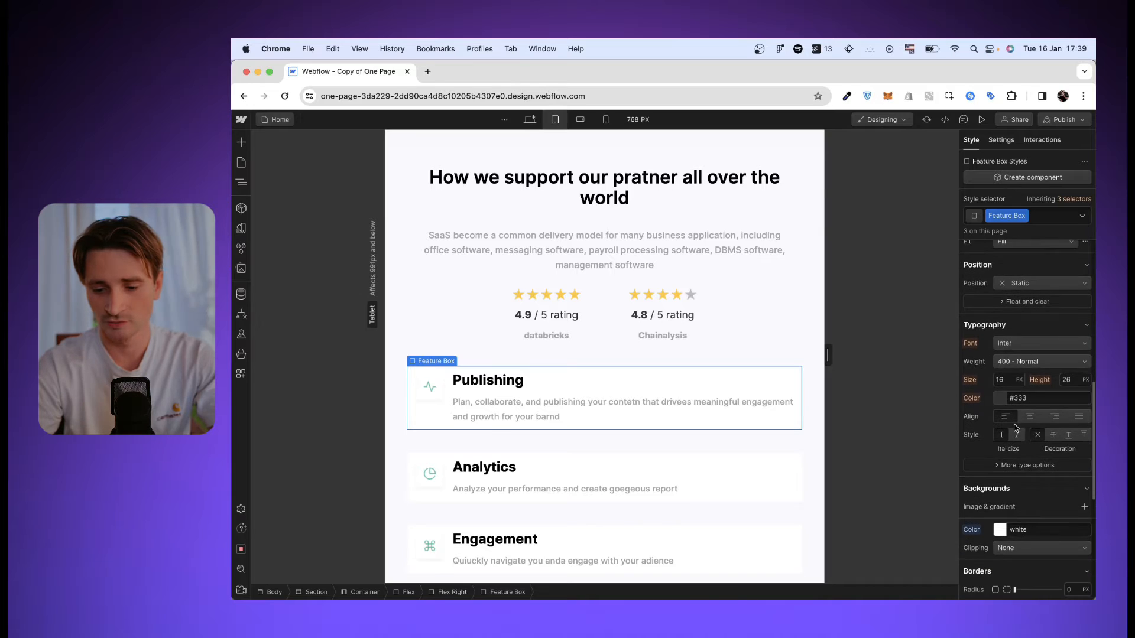
{"action": "scroll", "coordinate": [1015, 426], "scroll_direction": "down", "scroll_amount": 2}
{"action": "left_click", "coordinate": [1069, 524]}
{"action": "type", "text": "2"}
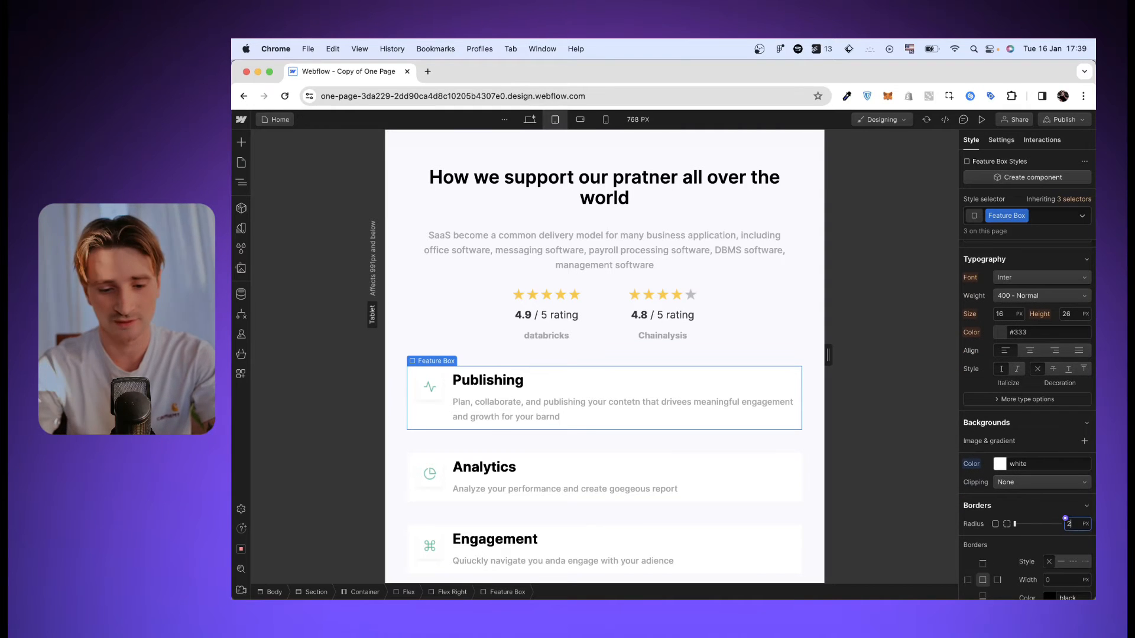
{"action": "type", "text": "0"}
{"action": "key", "text": "Return"}
{"action": "left_click", "coordinate": [713, 484]}
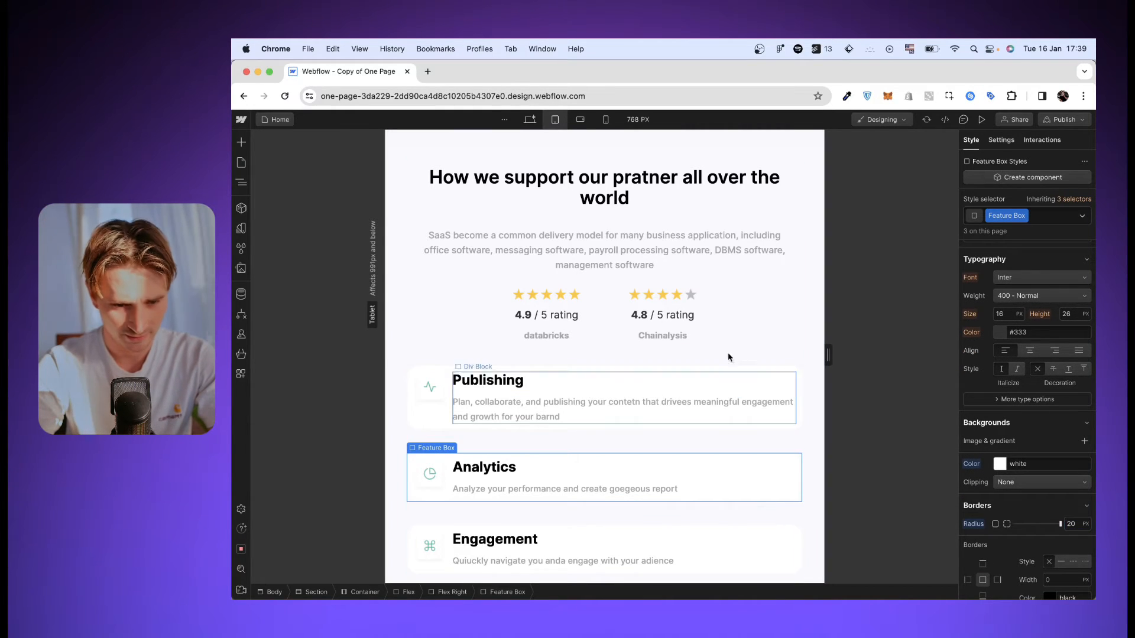
{"action": "left_click", "coordinate": [720, 317]}
{"action": "scroll", "coordinate": [721, 318], "scroll_direction": "down", "scroll_amount": 1}
{"action": "scroll", "coordinate": [720, 317], "scroll_direction": "down", "scroll_amount": 3}
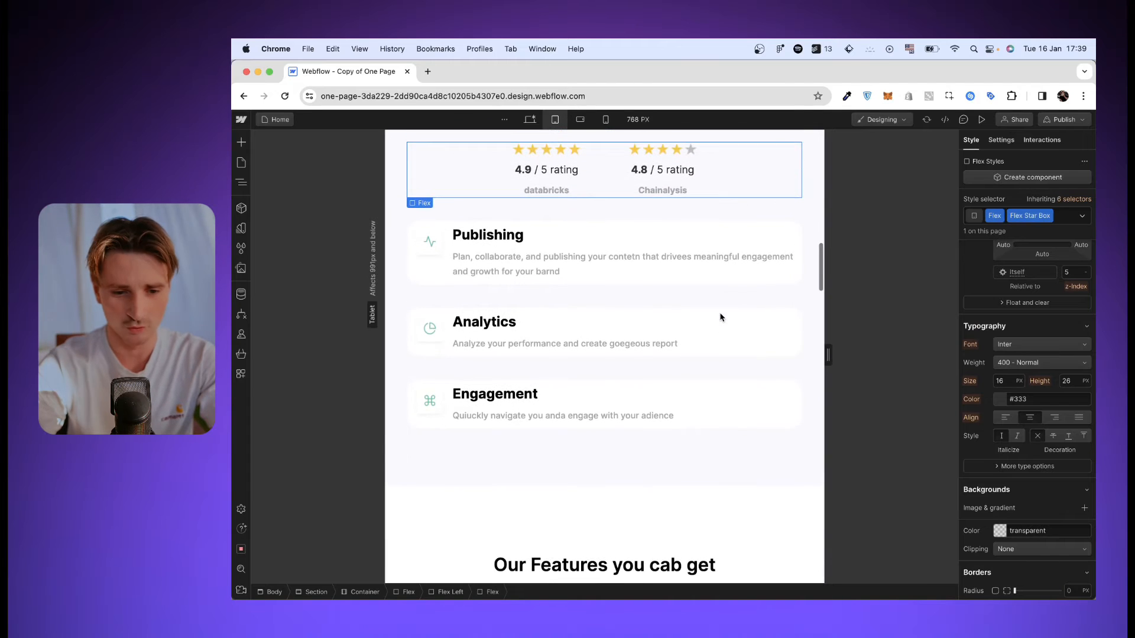
Set the gap of the Flex Right block holding the Publishing, Analytics and Engagement boxes to 20 px
{"action": "scroll", "coordinate": [720, 317], "scroll_direction": "up", "scroll_amount": 3}
{"action": "left_click", "coordinate": [727, 397]}
{"action": "scroll", "coordinate": [1005, 350], "scroll_direction": "up", "scroll_amount": 5}
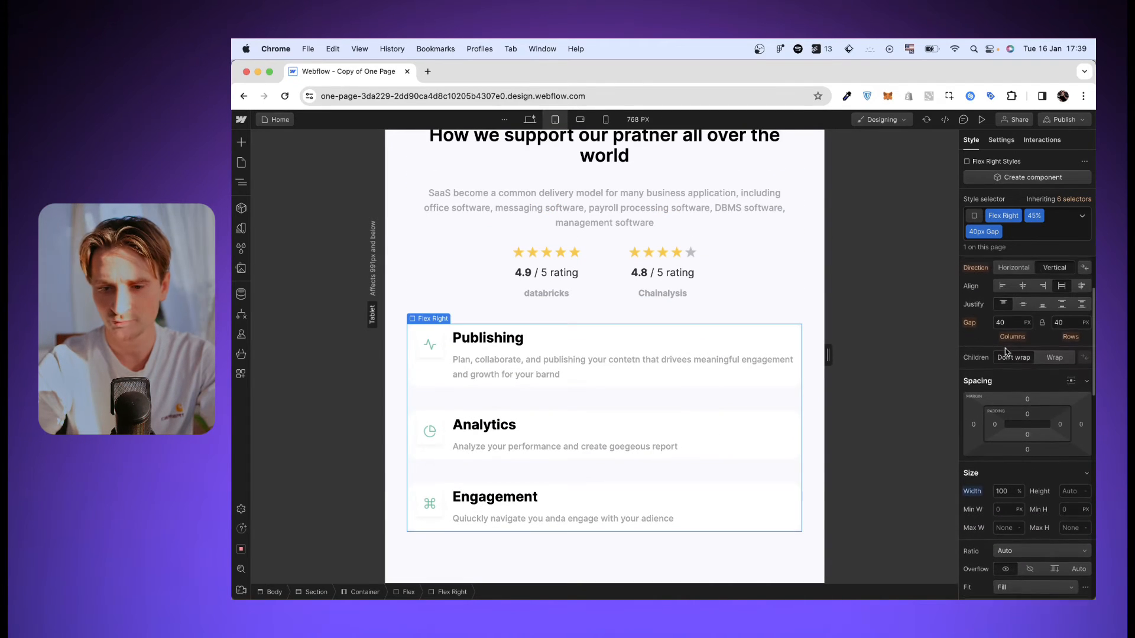
{"action": "left_click", "coordinate": [1020, 332]}
{"action": "type", "text": "20"}
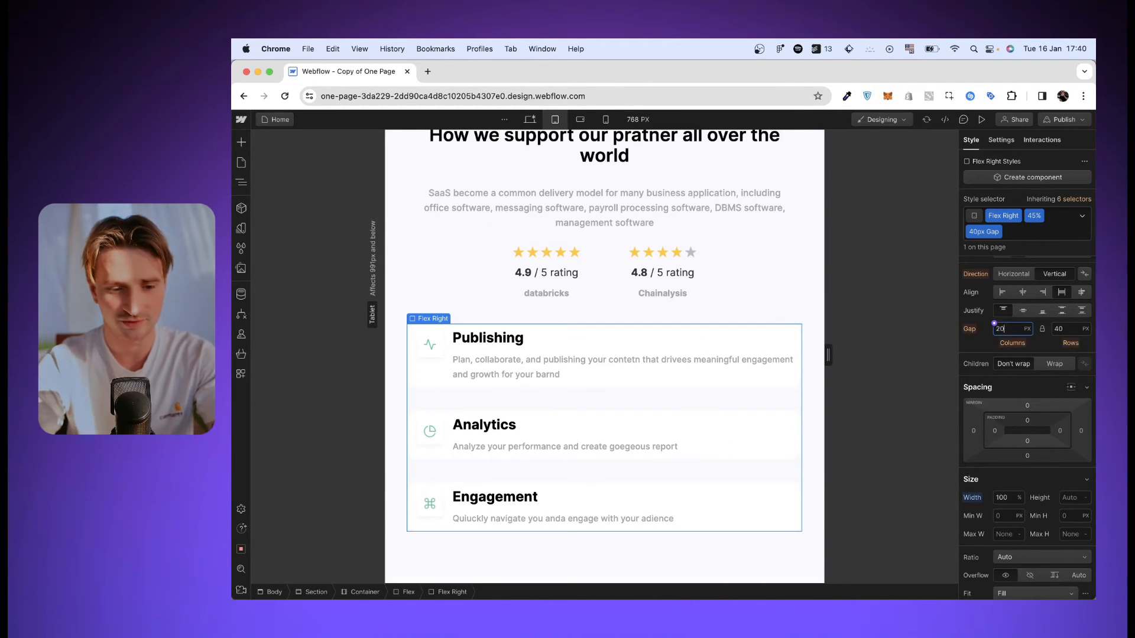
{"action": "key", "text": "Return"}
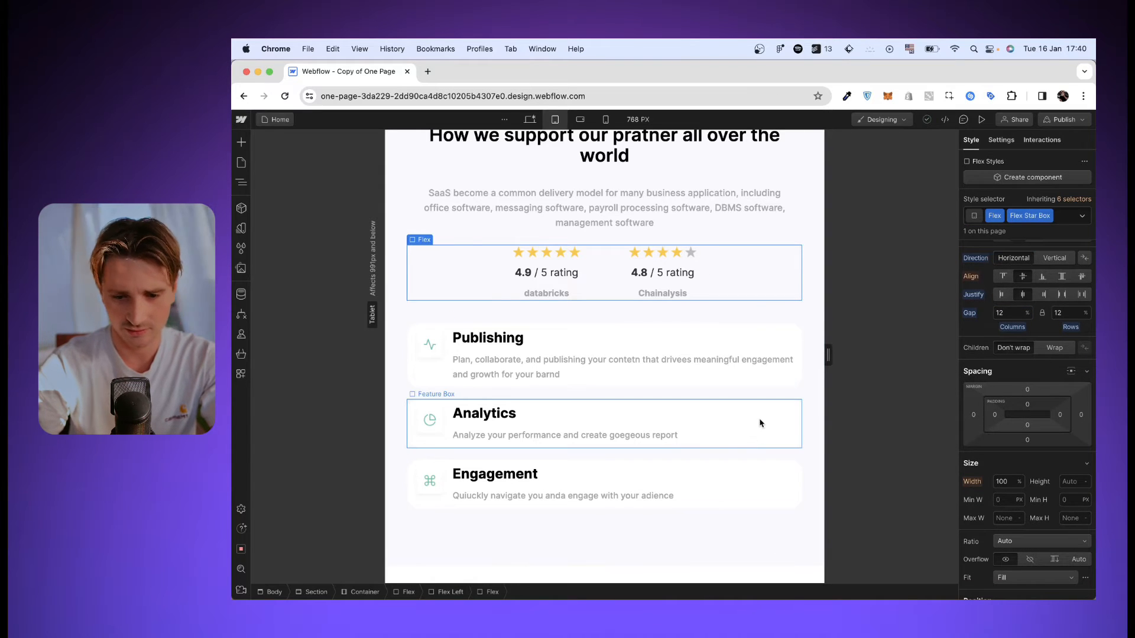
Set the top and bottom padding of the Feature Box class to 20 px
{"action": "left_click", "coordinate": [759, 423]}
{"action": "left_click", "coordinate": [1027, 405]}
{"action": "type", "text": "20"}
{"action": "key", "text": "Return"}
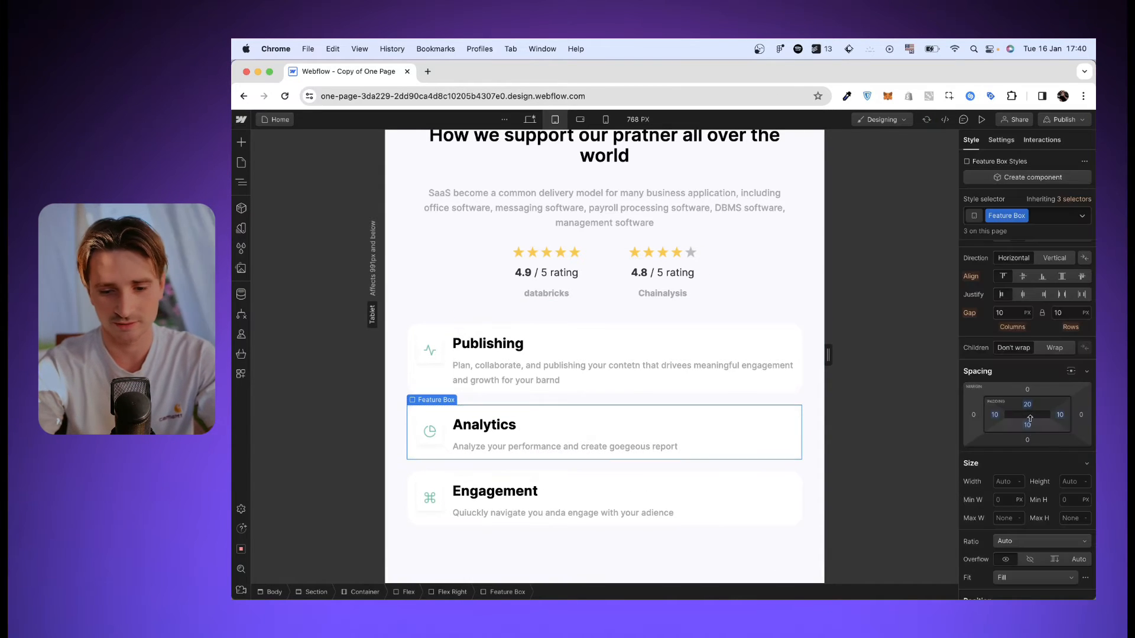
{"action": "left_click", "coordinate": [1027, 425]}
{"action": "type", "text": "20"}
{"action": "key", "text": "Return"}
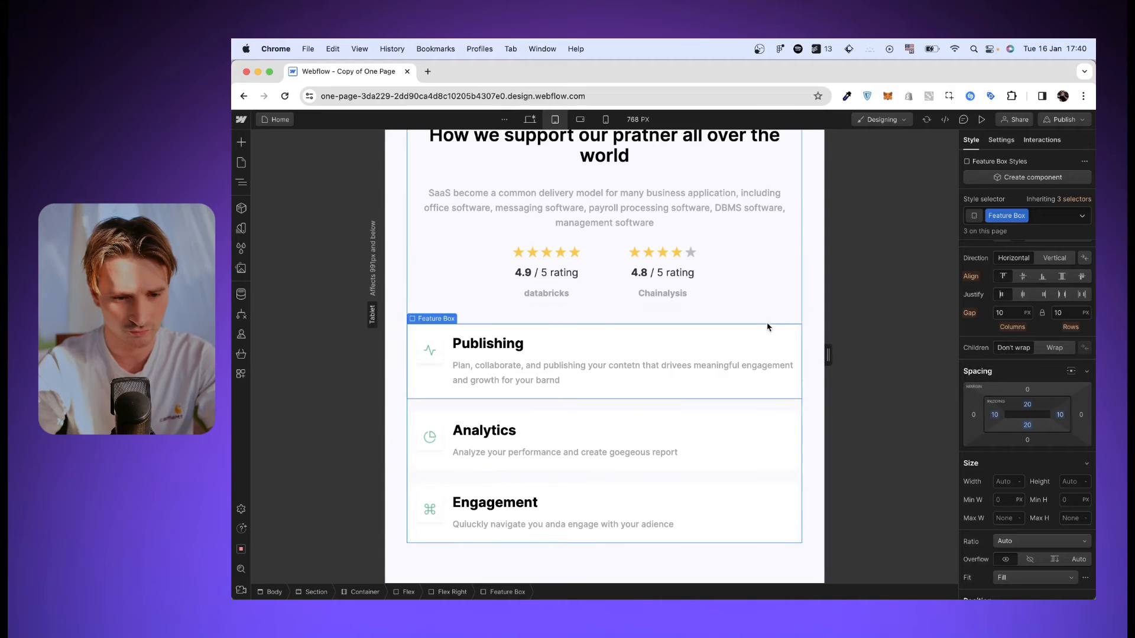
{"action": "left_click", "coordinate": [786, 245]}
{"action": "left_click", "coordinate": [605, 292]}
{"action": "scroll", "coordinate": [438, 336], "scroll_direction": "down", "scroll_amount": 1}
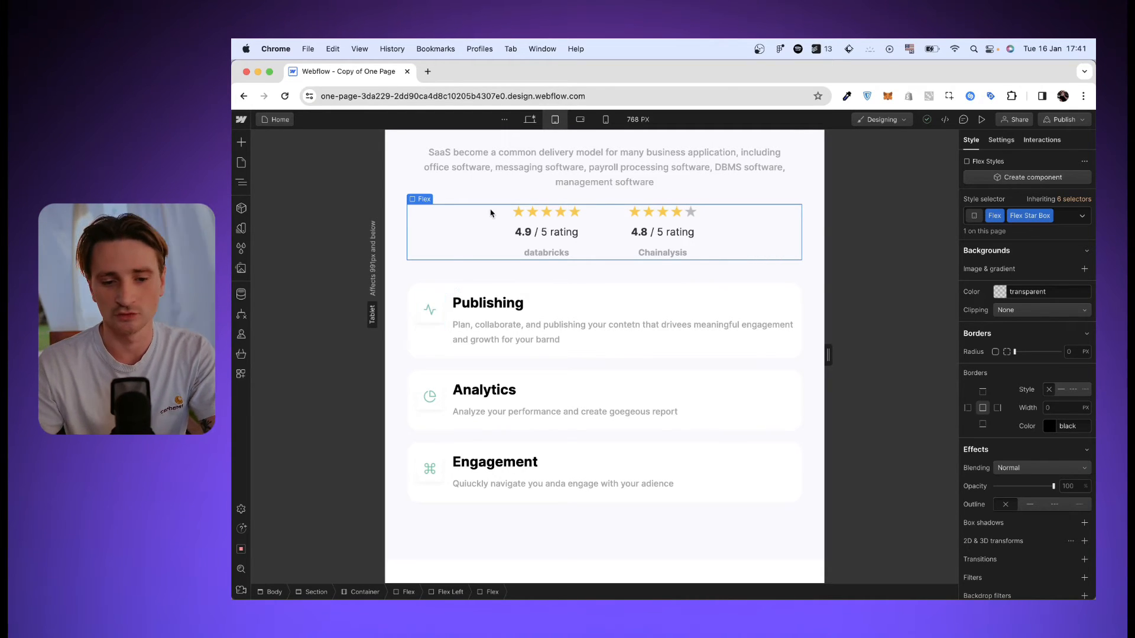
Switch to the mobile landscape breakpoint and set the hero heading's font size to 51 px
{"action": "scroll", "coordinate": [473, 266], "scroll_direction": "up", "scroll_amount": 20}
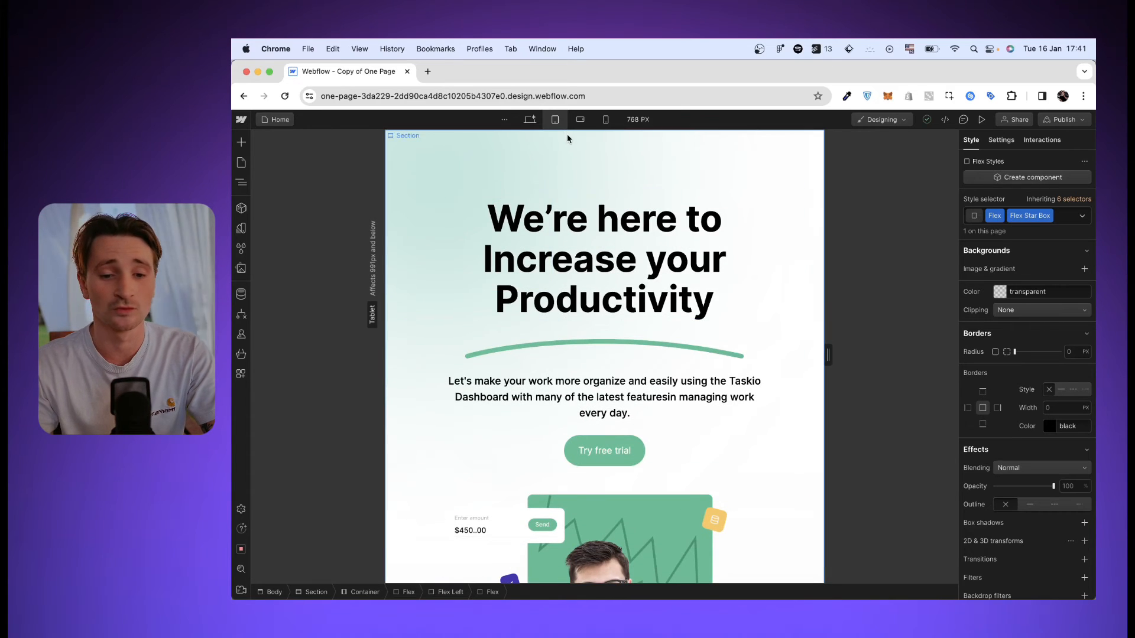
{"action": "left_click", "coordinate": [581, 120]}
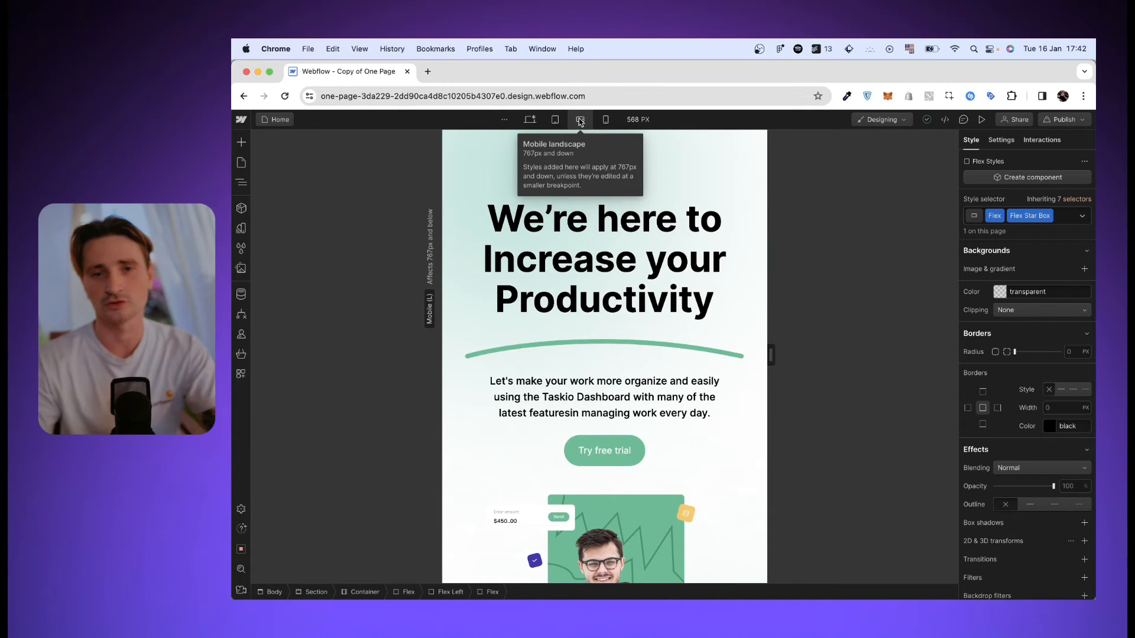
{"action": "left_click", "coordinate": [640, 243]}
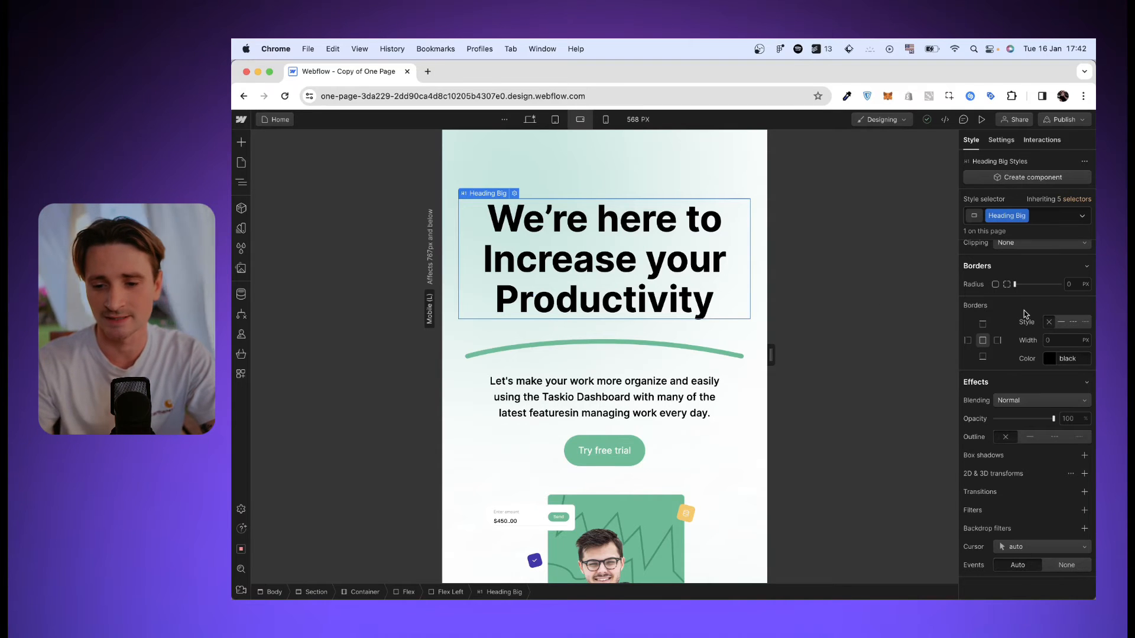
{"action": "scroll", "coordinate": [996, 372], "scroll_direction": "up", "scroll_amount": 5}
{"action": "left_click", "coordinate": [1004, 344]}
{"action": "key", "text": "Down"}
{"action": "key", "text": "Down"}
{"action": "key", "text": "Down"}
{"action": "key", "text": "Down"}
{"action": "key", "text": "Down"}
{"action": "key", "text": "Down"}
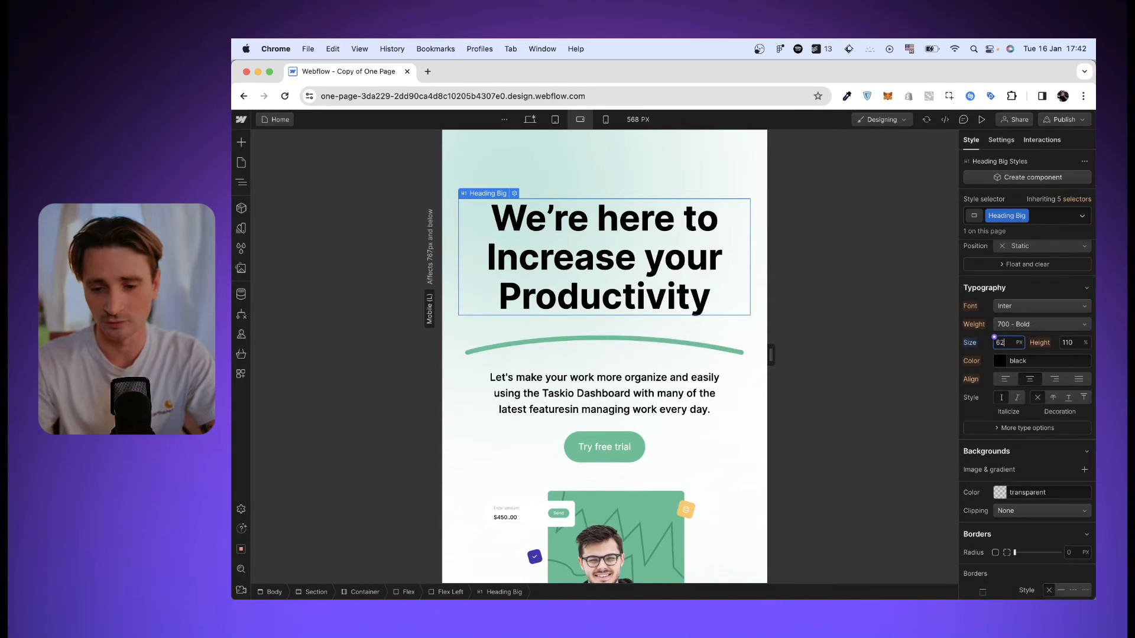
{"action": "key", "text": "Down"}
{"action": "key", "text": "Down"}
{"action": "key", "text": "Down"}
{"action": "key", "text": "Down"}
{"action": "key", "text": "Down"}
{"action": "key", "text": "Down"}
{"action": "key", "text": "Down"}
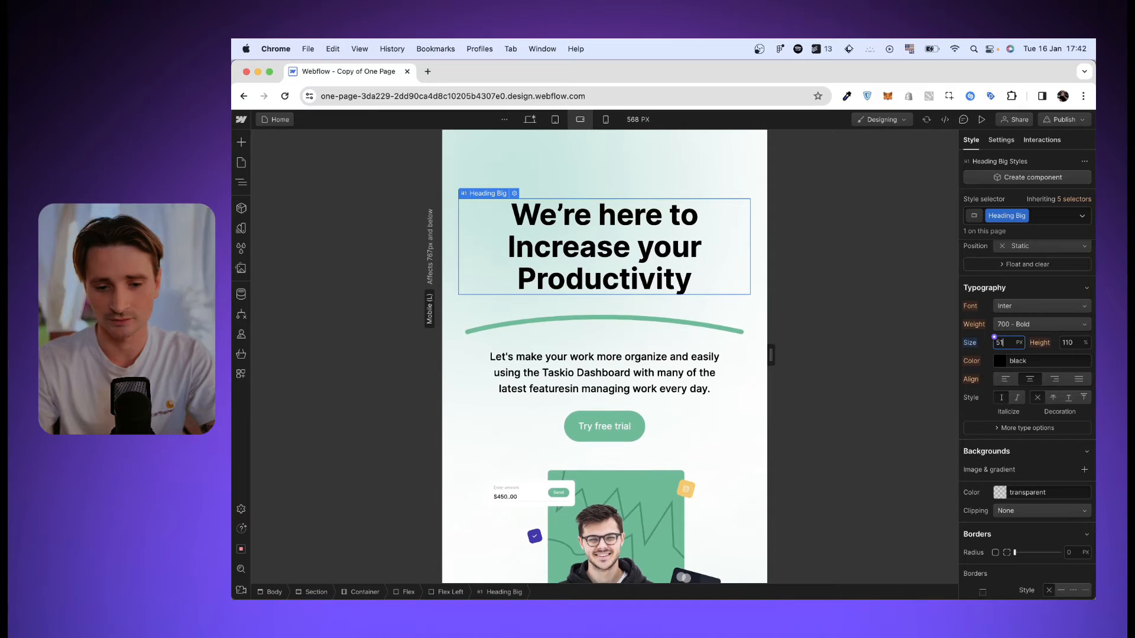
Set the line height of the hero heading to 105%
{"action": "left_click", "coordinate": [1072, 343]}
{"action": "key", "text": "Down"}
{"action": "key", "text": "Down"}
{"action": "key", "text": "Down"}
{"action": "key", "text": "Down"}
{"action": "key", "text": "Down"}
{"action": "key", "text": "Down"}
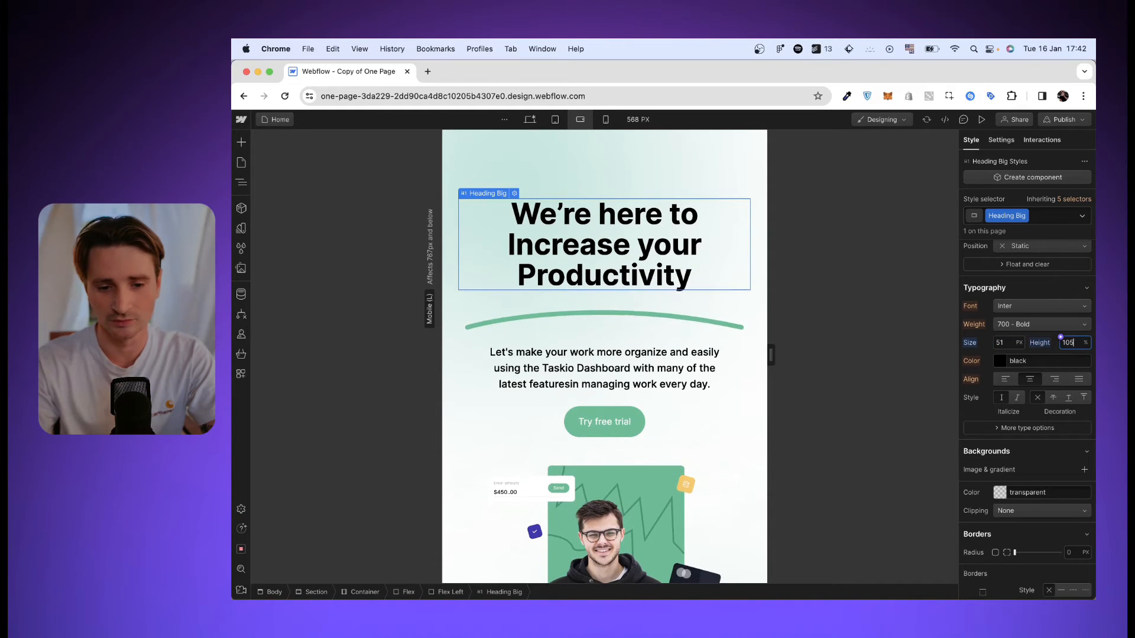
Set the width of the Flex Right block around the hero banner image to 85%
{"action": "left_click", "coordinate": [635, 371]}
{"action": "scroll", "coordinate": [635, 373], "scroll_direction": "down", "scroll_amount": 5}
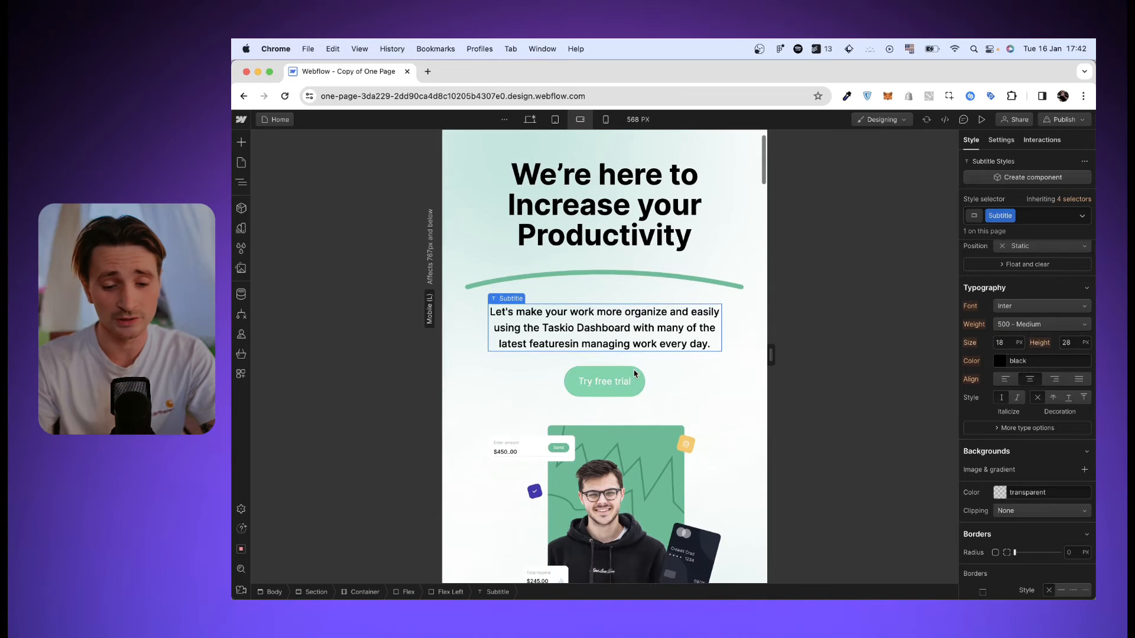
{"action": "left_click", "coordinate": [656, 378]}
{"action": "scroll", "coordinate": [1003, 378], "scroll_direction": "up", "scroll_amount": 5}
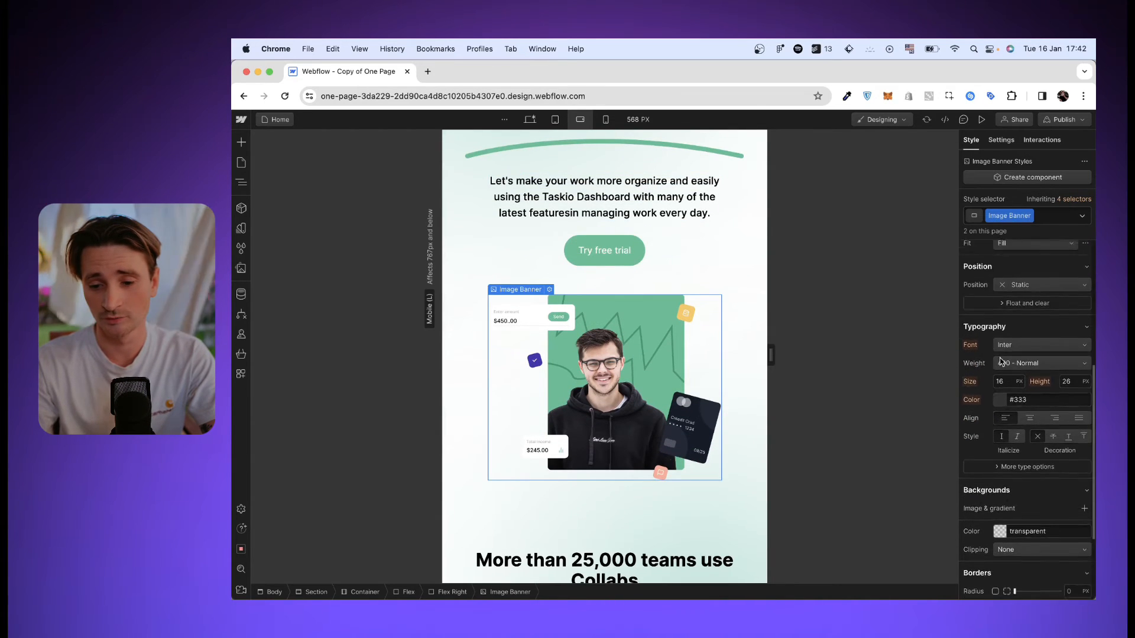
{"action": "key", "text": "Up"}
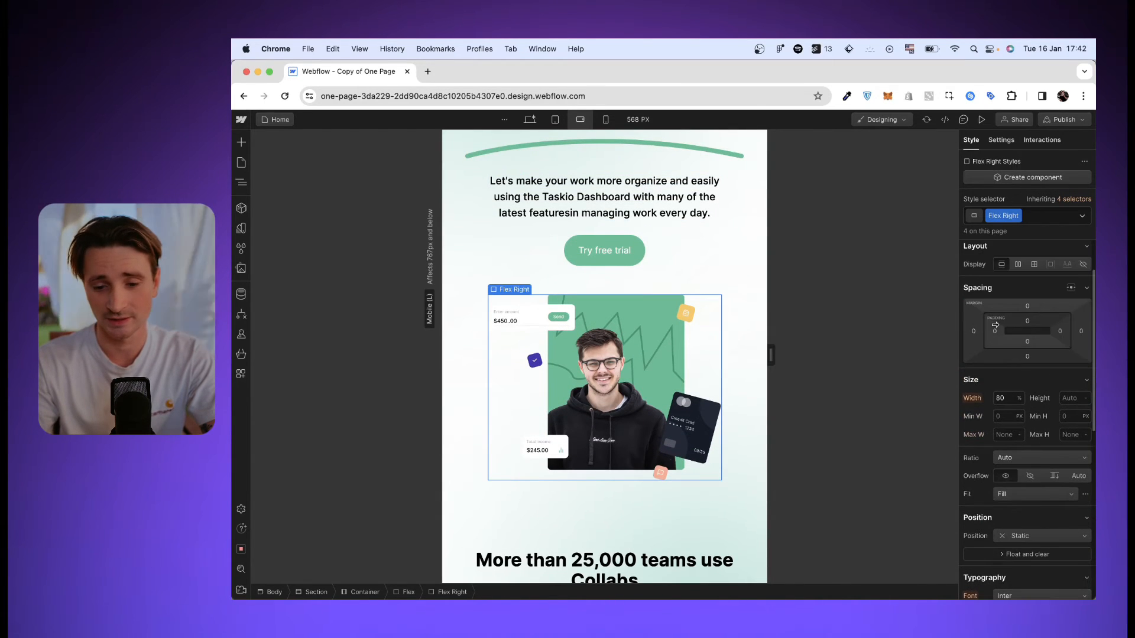
{"action": "left_click", "coordinate": [1008, 396]}
{"action": "key", "text": "Up"}
{"action": "key", "text": "Up"}
{"action": "key", "text": "Up"}
{"action": "key", "text": "Up"}
{"action": "key", "text": "Up"}
{"action": "scroll", "coordinate": [580, 389], "scroll_direction": "up", "scroll_amount": 5}
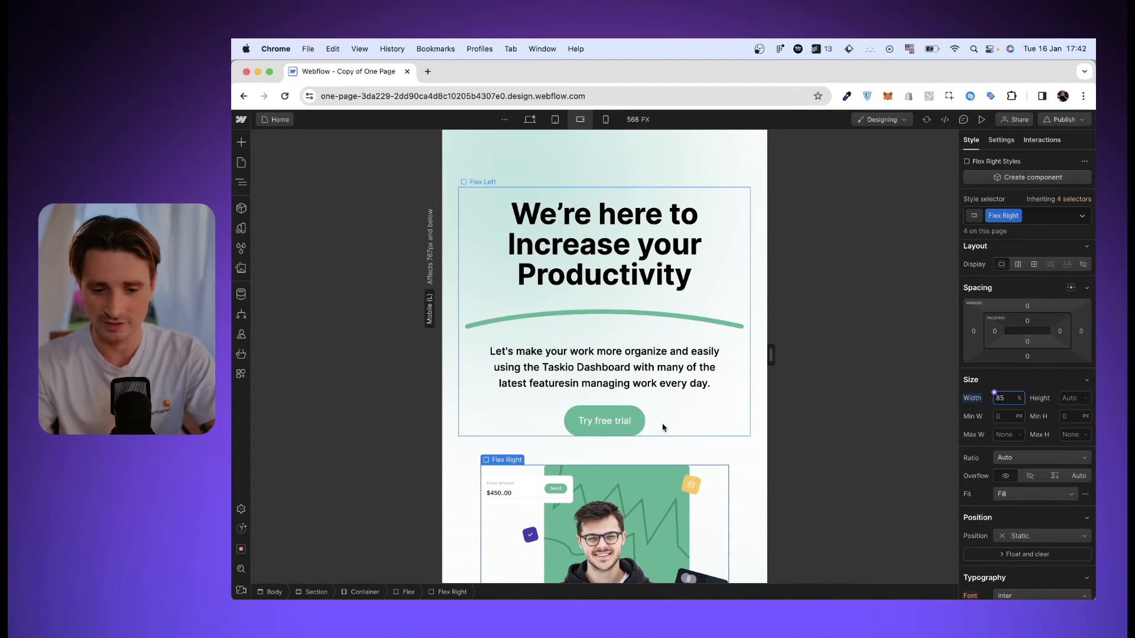
Set the direction of the Flex block holding the three feature columns to vertical
{"action": "scroll", "coordinate": [662, 427], "scroll_direction": "down", "scroll_amount": 10}
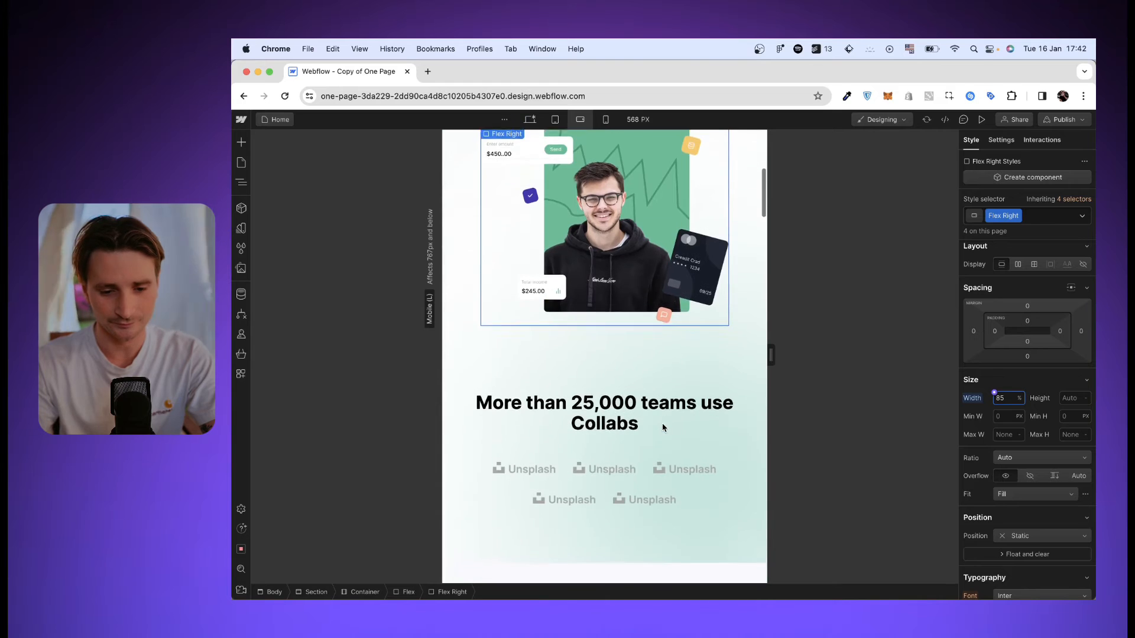
{"action": "scroll", "coordinate": [662, 427], "scroll_direction": "down", "scroll_amount": 9}
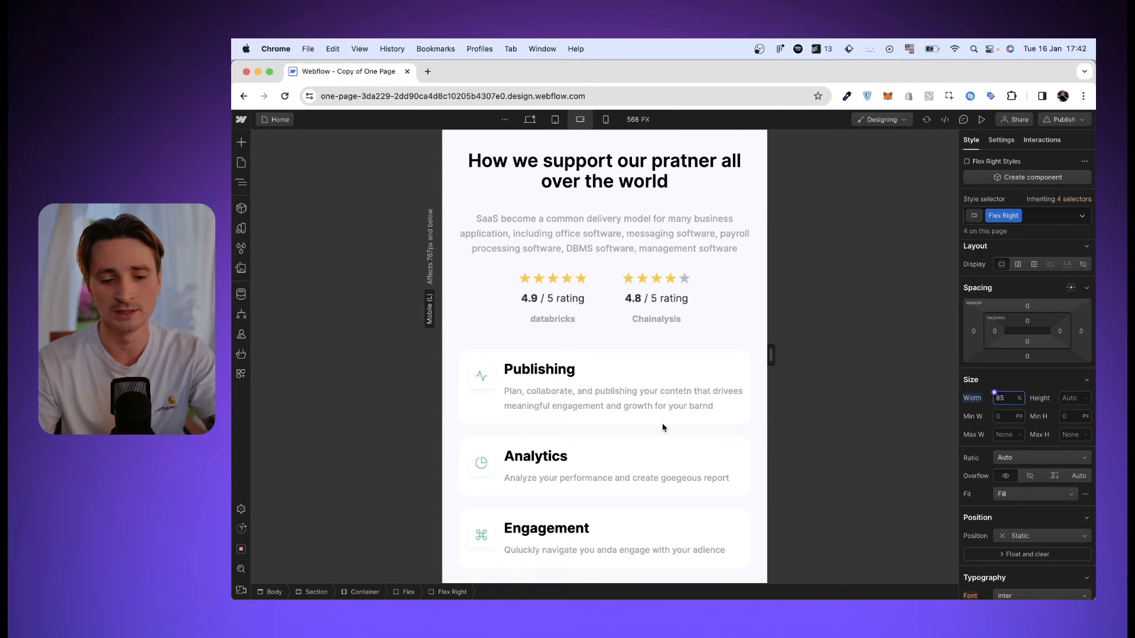
{"action": "scroll", "coordinate": [663, 427], "scroll_direction": "down", "scroll_amount": 3}
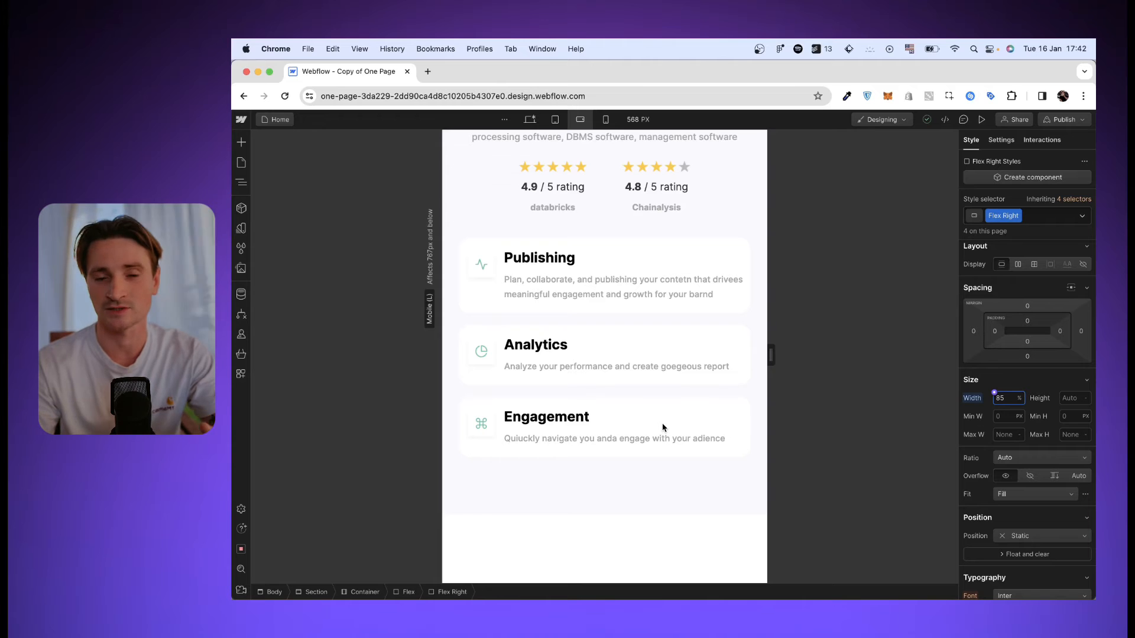
{"action": "scroll", "coordinate": [663, 427], "scroll_direction": "down", "scroll_amount": 9}
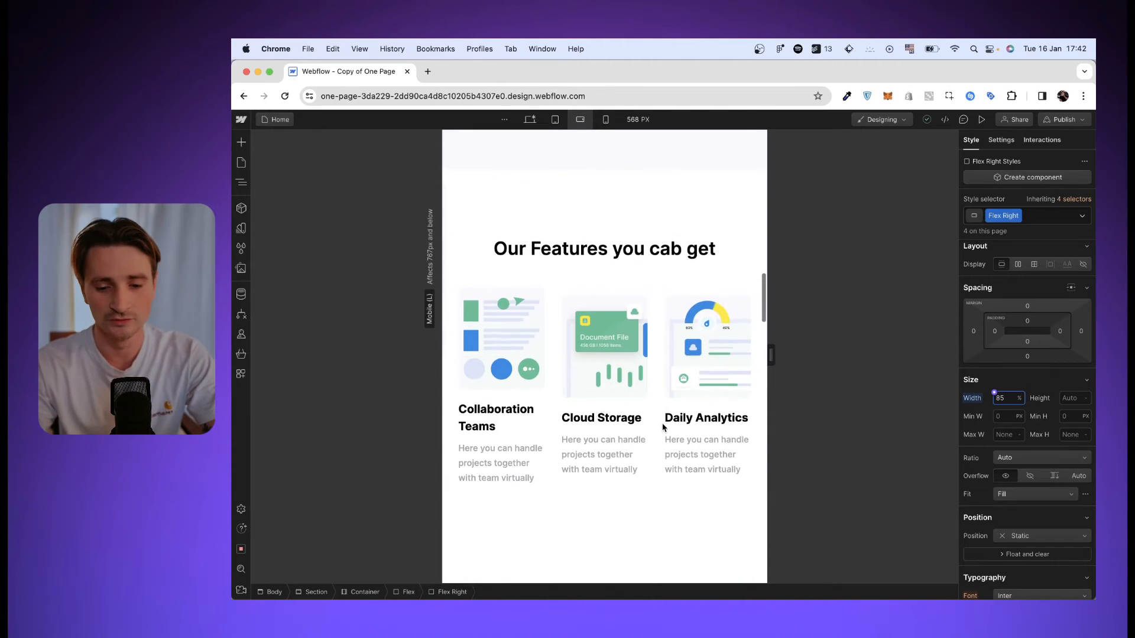
{"action": "left_click", "coordinate": [553, 404]}
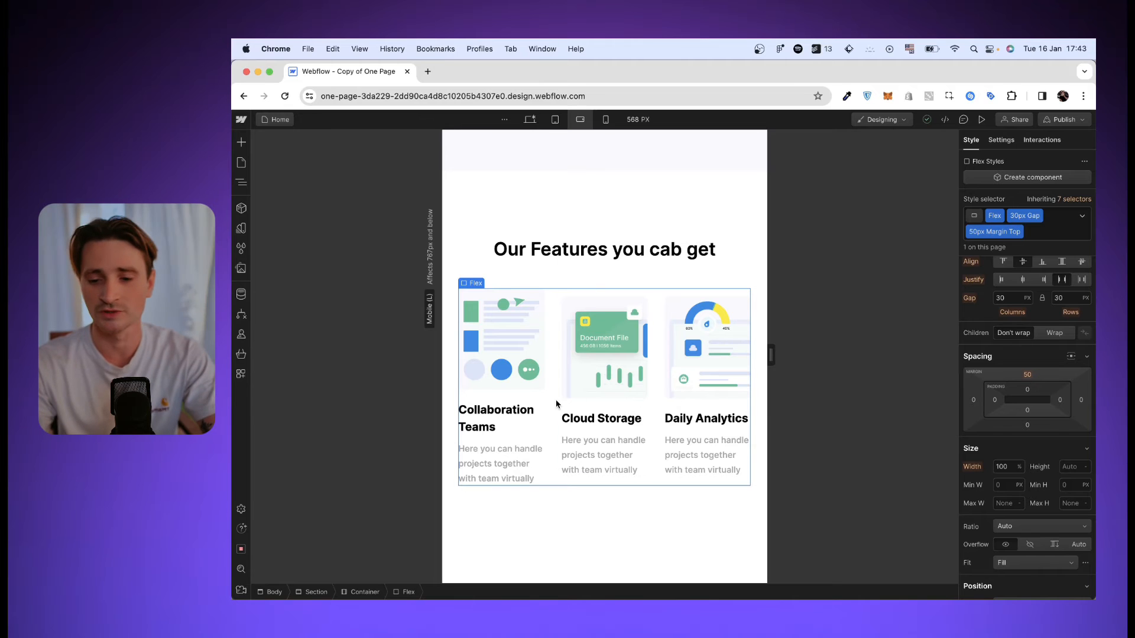
{"action": "scroll", "coordinate": [1063, 355], "scroll_direction": "up", "scroll_amount": 2}
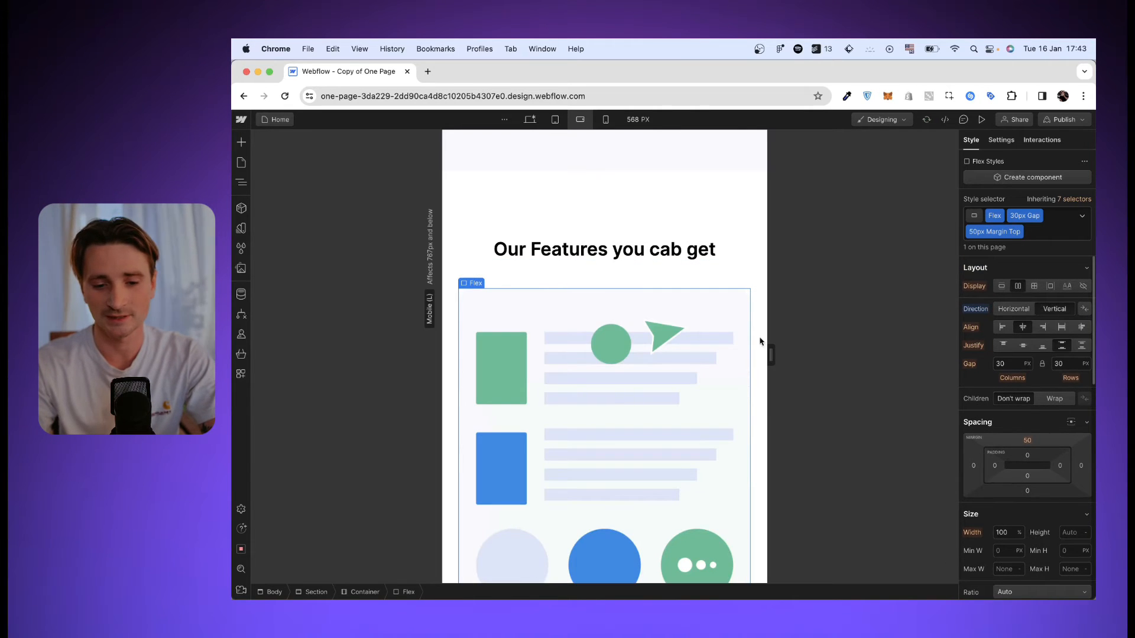
{"action": "scroll", "coordinate": [611, 396], "scroll_direction": "down", "scroll_amount": 5}
{"action": "scroll", "coordinate": [609, 391], "scroll_direction": "up", "scroll_amount": 2}
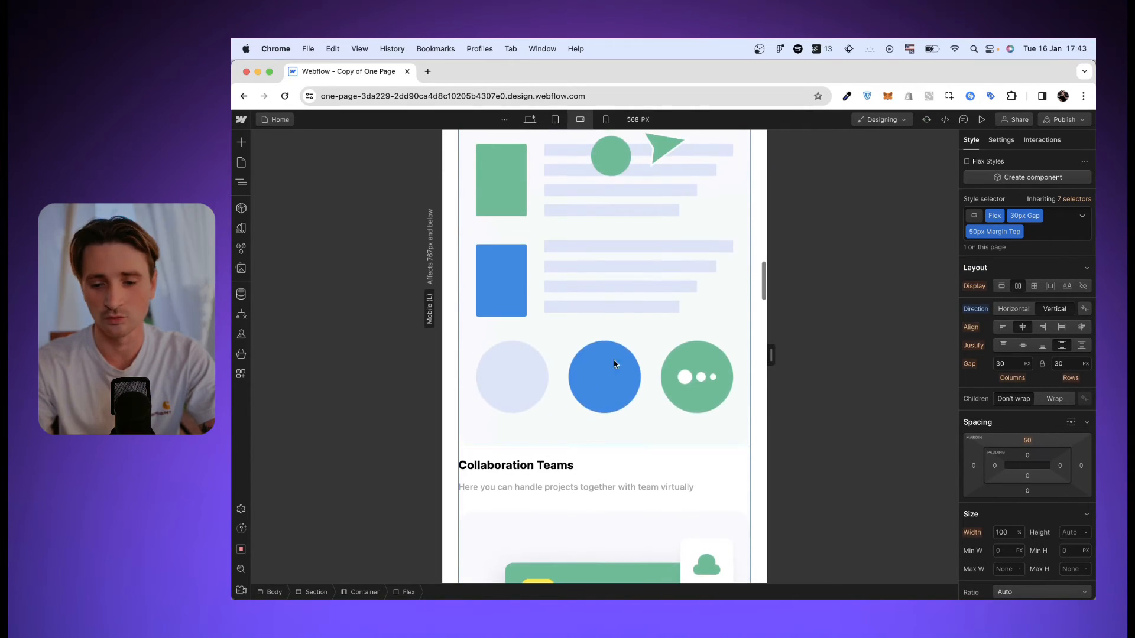
Set the width of the Column class in the features section to 70%
{"action": "key", "text": "Up"}
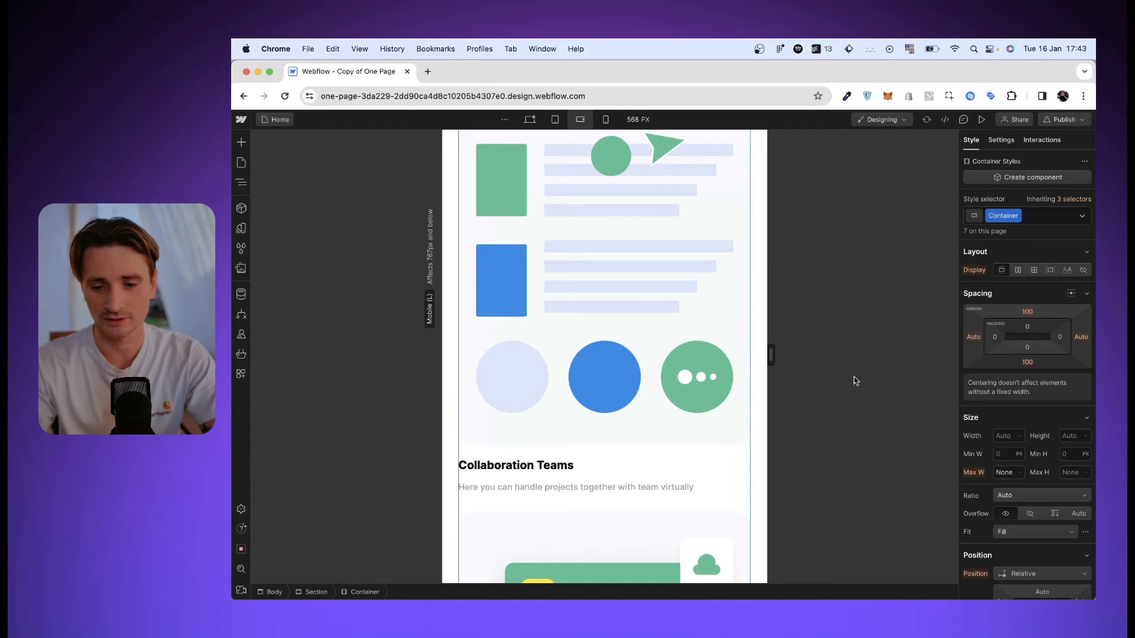
{"action": "left_click", "coordinate": [657, 346]}
{"action": "scroll", "coordinate": [650, 384], "scroll_direction": "up", "scroll_amount": 5}
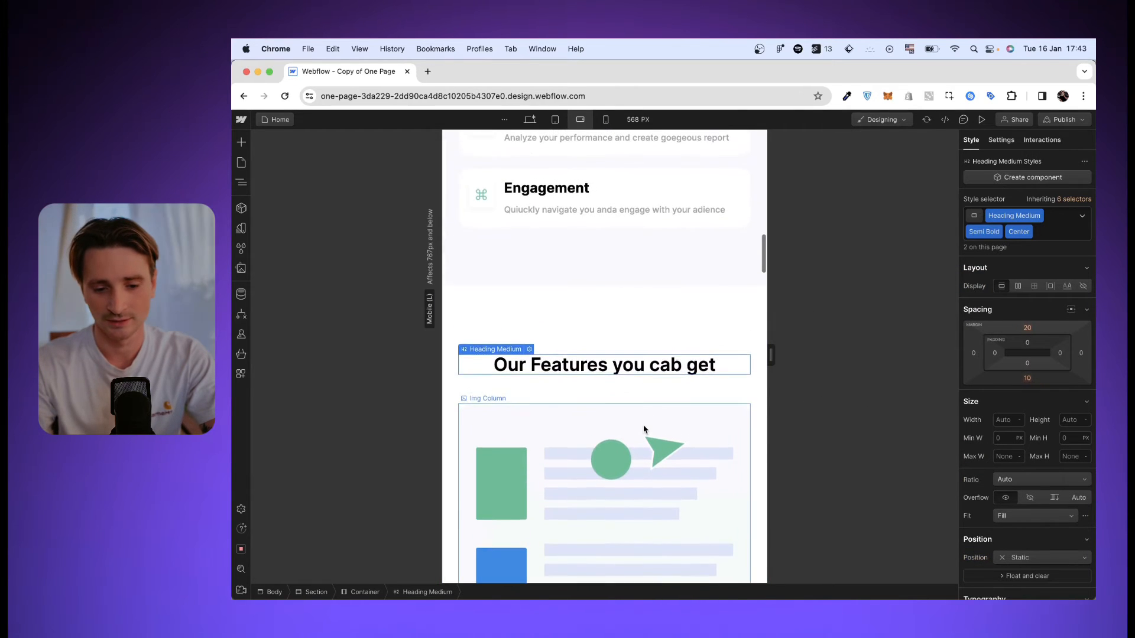
{"action": "key", "text": "Up"}
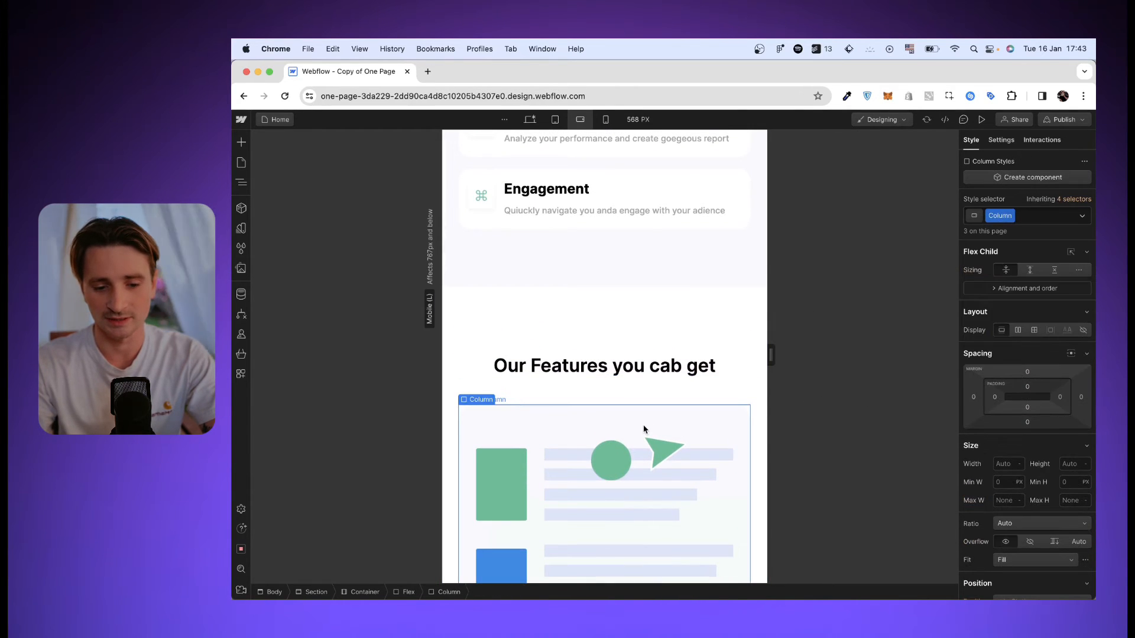
{"action": "left_click", "coordinate": [1003, 466]}
{"action": "type", "text": "70%"}
{"action": "key", "text": "Return"}
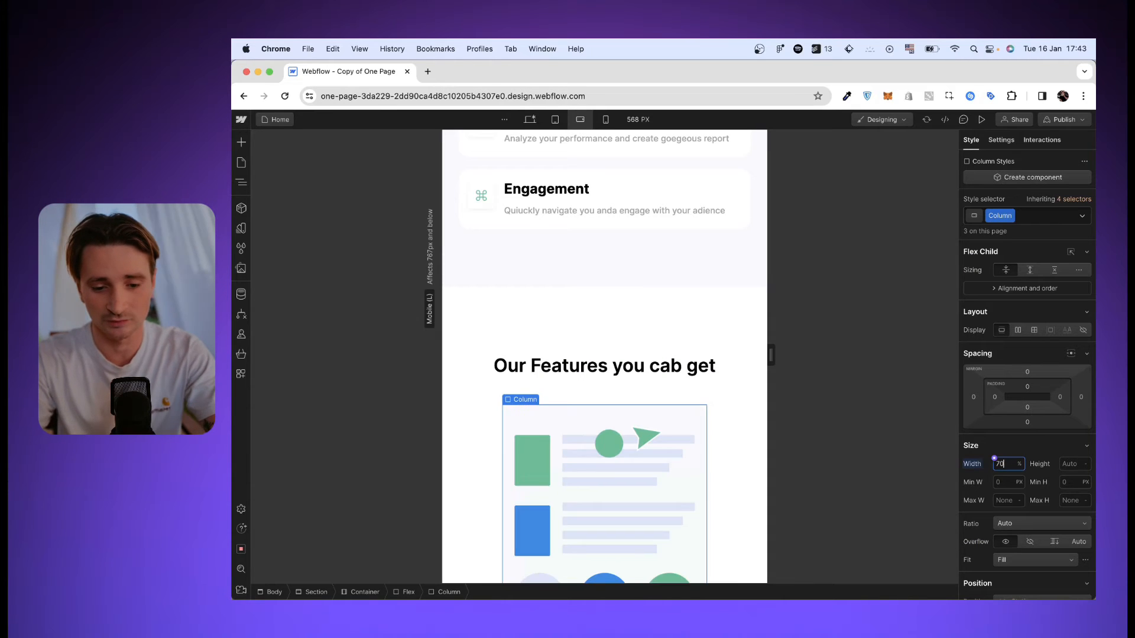
Set the gap of the vertical Flex block holding the three feature columns to 50 px
{"action": "scroll", "coordinate": [677, 520], "scroll_direction": "down", "scroll_amount": 6}
{"action": "scroll", "coordinate": [677, 519], "scroll_direction": "down", "scroll_amount": 5}
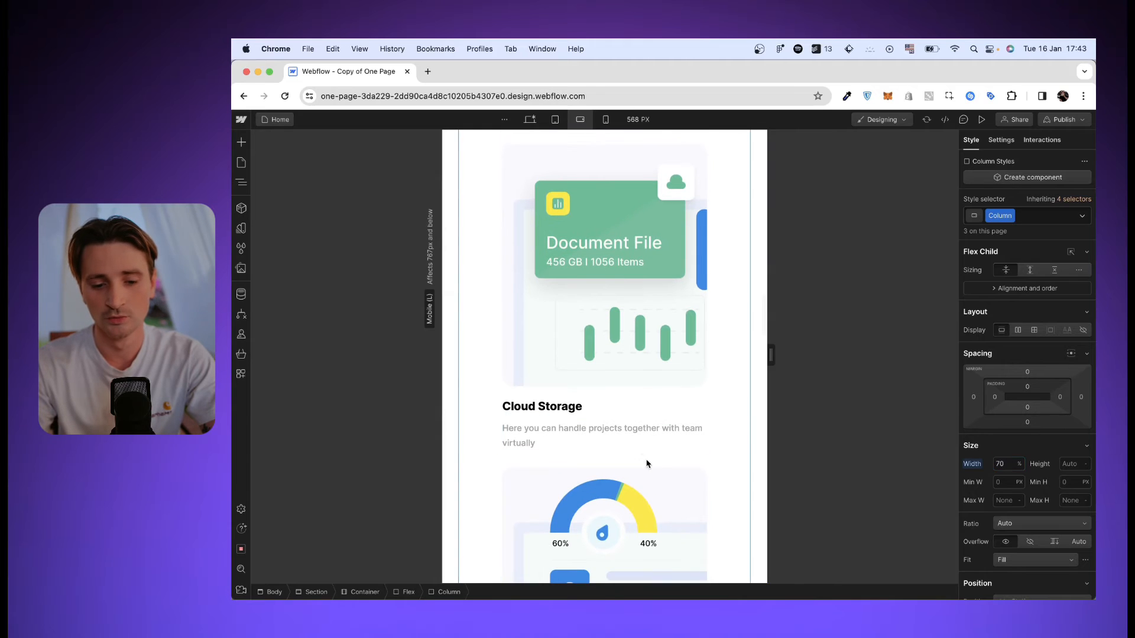
{"action": "left_click", "coordinate": [647, 464]}
{"action": "left_click", "coordinate": [1009, 364]}
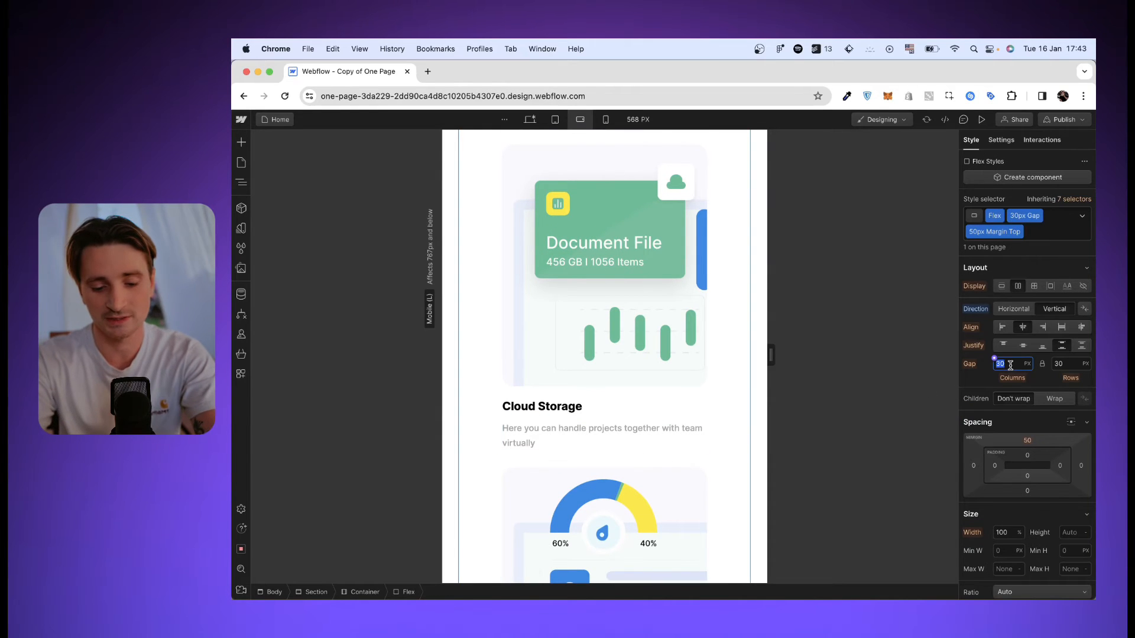
{"action": "type", "text": "45"}
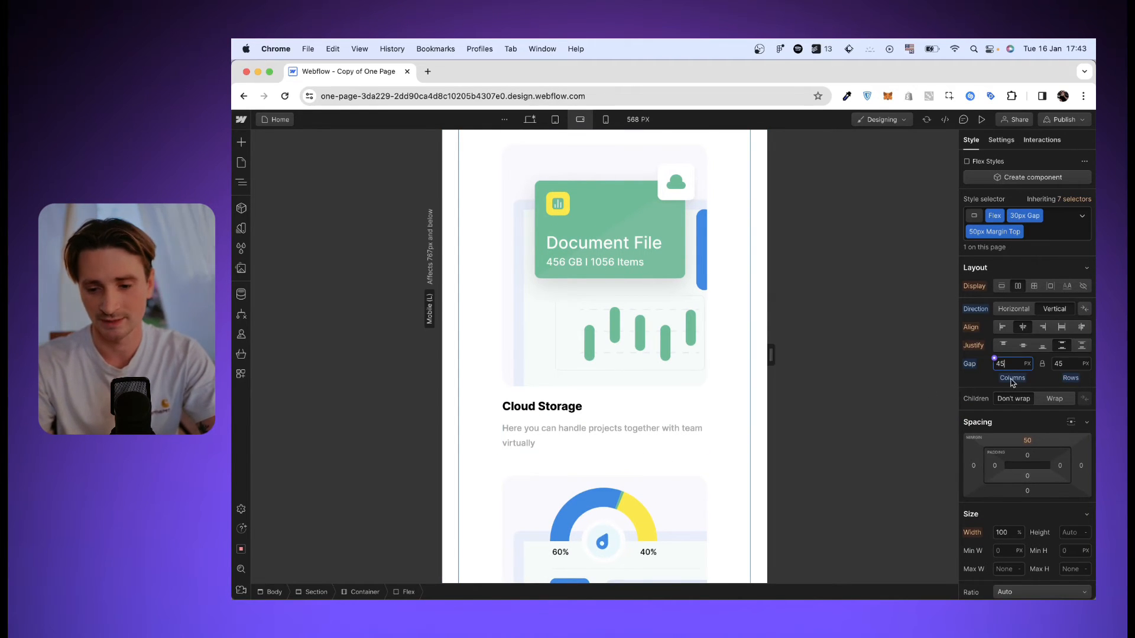
{"action": "key", "text": "Up"}
{"action": "key", "text": "Up"}
{"action": "key", "text": "Up"}
{"action": "scroll", "coordinate": [633, 459], "scroll_direction": "down", "scroll_amount": 10}
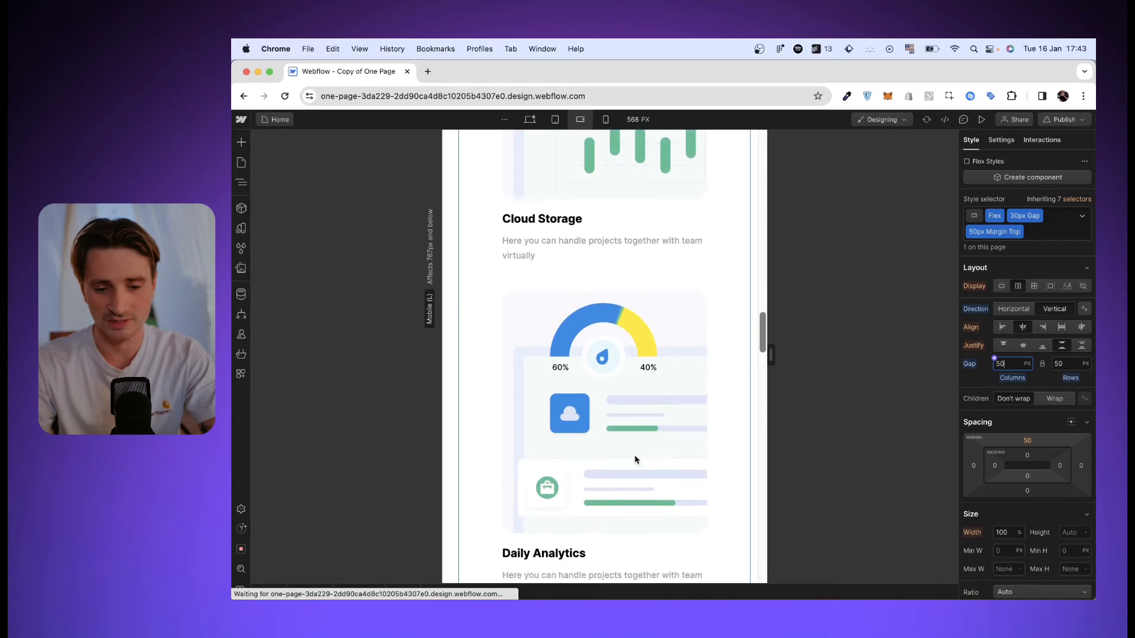
{"action": "scroll", "coordinate": [635, 459], "scroll_direction": "down", "scroll_amount": 5}
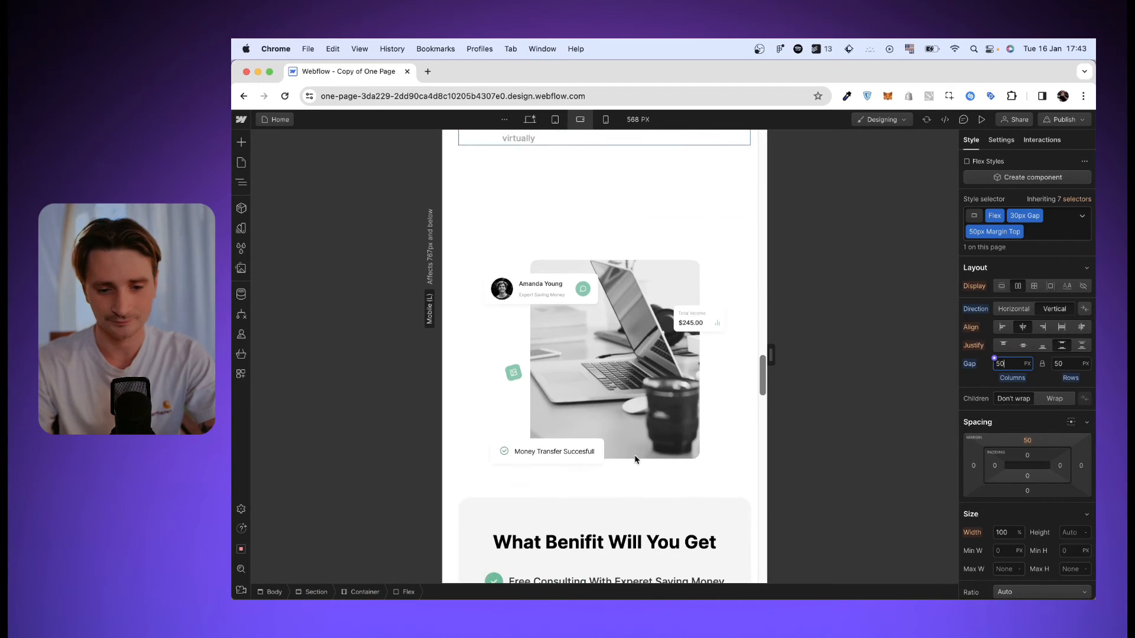
{"action": "scroll", "coordinate": [636, 459], "scroll_direction": "up", "scroll_amount": 3}
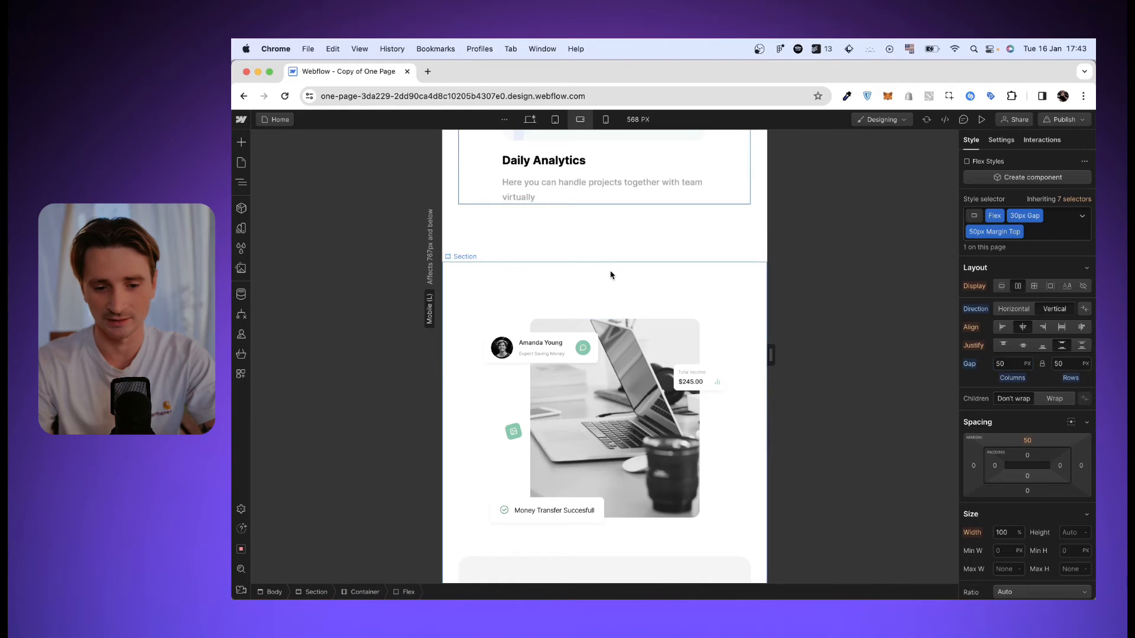
Set the top margin of the Container class around the features section to 50 px
{"action": "left_click", "coordinate": [611, 272]}
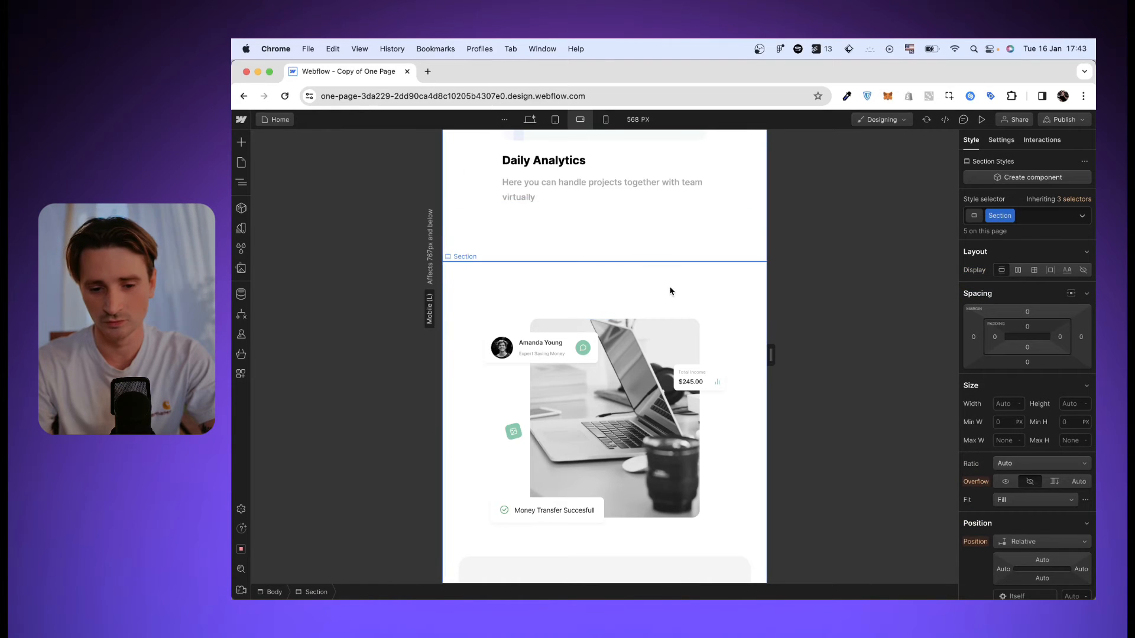
{"action": "key", "text": "BackSpace"}
{"action": "scroll", "coordinate": [668, 292], "scroll_direction": "up", "scroll_amount": 15}
{"action": "scroll", "coordinate": [666, 395], "scroll_direction": "down", "scroll_amount": 12}
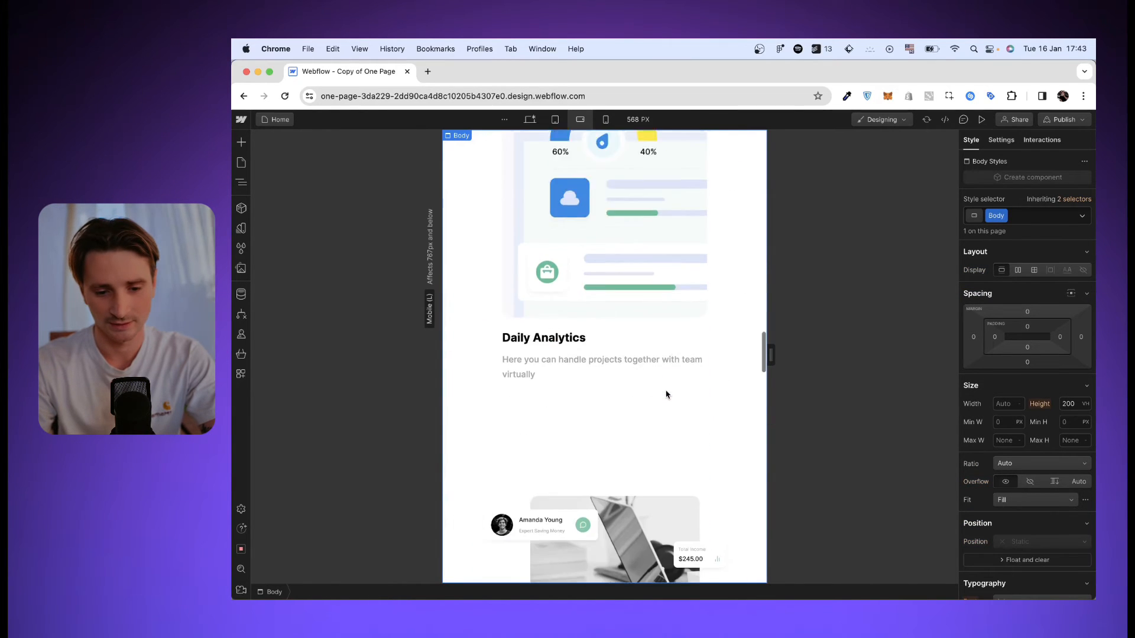
{"action": "left_click", "coordinate": [644, 354]}
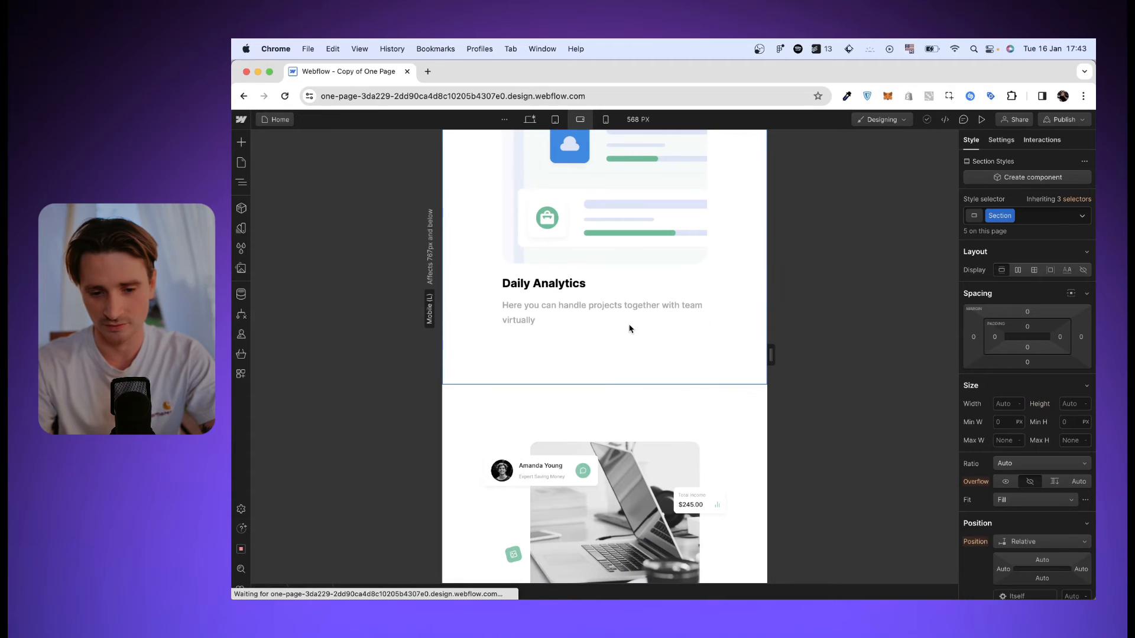
{"action": "left_click", "coordinate": [630, 327]}
{"action": "left_click", "coordinate": [630, 327]}
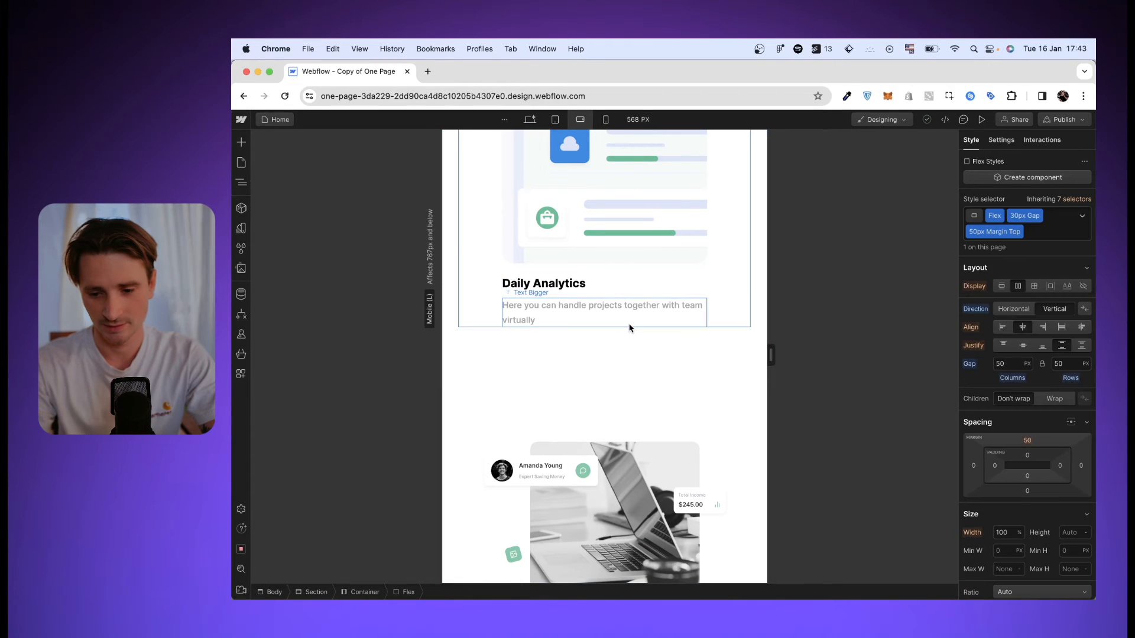
{"action": "left_click", "coordinate": [658, 387]}
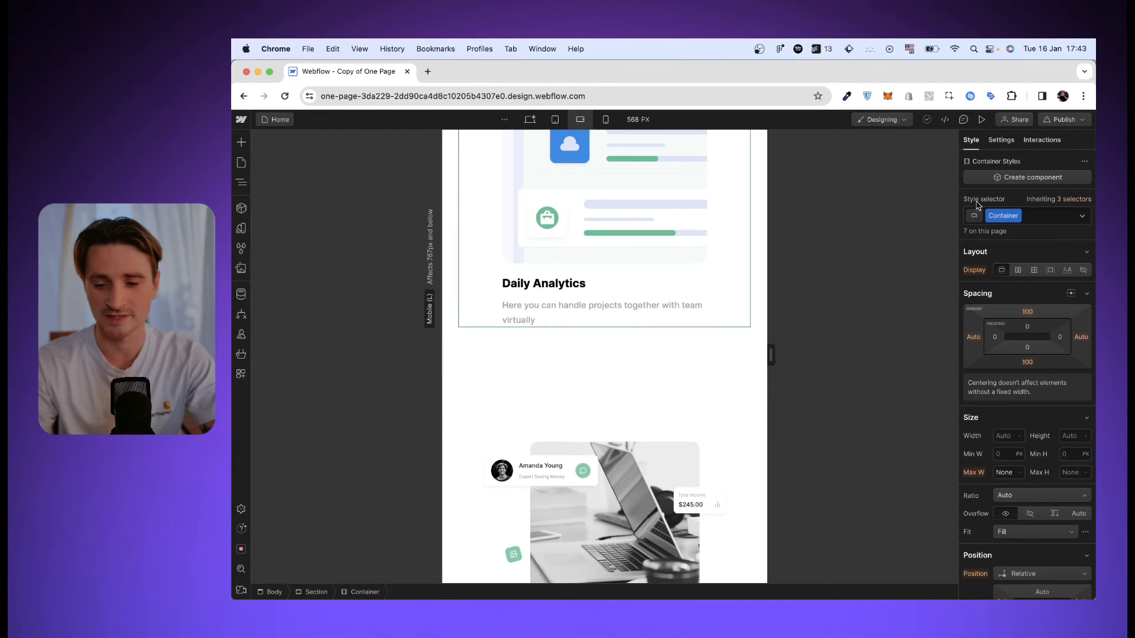
{"action": "left_click", "coordinate": [1027, 312]}
{"action": "type", "text": "50"}
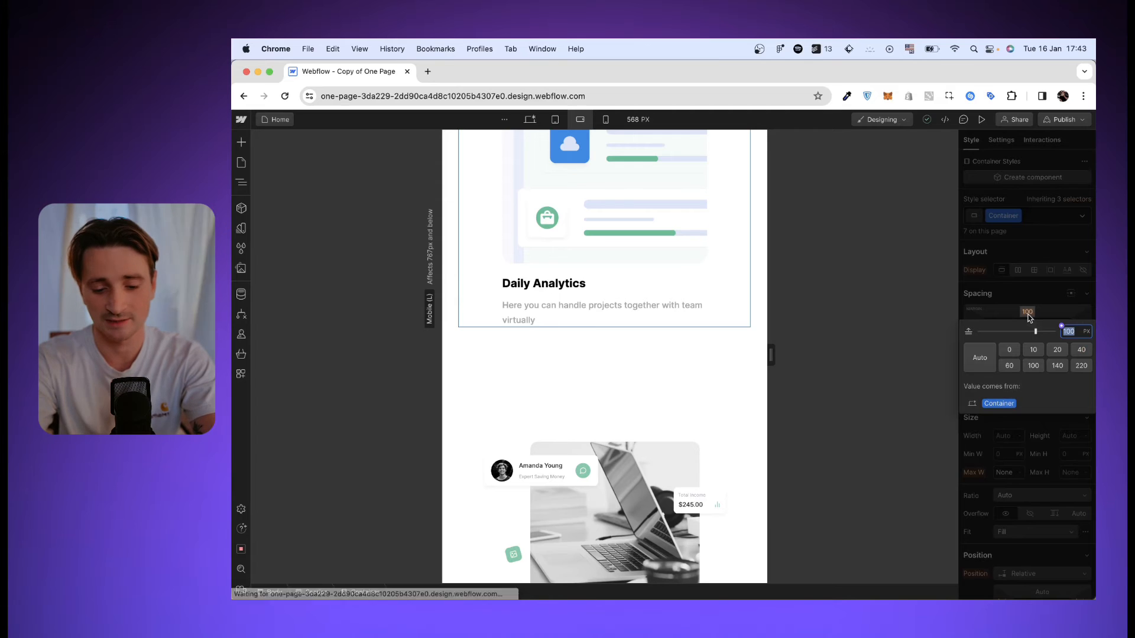
{"action": "key", "text": "Return"}
Set the bottom margin of the Container class to 50 px and check the spacing between sections
{"action": "left_click", "coordinate": [1030, 362]}
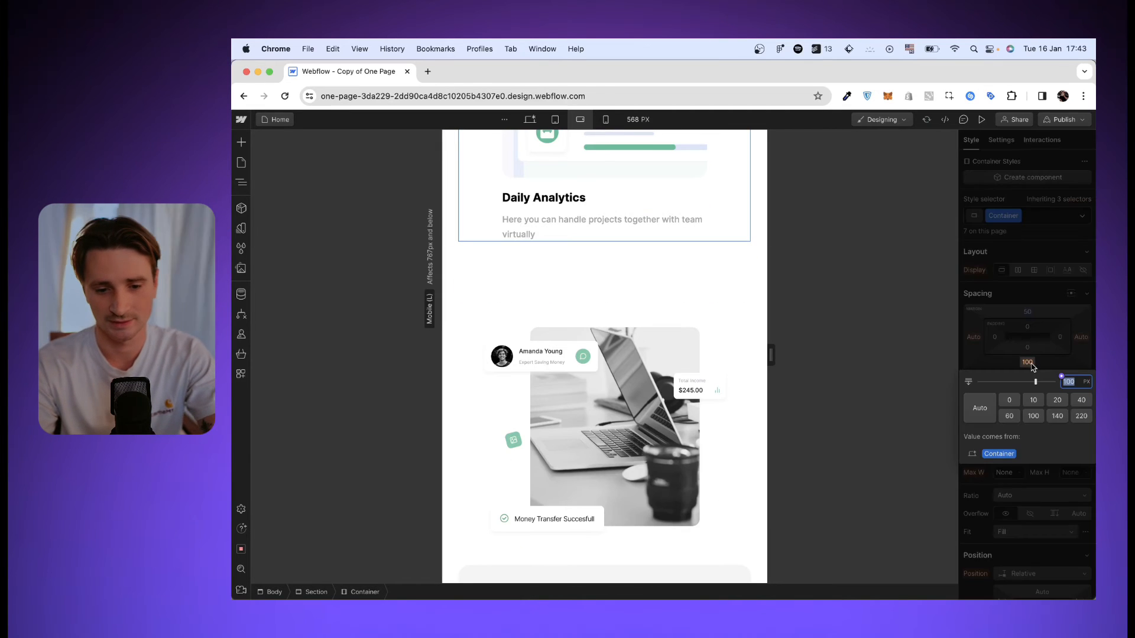
{"action": "type", "text": "50"}
{"action": "key", "text": "Return"}
{"action": "scroll", "coordinate": [630, 341], "scroll_direction": "up", "scroll_amount": 20}
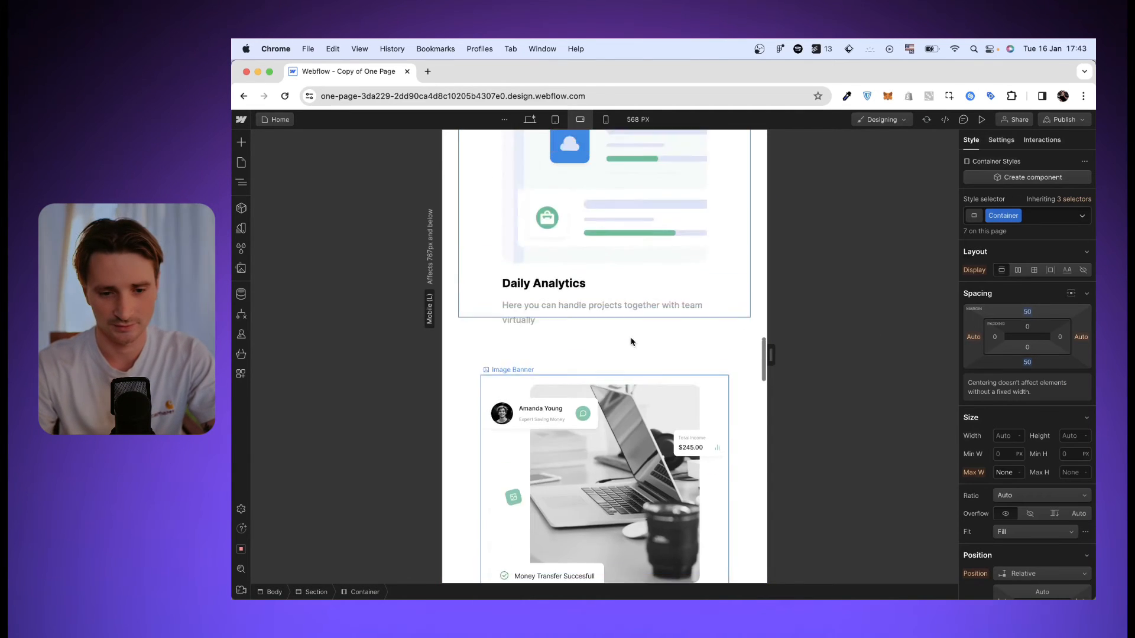
{"action": "scroll", "coordinate": [631, 342], "scroll_direction": "up", "scroll_amount": 5}
{"action": "scroll", "coordinate": [631, 341], "scroll_direction": "down", "scroll_amount": 15}
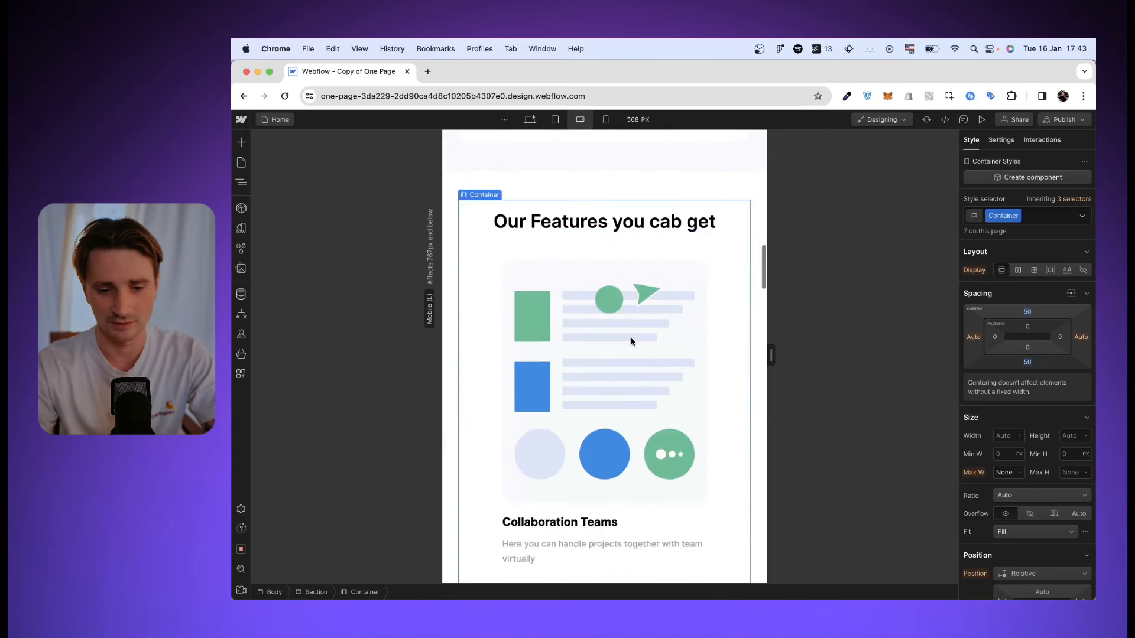
{"action": "scroll", "coordinate": [630, 342], "scroll_direction": "down", "scroll_amount": 3}
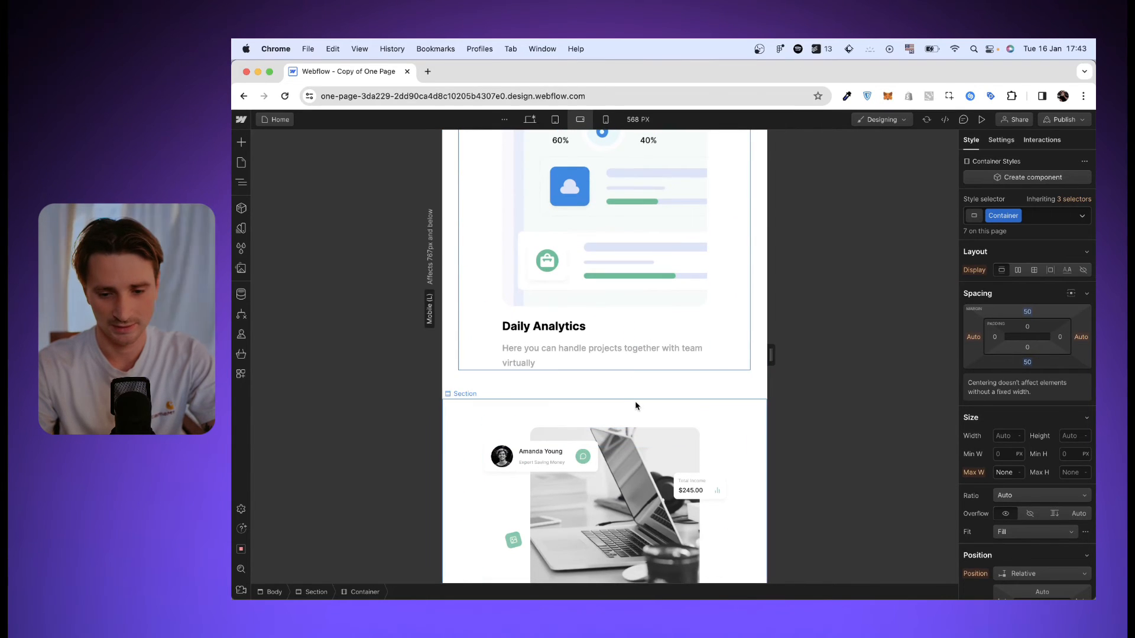
Set the width of the Flex Right class around the banner images to 100%
{"action": "left_click", "coordinate": [634, 401]}
{"action": "scroll", "coordinate": [635, 392], "scroll_direction": "down", "scroll_amount": 13}
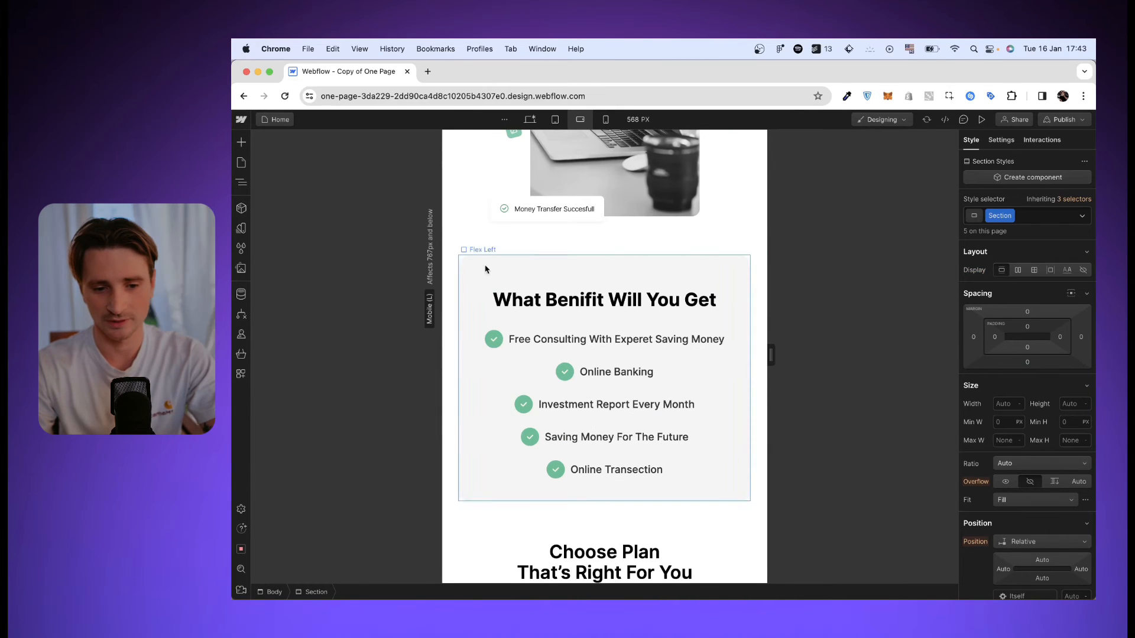
{"action": "left_click", "coordinate": [493, 200]}
{"action": "scroll", "coordinate": [569, 304], "scroll_direction": "up", "scroll_amount": 20}
{"action": "scroll", "coordinate": [569, 304], "scroll_direction": "down", "scroll_amount": 20}
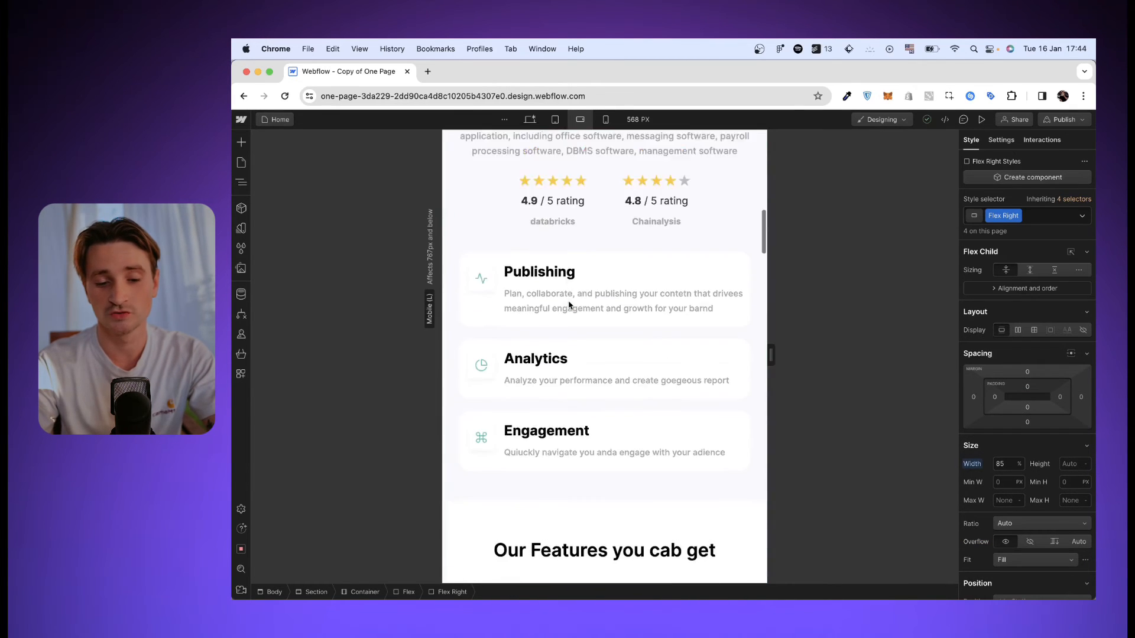
{"action": "scroll", "coordinate": [569, 305], "scroll_direction": "down", "scroll_amount": 3}
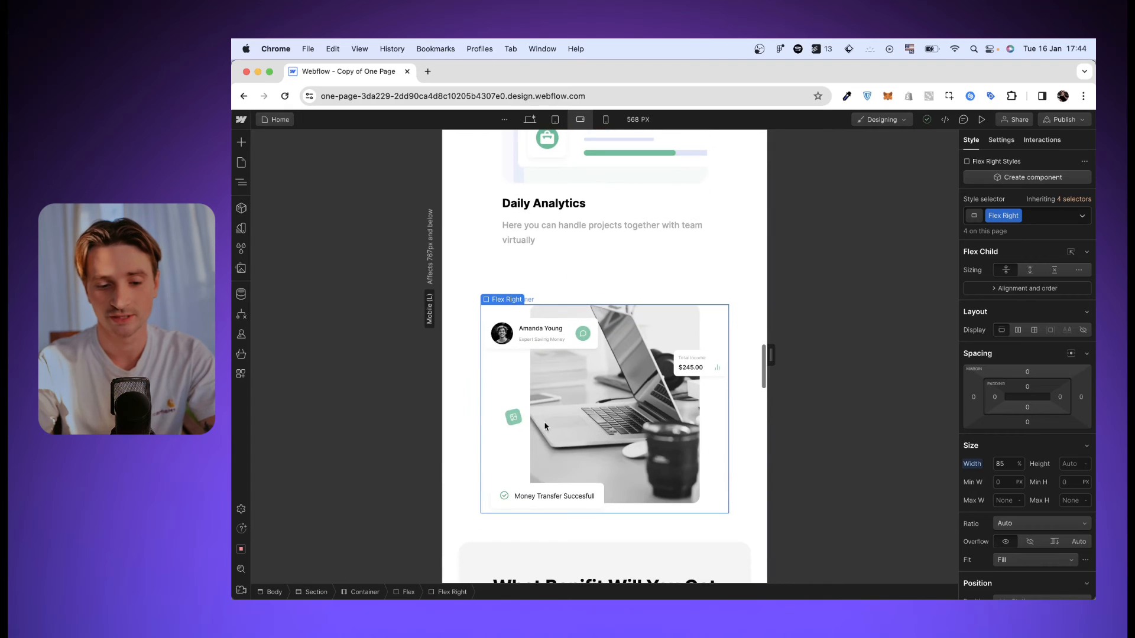
{"action": "scroll", "coordinate": [568, 415], "scroll_direction": "up", "scroll_amount": 20}
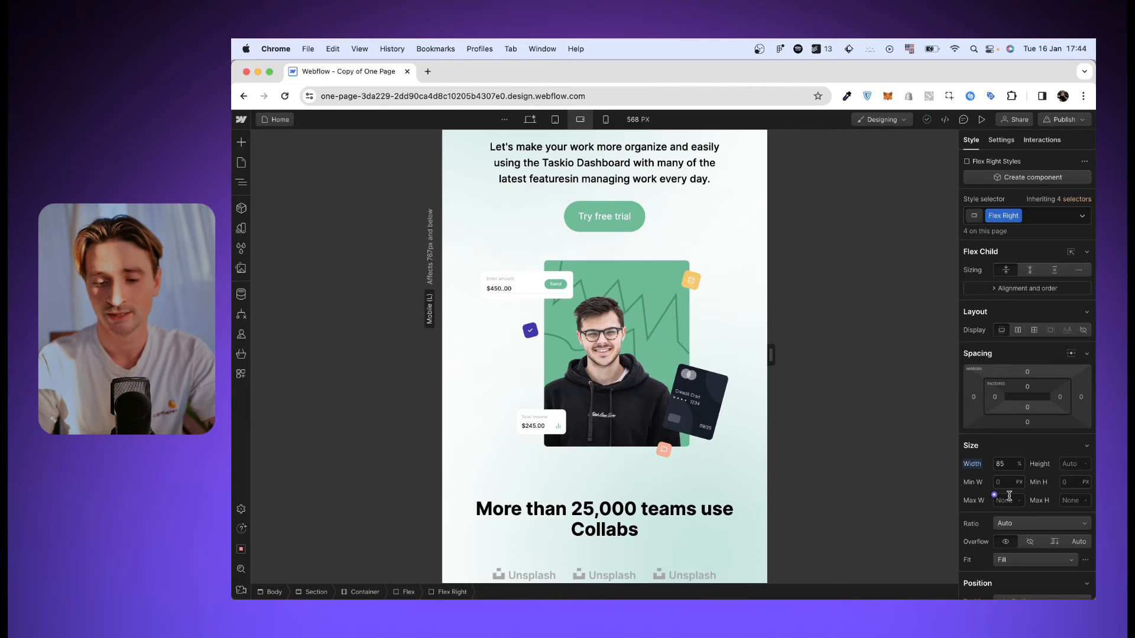
{"action": "type", "text": "00"}
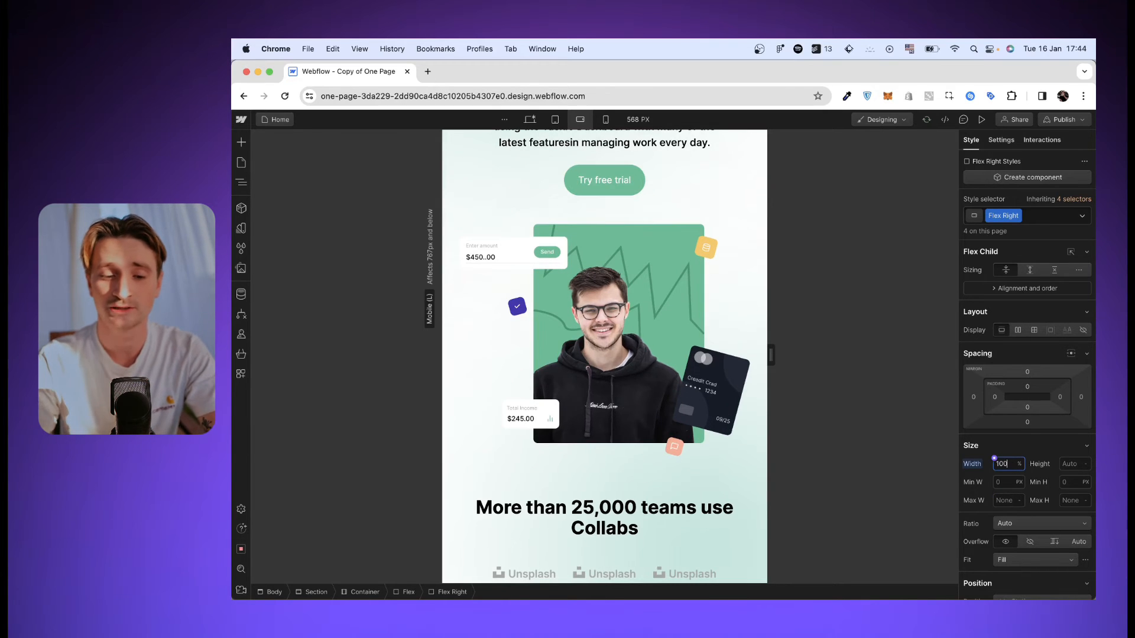
Review the hero banner, benefits, pricing and testimonial sections at the mobile landscape breakpoint
{"action": "scroll", "coordinate": [607, 436], "scroll_direction": "up", "scroll_amount": 2}
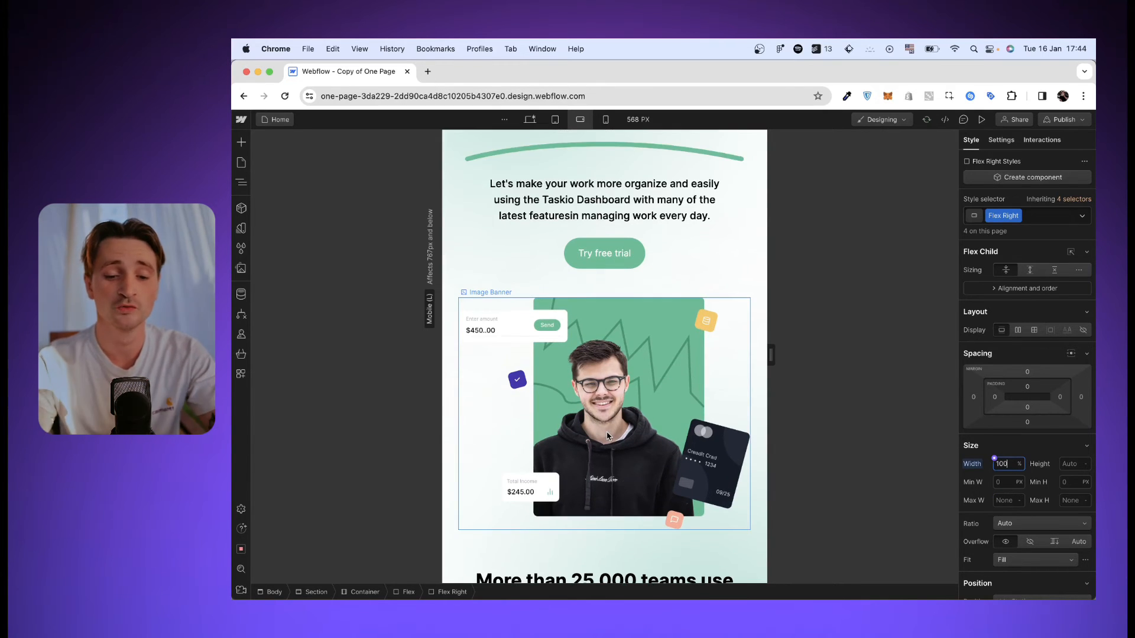
{"action": "scroll", "coordinate": [607, 436], "scroll_direction": "down", "scroll_amount": 10}
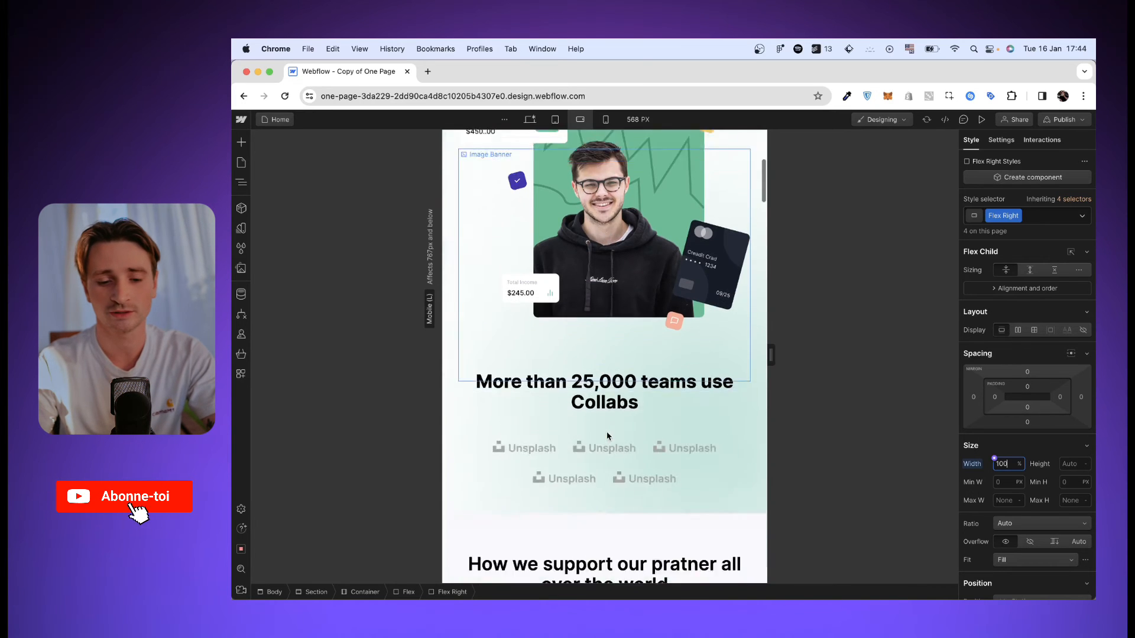
{"action": "scroll", "coordinate": [607, 436], "scroll_direction": "down", "scroll_amount": 15}
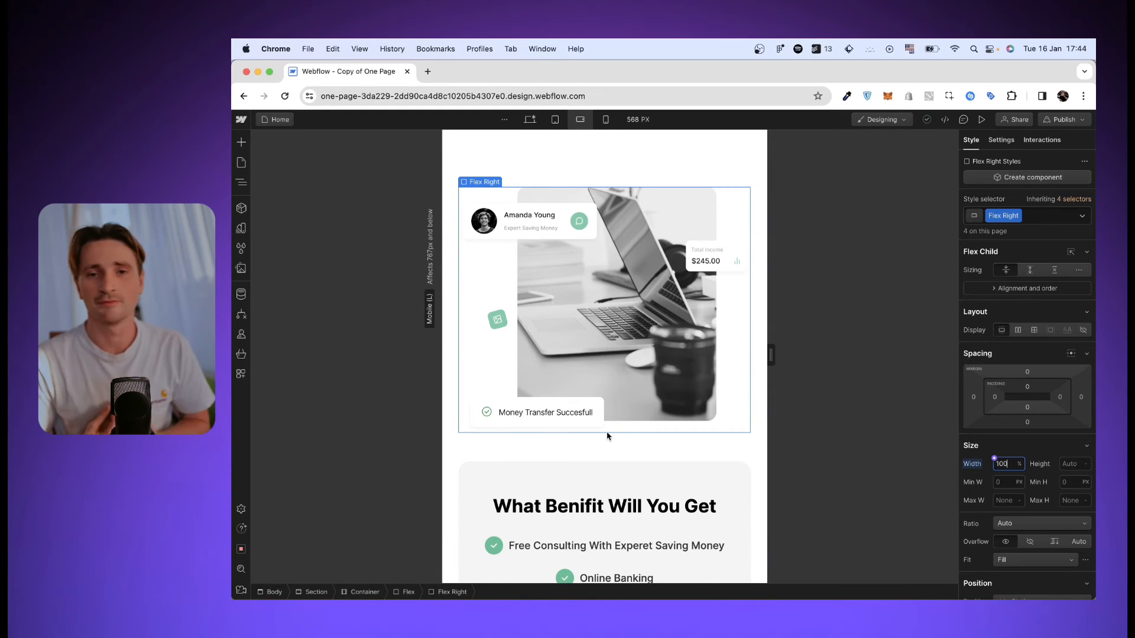
{"action": "scroll", "coordinate": [607, 436], "scroll_direction": "down", "scroll_amount": 5}
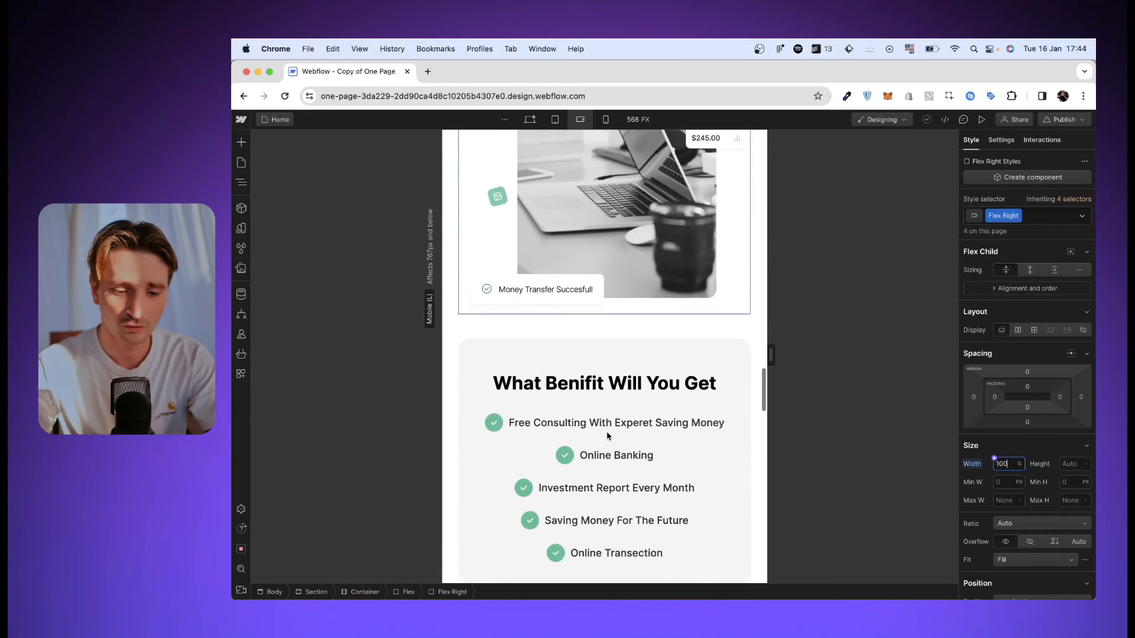
{"action": "scroll", "coordinate": [579, 380], "scroll_direction": "down", "scroll_amount": 12}
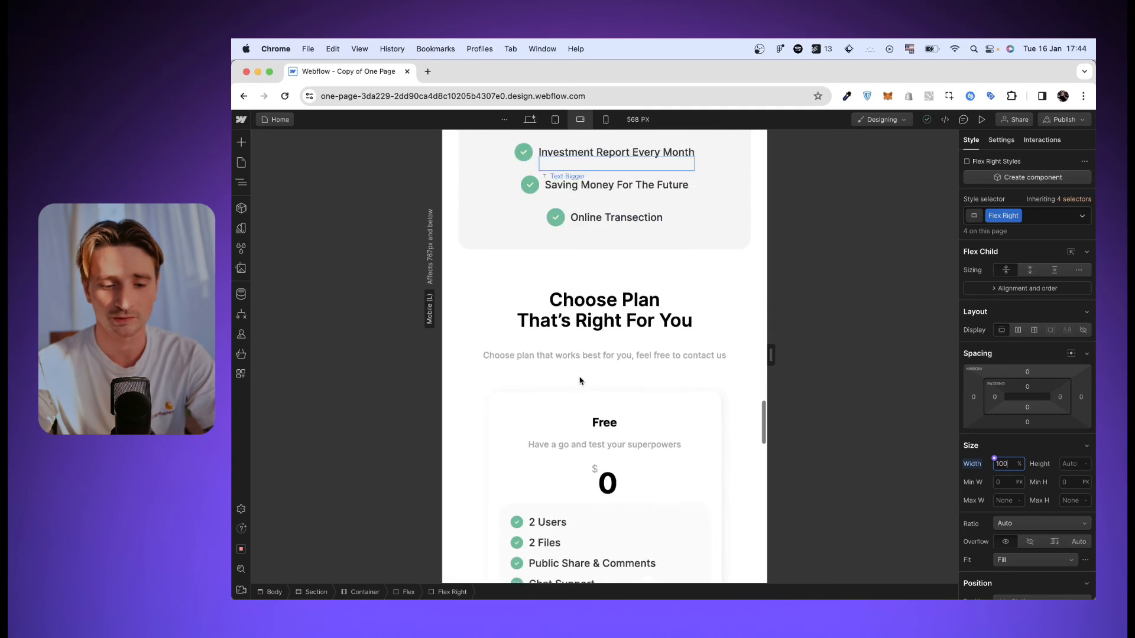
{"action": "scroll", "coordinate": [580, 381], "scroll_direction": "down", "scroll_amount": 12}
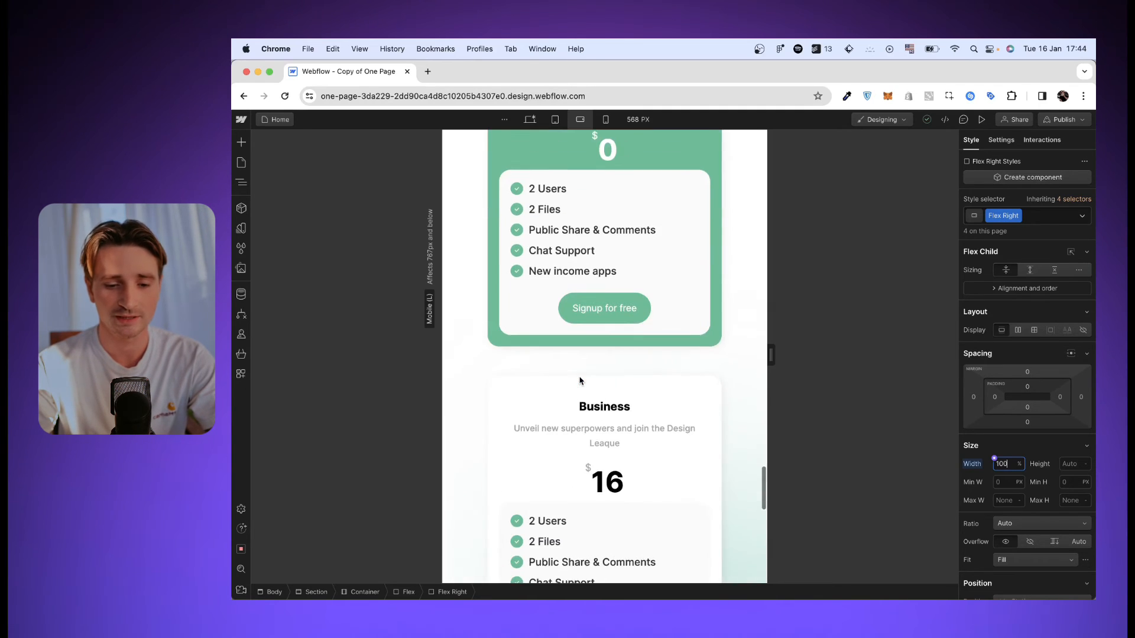
{"action": "scroll", "coordinate": [580, 381], "scroll_direction": "down", "scroll_amount": 5}
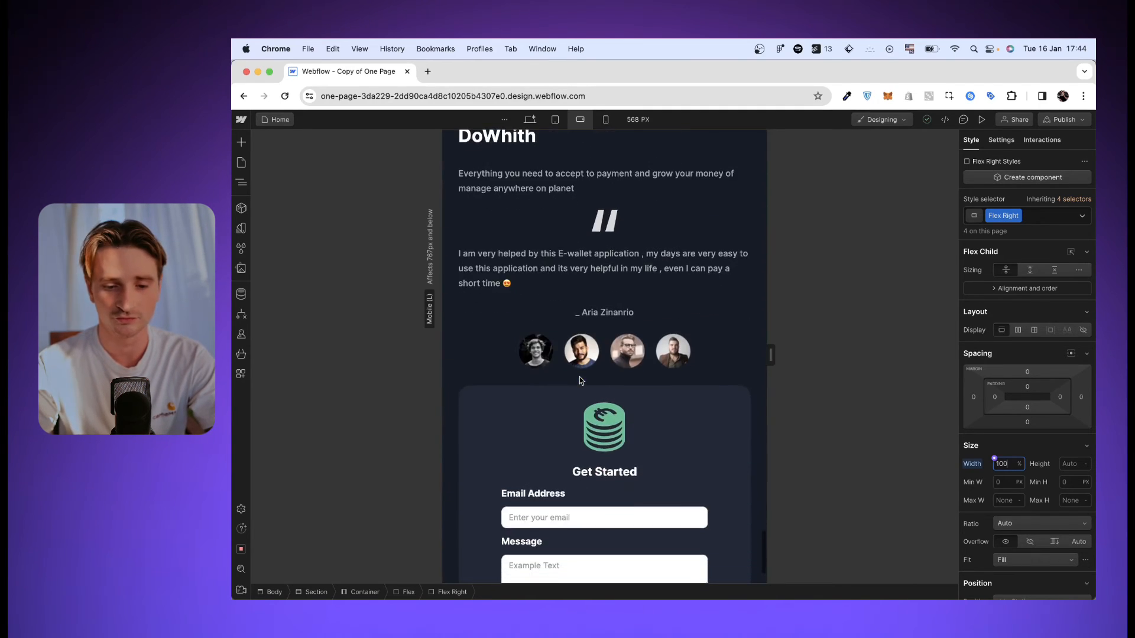
Set the width of the Img Form coins image above the Get Started form to 63 px
{"action": "left_click", "coordinate": [596, 313]}
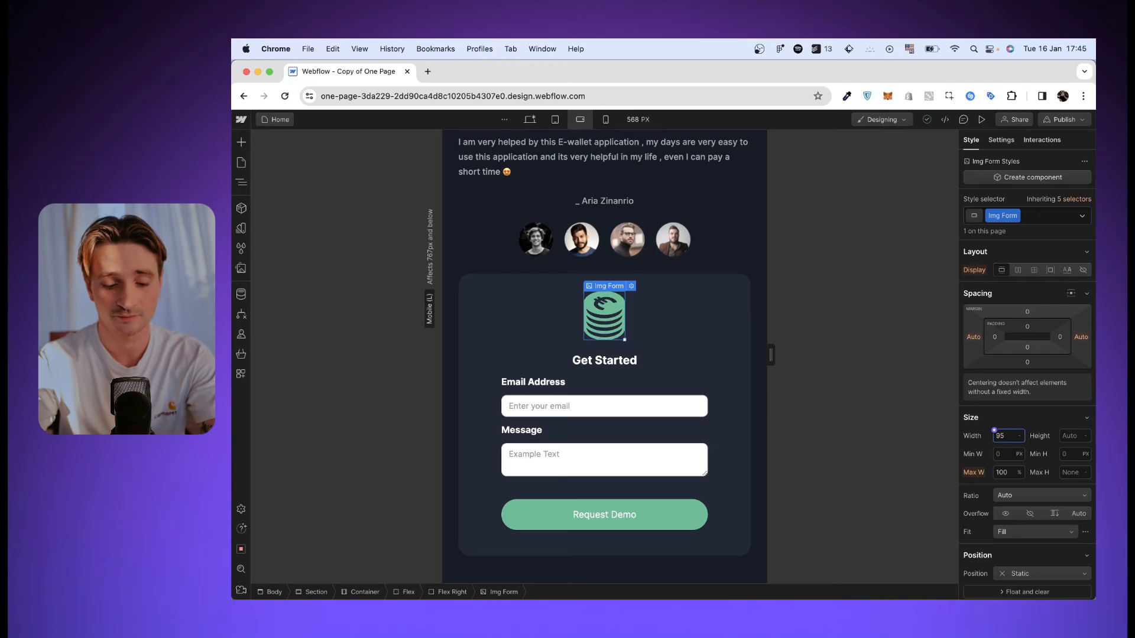
{"action": "left_click", "coordinate": [1024, 440]}
{"action": "type", "text": "95px"}
{"action": "key", "text": "Return"}
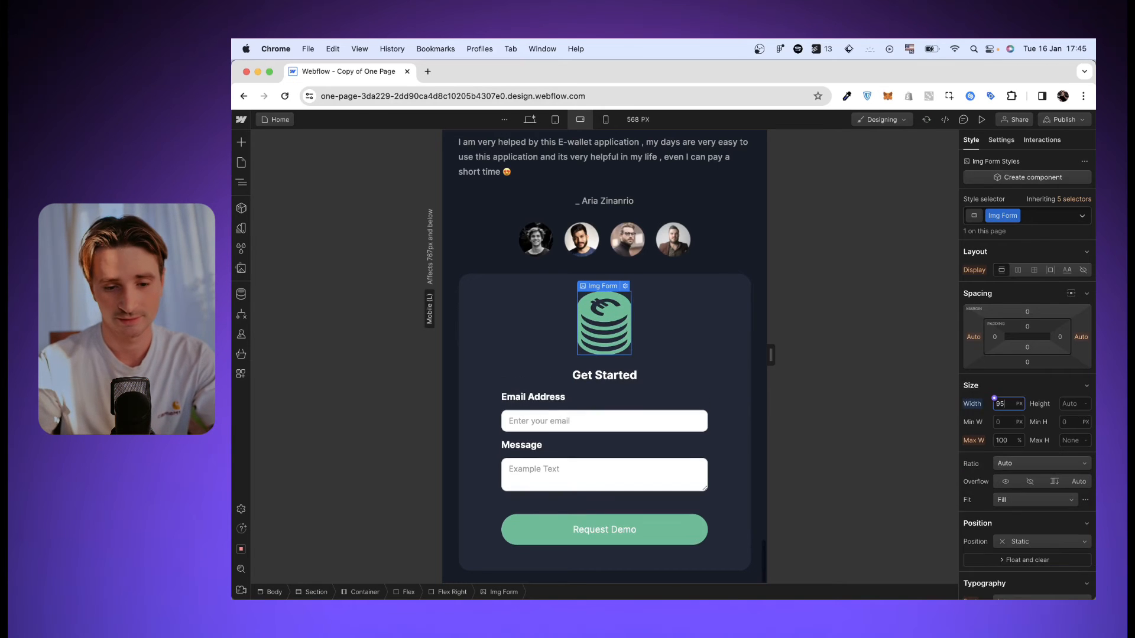
{"action": "key", "text": "Down"}
{"action": "key", "text": "Down"}
{"action": "key", "text": "Down"}
{"action": "key", "text": "Down"}
{"action": "key", "text": "Down"}
{"action": "key", "text": "Down"}
{"action": "key", "text": "Down"}
{"action": "key", "text": "Down"}
{"action": "key", "text": "Down"}
{"action": "key", "text": "Down"}
{"action": "key", "text": "Down"}
{"action": "key", "text": "Down"}
{"action": "key", "text": "Down"}
{"action": "key", "text": "Down"}
{"action": "key", "text": "Down"}
{"action": "key", "text": "Down"}
{"action": "key", "text": "Down"}
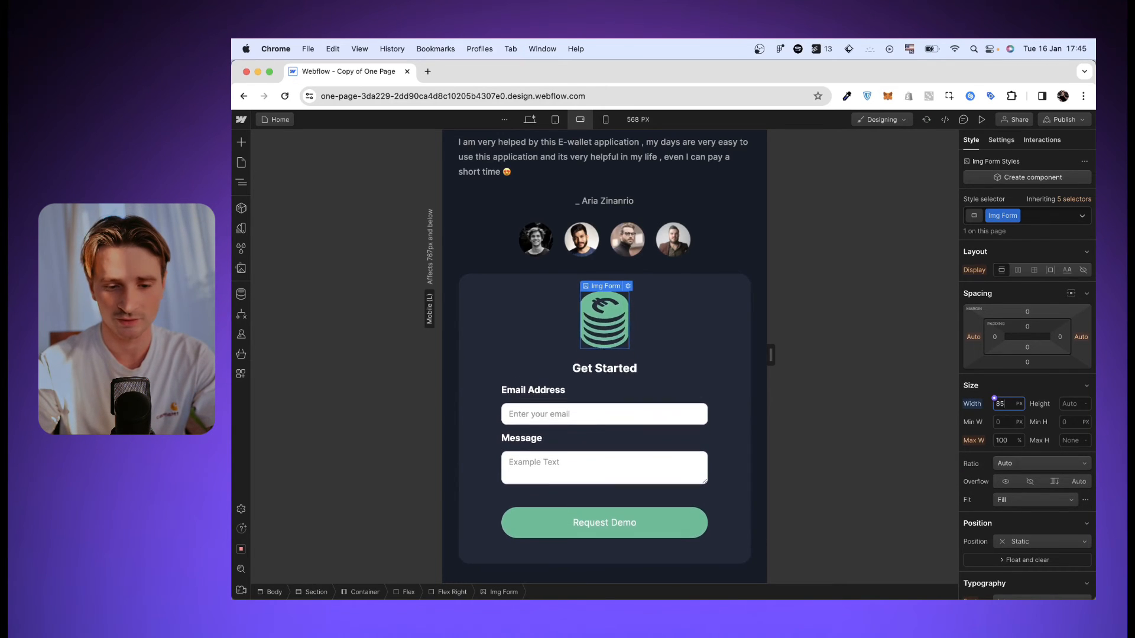
{"action": "key", "text": "Down"}
{"action": "key", "text": "Down"}
{"action": "key", "text": "Down"}
{"action": "key", "text": "Down"}
{"action": "key", "text": "Down"}
{"action": "key", "text": "Down"}
{"action": "key", "text": "Down"}
{"action": "key", "text": "Down"}
{"action": "key", "text": "Down"}
{"action": "key", "text": "Down"}
{"action": "key", "text": "Down"}
{"action": "key", "text": "Down"}
{"action": "key", "text": "Down"}
{"action": "key", "text": "Down"}
{"action": "key", "text": "Down"}
{"action": "key", "text": "Down"}
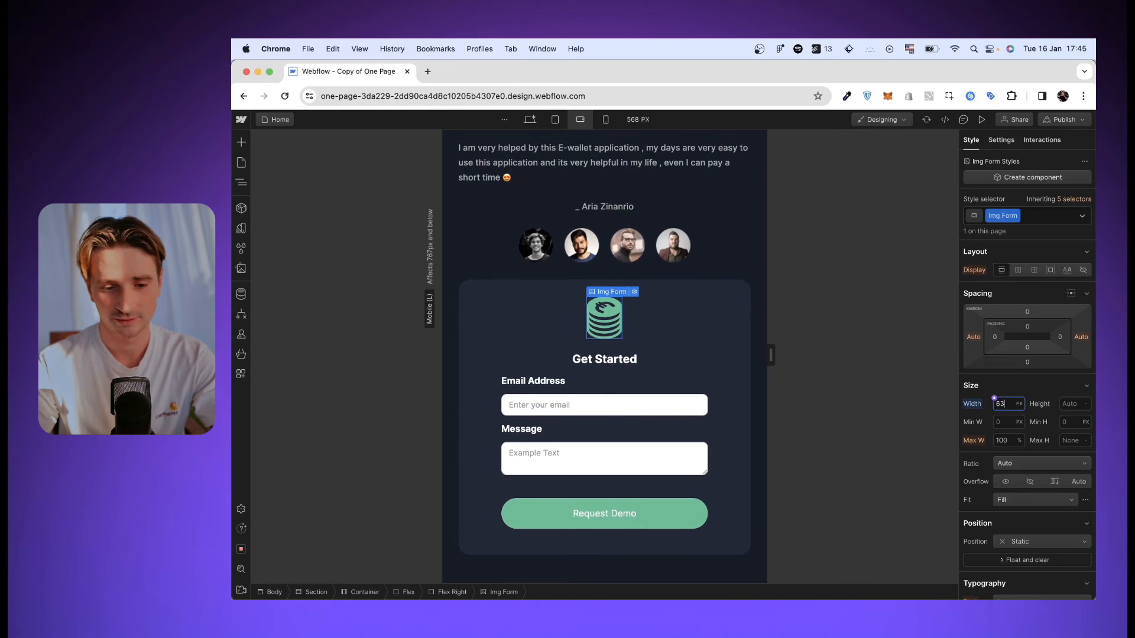
{"action": "left_click", "coordinate": [717, 365]}
Switch to the mobile portrait breakpoint and set the font size of the Heading Big hero heading to 42 px
{"action": "scroll", "coordinate": [719, 369], "scroll_direction": "up", "scroll_amount": 20}
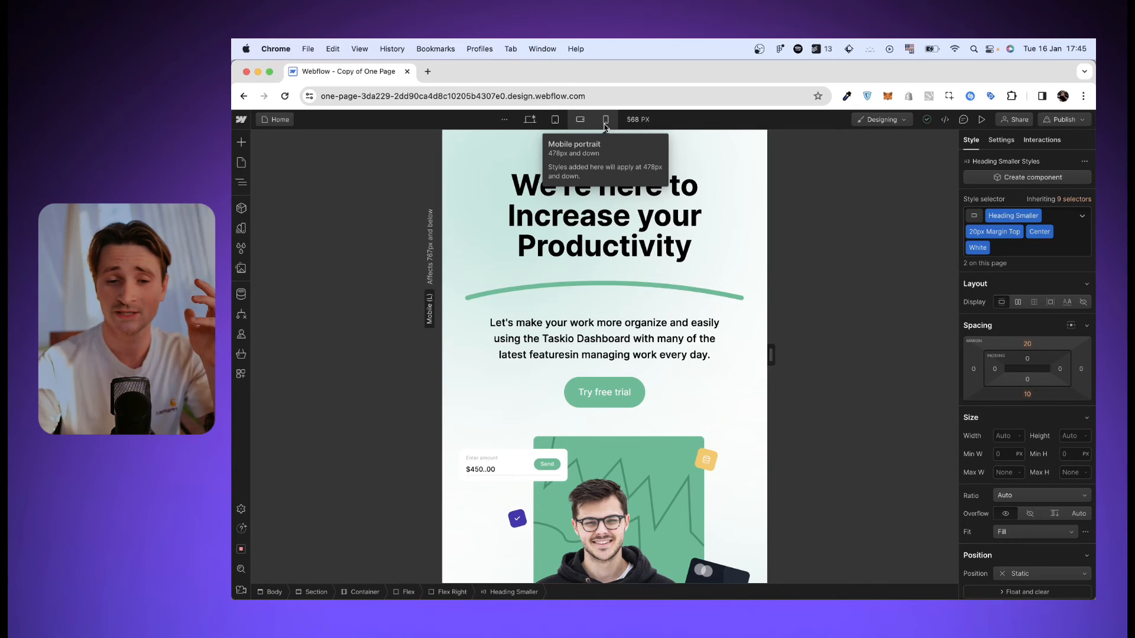
{"action": "left_click", "coordinate": [605, 120]}
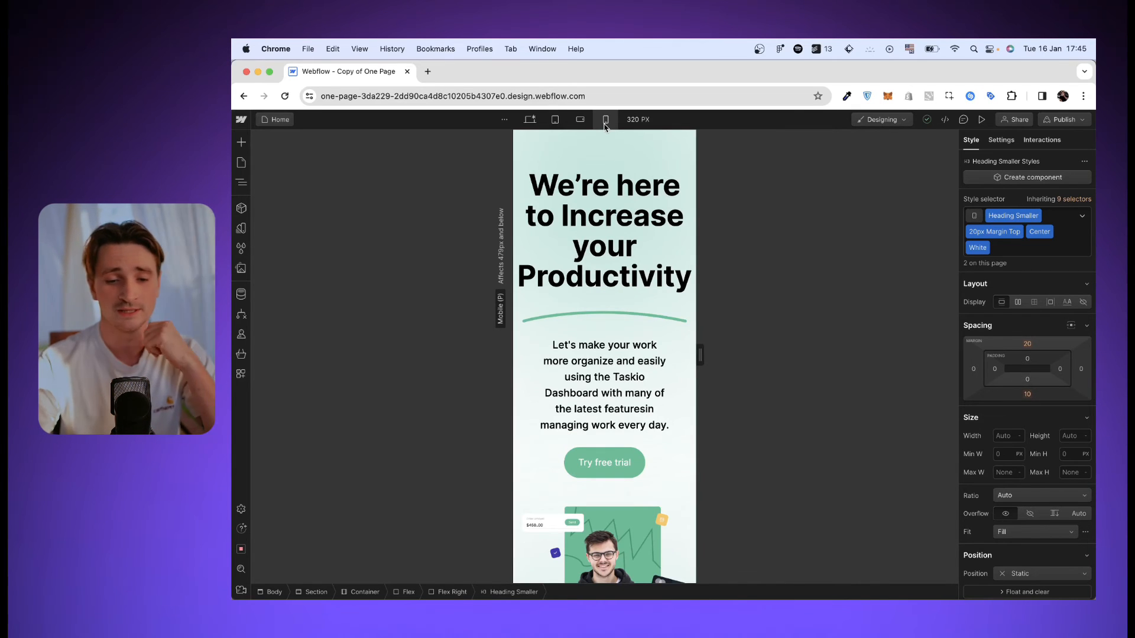
{"action": "left_click", "coordinate": [603, 195]}
{"action": "scroll", "coordinate": [1005, 424], "scroll_direction": "down", "scroll_amount": 5}
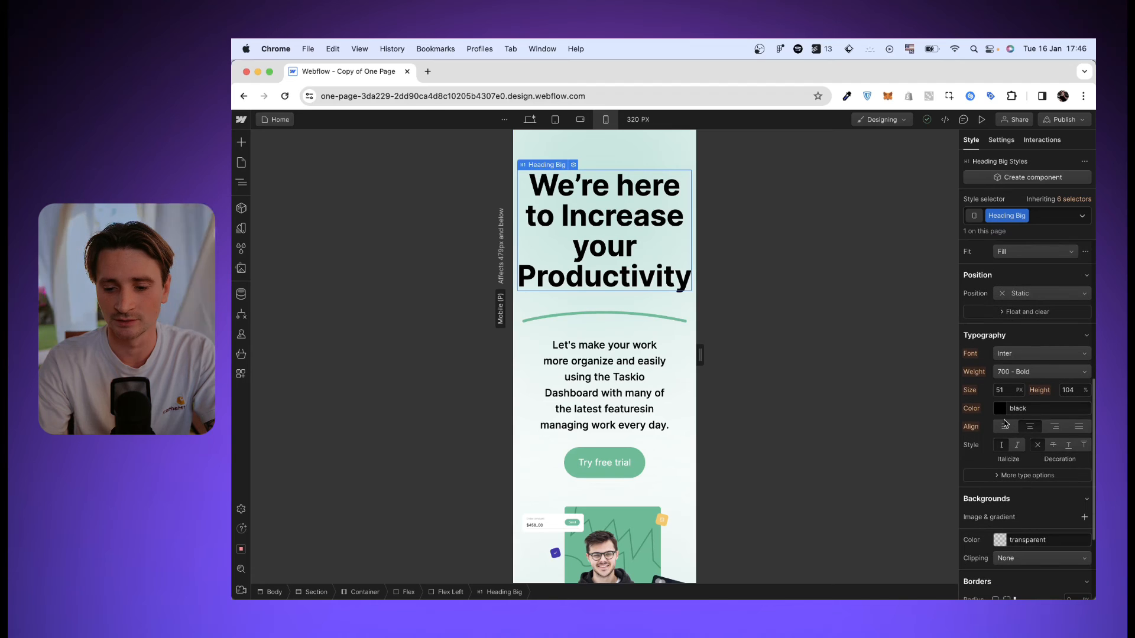
{"action": "left_click", "coordinate": [1006, 390]}
{"action": "key", "text": "Down"}
{"action": "key", "text": "Down"}
{"action": "key", "text": "Down"}
{"action": "key", "text": "Down"}
{"action": "key", "text": "Down"}
{"action": "key", "text": "Down"}
{"action": "key", "text": "Down"}
{"action": "key", "text": "Down"}
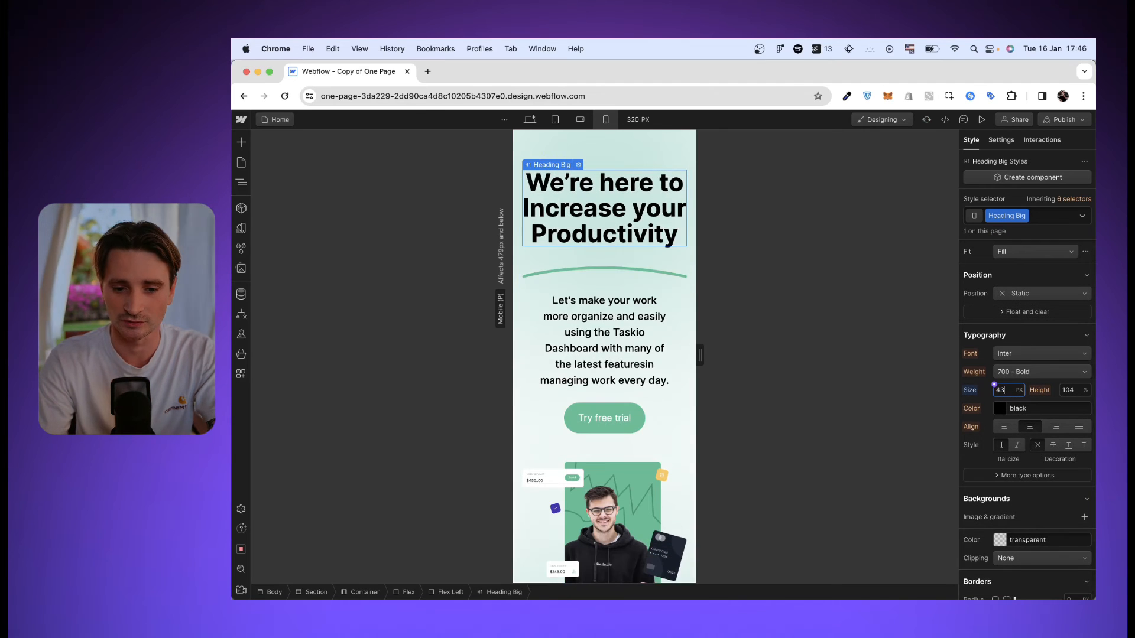
{"action": "key", "text": "Down"}
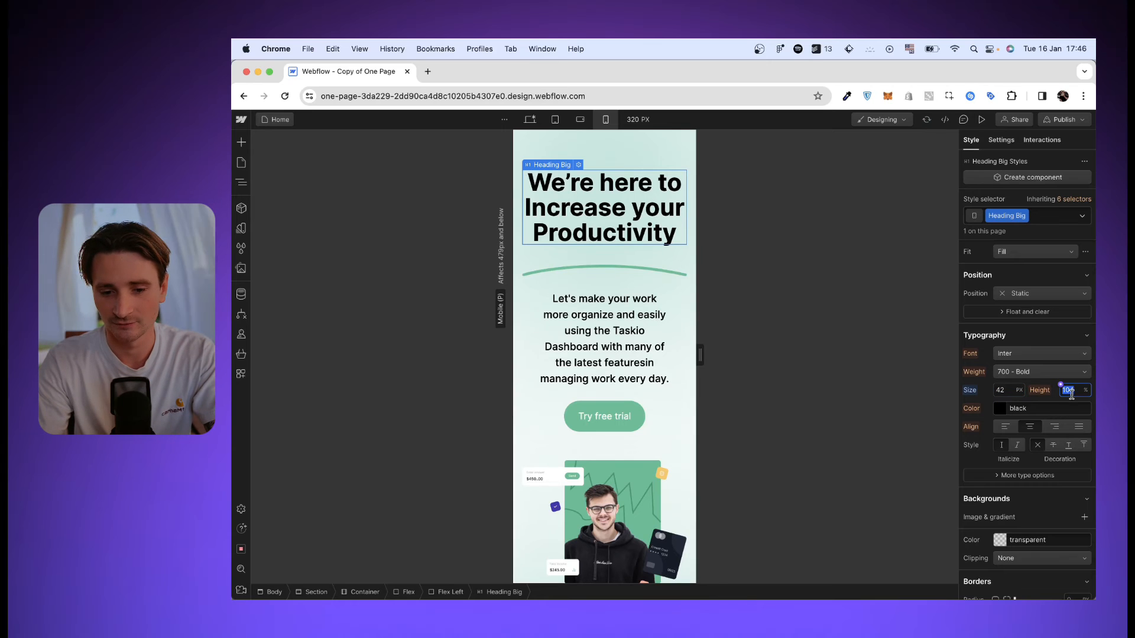
Set the line height of the Heading Big hero heading to 111%
{"action": "key", "text": "Up"}
{"action": "key", "text": "Up"}
{"action": "key", "text": "Up"}
{"action": "key", "text": "Up"}
{"action": "key", "text": "Up"}
{"action": "key", "text": "Up"}
{"action": "key", "text": "Up"}
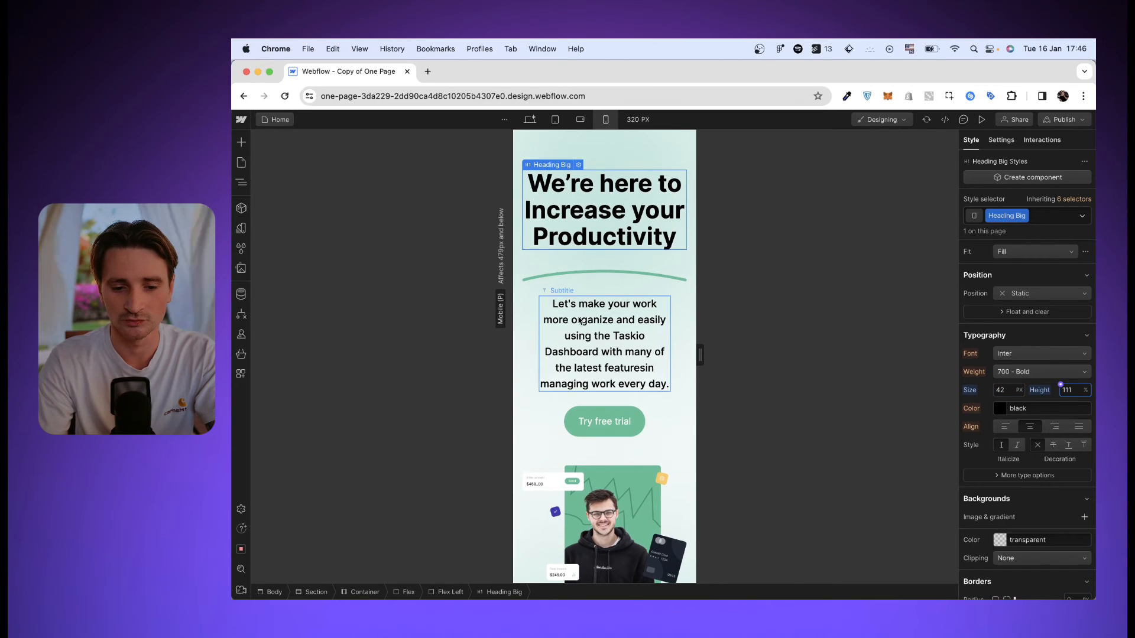
Set the width of the Subtitle text below the hero heading to 100%
{"action": "left_click", "coordinate": [581, 322]}
{"action": "key", "text": "Up"}
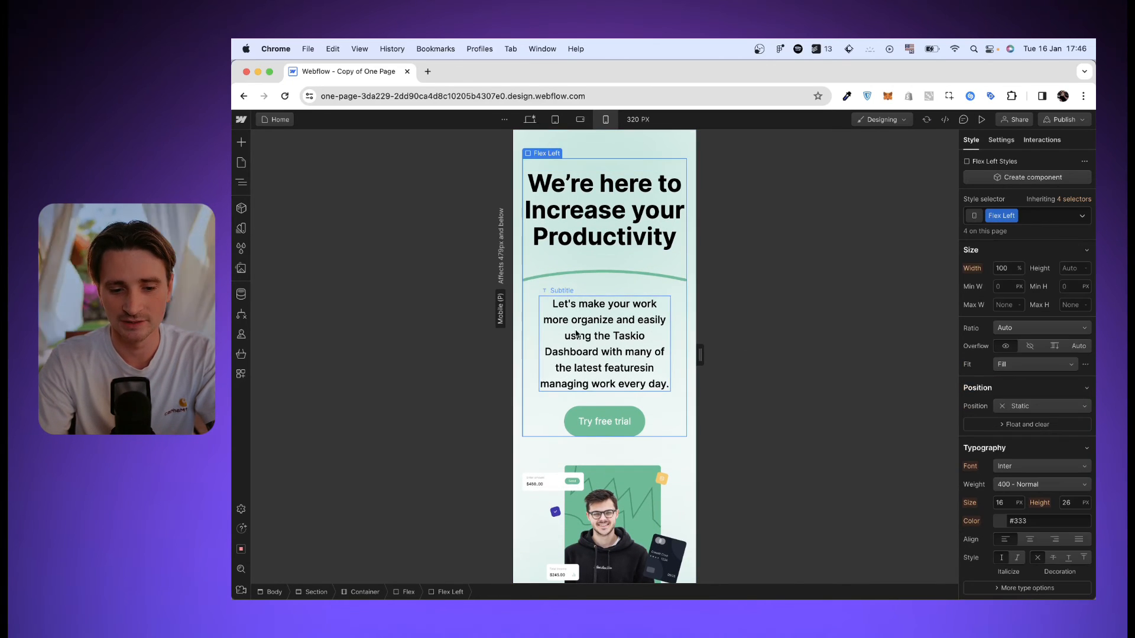
{"action": "left_click", "coordinate": [576, 334]}
{"action": "scroll", "coordinate": [1013, 371], "scroll_direction": "down", "scroll_amount": 3}
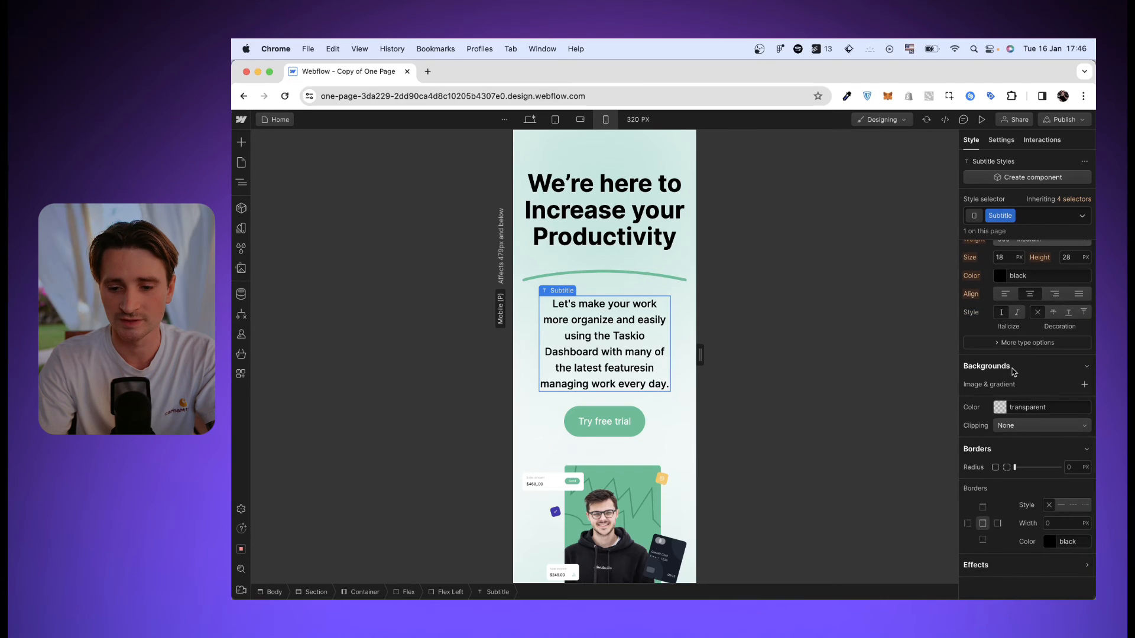
{"action": "scroll", "coordinate": [1012, 371], "scroll_direction": "up", "scroll_amount": 8}
{"action": "type", "text": "100"}
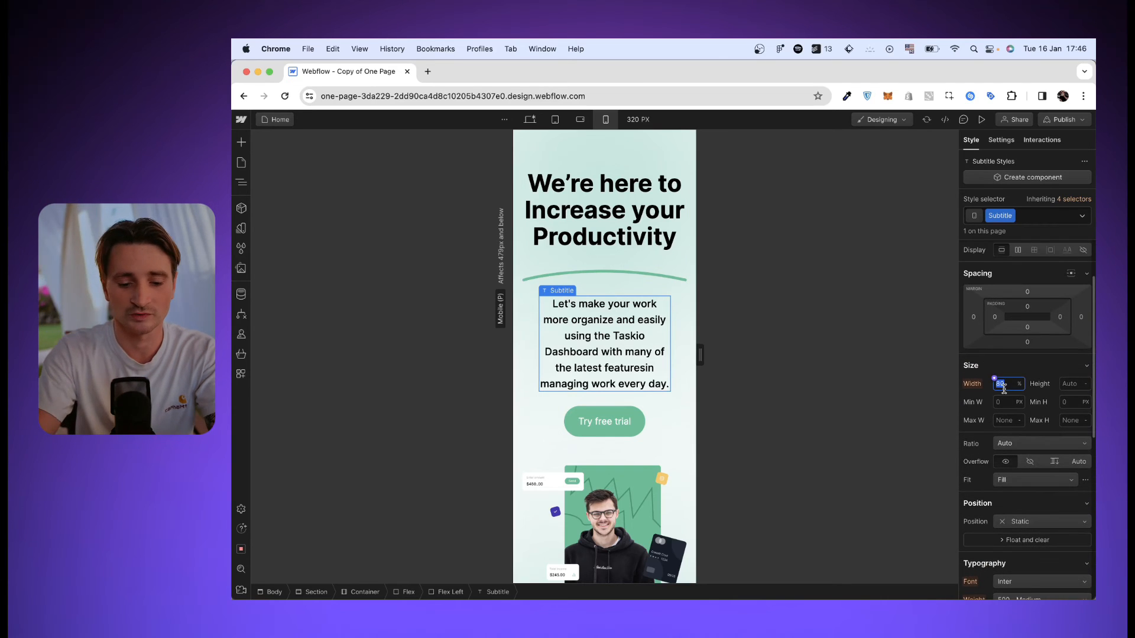
{"action": "key", "text": "Return"}
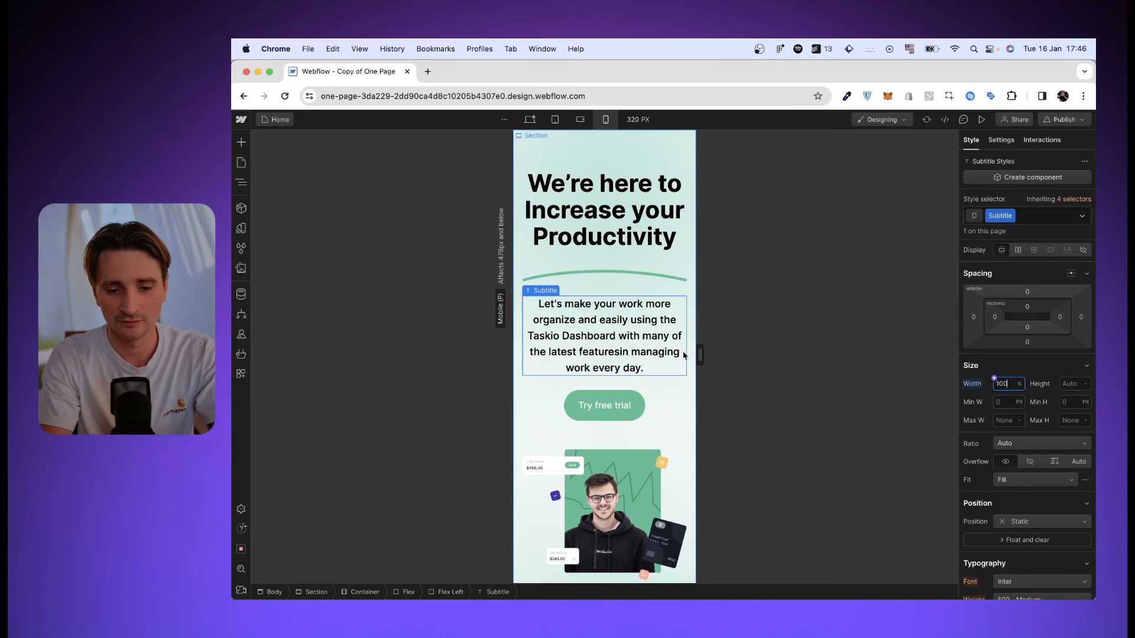
Set the width of the Flex Logo block under the "More than 25,000 teams use Collabs" heading to 100%
{"action": "scroll", "coordinate": [643, 381], "scroll_direction": "down", "scroll_amount": 6}
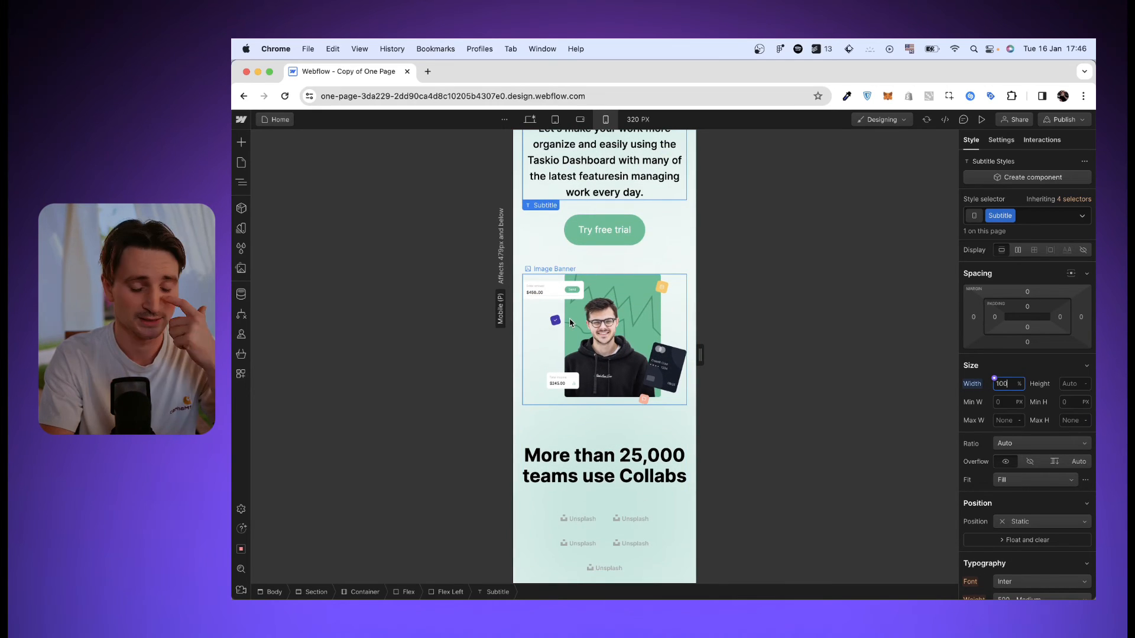
{"action": "left_click", "coordinate": [571, 323]}
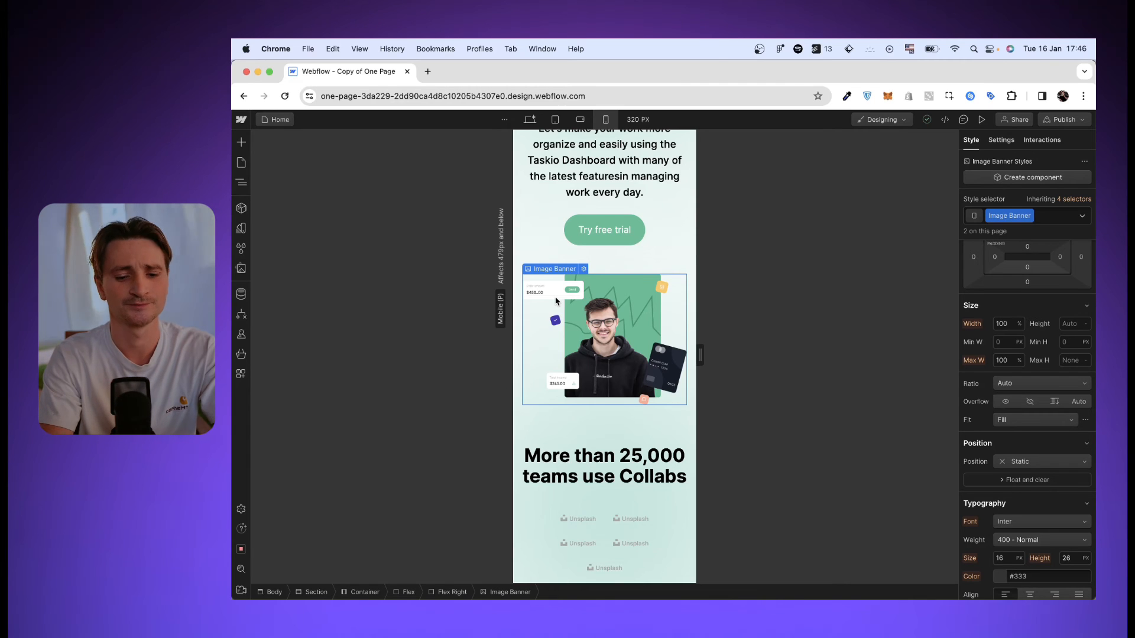
{"action": "scroll", "coordinate": [591, 384], "scroll_direction": "down", "scroll_amount": 4}
{"action": "left_click", "coordinate": [604, 423]}
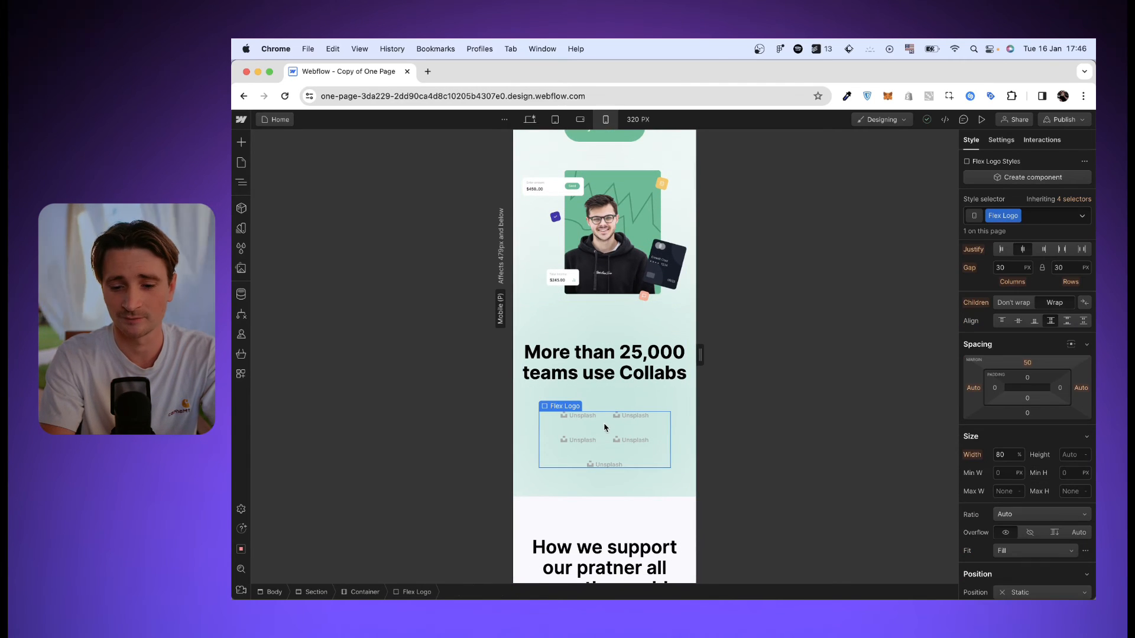
{"action": "left_click", "coordinate": [1006, 453]}
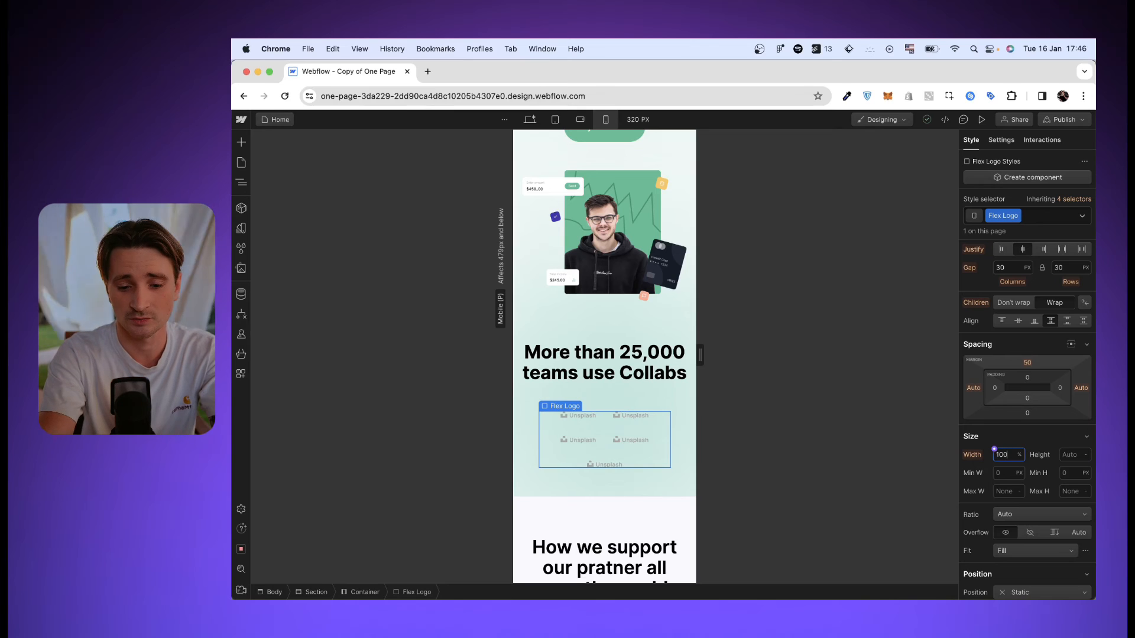
{"action": "type", "text": "100"}
Set the width of the Img logo class on the Unsplash logos to 40%
{"action": "left_click", "coordinate": [573, 437]}
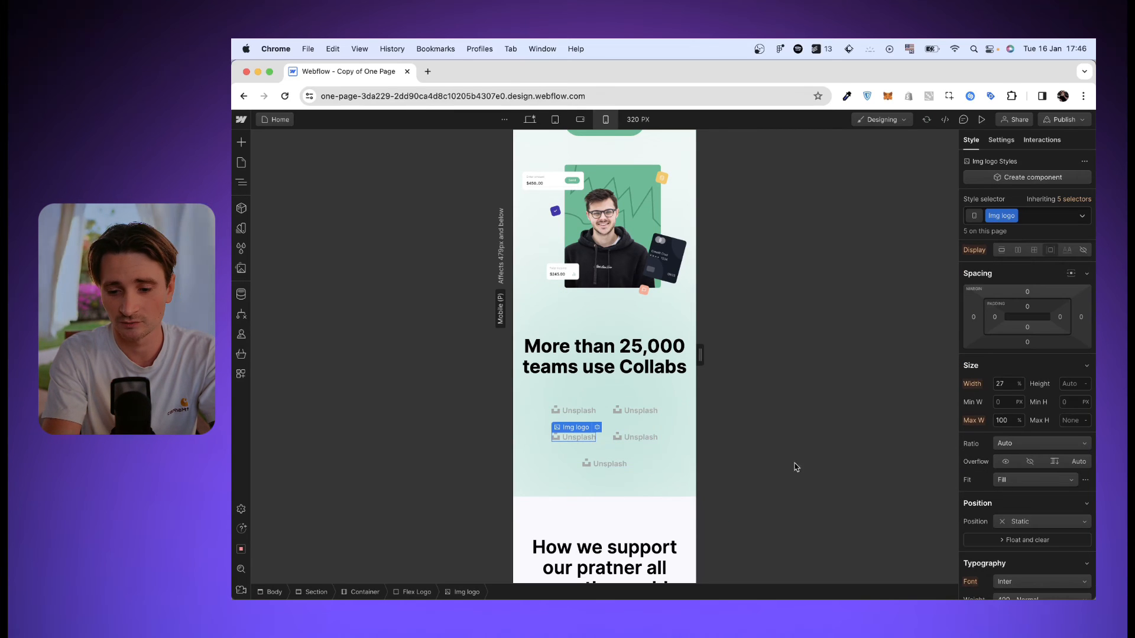
{"action": "key", "text": "Up"}
{"action": "key", "text": "Up"}
{"action": "key", "text": "Up"}
{"action": "key", "text": "Up"}
{"action": "key", "text": "Up"}
{"action": "key", "text": "Up"}
{"action": "key", "text": "Up"}
{"action": "key", "text": "Up"}
{"action": "key", "text": "Up"}
{"action": "key", "text": "Up"}
{"action": "key", "text": "Up"}
{"action": "key", "text": "Up"}
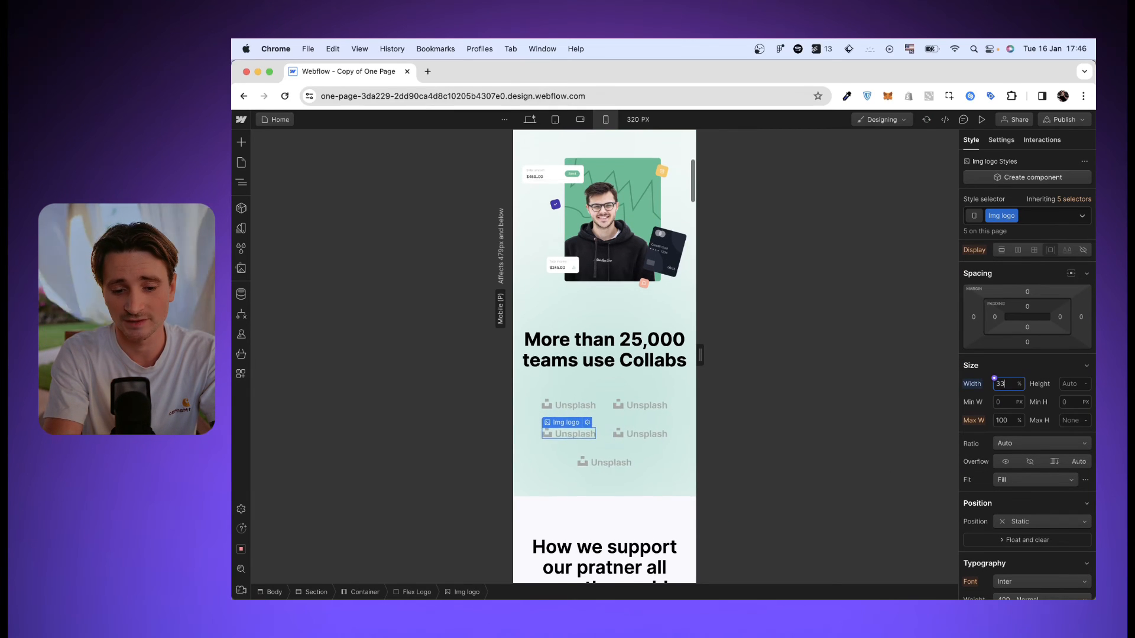
{"action": "key", "text": "Up"}
{"action": "key", "text": "Up"}
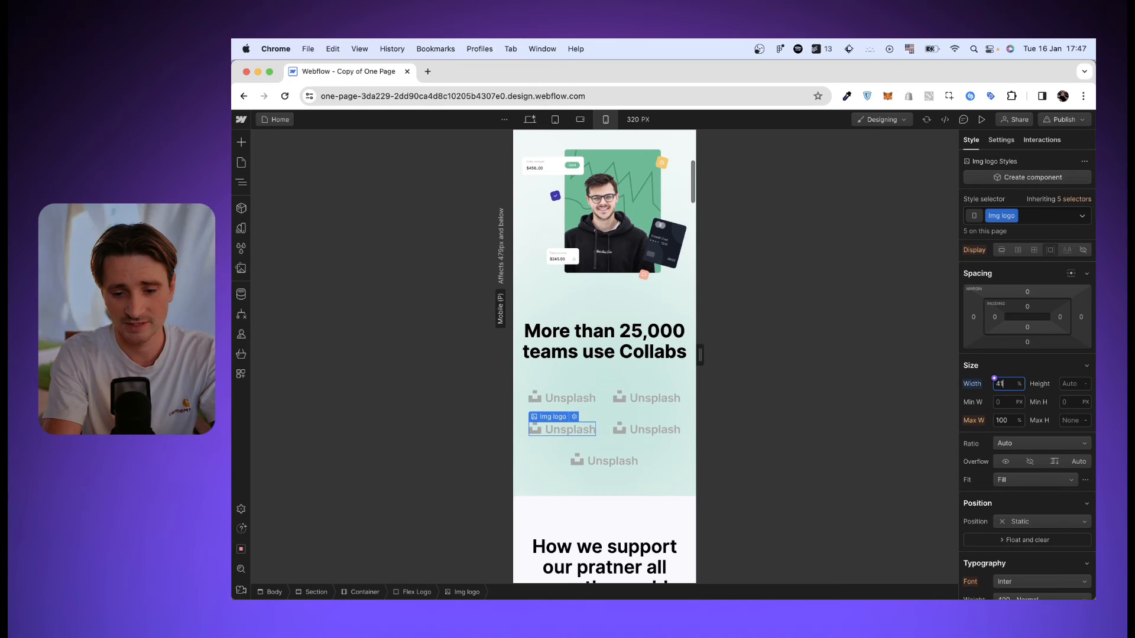
{"action": "key", "text": "Down"}
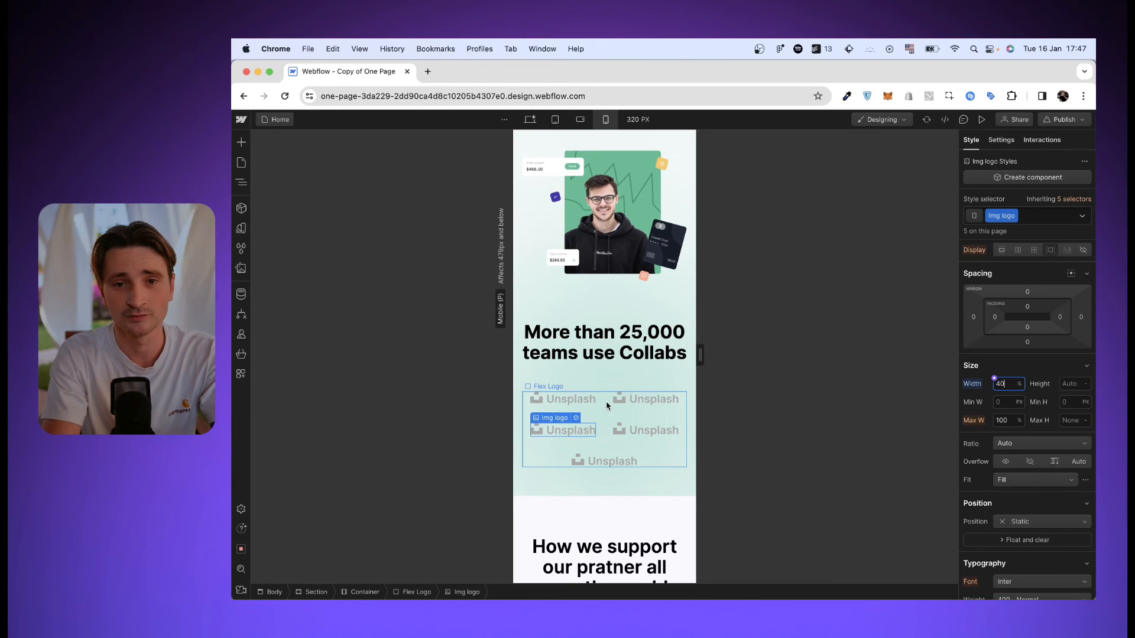
Stack the Flex Star Box ratings in a vertical direction with a 30 px gap
{"action": "scroll", "coordinate": [585, 425], "scroll_direction": "down", "scroll_amount": 5}
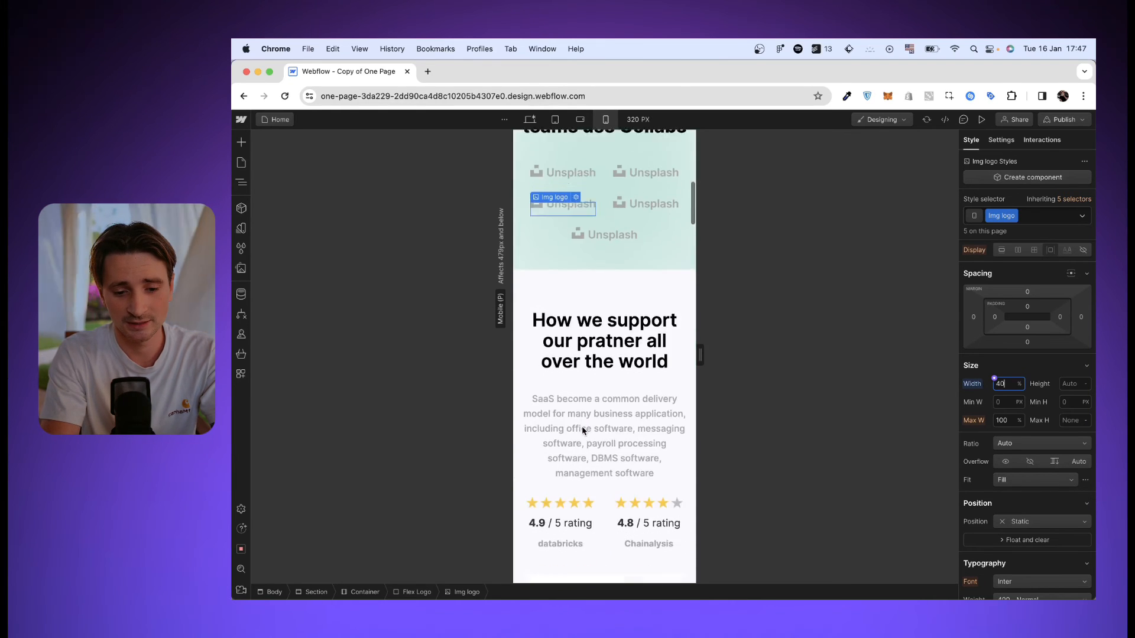
{"action": "left_click", "coordinate": [605, 465]}
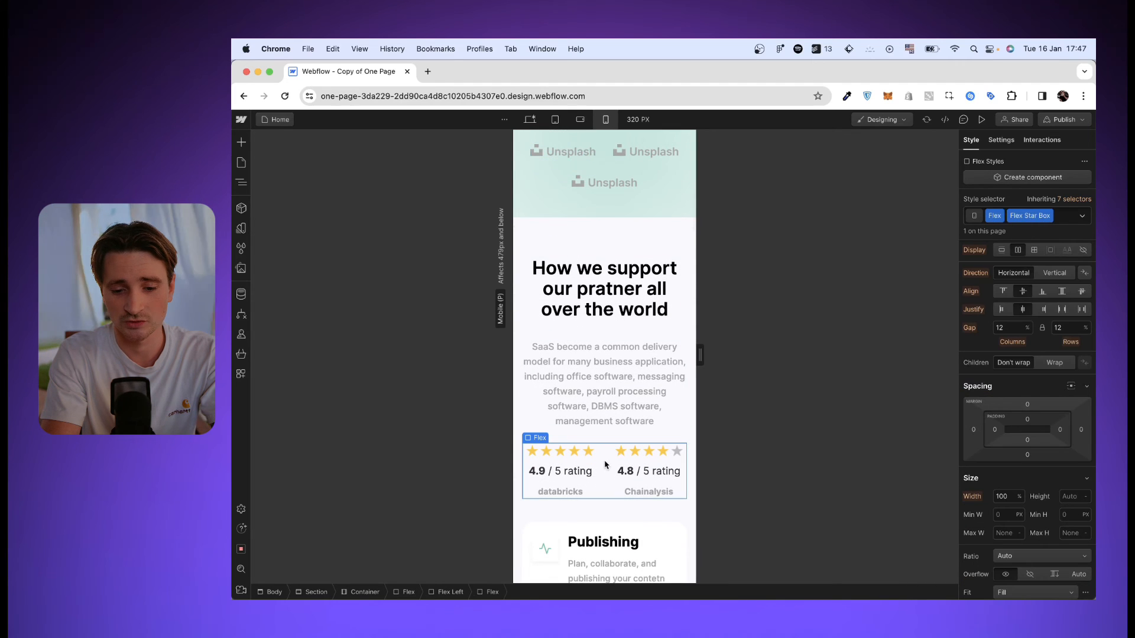
{"action": "left_click", "coordinate": [1054, 272]}
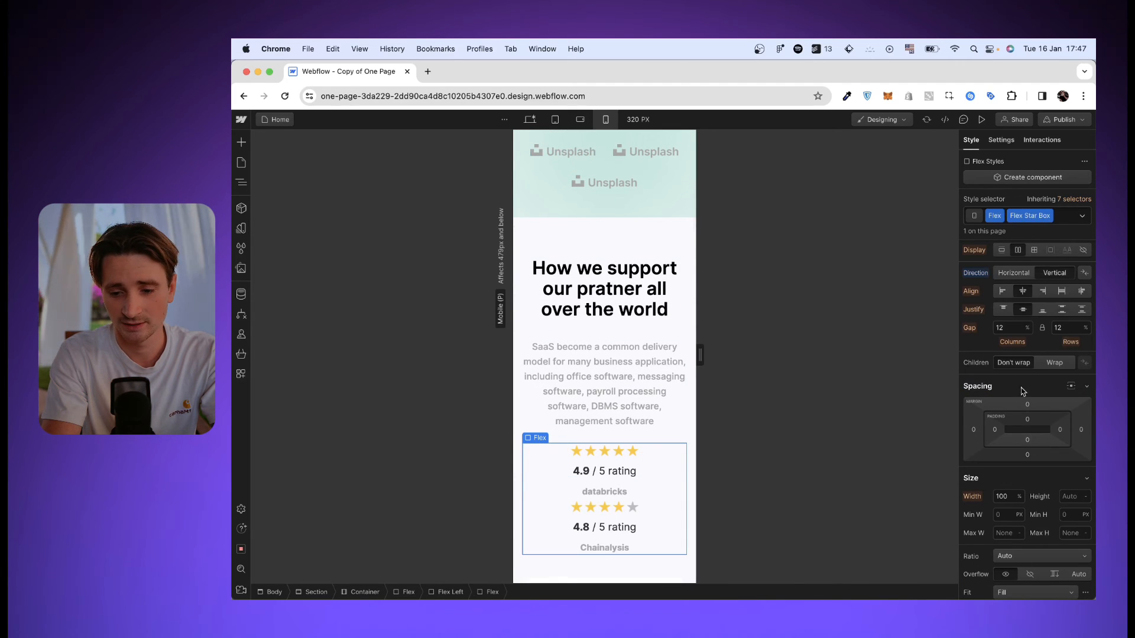
{"action": "key", "text": "BackSpace"}
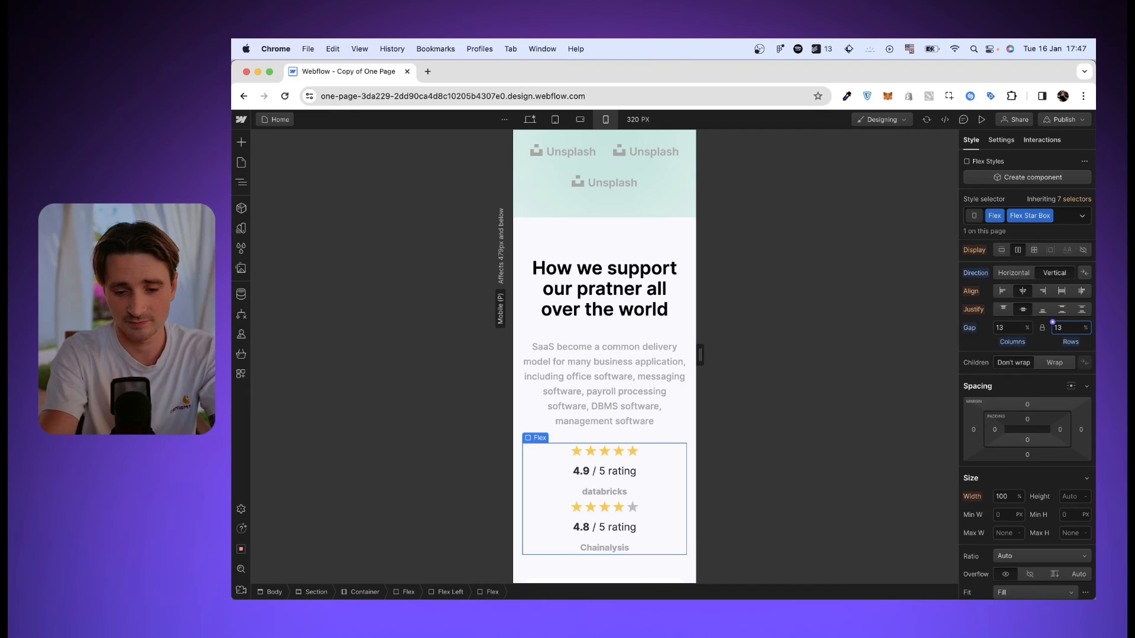
{"action": "type", "text": "30px"}
{"action": "key", "text": "Return"}
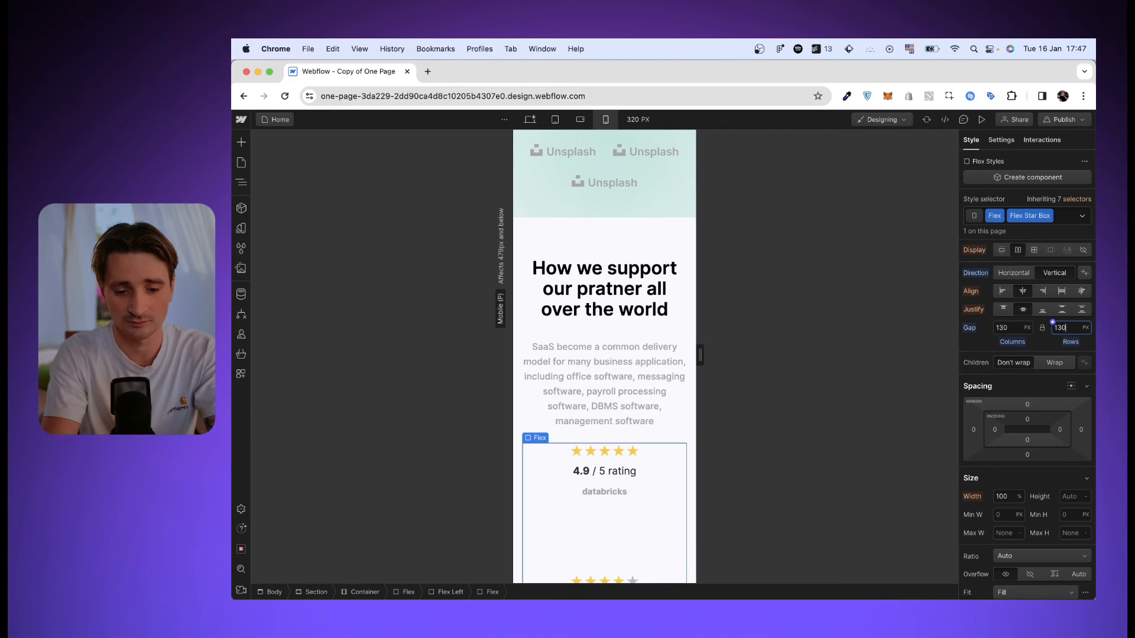
{"action": "double_click", "coordinate": [1069, 329]}
{"action": "type", "text": "30"}
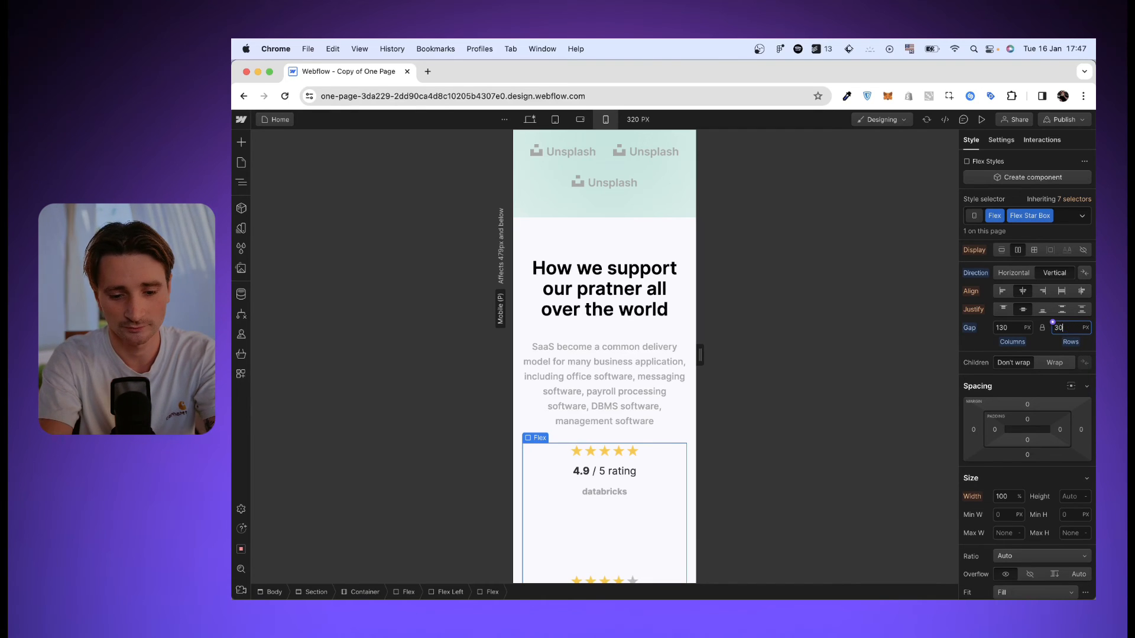
{"action": "key", "text": "Return"}
Set the width of the Column class in the "Our Features you cab get" section to 100%
{"action": "scroll", "coordinate": [635, 466], "scroll_direction": "down", "scroll_amount": 5}
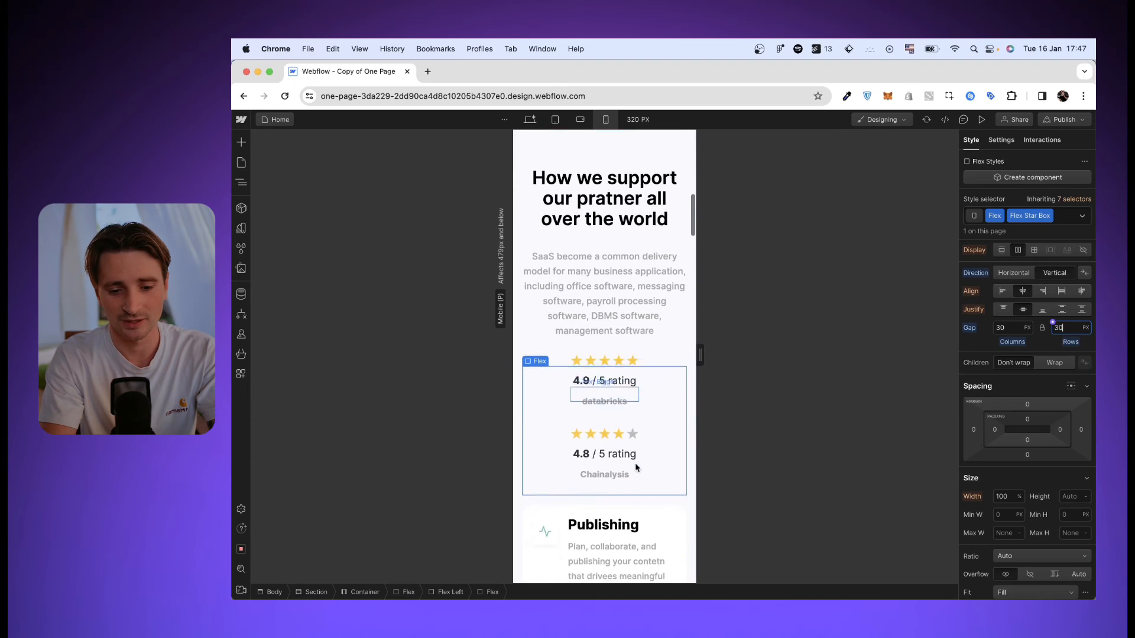
{"action": "scroll", "coordinate": [636, 466], "scroll_direction": "down", "scroll_amount": 2}
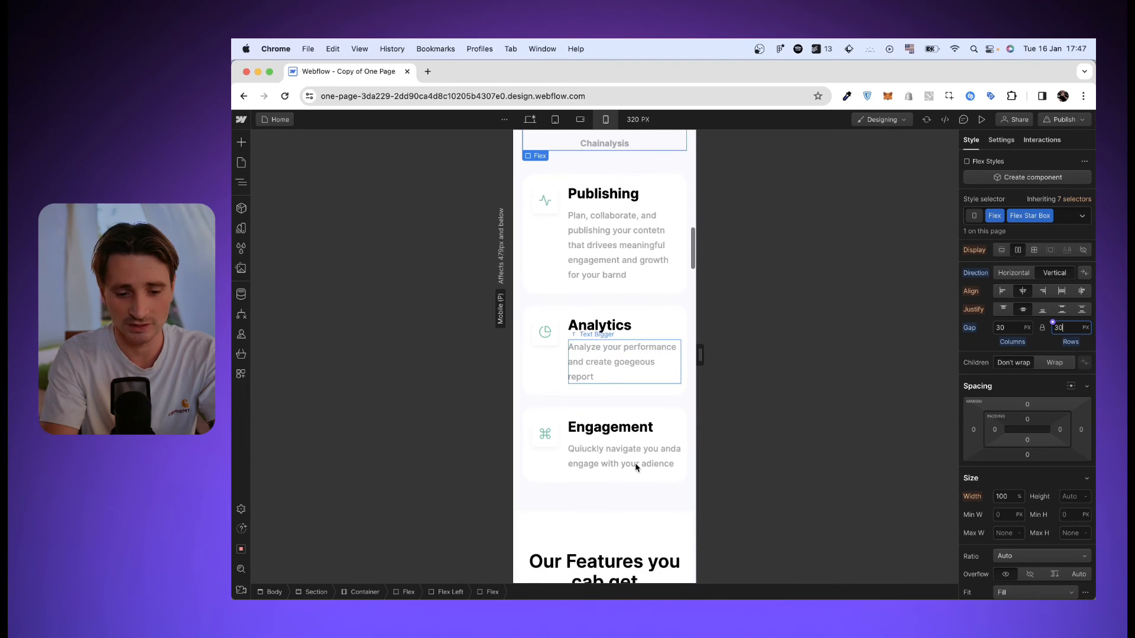
{"action": "scroll", "coordinate": [636, 467], "scroll_direction": "down", "scroll_amount": 5}
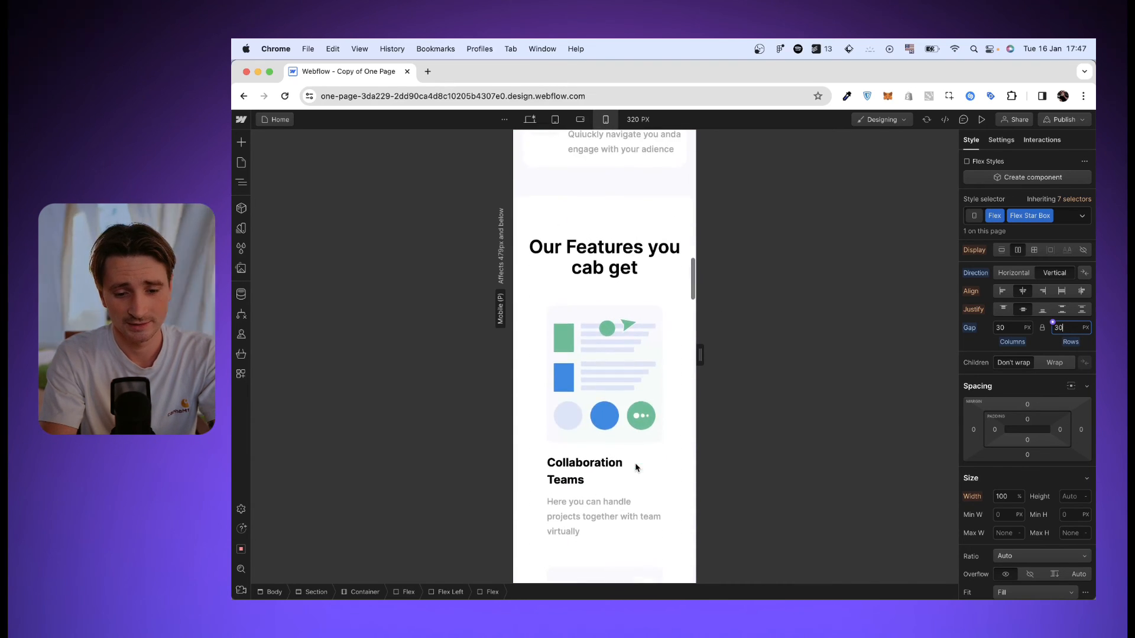
{"action": "left_click", "coordinate": [623, 449]}
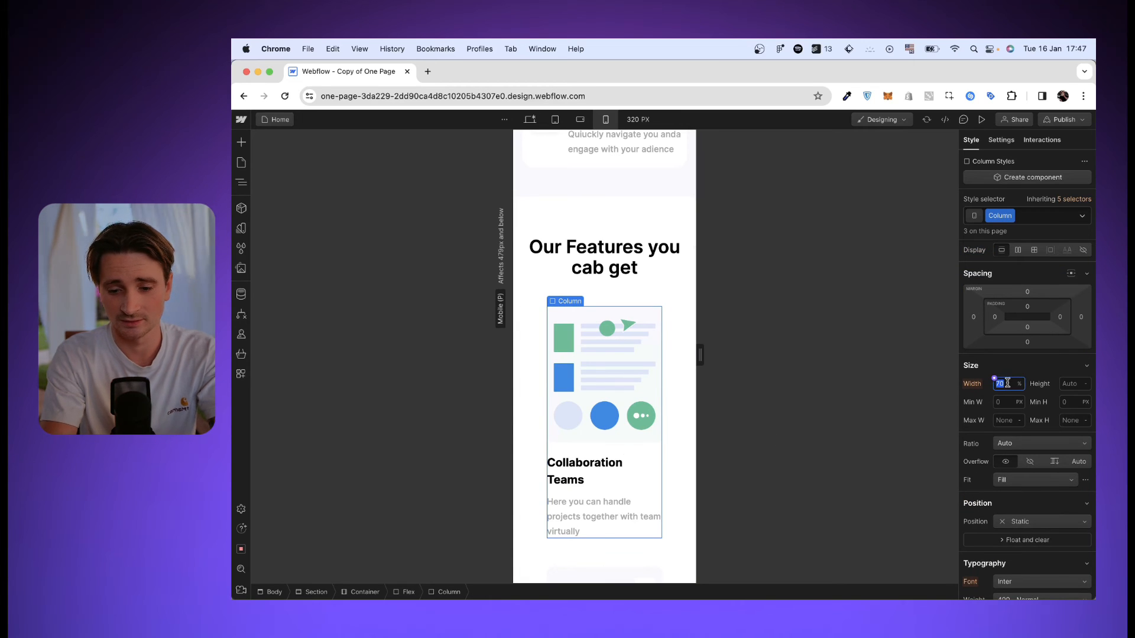
{"action": "type", "text": "100"}
{"action": "key", "text": "Return"}
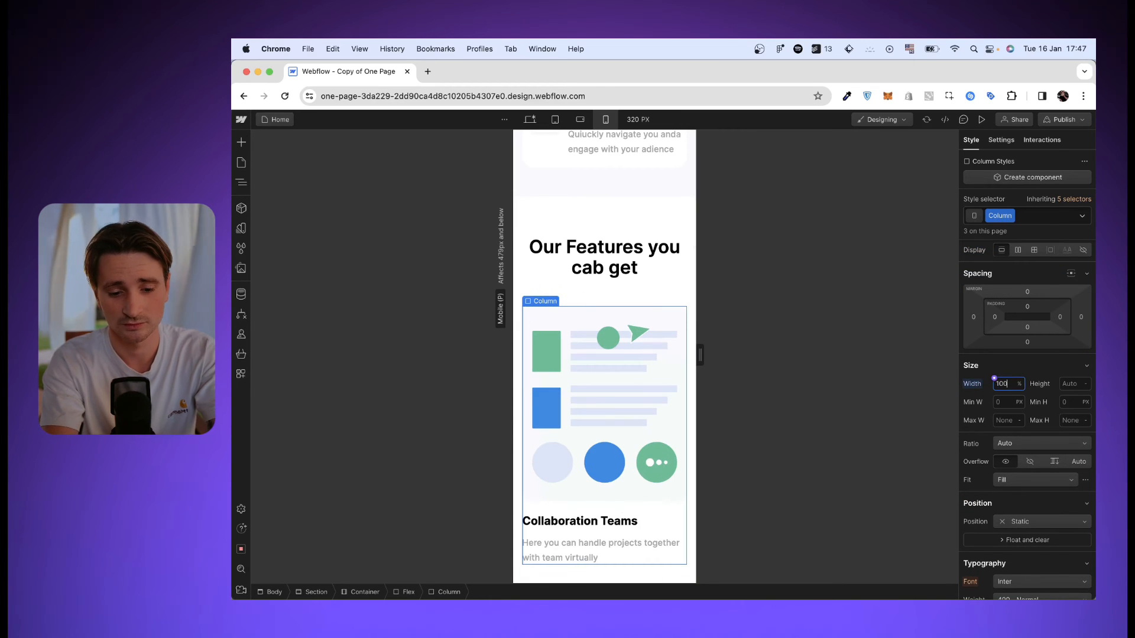
Set the font size of the Heading Medium class on the "What Benifit Will You Get" heading to 25 px
{"action": "scroll", "coordinate": [615, 435], "scroll_direction": "down", "scroll_amount": 6}
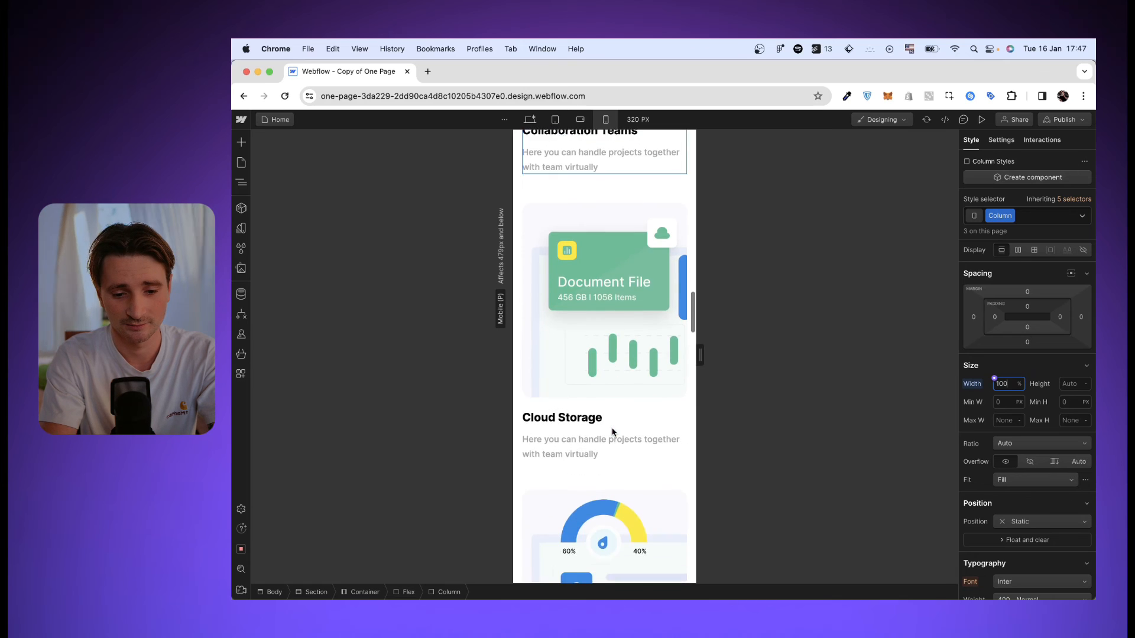
{"action": "scroll", "coordinate": [612, 431], "scroll_direction": "down", "scroll_amount": 7}
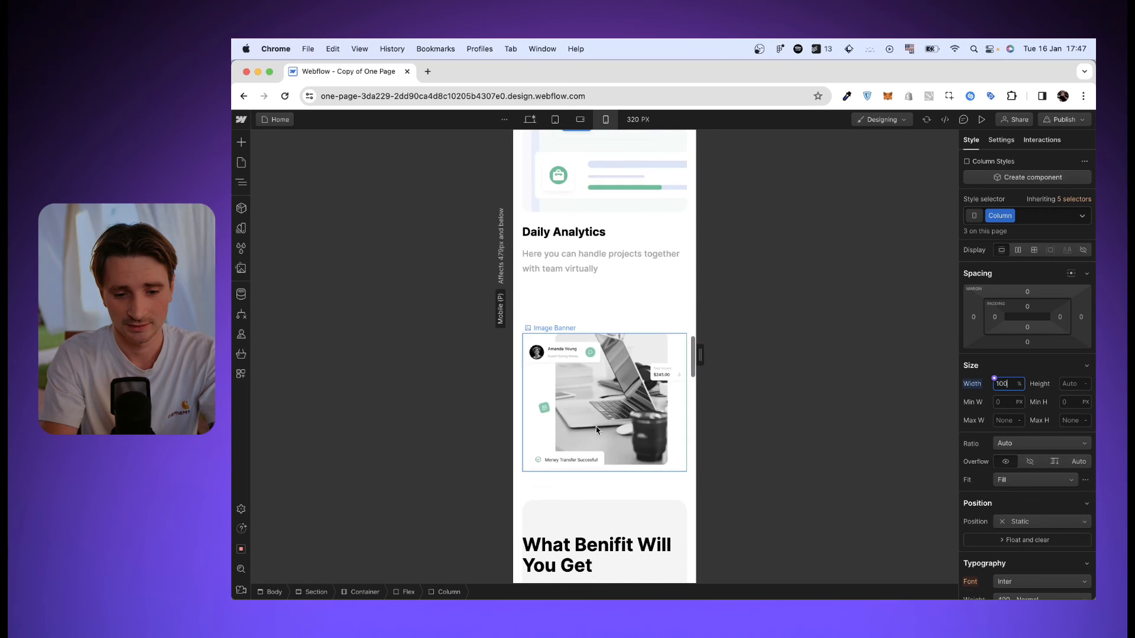
{"action": "scroll", "coordinate": [596, 430], "scroll_direction": "down", "scroll_amount": 1}
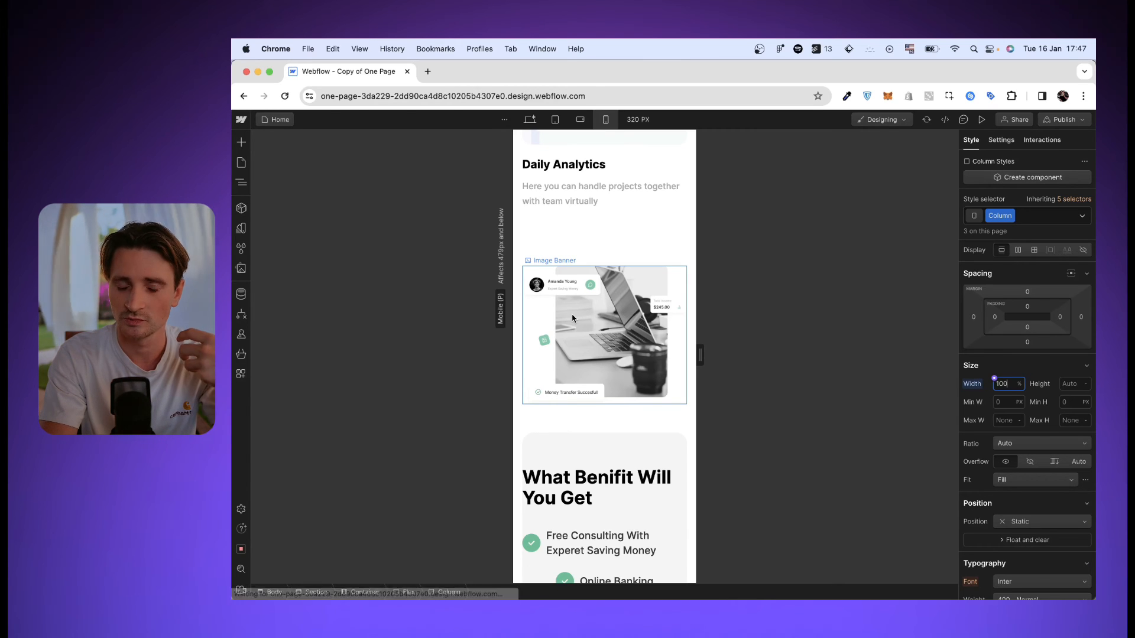
{"action": "scroll", "coordinate": [572, 318], "scroll_direction": "down", "scroll_amount": 2}
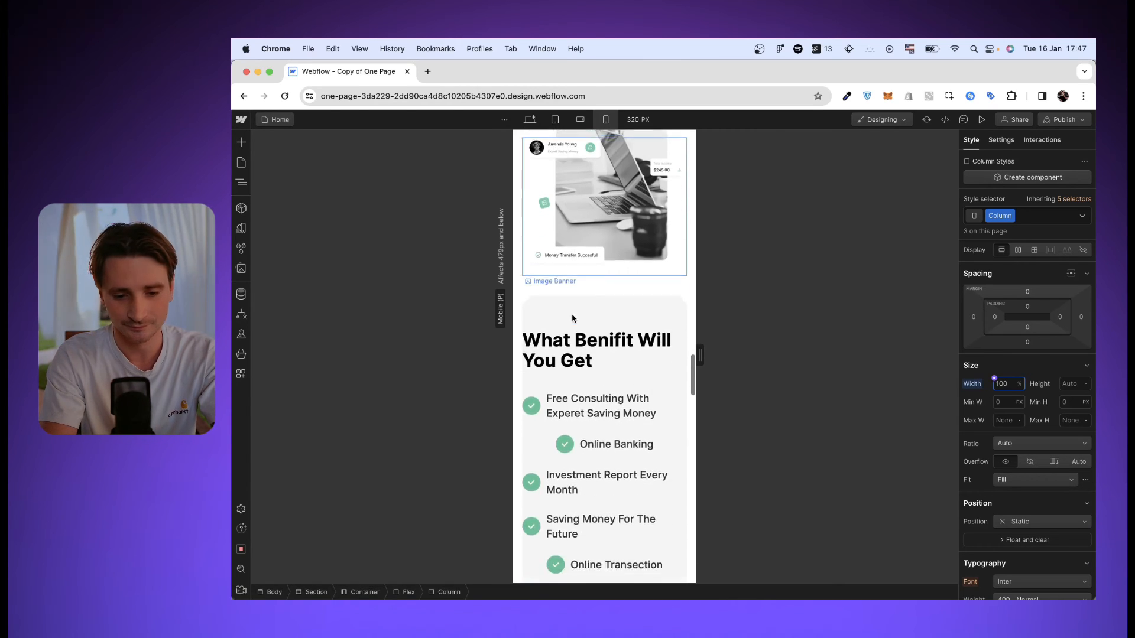
{"action": "left_click", "coordinate": [581, 325]}
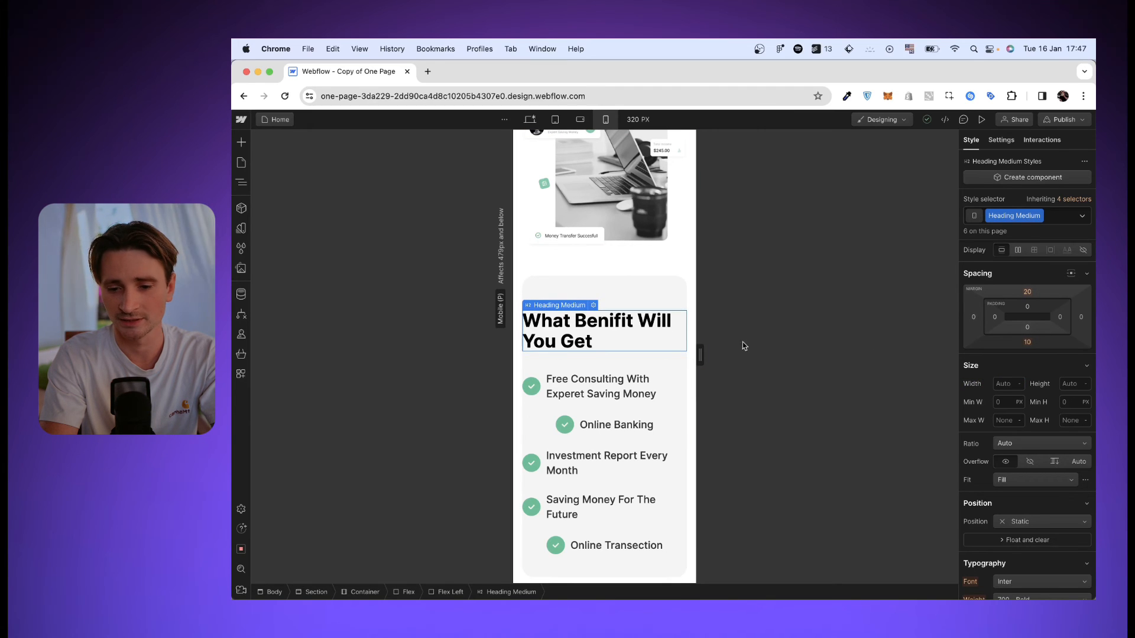
{"action": "scroll", "coordinate": [1070, 498], "scroll_direction": "down", "scroll_amount": 3}
{"action": "left_click", "coordinate": [1004, 528]}
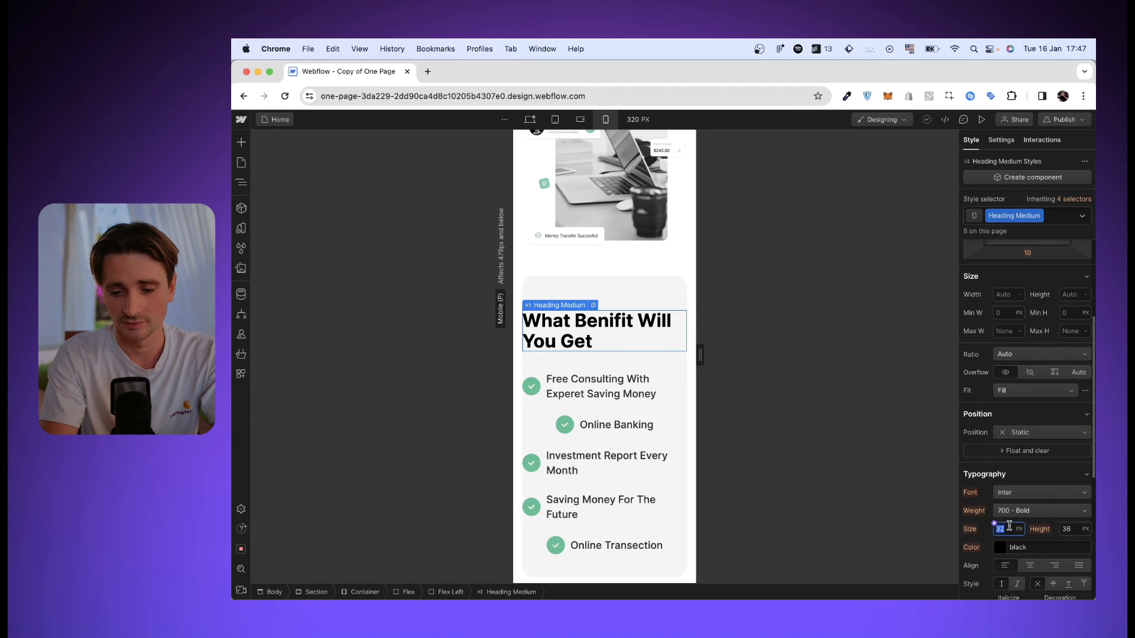
{"action": "type", "text": "27"}
{"action": "key", "text": "Down"}
{"action": "key", "text": "Down"}
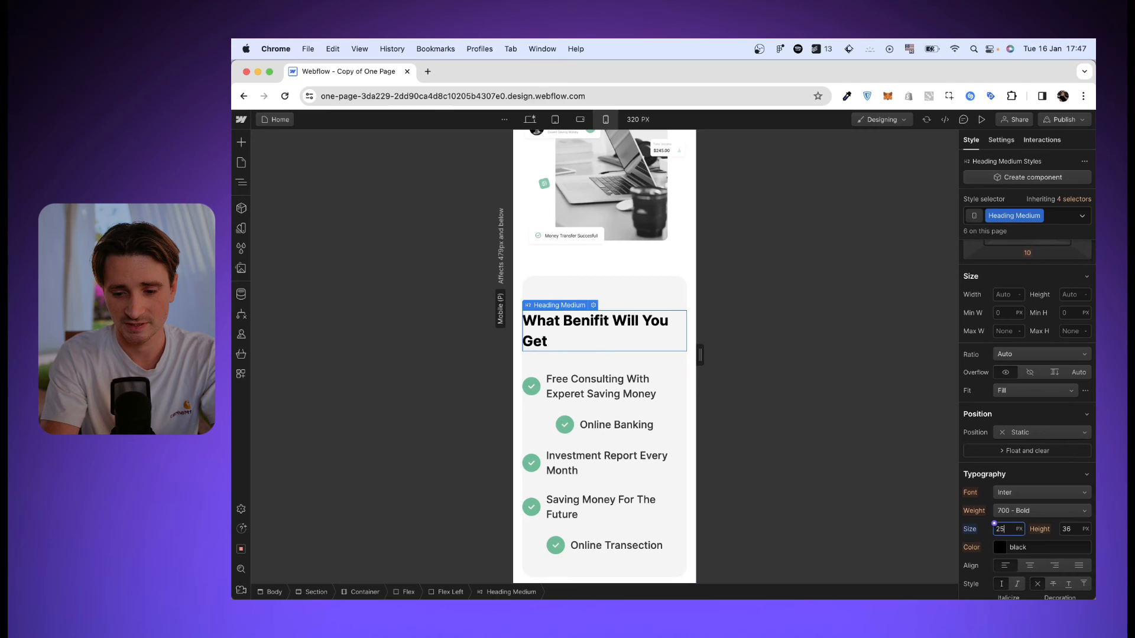
Set the "What Benifit Will You Get" heading's line height to 34 px and centre its text
{"action": "left_click", "coordinate": [1079, 529]}
{"action": "key", "text": "Down"}
{"action": "key", "text": "Down"}
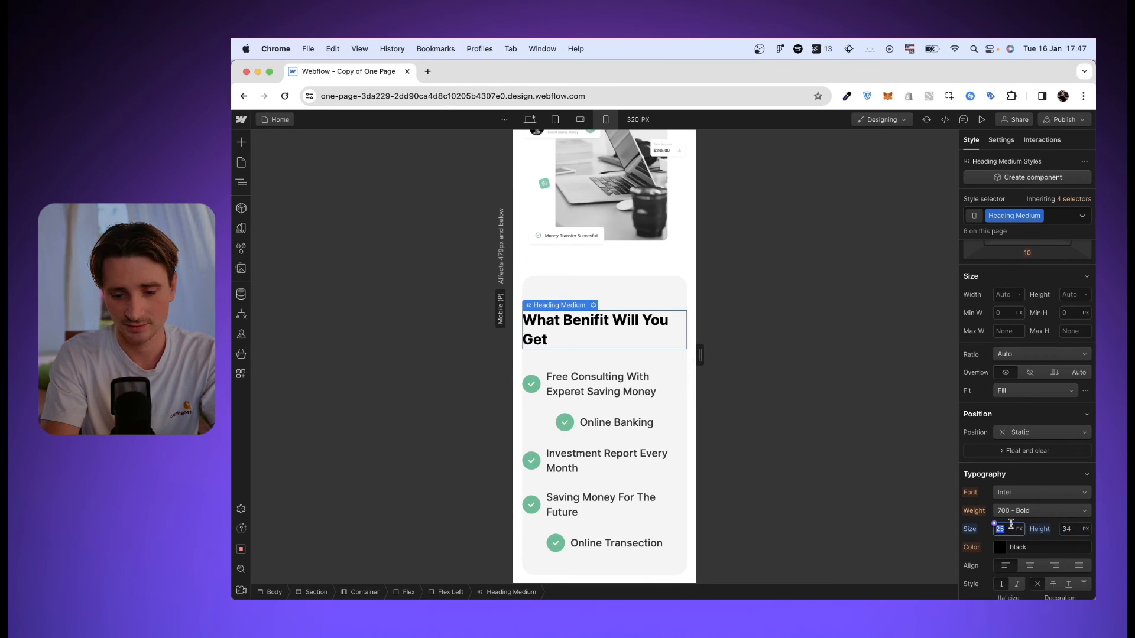
{"action": "left_click", "coordinate": [1029, 567]}
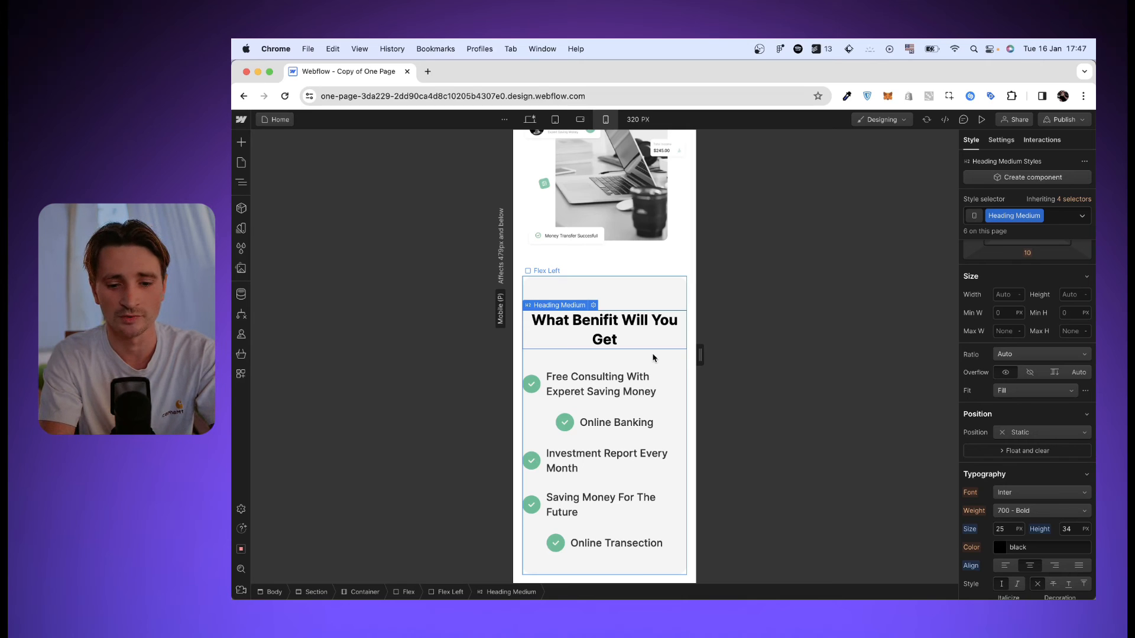
Give the Flex Left benefits block 10 px of left and right padding and align its items to the left
{"action": "left_click", "coordinate": [555, 293]}
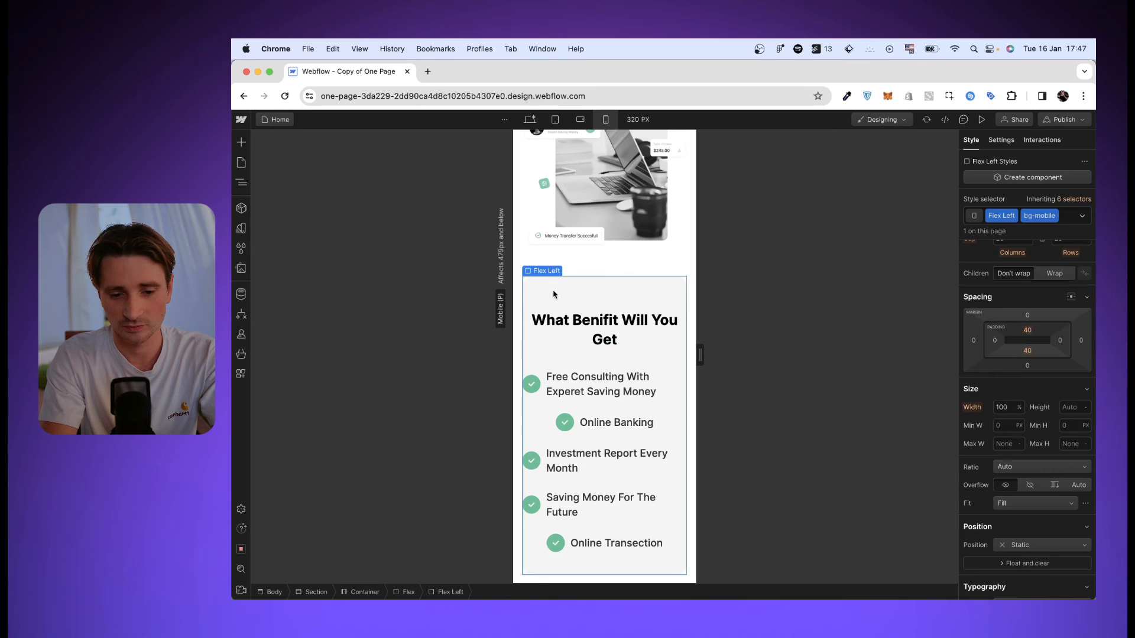
{"action": "left_click", "coordinate": [995, 341]}
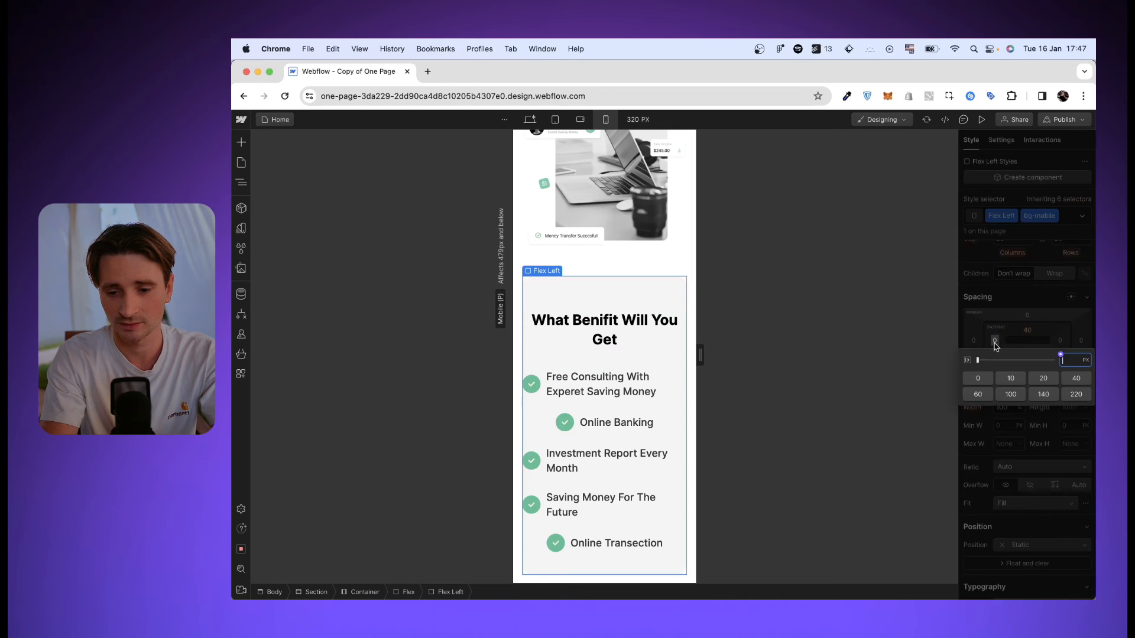
{"action": "type", "text": "10"}
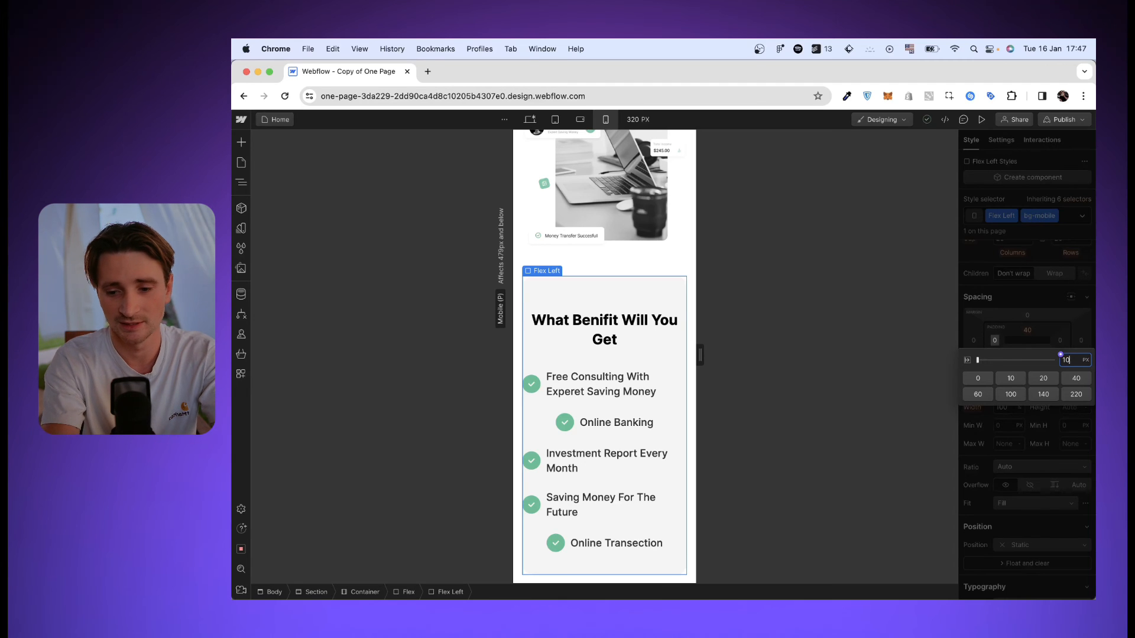
{"action": "key", "text": "Return"}
{"action": "left_click", "coordinate": [1061, 341]}
{"action": "type", "text": "10"}
{"action": "key", "text": "Return"}
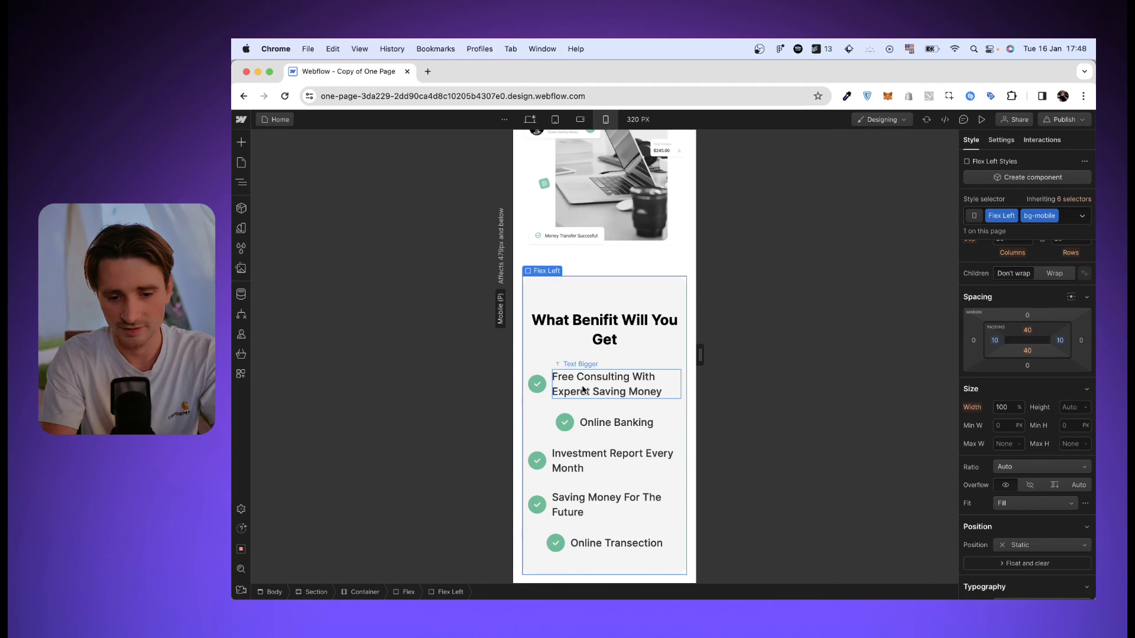
{"action": "scroll", "coordinate": [1012, 321], "scroll_direction": "up", "scroll_amount": 5}
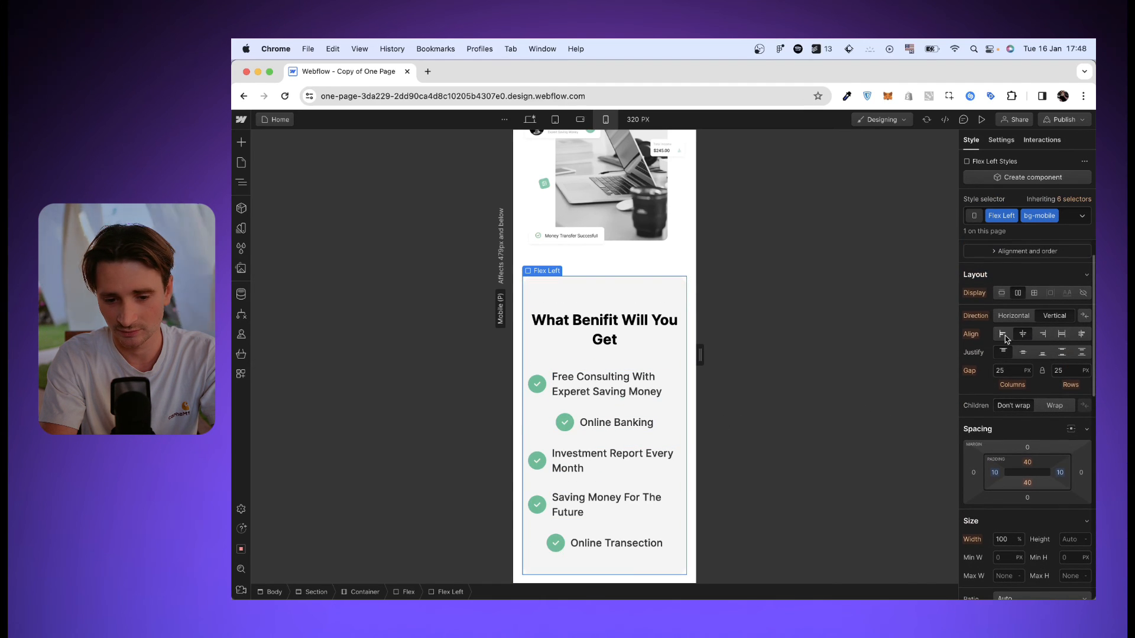
{"action": "left_click", "coordinate": [1006, 336]}
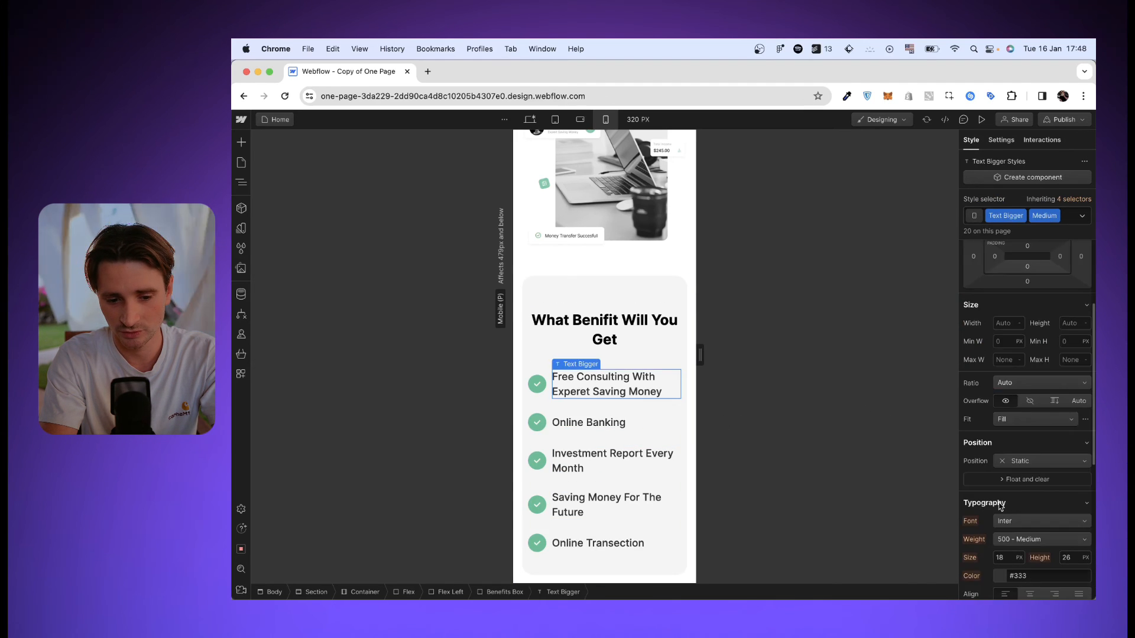
Set the Text Bigger Medium style on the benefit items to a 15 px font size and 21 px line height
{"action": "scroll", "coordinate": [999, 503], "scroll_direction": "down", "scroll_amount": 3}
{"action": "type", "text": "16"}
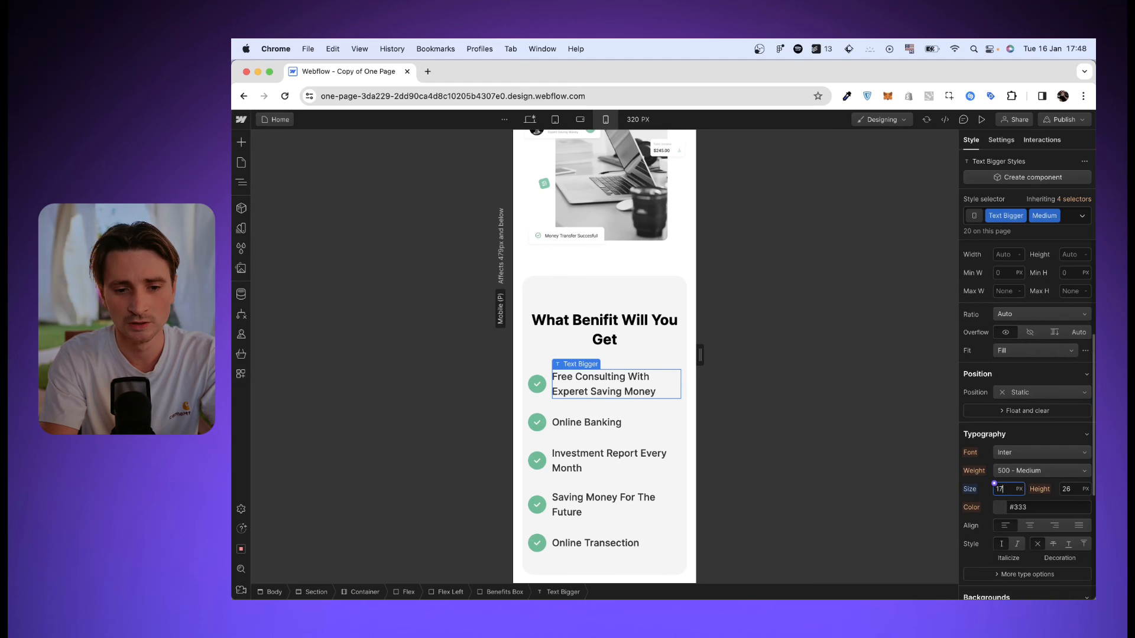
{"action": "key", "text": "Down"}
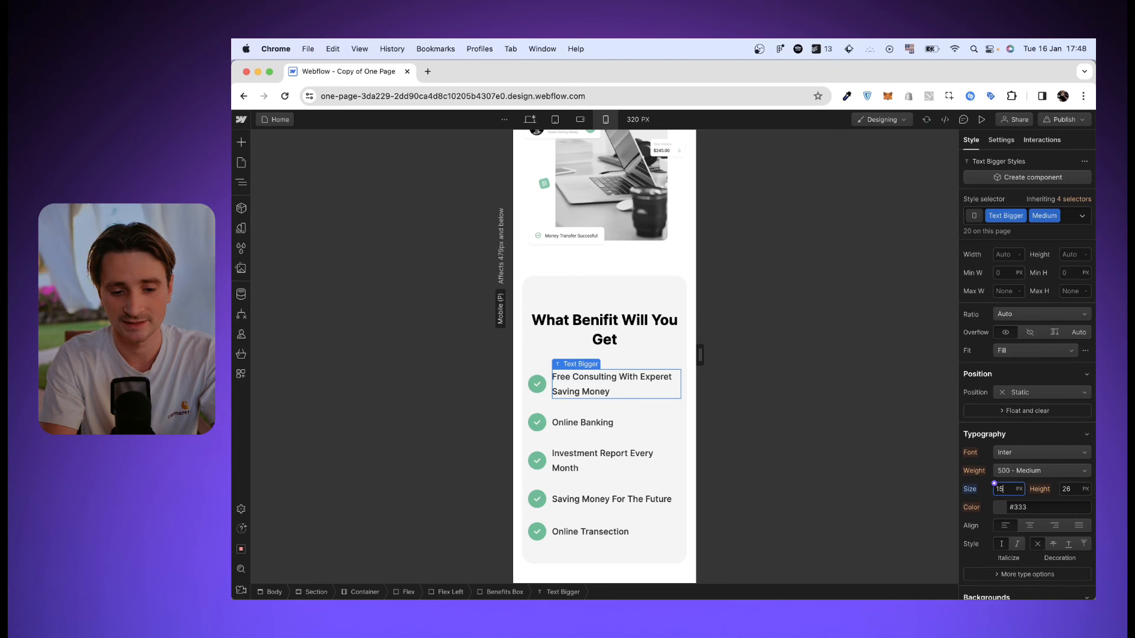
{"action": "type", "text": "21"}
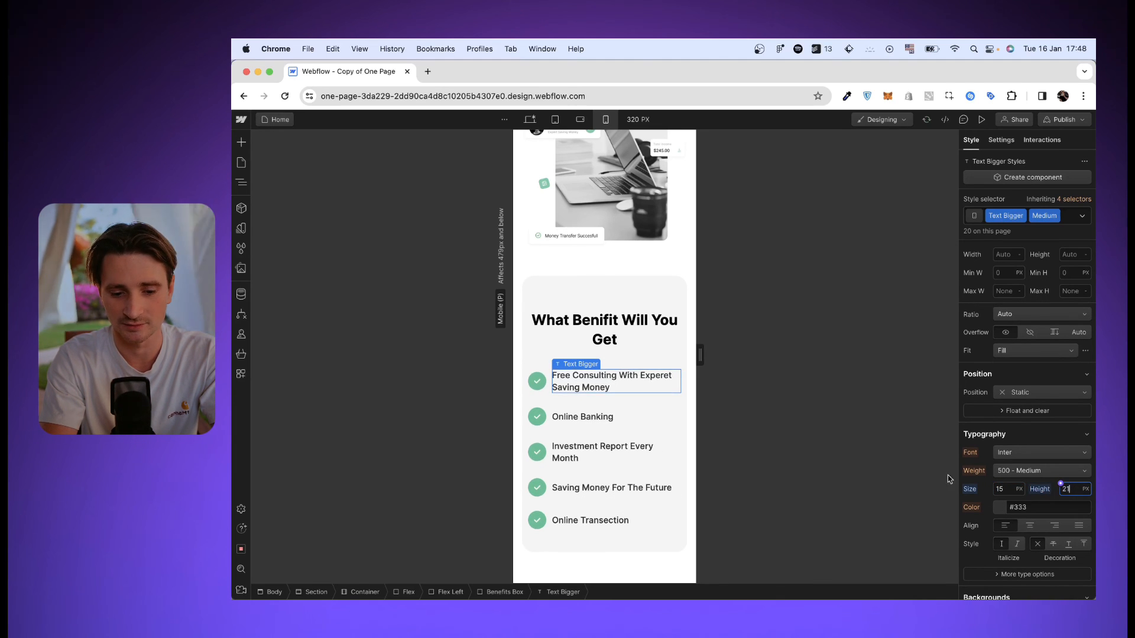
{"action": "left_click", "coordinate": [657, 497]}
Set the width of the Price Box class in the "Choose Plan That's Right For You" section to 100%
{"action": "scroll", "coordinate": [658, 496], "scroll_direction": "down", "scroll_amount": 3}
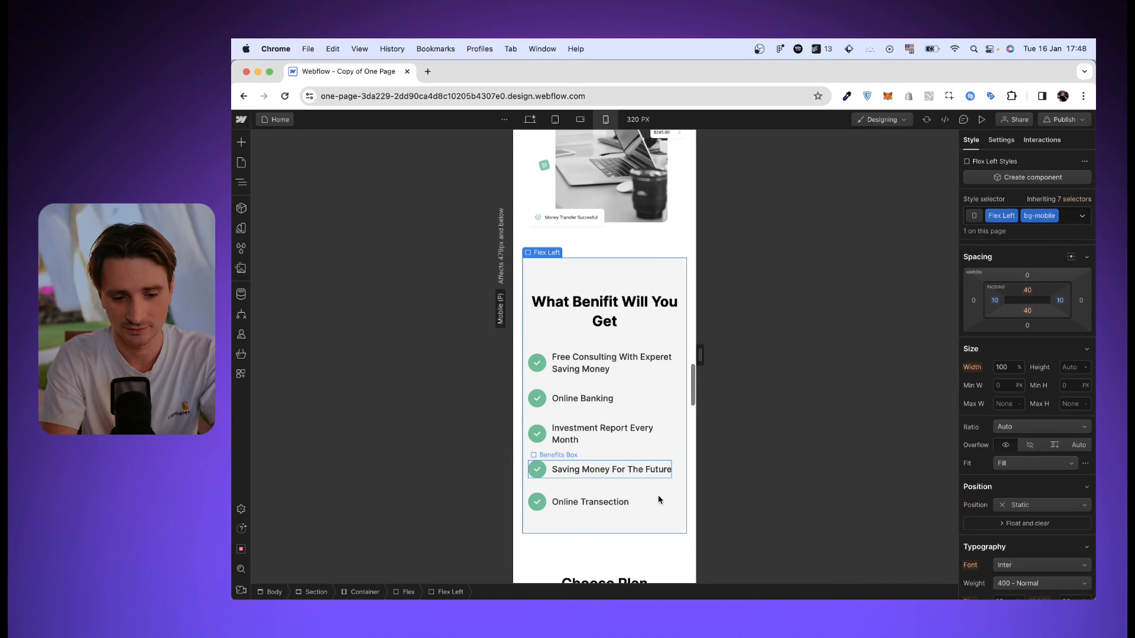
{"action": "scroll", "coordinate": [658, 499], "scroll_direction": "down", "scroll_amount": 15}
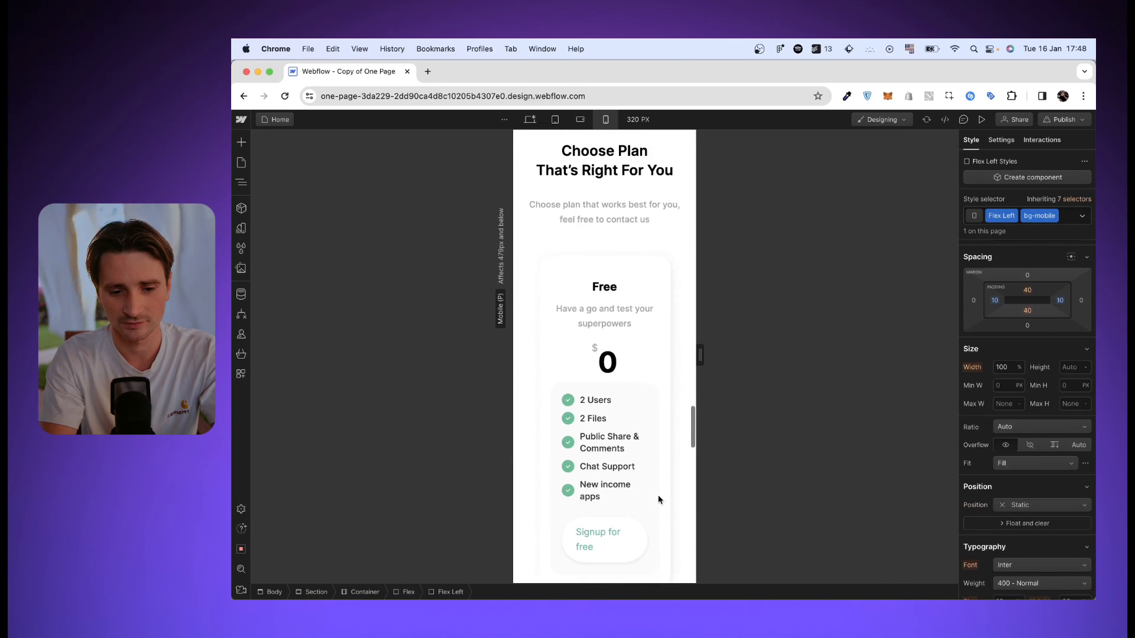
{"action": "scroll", "coordinate": [658, 499], "scroll_direction": "up", "scroll_amount": 3}
{"action": "left_click", "coordinate": [657, 499]}
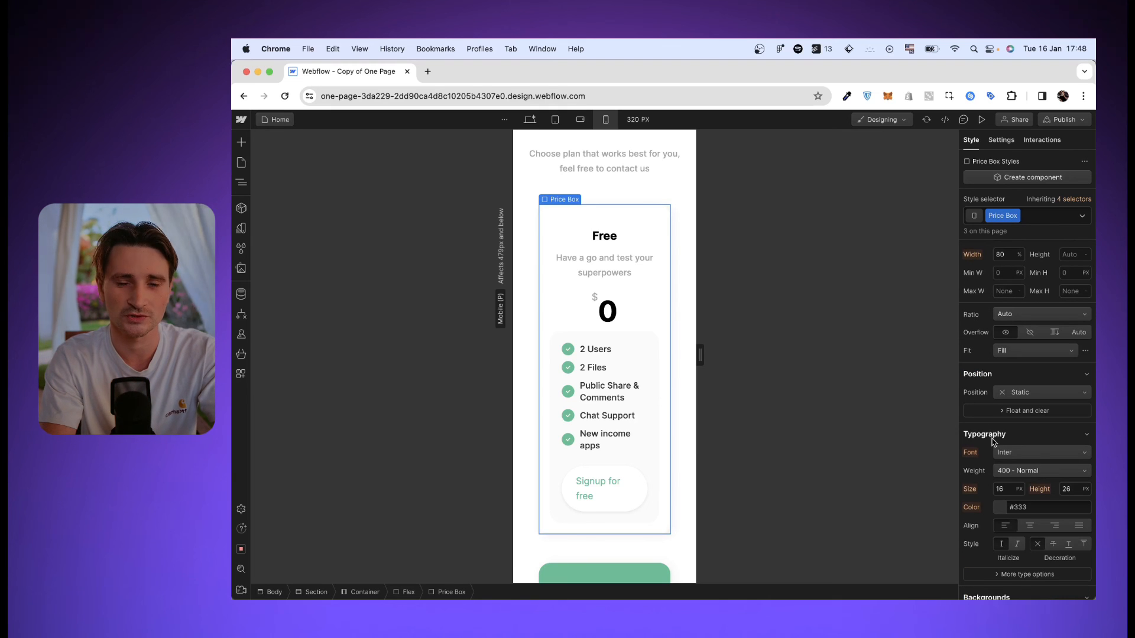
{"action": "type", "text": "100"}
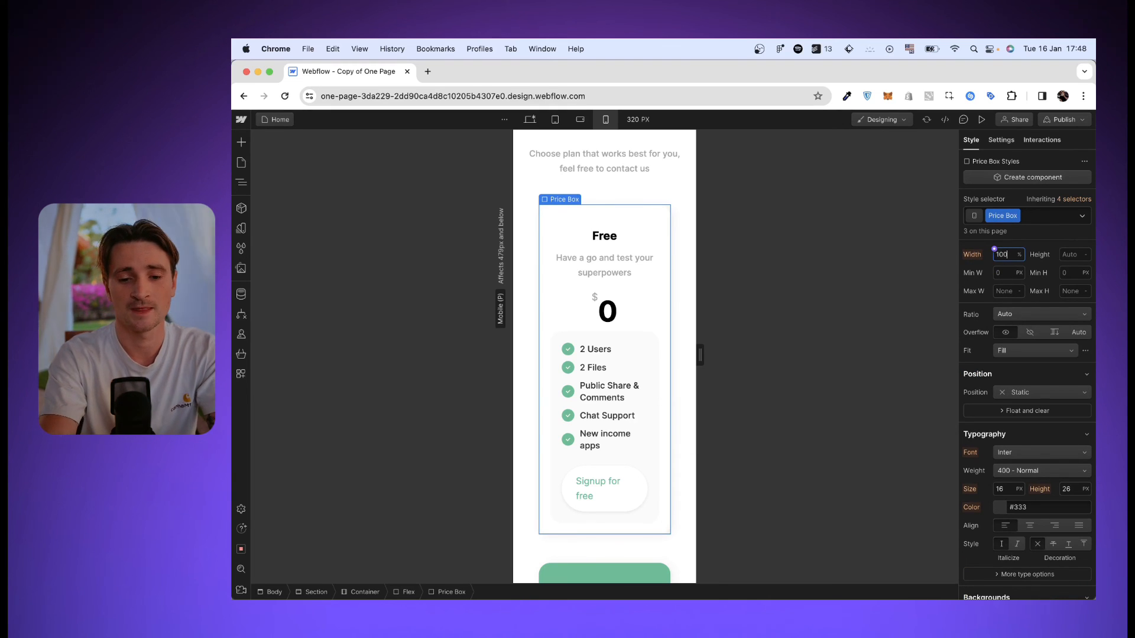
{"action": "key", "text": "Return"}
Centre the grey Text Bigger paragraph under the "People are Saying About DoWhith" heading
{"action": "scroll", "coordinate": [619, 378], "scroll_direction": "down", "scroll_amount": 1}
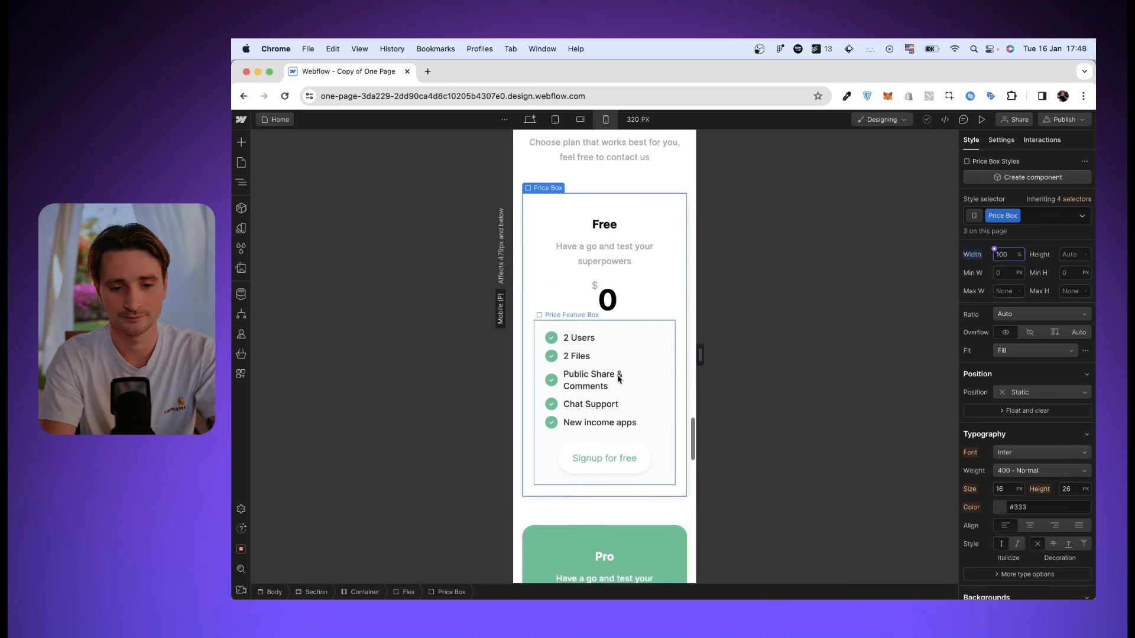
{"action": "scroll", "coordinate": [619, 379], "scroll_direction": "down", "scroll_amount": 15}
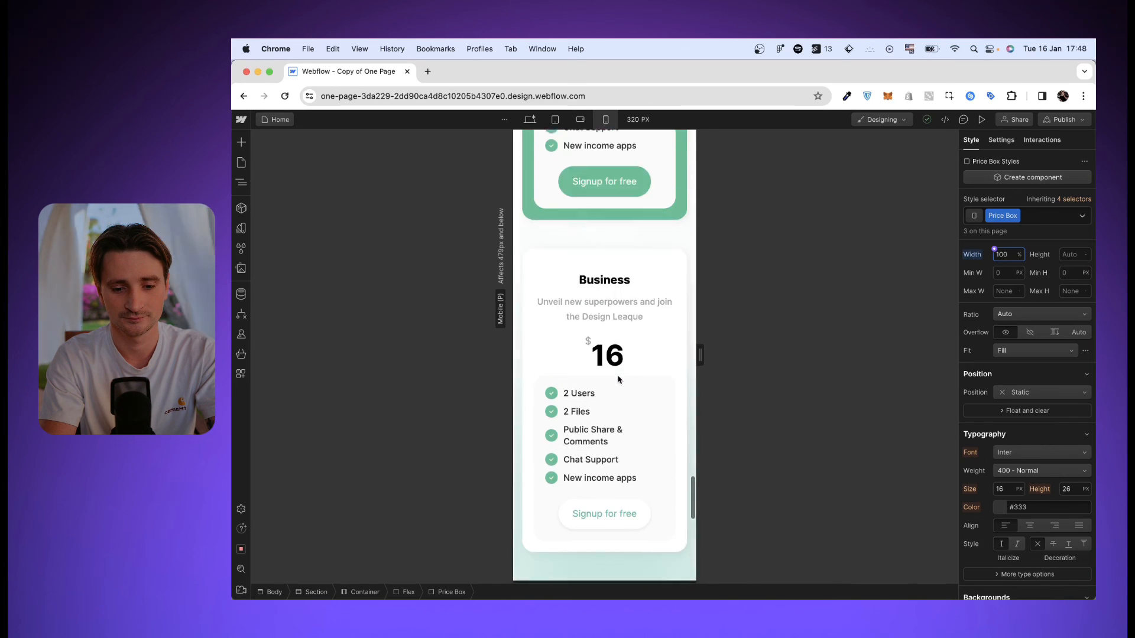
{"action": "scroll", "coordinate": [618, 378], "scroll_direction": "down", "scroll_amount": 7}
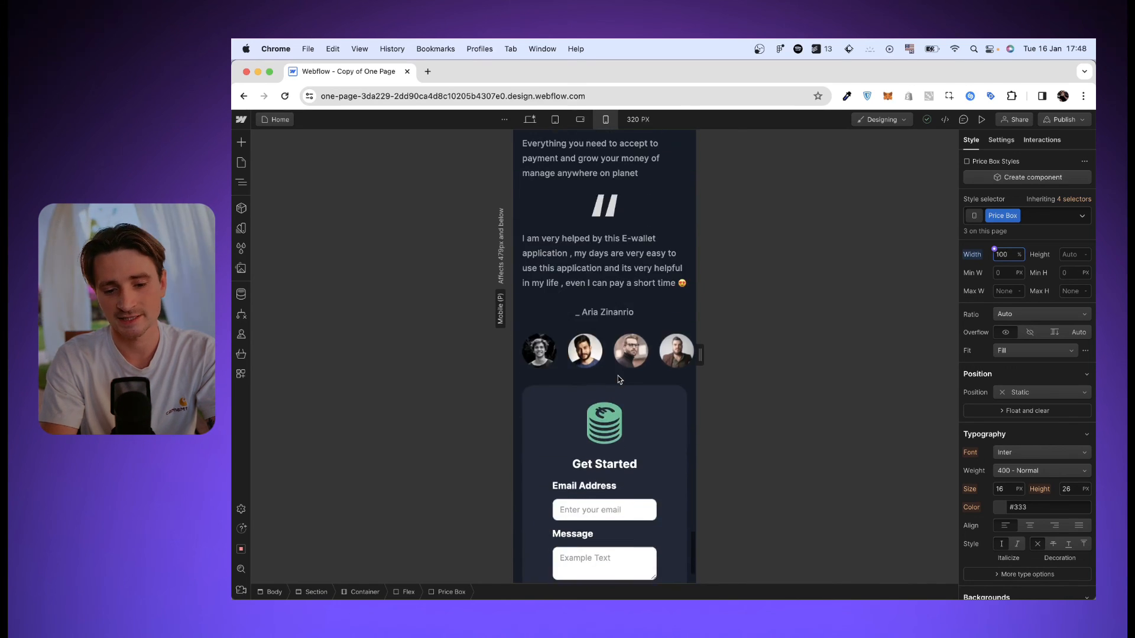
{"action": "scroll", "coordinate": [619, 379], "scroll_direction": "up", "scroll_amount": 3}
{"action": "left_click", "coordinate": [598, 278]}
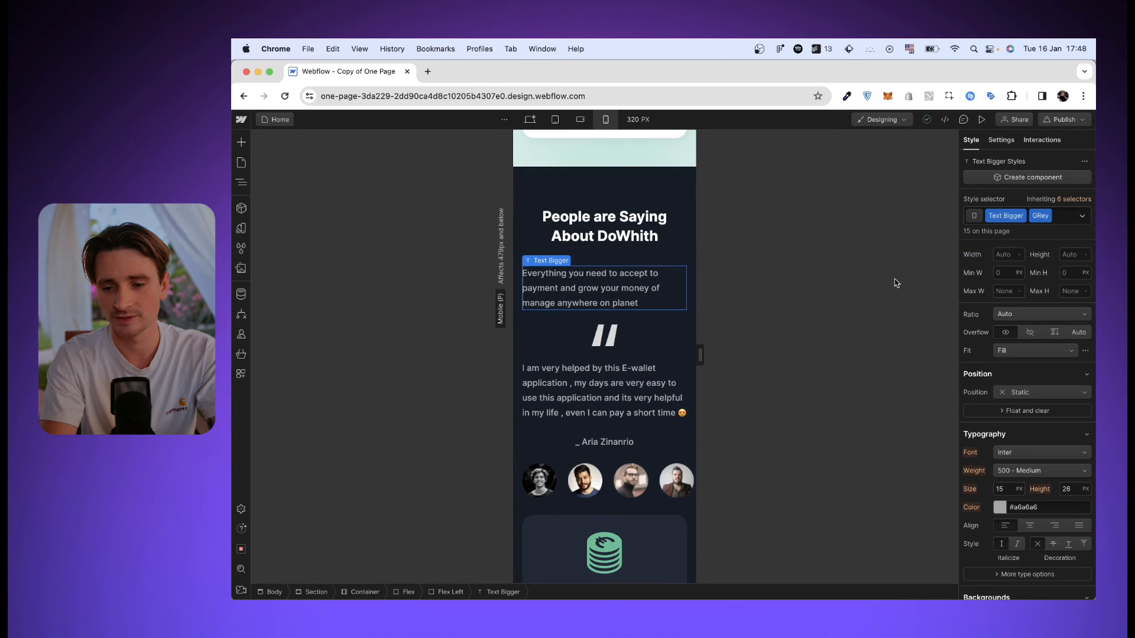
{"action": "left_click", "coordinate": [1060, 219]}
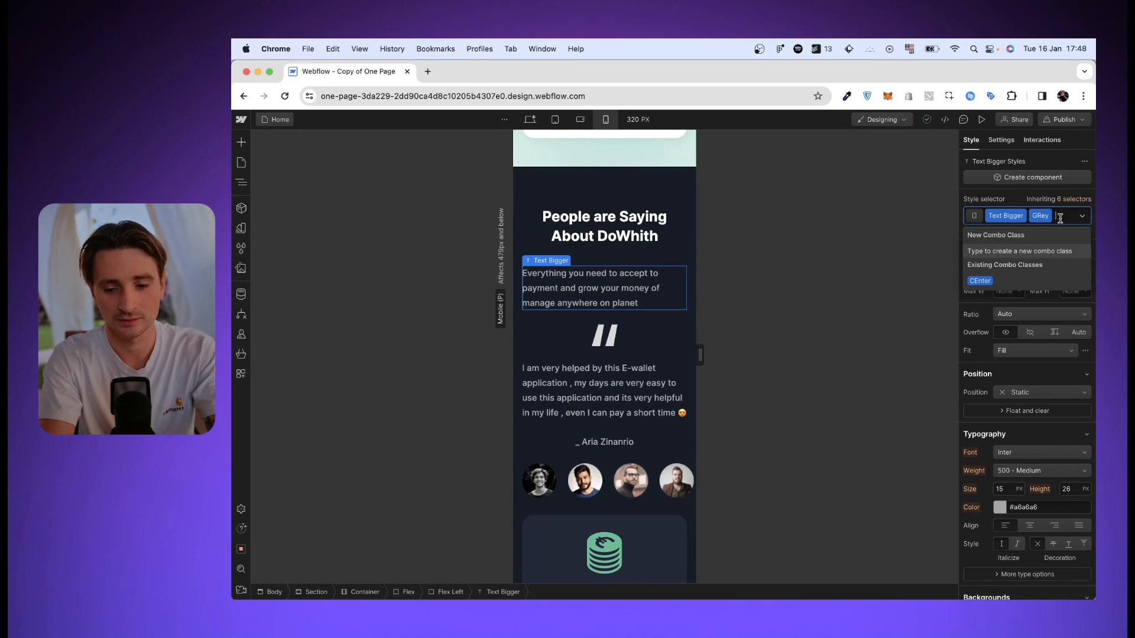
{"action": "left_click", "coordinate": [1028, 526]}
Set the width of the Form element in the Get Started box to 100%
{"action": "scroll", "coordinate": [628, 399], "scroll_direction": "down", "scroll_amount": 3}
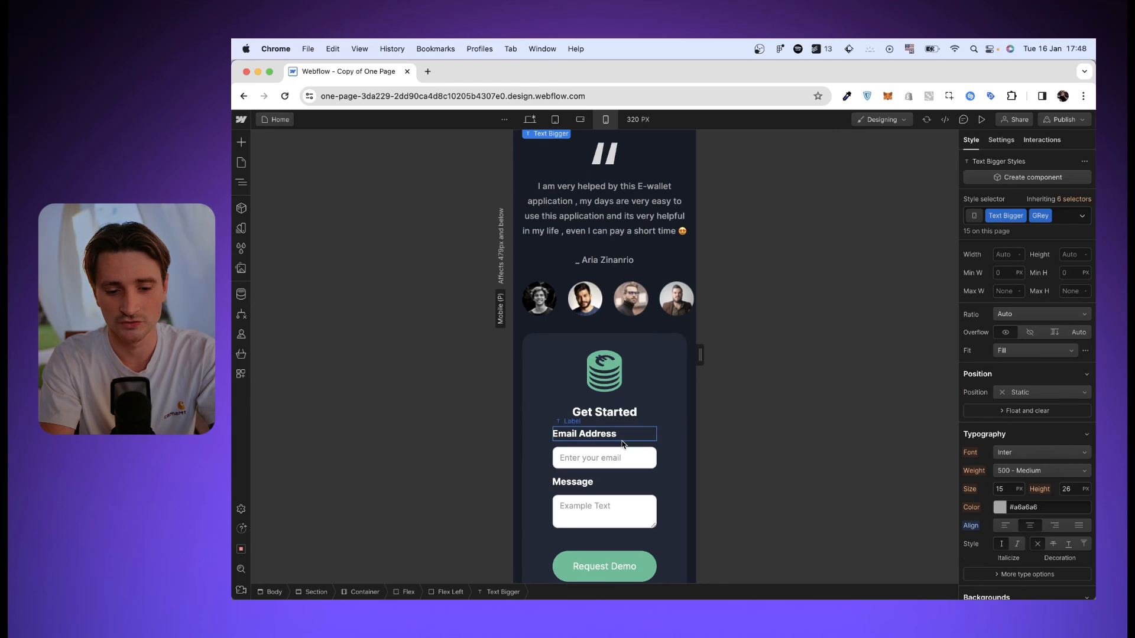
{"action": "left_click", "coordinate": [622, 444]}
{"action": "left_click", "coordinate": [625, 448]}
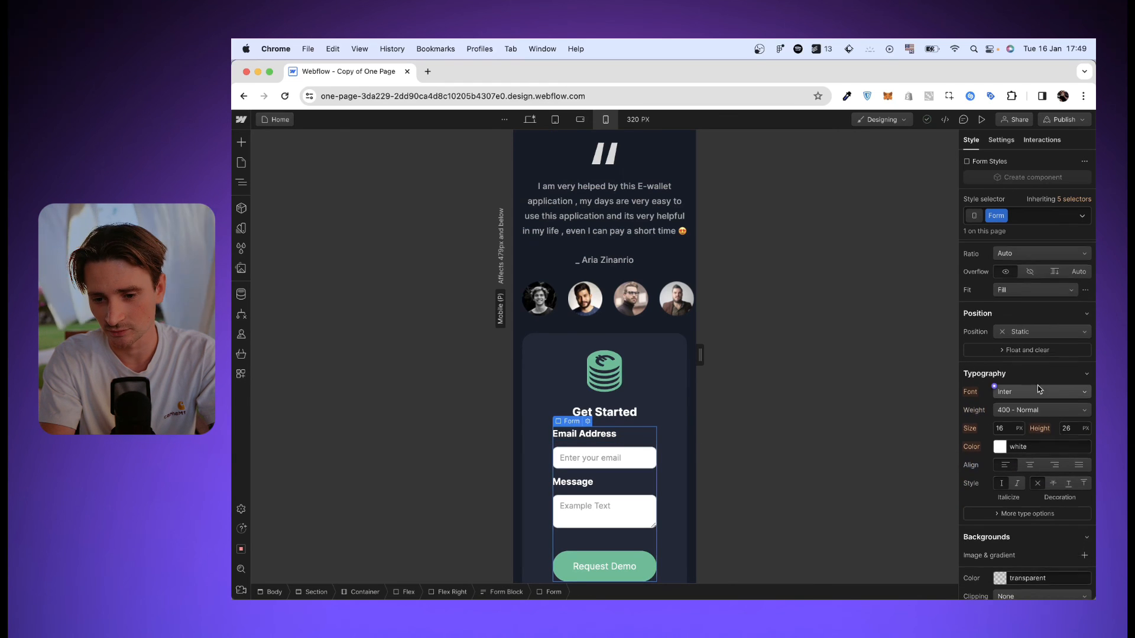
{"action": "scroll", "coordinate": [1039, 388], "scroll_direction": "up", "scroll_amount": 5}
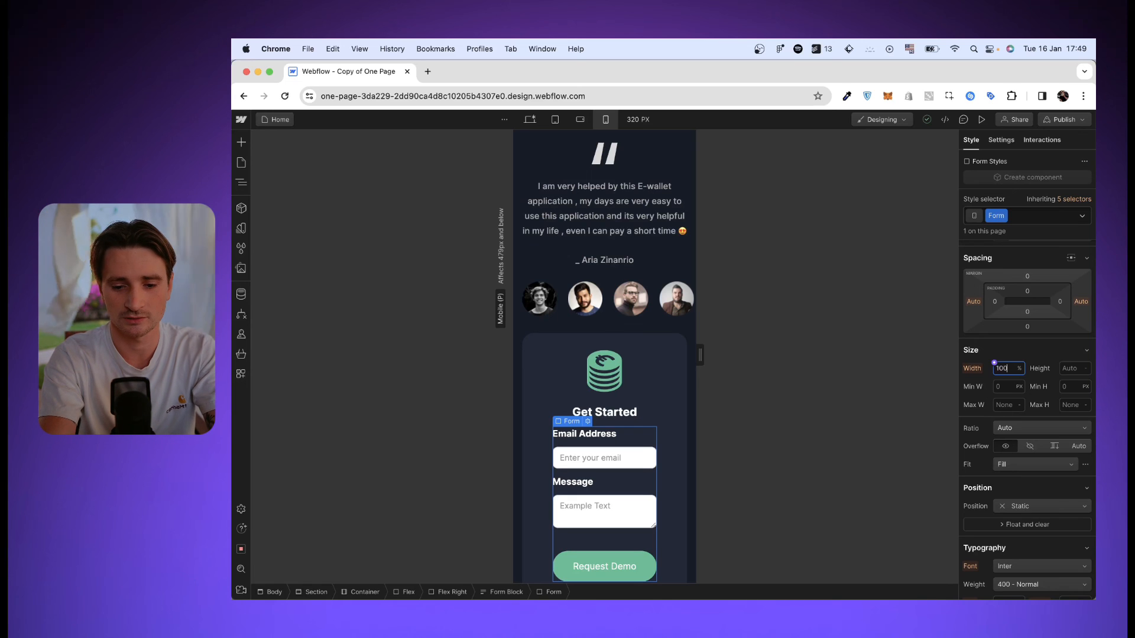
Set the left and right padding of the Flex Right Form Container around the Get Started form to 10 px
{"action": "left_click", "coordinate": [673, 397]}
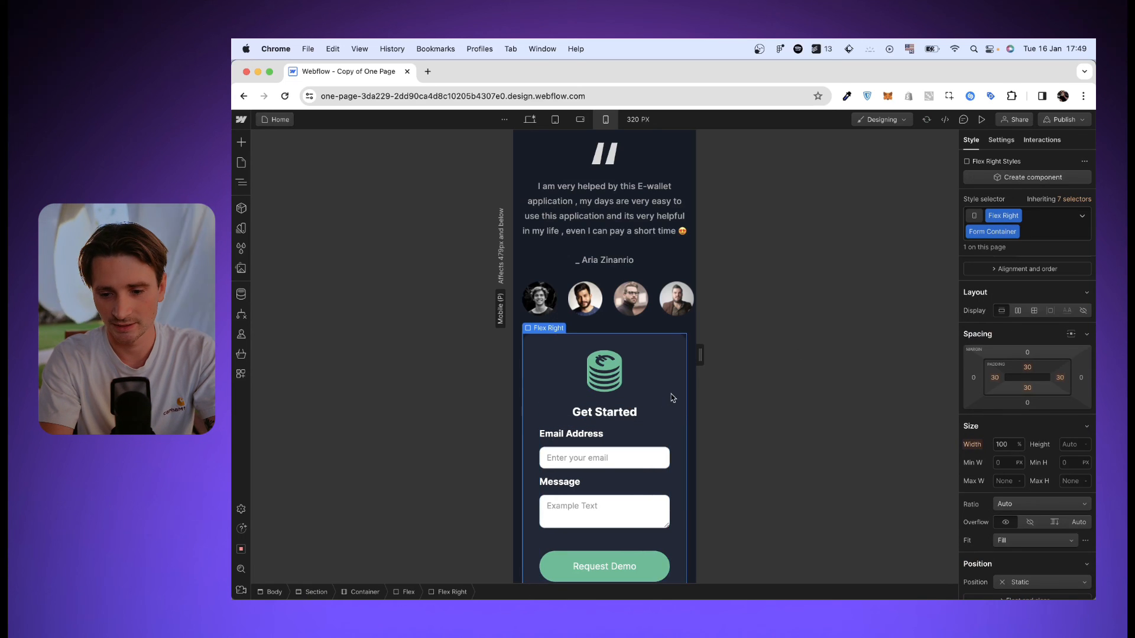
{"action": "left_click", "coordinate": [994, 379]}
{"action": "type", "text": "10"}
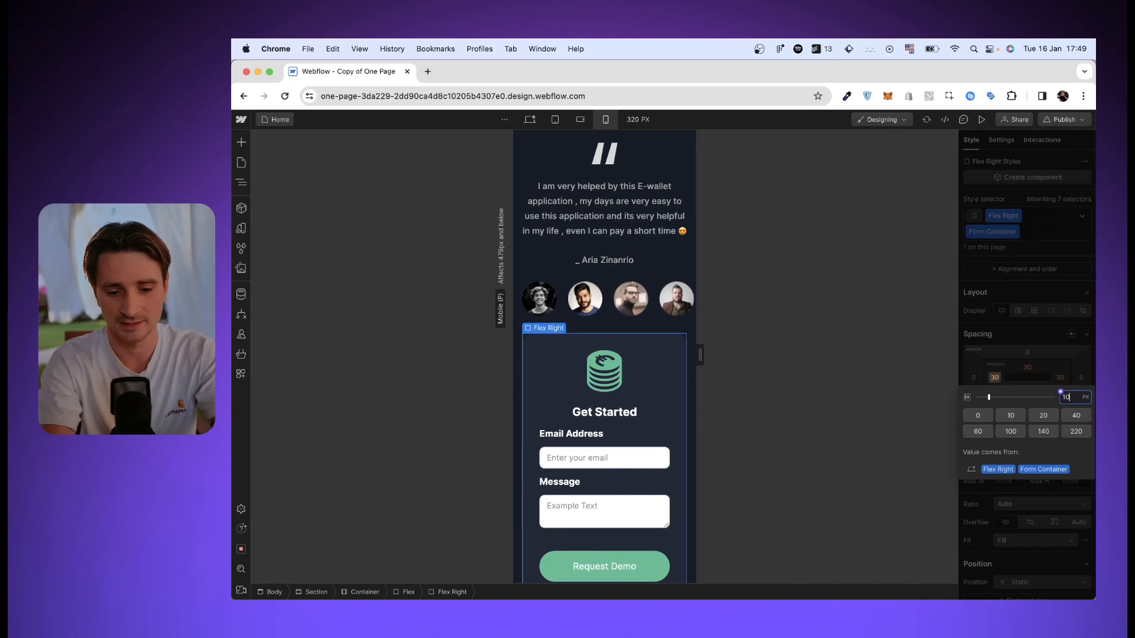
{"action": "key", "text": "Return"}
{"action": "left_click", "coordinate": [1061, 380]}
{"action": "type", "text": "10"}
{"action": "key", "text": "Return"}
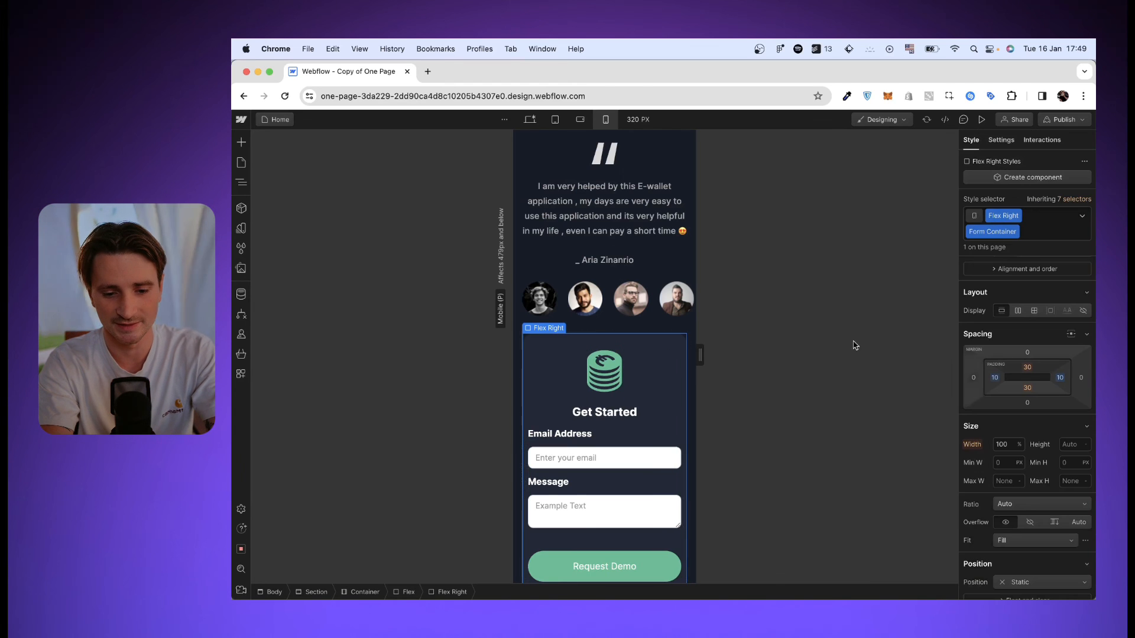
Publish the site to the webflow.io staging domain
{"action": "scroll", "coordinate": [640, 360], "scroll_direction": "down", "scroll_amount": 2}
{"action": "scroll", "coordinate": [642, 358], "scroll_direction": "up", "scroll_amount": 10}
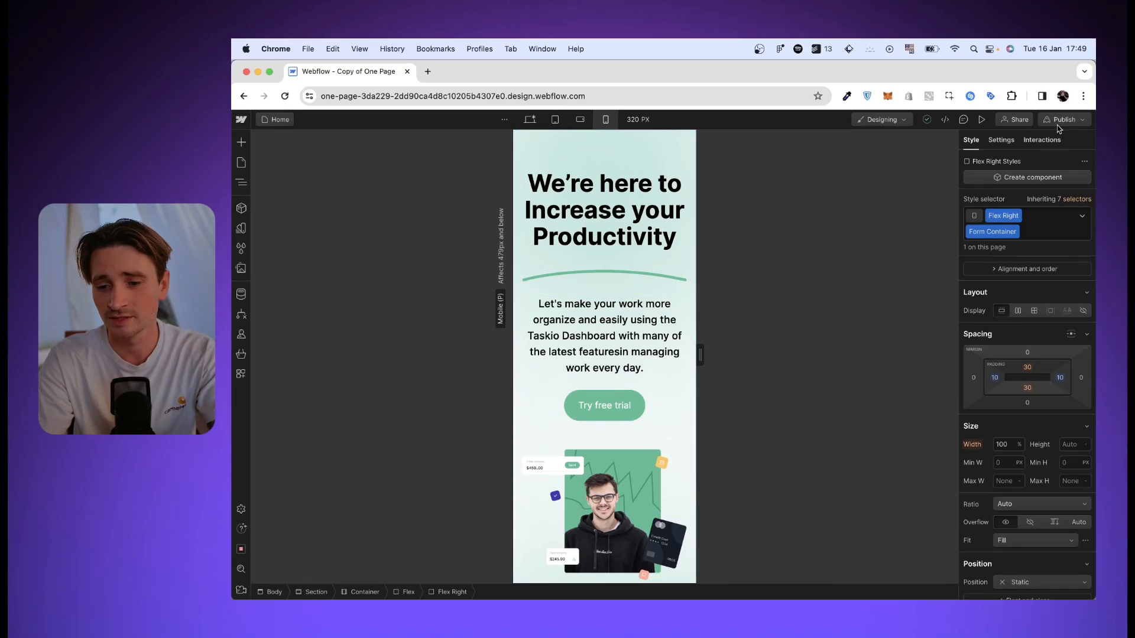
{"action": "left_click", "coordinate": [1058, 124]}
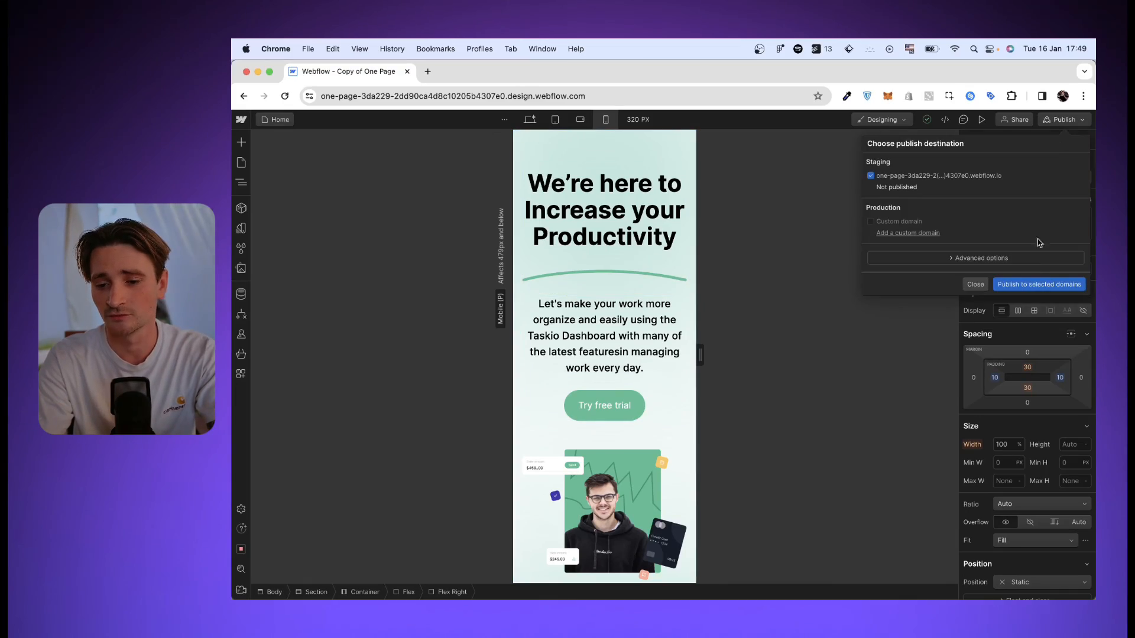
{"action": "left_click", "coordinate": [1041, 284]}
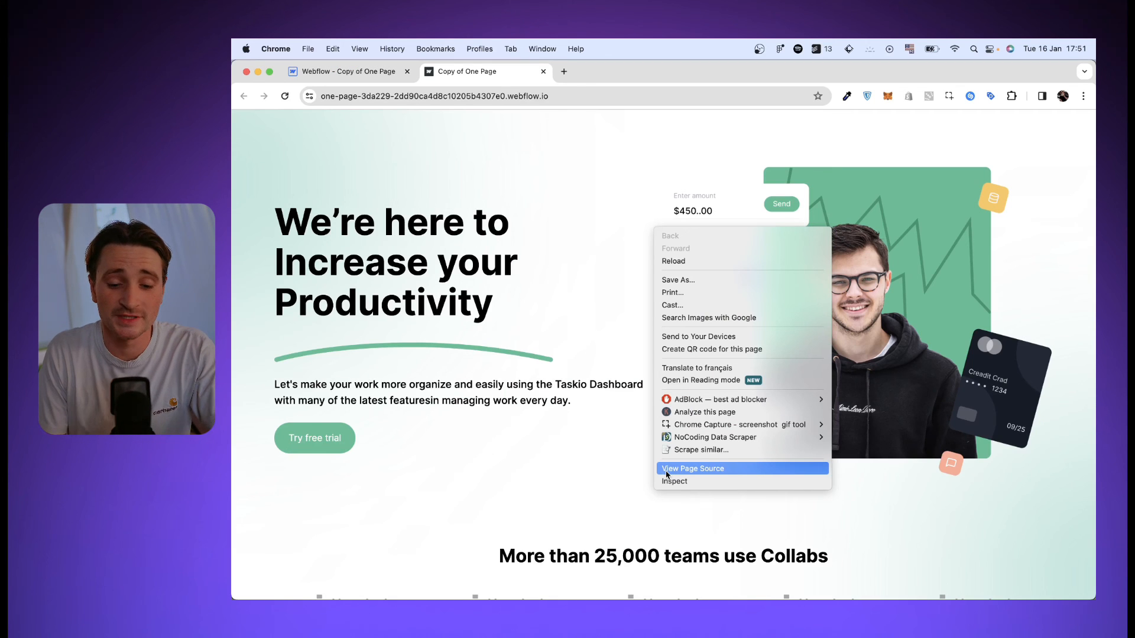
Inspect the published page with the browser's developer tools and dock them to the right side
{"action": "left_click", "coordinate": [669, 481]}
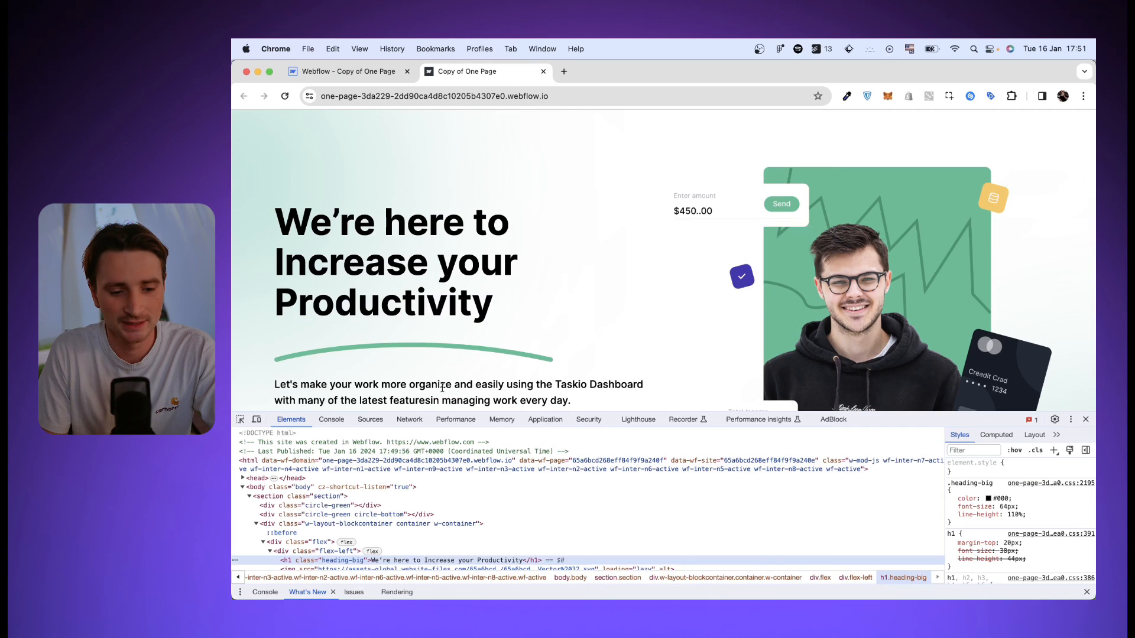
{"action": "left_click", "coordinate": [1070, 419]}
{"action": "left_click", "coordinate": [1085, 439]}
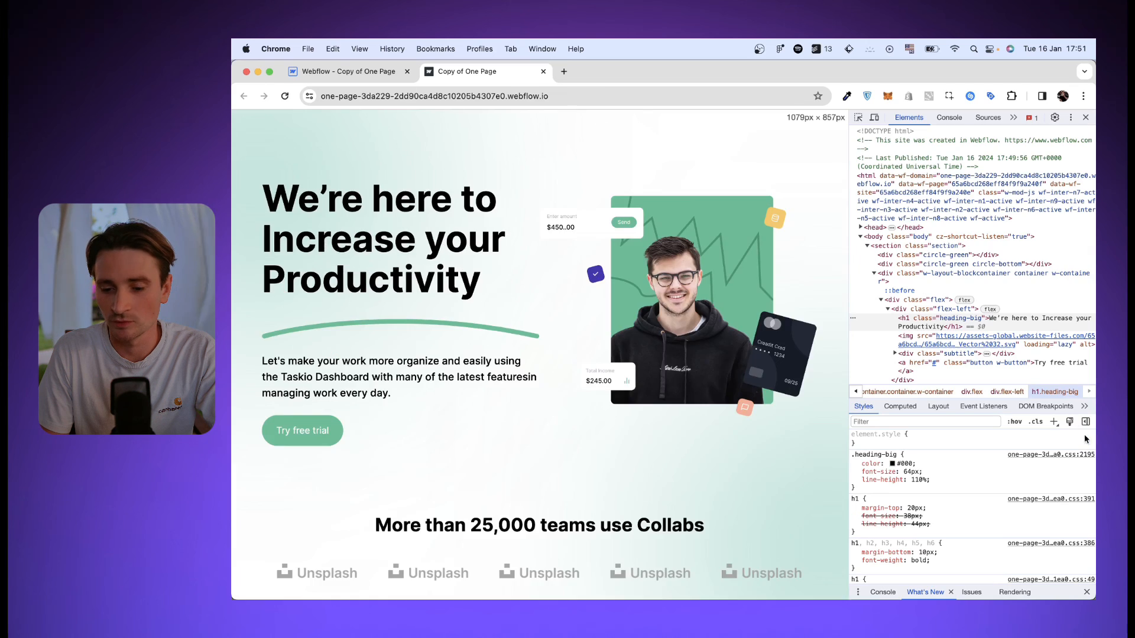
Turn on device emulation for the published page and open the list of preset device dimensions
{"action": "left_click", "coordinate": [875, 118]}
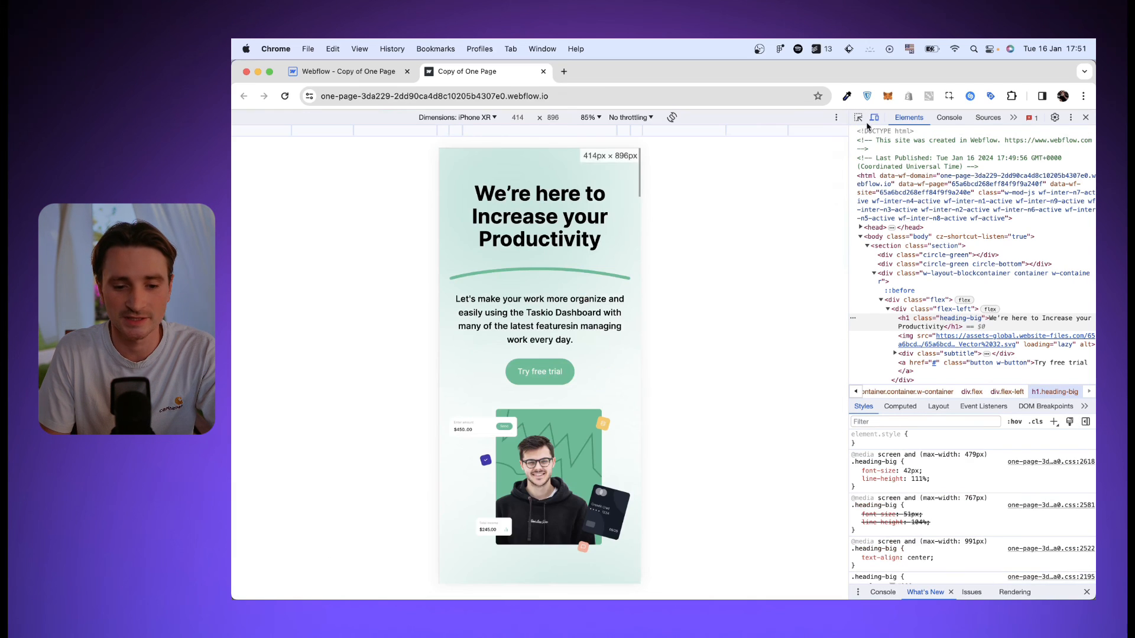
{"action": "left_click", "coordinate": [471, 118]}
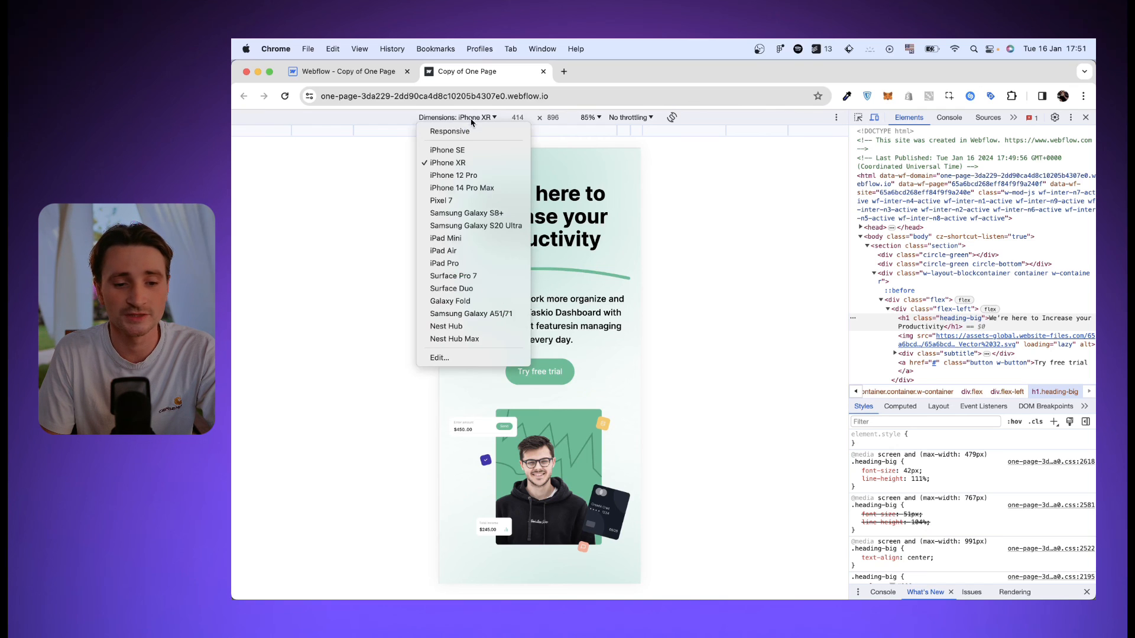